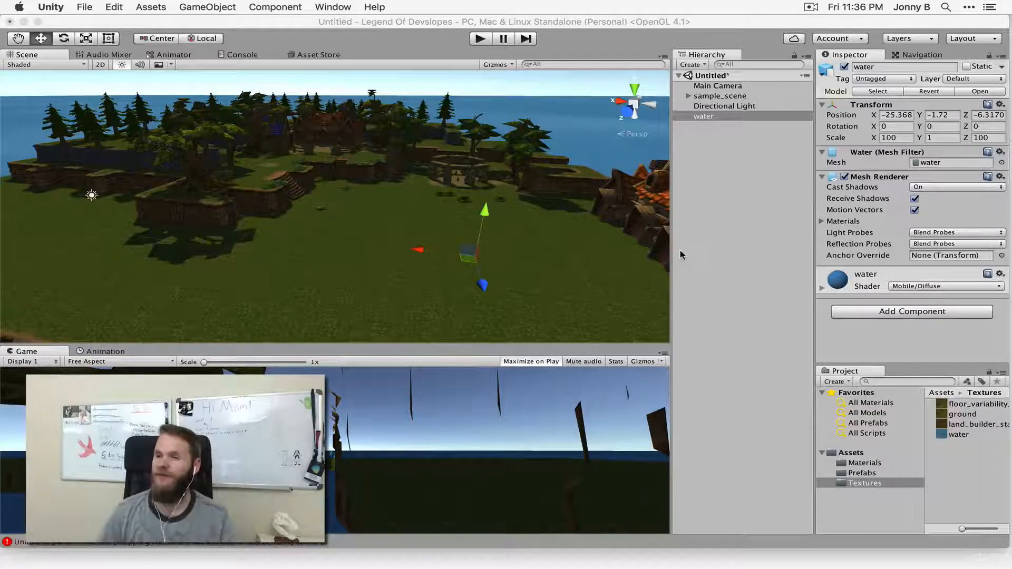
# - Examine the island level around the water object from several angles and distances
pyautogui.moveTo(519, 217); pyautogui.dragTo(468, 219, button='right')
pyautogui.moveTo(476, 244); pyautogui.dragTo(477, 246, button='middle')
pyautogui.moveTo(476, 245); pyautogui.dragTo(210, 217, button='right')
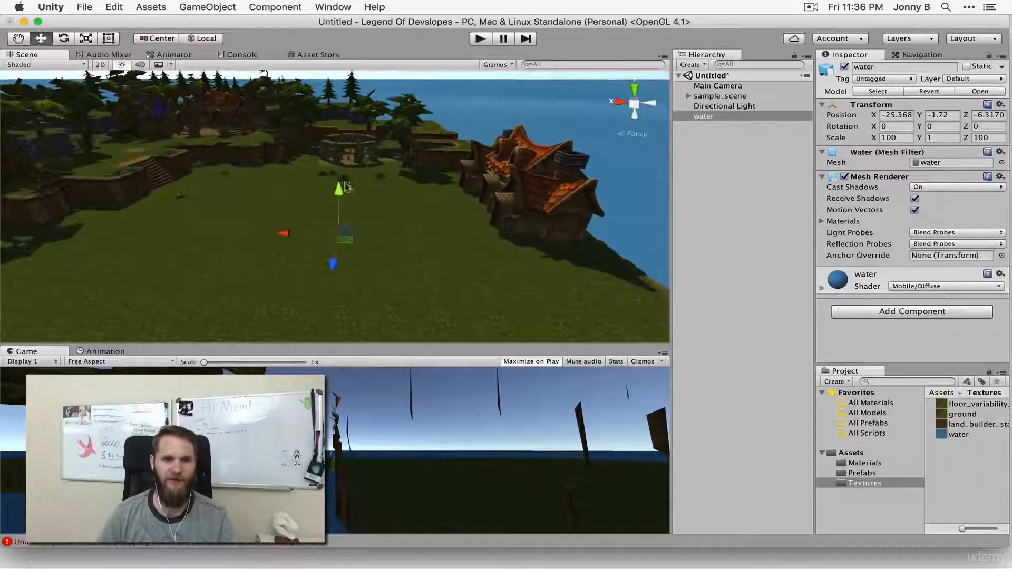
pyautogui.moveTo(397, 173); pyautogui.dragTo(323, 193, button='right')
pyautogui.scroll(-3, 358, 178)
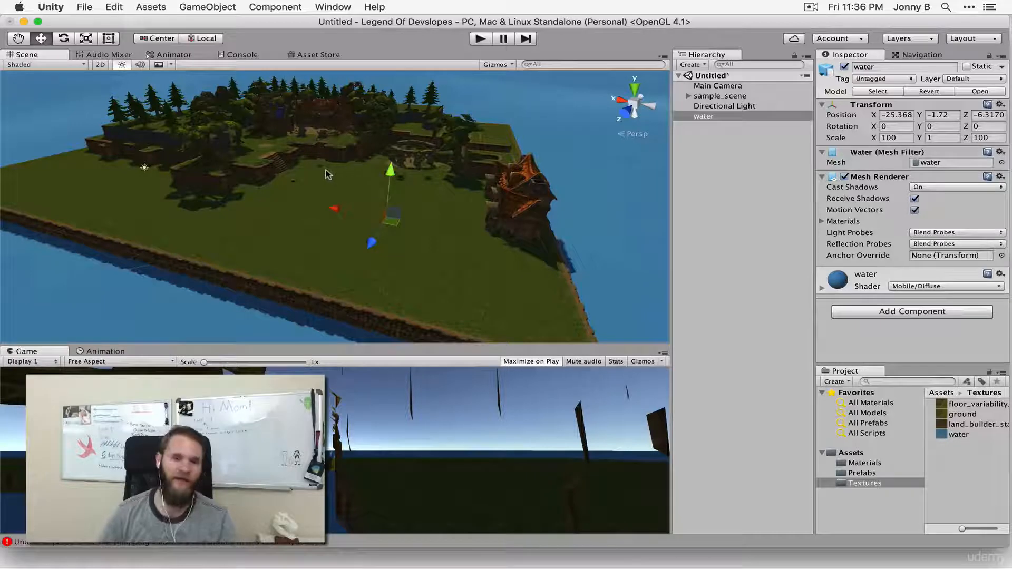
pyautogui.moveTo(420, 186); pyautogui.dragTo(392, 175, button='right')
pyautogui.scroll(2, 391, 178)
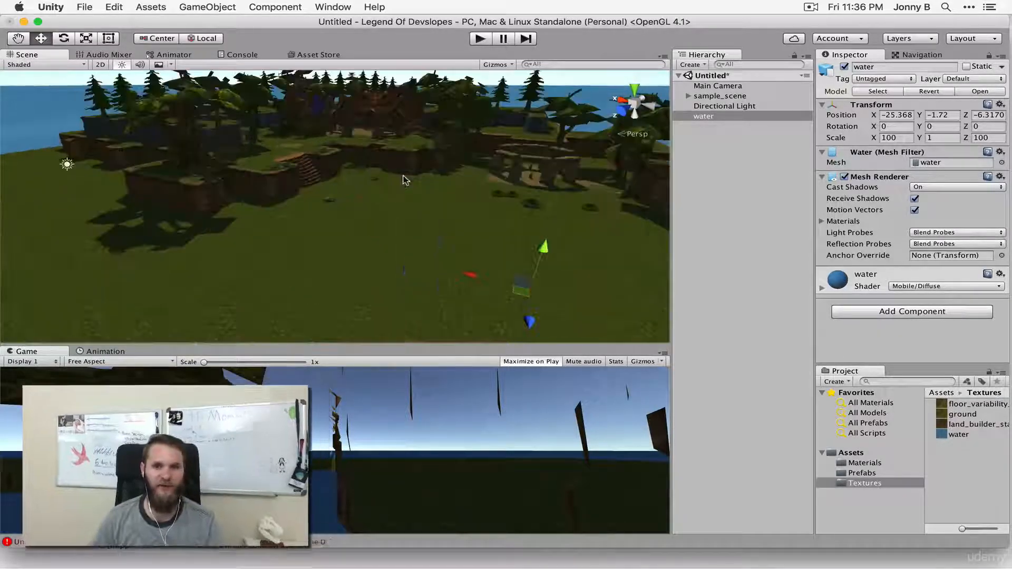
pyautogui.scroll(1, 400, 176)
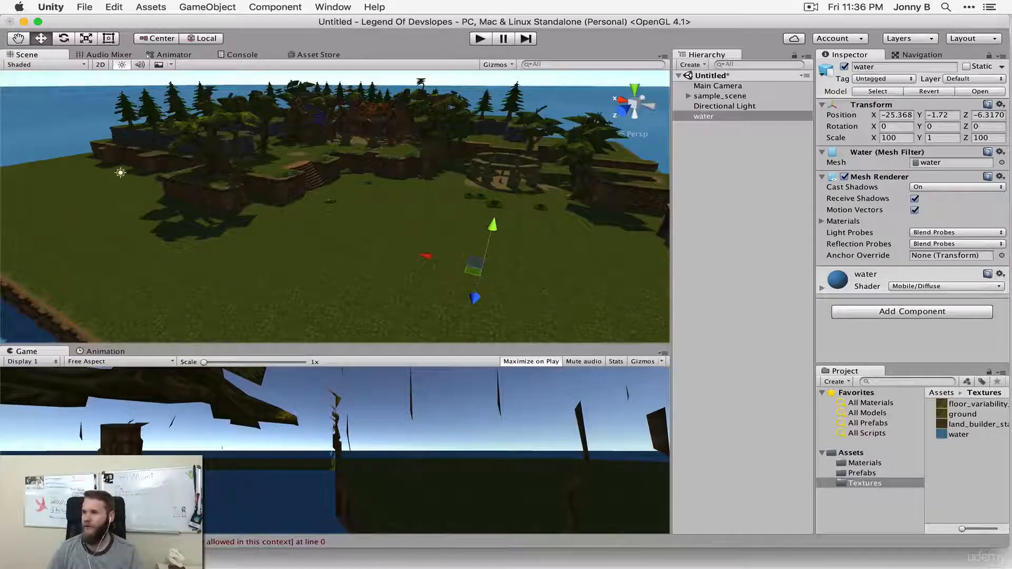
# - Switch to Finder and show the Legend Of Devslopes Assets folder on the Desktop as a list
pyautogui.press('super+Tab')
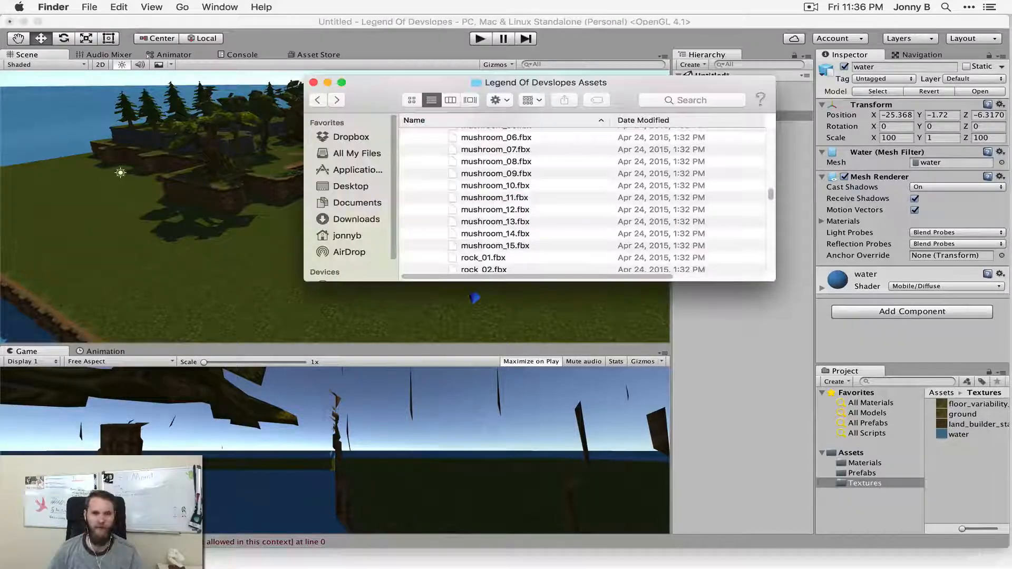
pyautogui.click(317, 100)
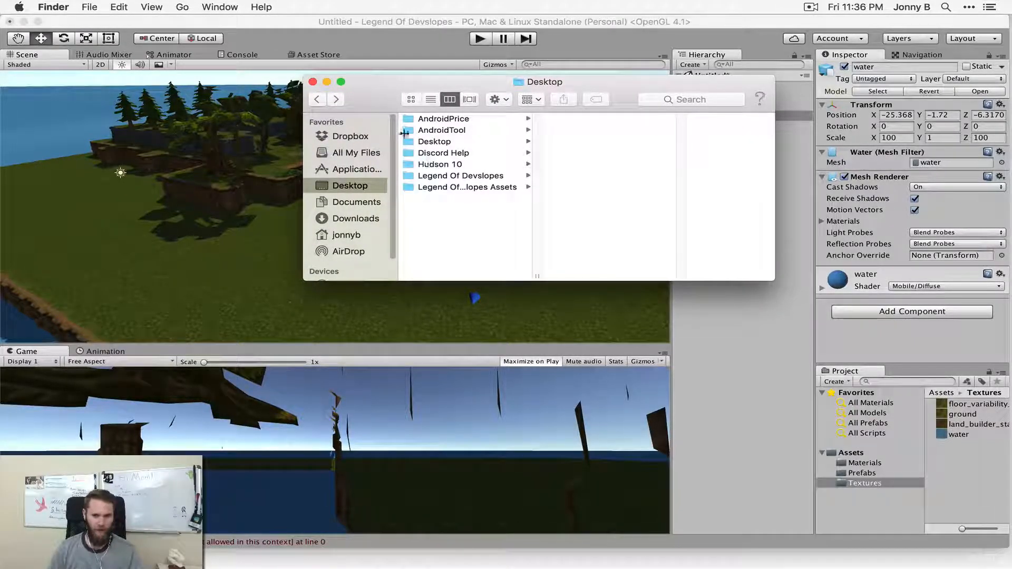
pyautogui.click(442, 175)
pyautogui.click(453, 187)
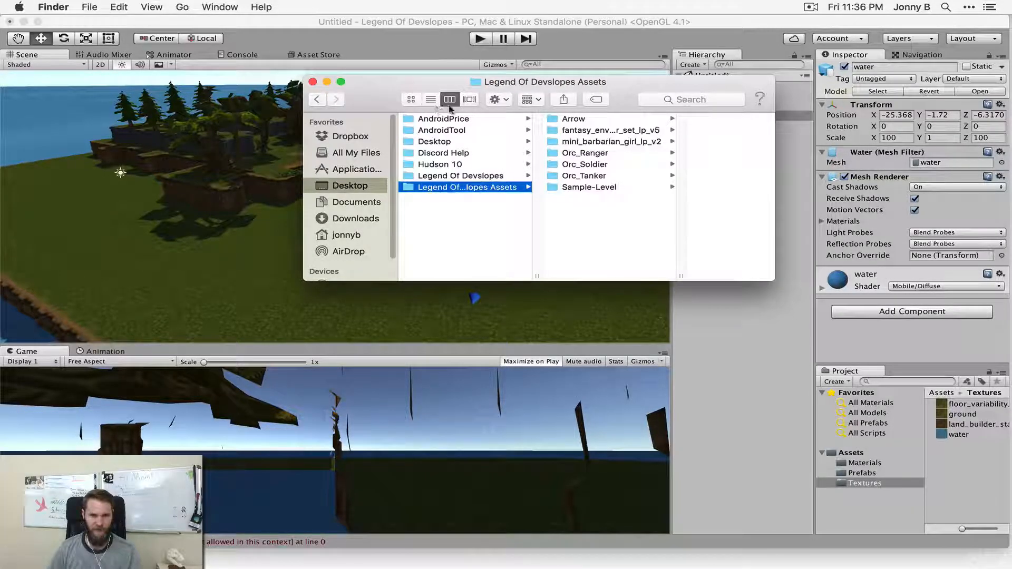
pyautogui.click(431, 100)
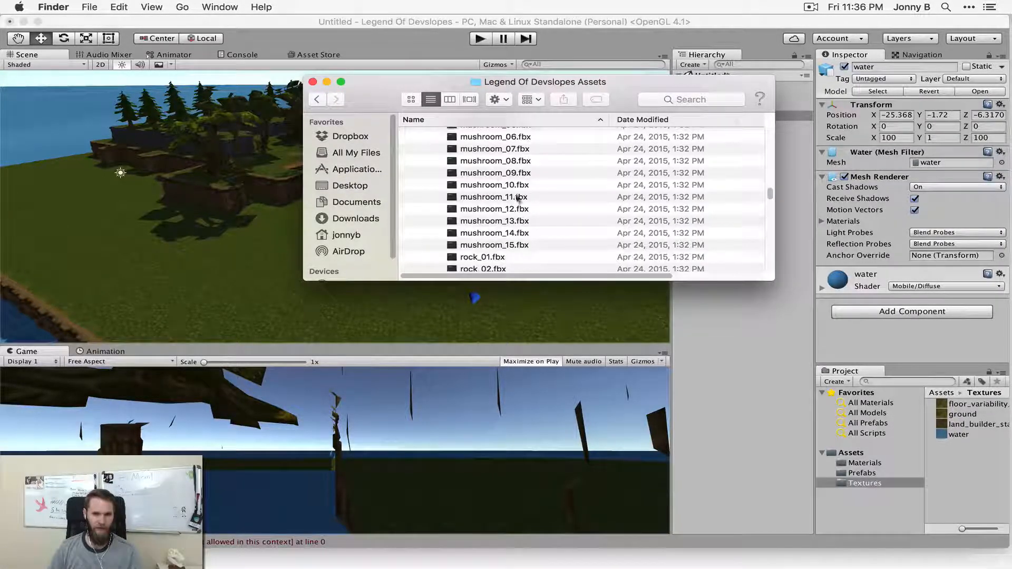
# - Collapse the fantasy_environment_builder_set_lp_v5 folder and its models subfolder, and select the mini_barbarian_girl_lp_v2 folder, moving the window clear of Unity's Project files
pyautogui.scroll(5, 535, 198)
pyautogui.scroll(10, 535, 192)
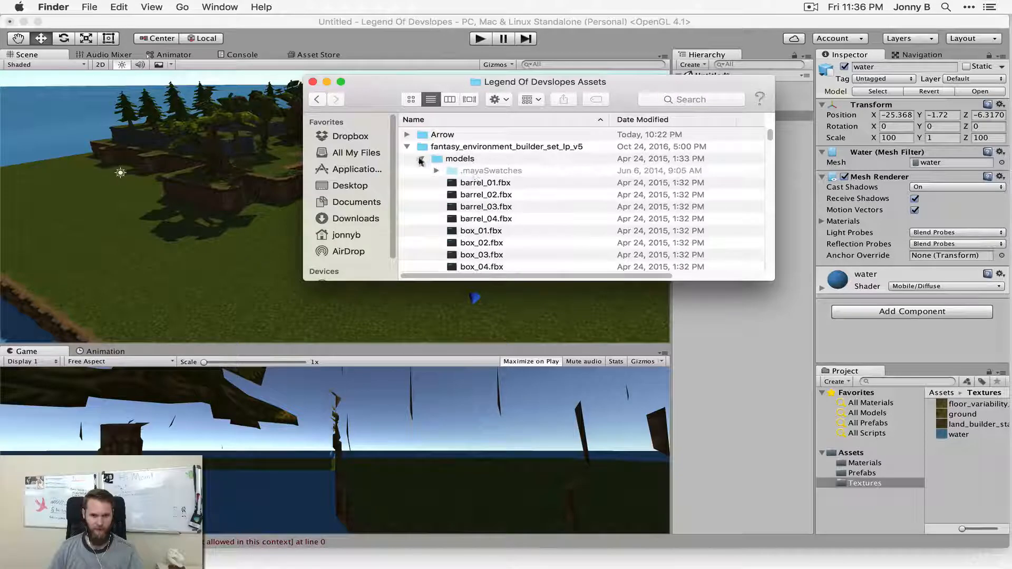
pyautogui.click(421, 158)
pyautogui.click(407, 146)
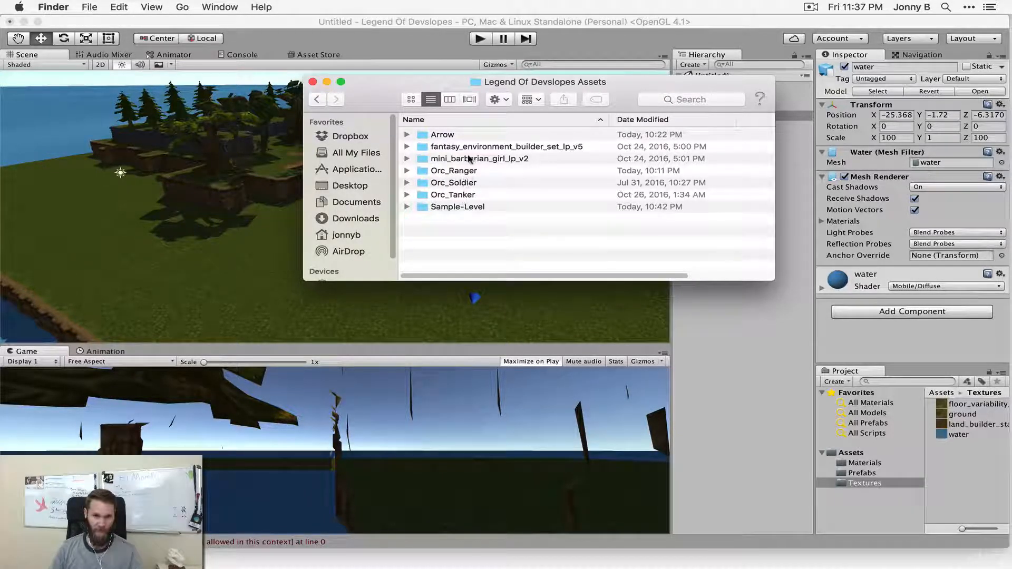
pyautogui.click(469, 159)
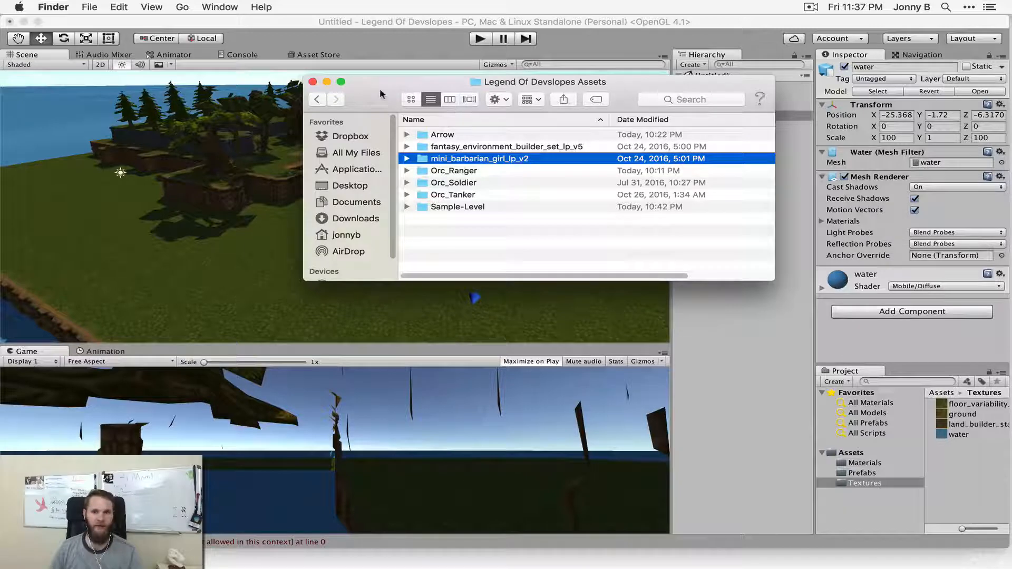
pyautogui.moveTo(379, 91); pyautogui.dragTo(156, 98)
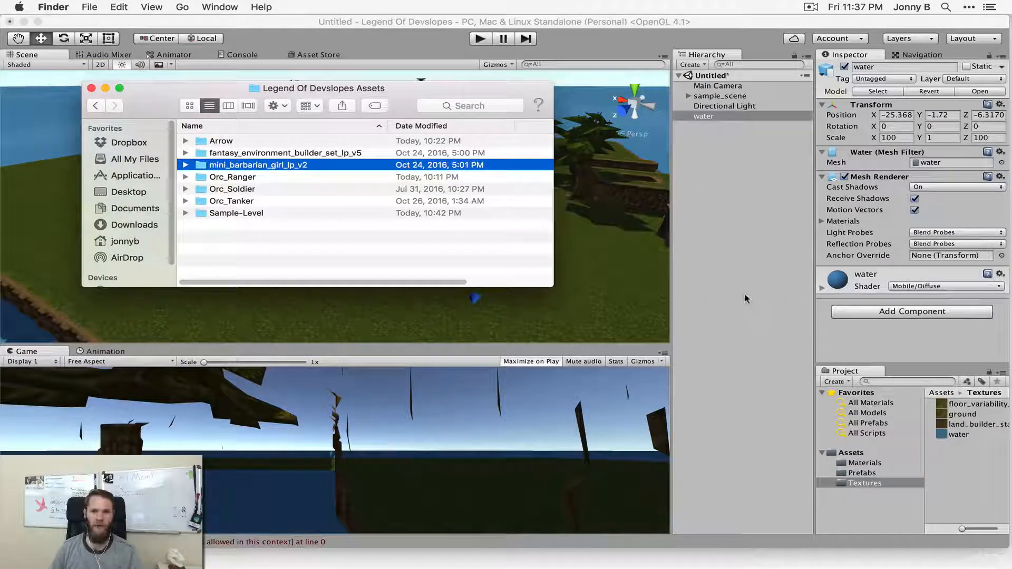
# - Switch to Unity and create a folder named Models directly under Assets
pyautogui.click(761, 292)
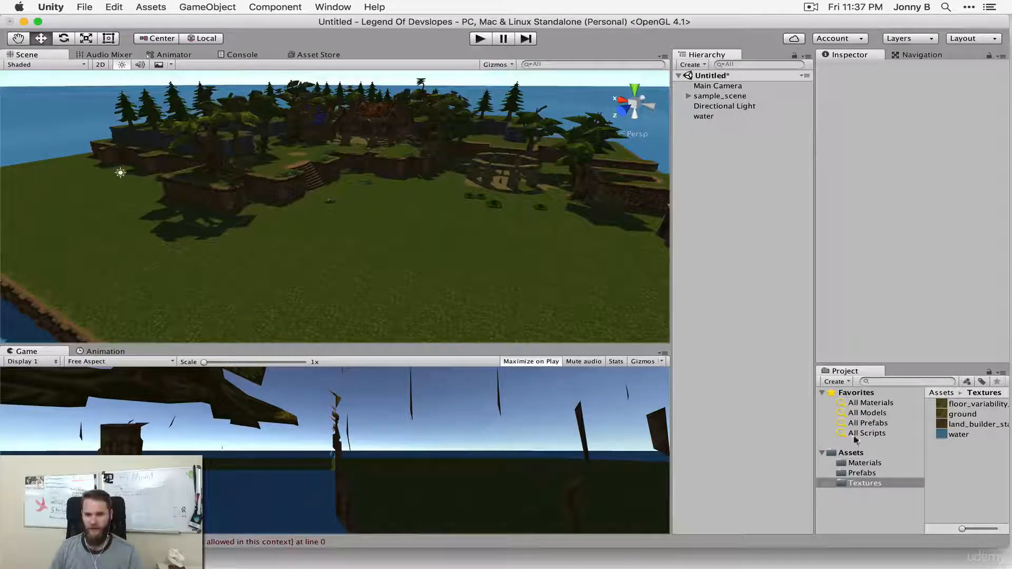
pyautogui.click(852, 453)
pyautogui.rightClick(852, 453)
pyautogui.moveTo(885, 343)
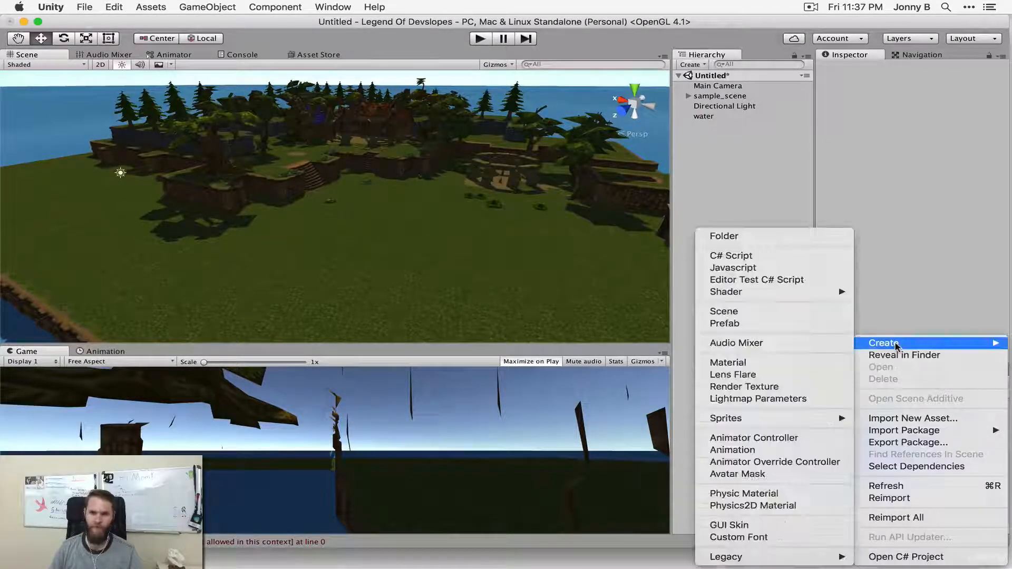
pyautogui.click(727, 235)
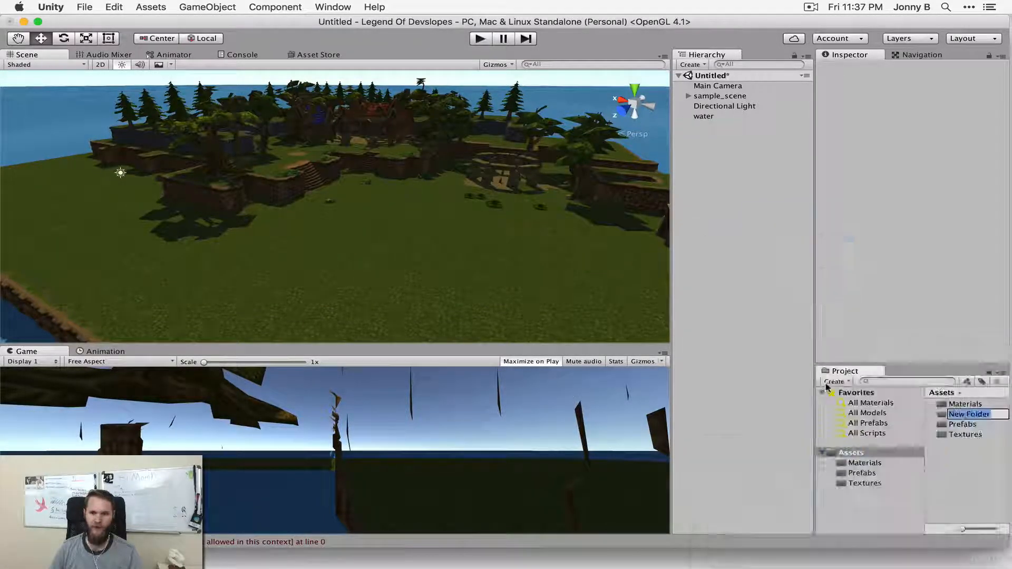
pyautogui.write('Models')
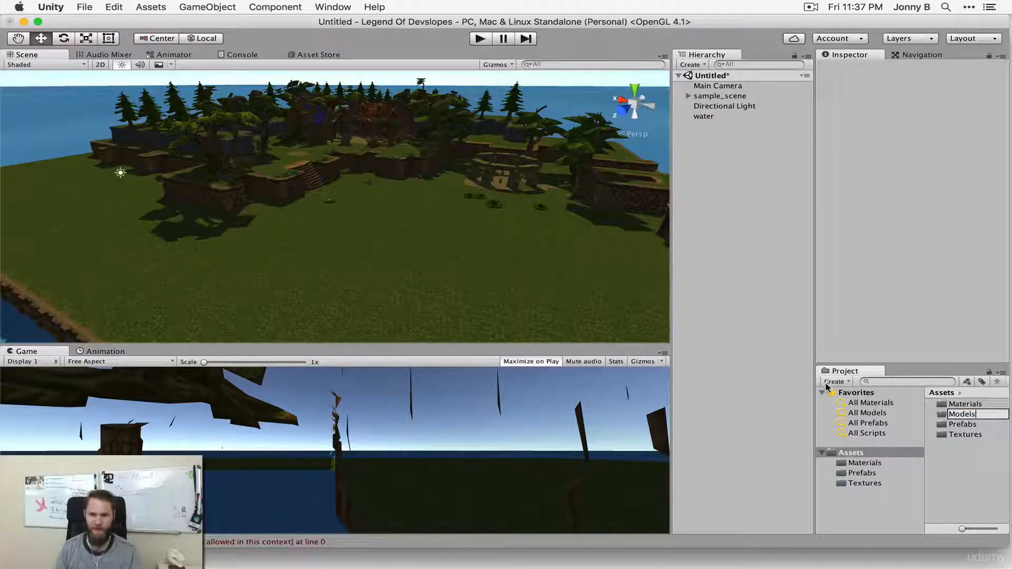
pyautogui.press('Return')
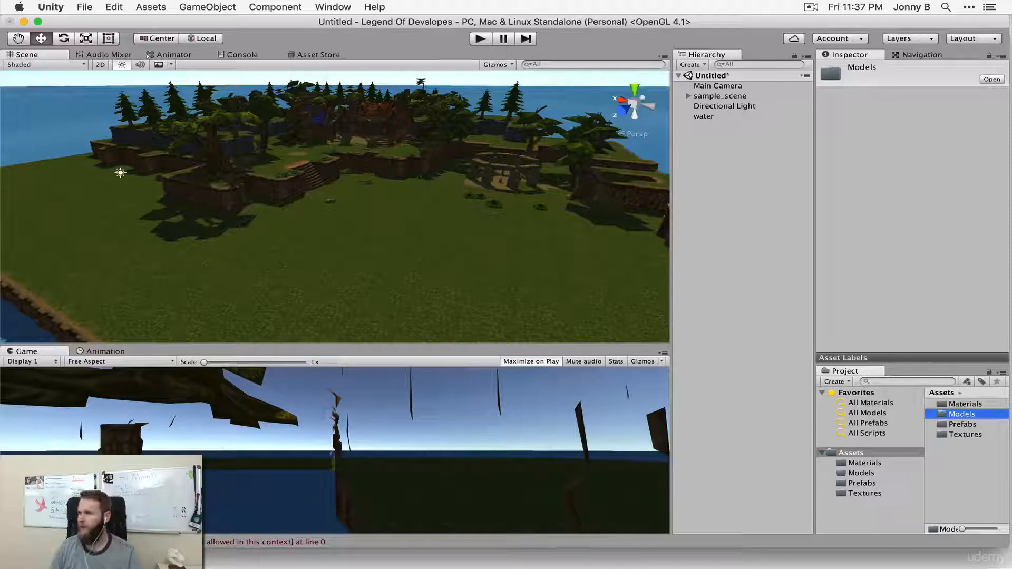
# - Import barbarian_girl.fbx from Finder's mini_barbarian_girl_lp_v2 models folder into the Unity project's Models folder
pyautogui.press('super+Tab')
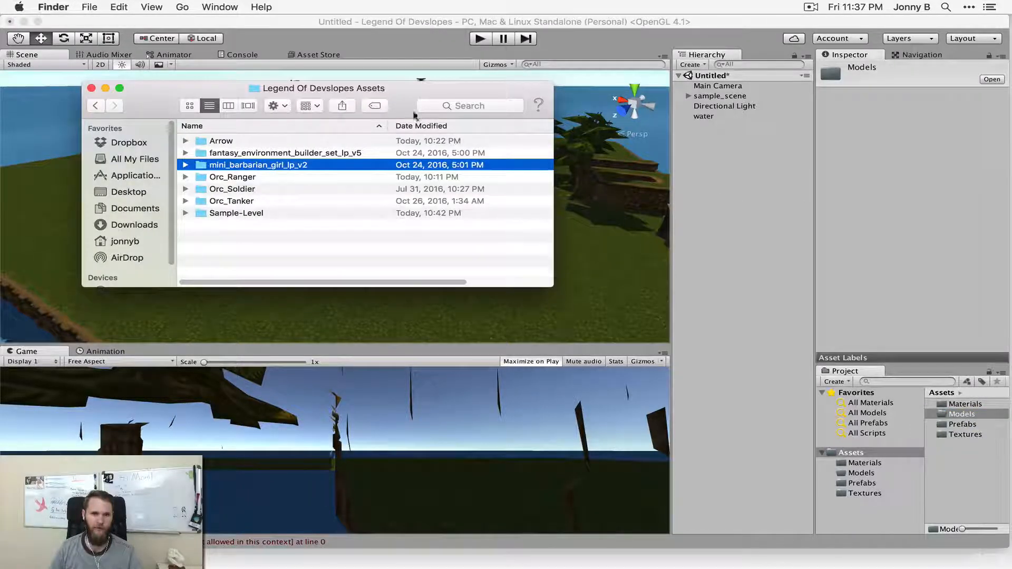
pyautogui.moveTo(396, 112); pyautogui.dragTo(394, 108)
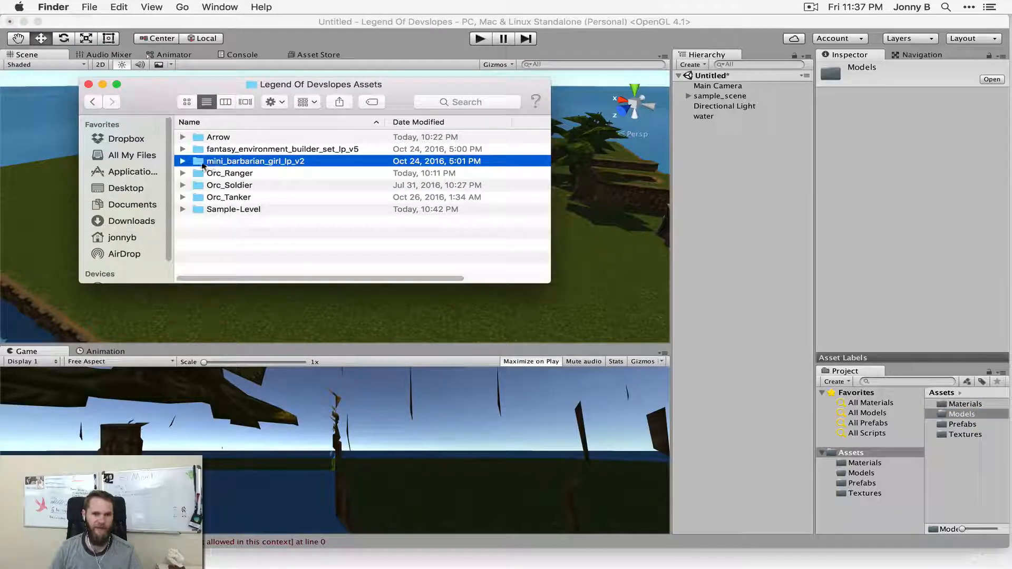
pyautogui.doubleClick(232, 163)
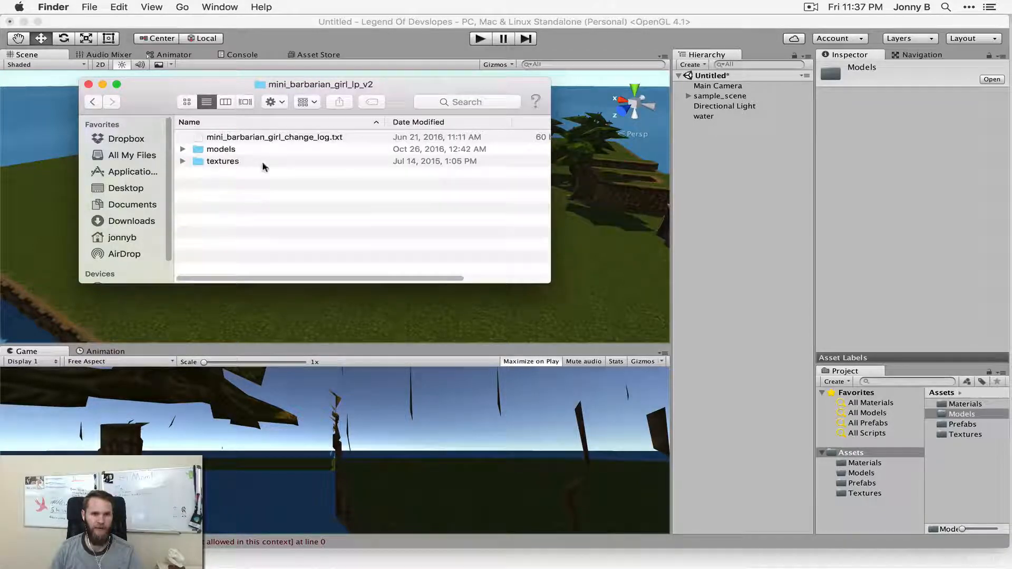
pyautogui.doubleClick(228, 151)
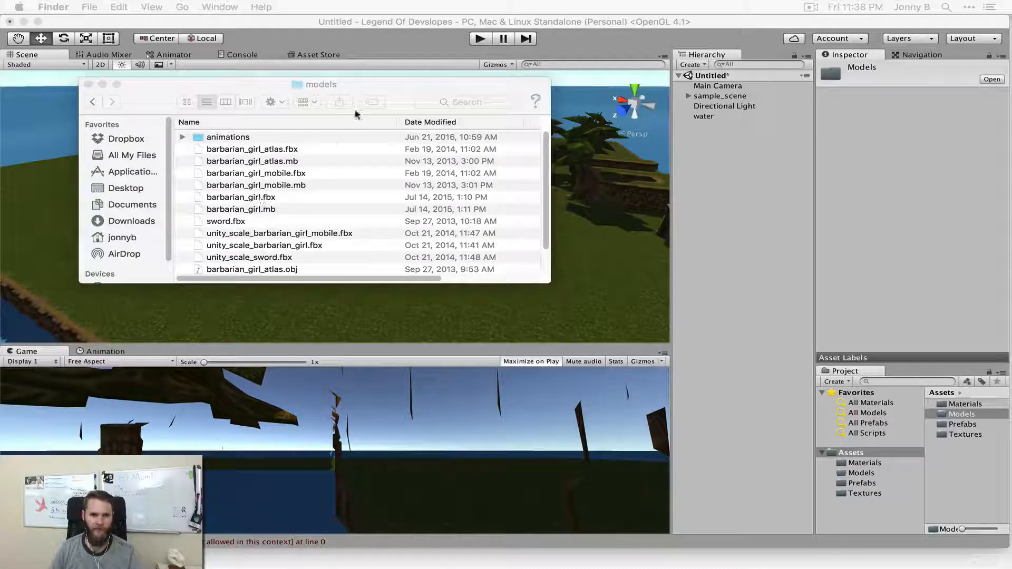
pyautogui.click(258, 199)
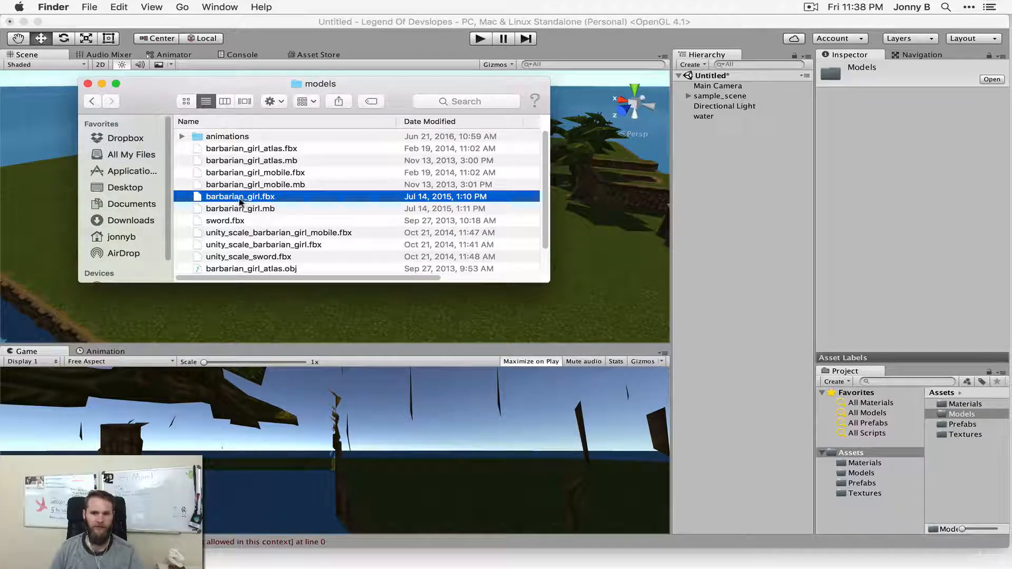
pyautogui.moveTo(220, 200); pyautogui.dragTo(957, 419)
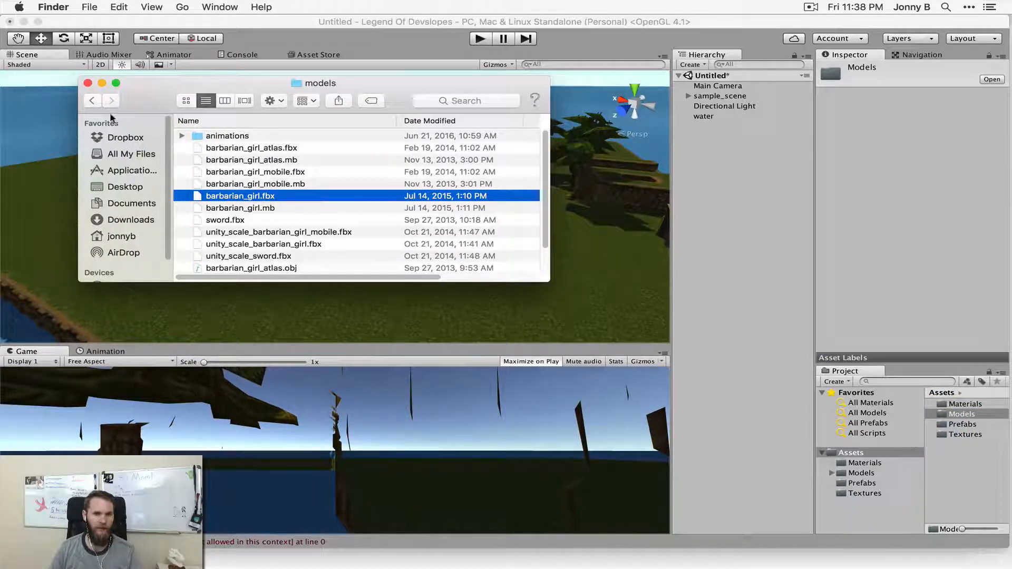
# - Examine the barbarian girl's texture files inside the mini_barbarian_girl_lp_v2 textures folder
pyautogui.click(92, 100)
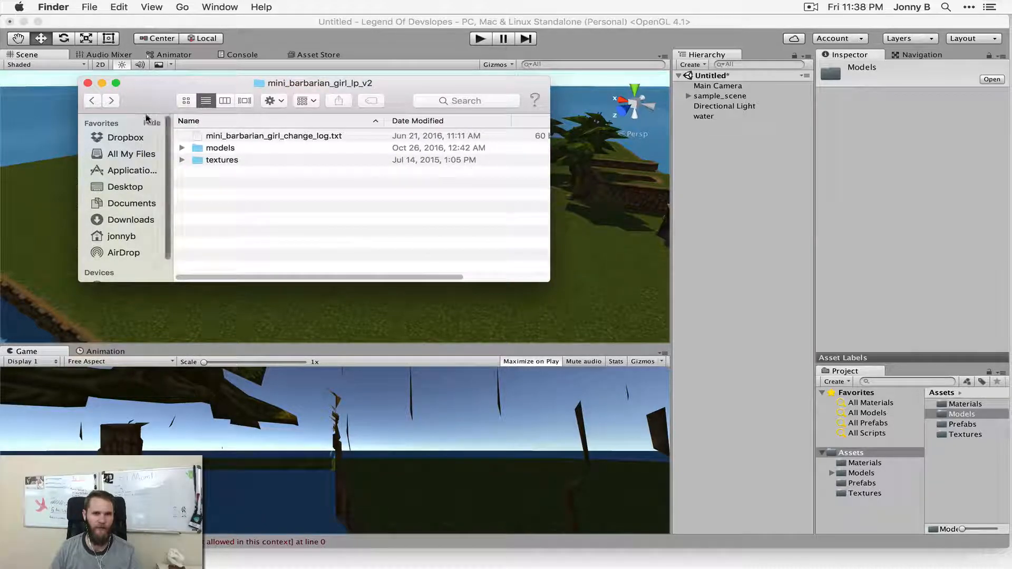
pyautogui.click(182, 159)
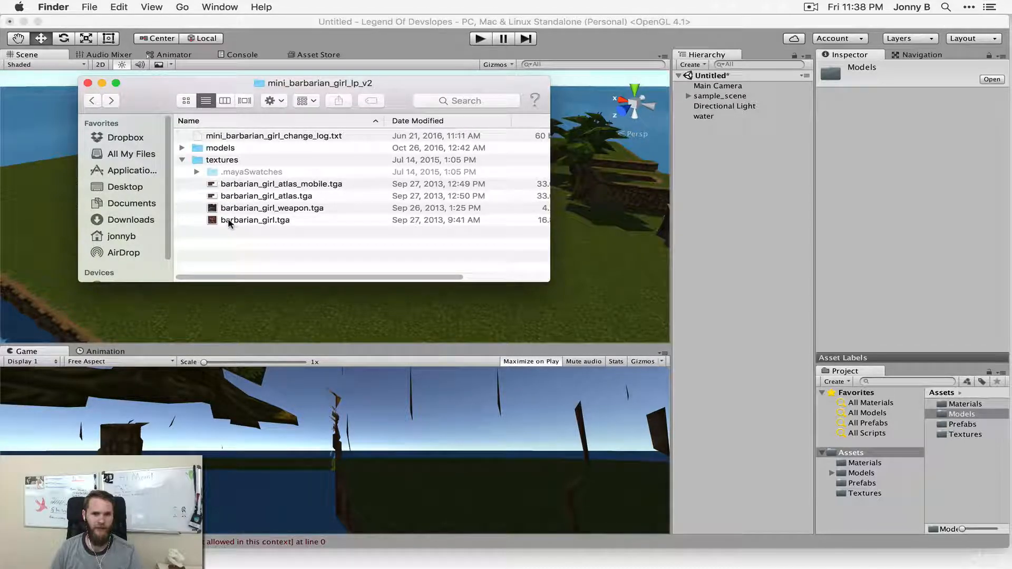
pyautogui.moveTo(230, 221); pyautogui.dragTo(297, 249)
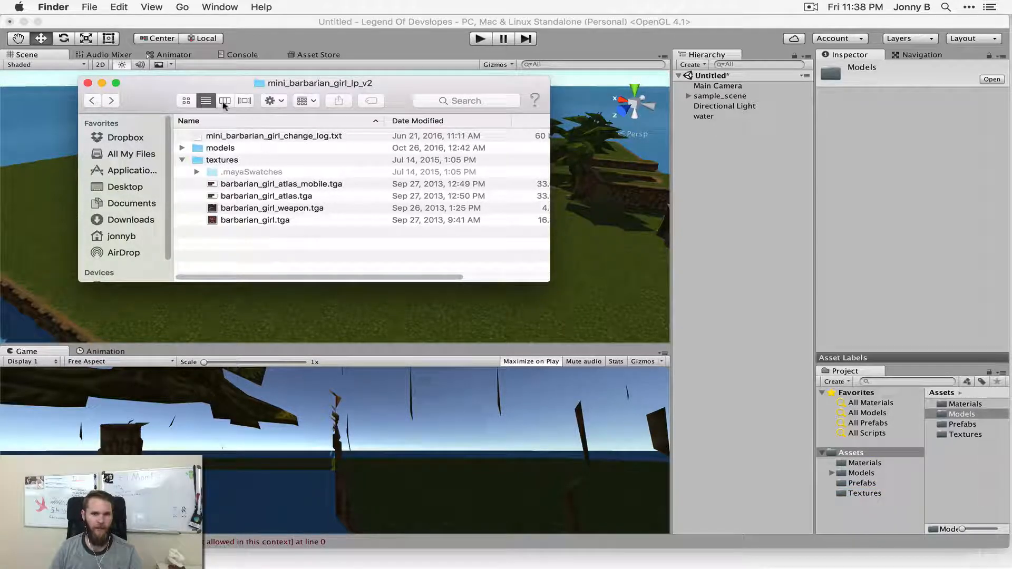
# - Import Orc_ranger_anim.FBX from the Orc_Ranger asset's FBX folder into the Unity project's Models folder
pyautogui.click(92, 104)
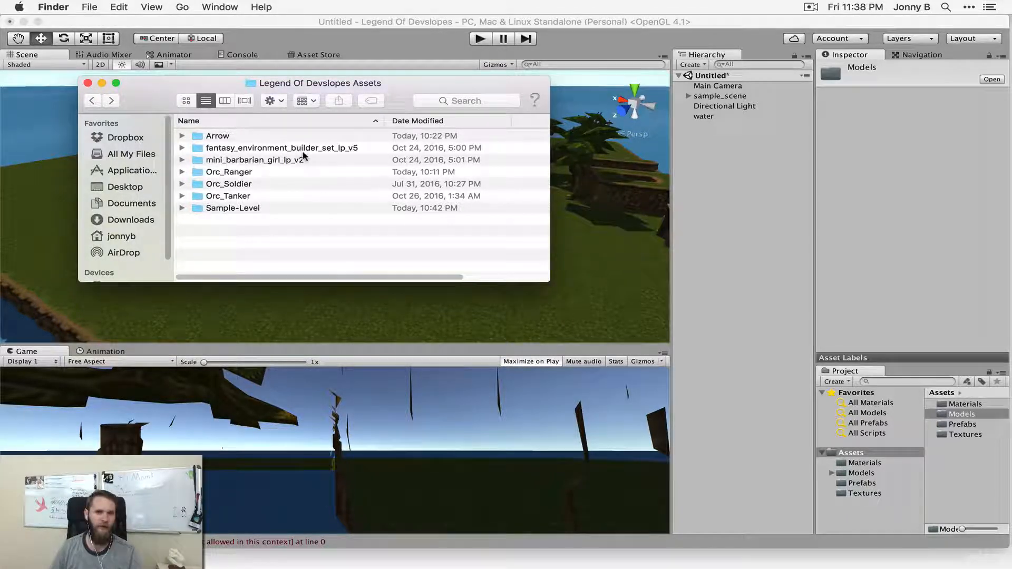
pyautogui.moveTo(395, 99); pyautogui.dragTo(424, 93)
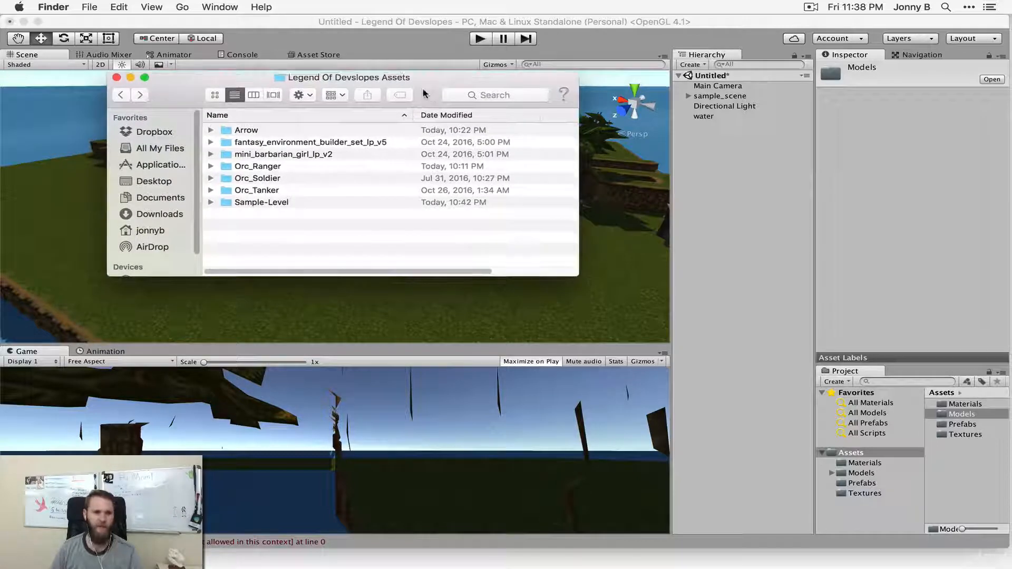
pyautogui.doubleClick(246, 167)
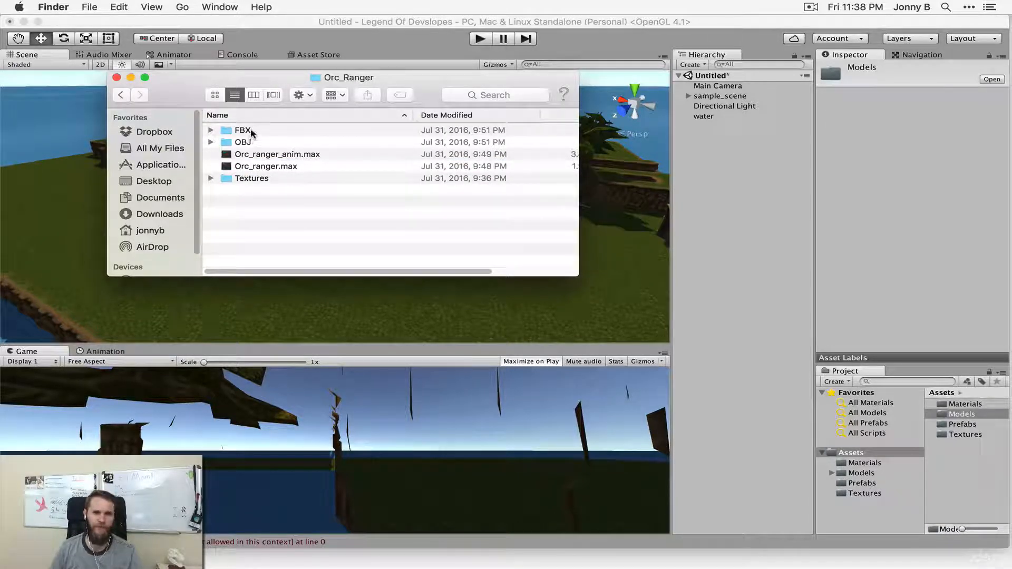
pyautogui.doubleClick(251, 130)
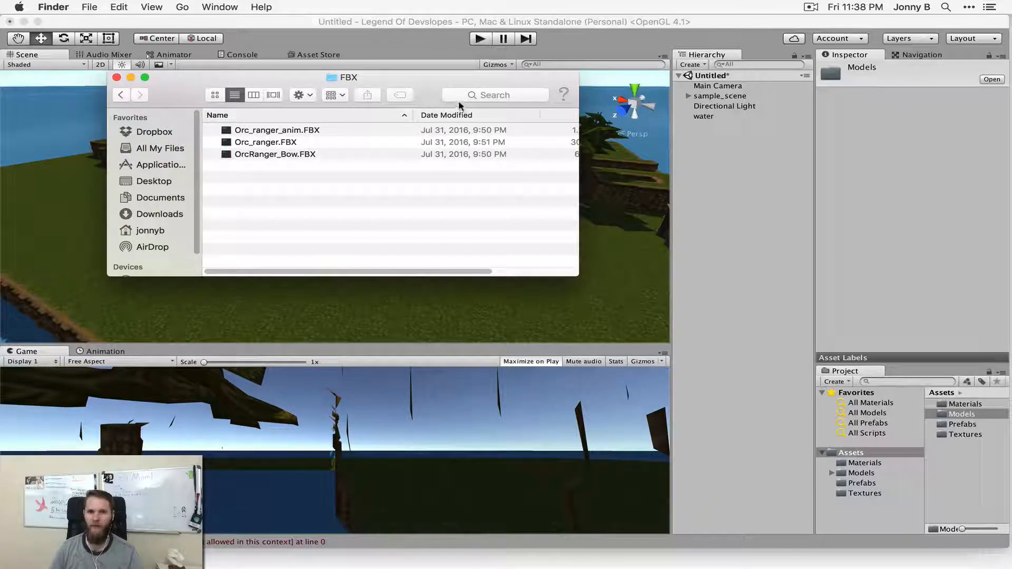
pyautogui.moveTo(427, 87); pyautogui.dragTo(410, 82)
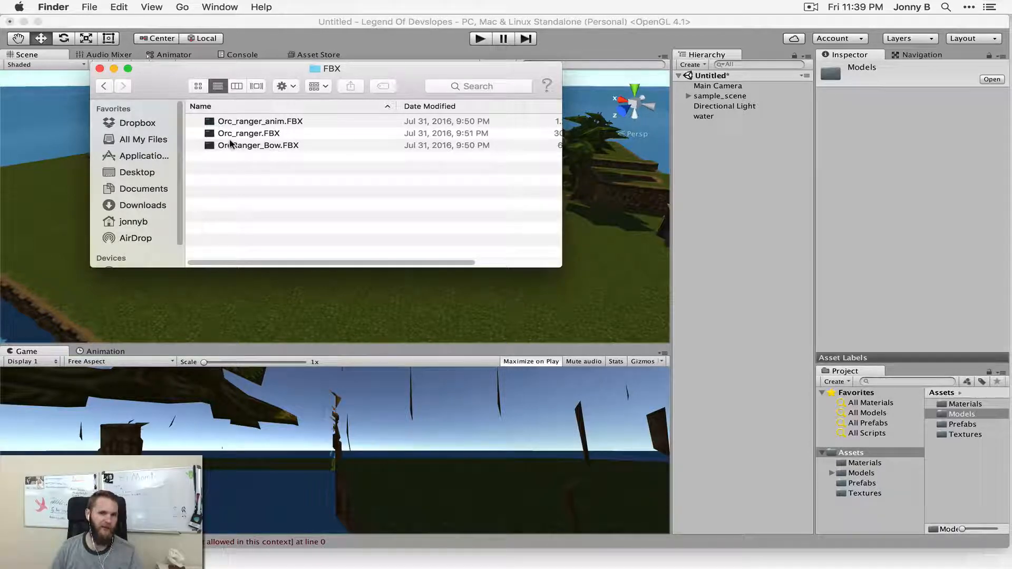
pyautogui.click(272, 122)
pyautogui.moveTo(246, 124); pyautogui.dragTo(962, 414)
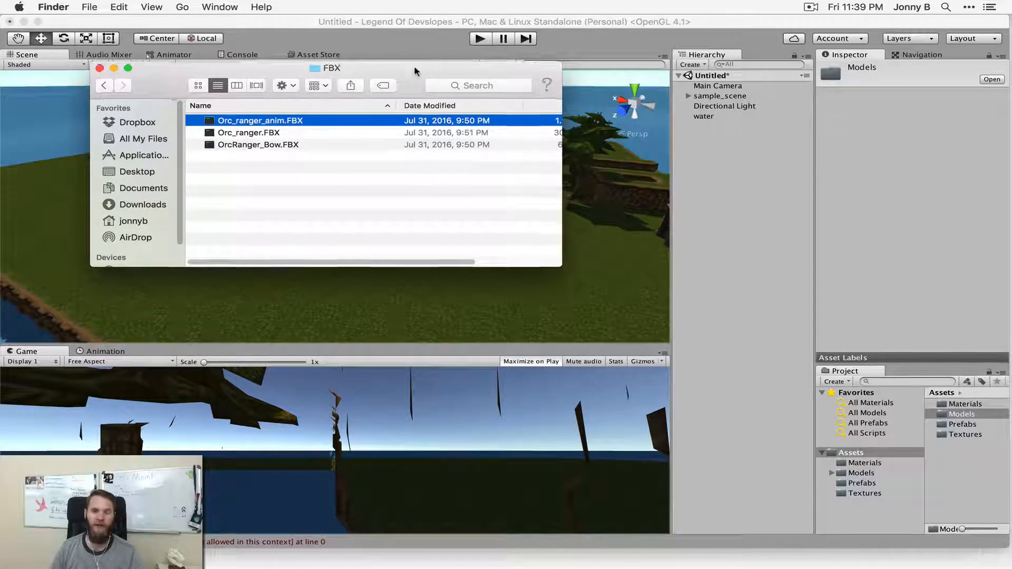
# - Return to the Orc_Ranger folder and list the texture files in its Textures folder
pyautogui.moveTo(415, 72); pyautogui.dragTo(425, 69)
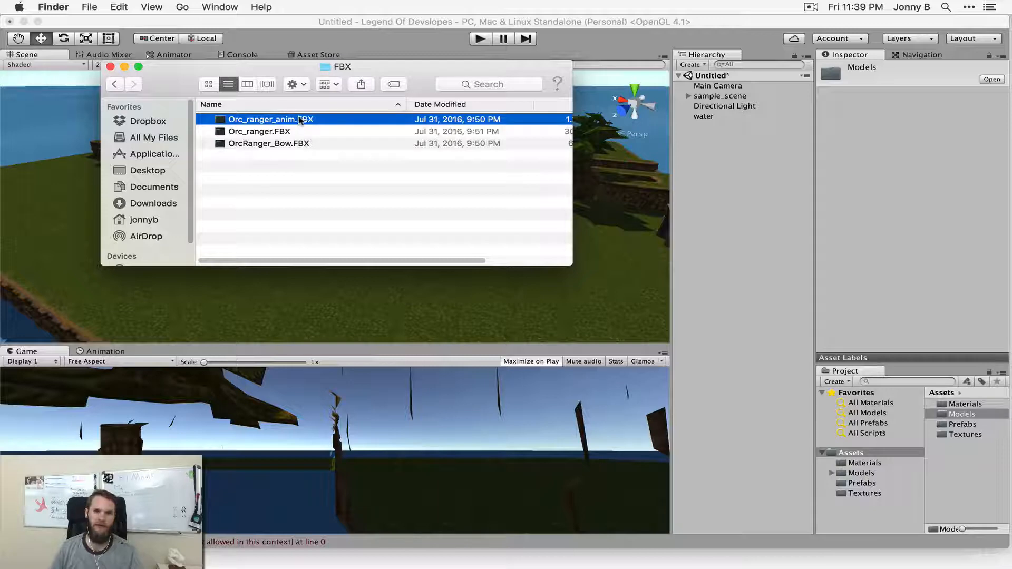
pyautogui.click(114, 85)
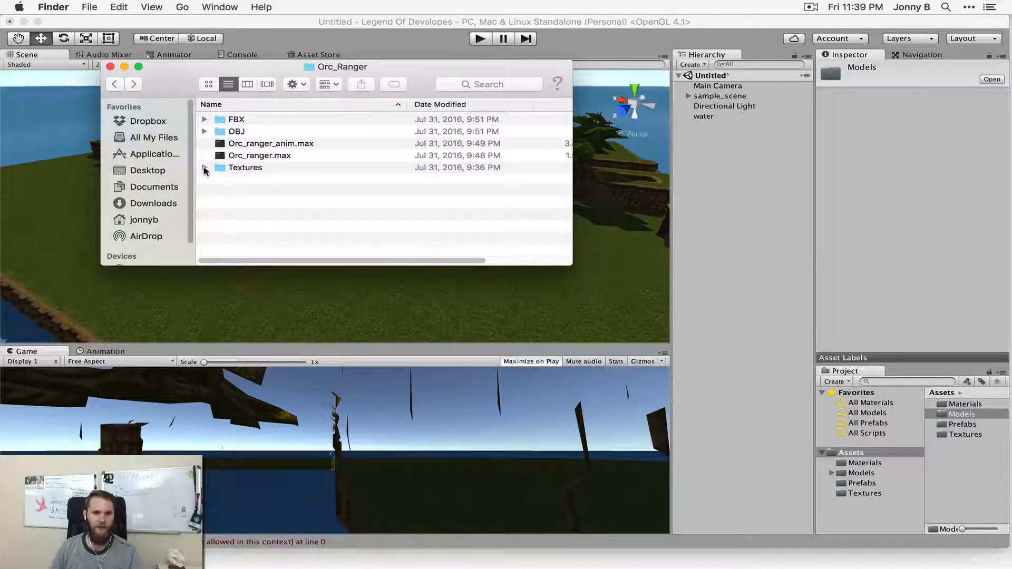
pyautogui.click(204, 167)
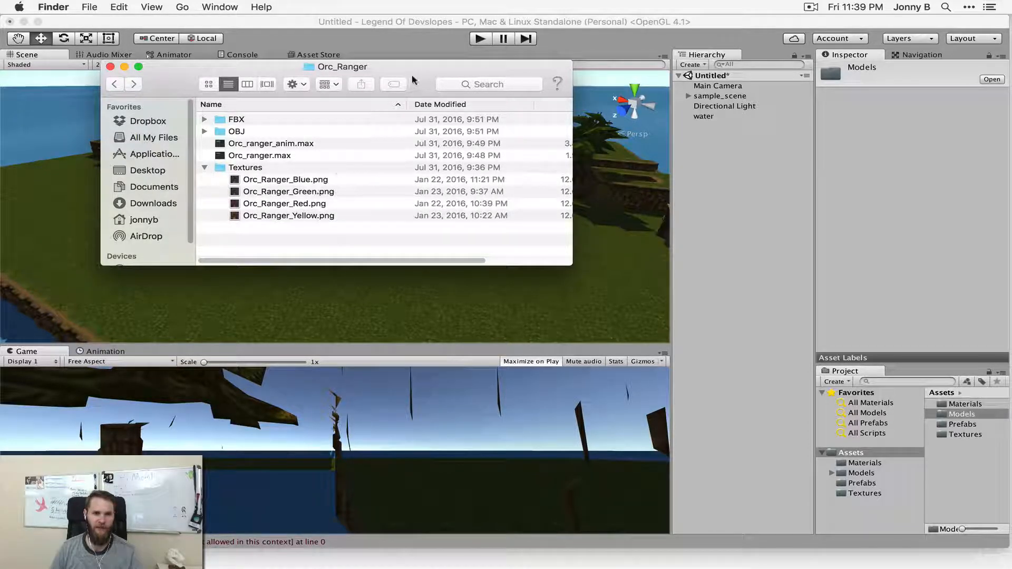
# - Import the blue, green, red and yellow Orc_Ranger PNG textures into the Unity project's Textures folder
pyautogui.moveTo(417, 69); pyautogui.dragTo(408, 50)
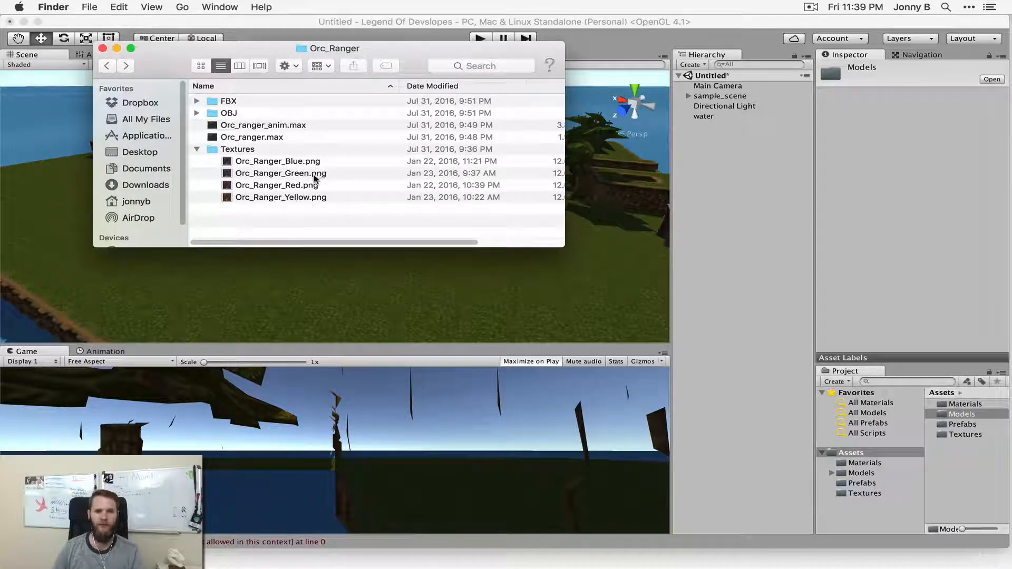
pyautogui.click(254, 161)
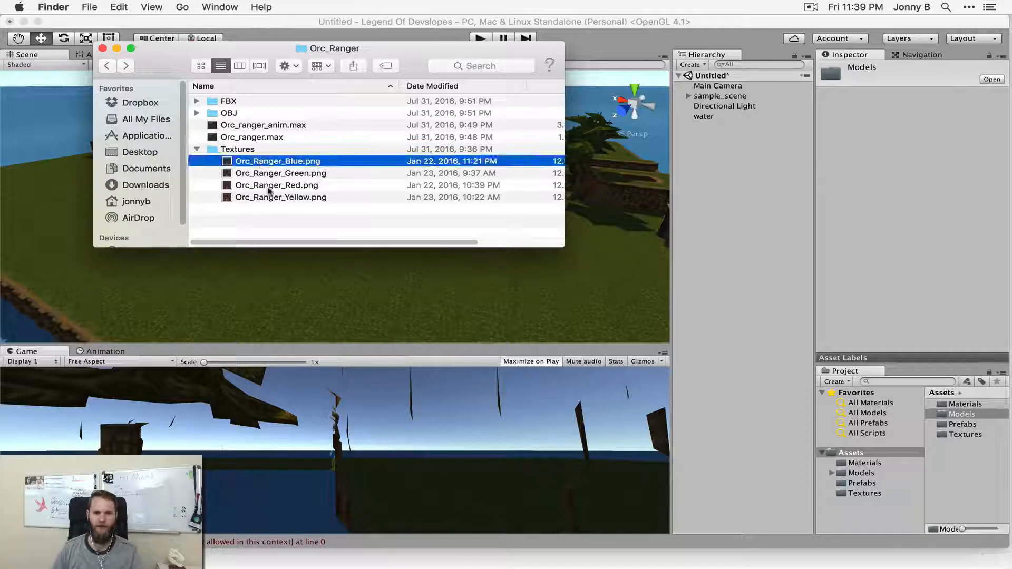
pyautogui.keyDown('shift'); pyautogui.click(269, 197); pyautogui.keyUp('shift')
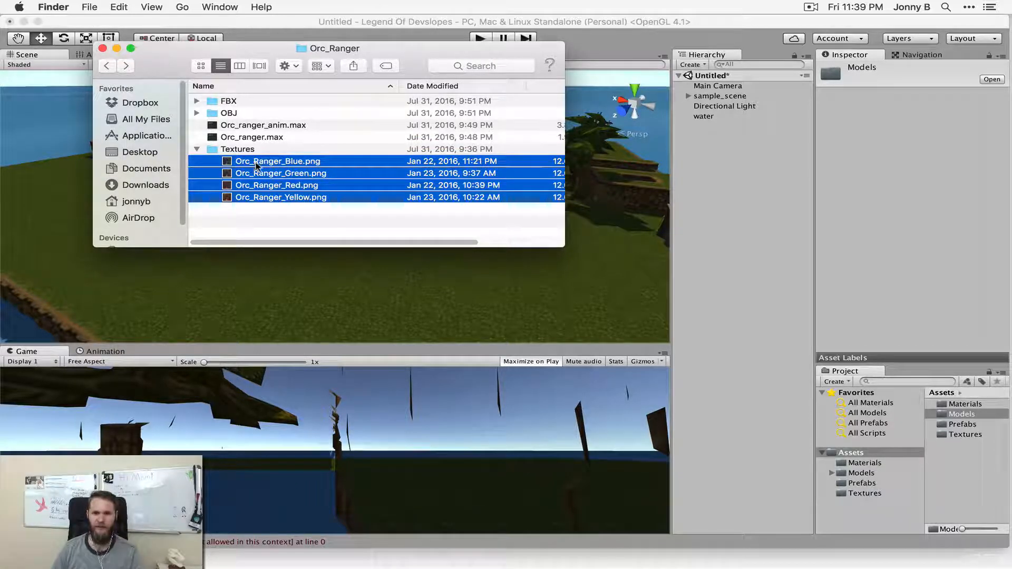
pyautogui.moveTo(256, 166); pyautogui.dragTo(412, 64)
# - Import Orc_Soldier_Anim.FBX from the Orc_Soldier asset's FBX folder into the Unity project's Models folder
pyautogui.click(107, 66)
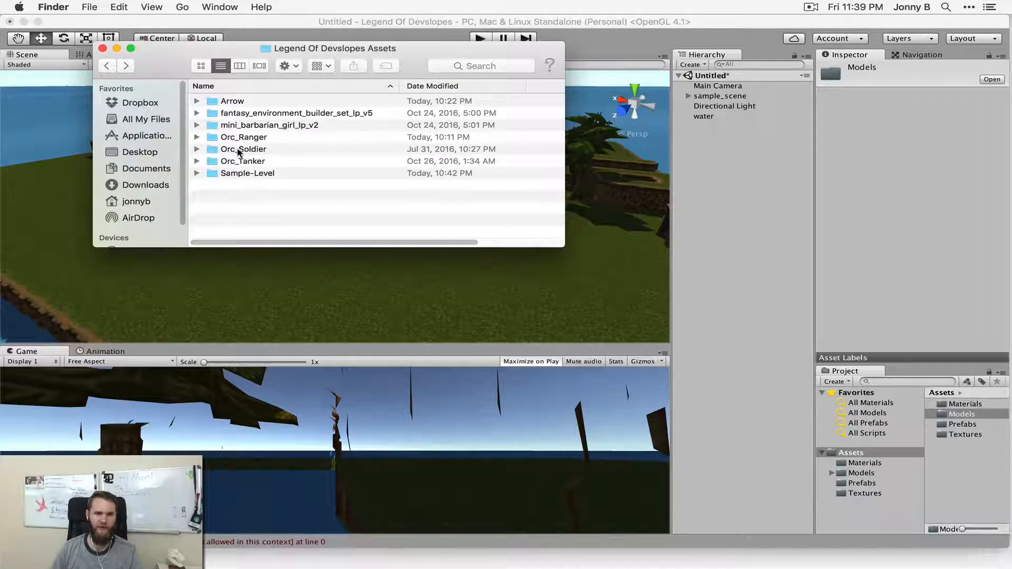
pyautogui.doubleClick(238, 152)
pyautogui.doubleClick(242, 102)
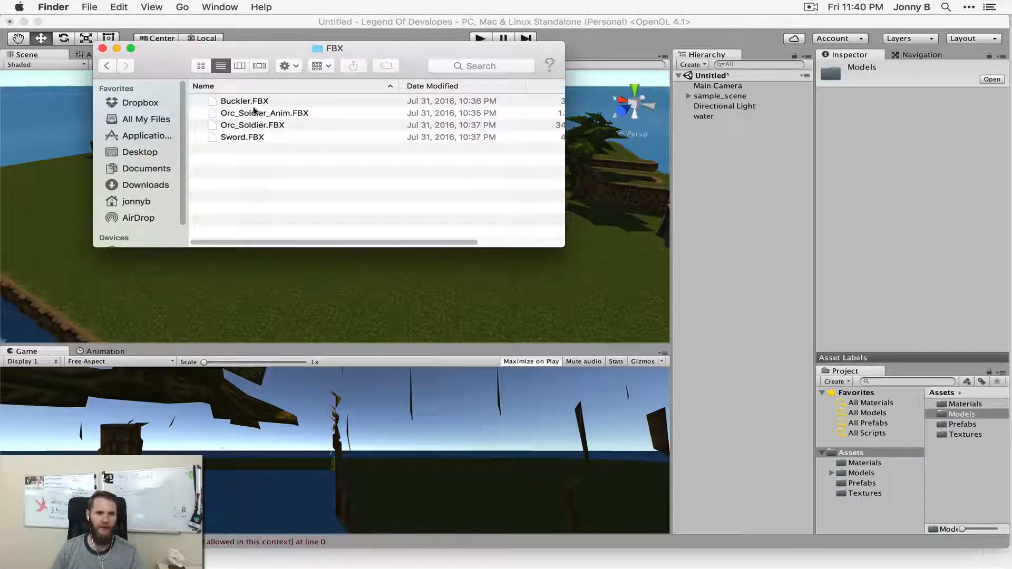
pyautogui.click(257, 116)
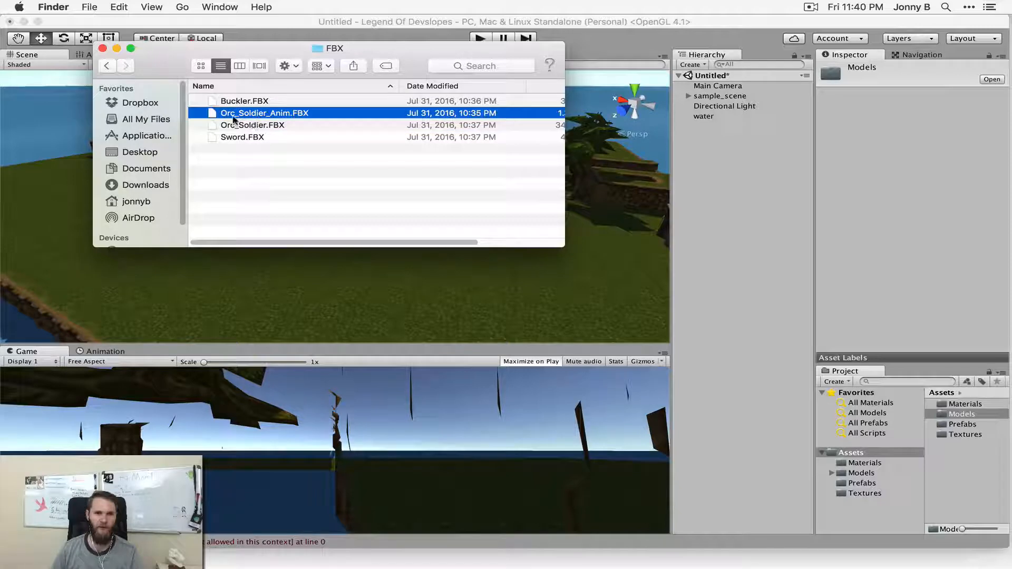
pyautogui.moveTo(230, 117); pyautogui.dragTo(957, 417)
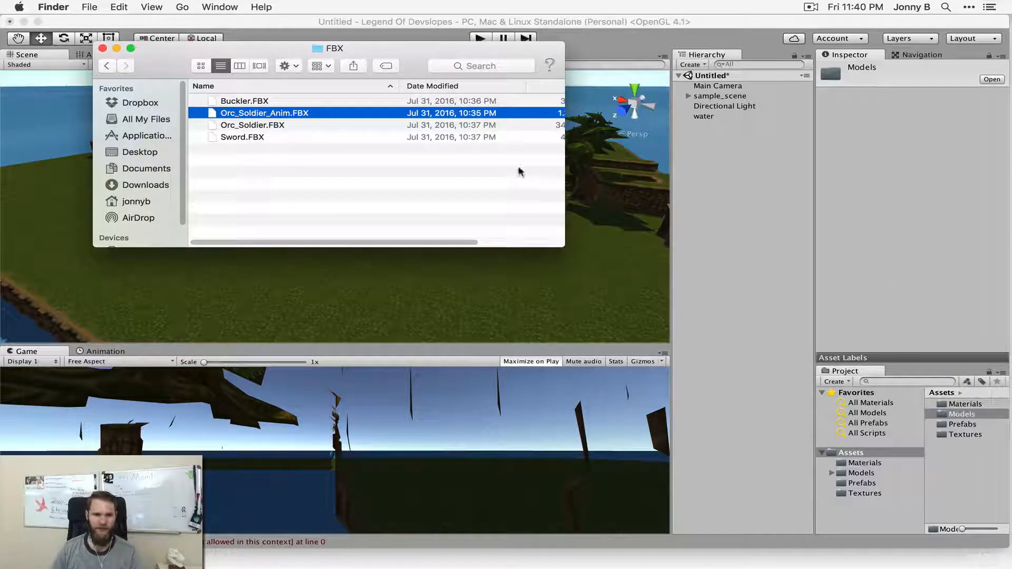
# - Import the orc soldier's texture images from its Texrures folder into the Unity project's Textures folder
pyautogui.click(107, 65)
pyautogui.doubleClick(235, 151)
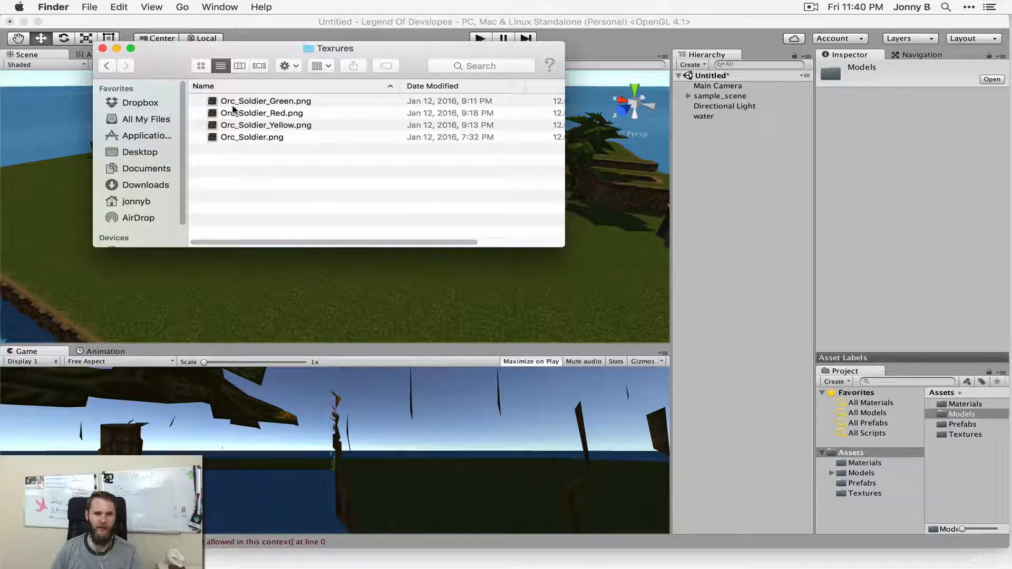
pyautogui.moveTo(233, 104); pyautogui.dragTo(871, 495)
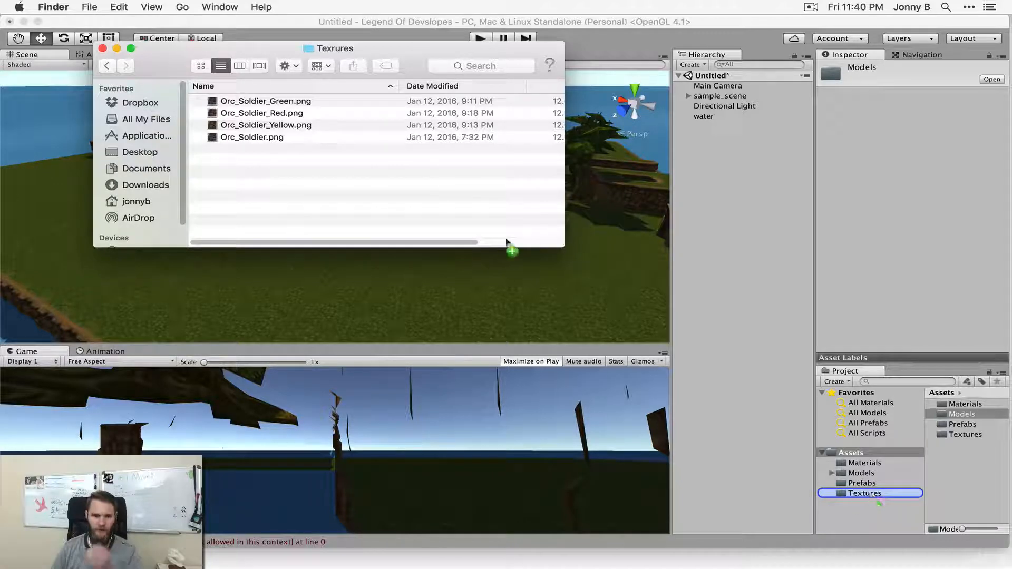
# - Import Orc_Tanker_Ani.FBX from the Orc_Tanker asset's FBX folder into the Unity project's Models folder
pyautogui.click(105, 66)
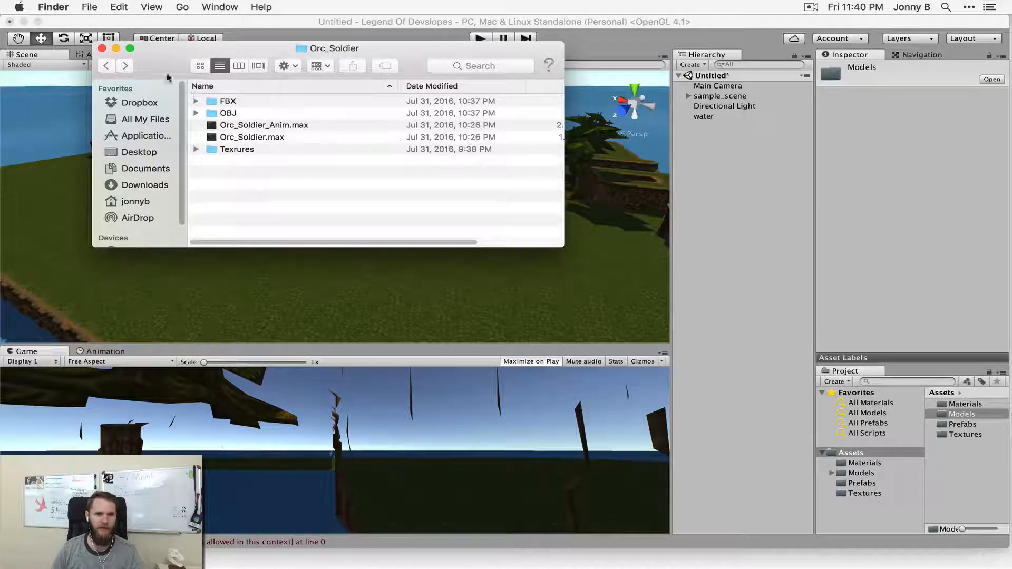
pyautogui.click(105, 65)
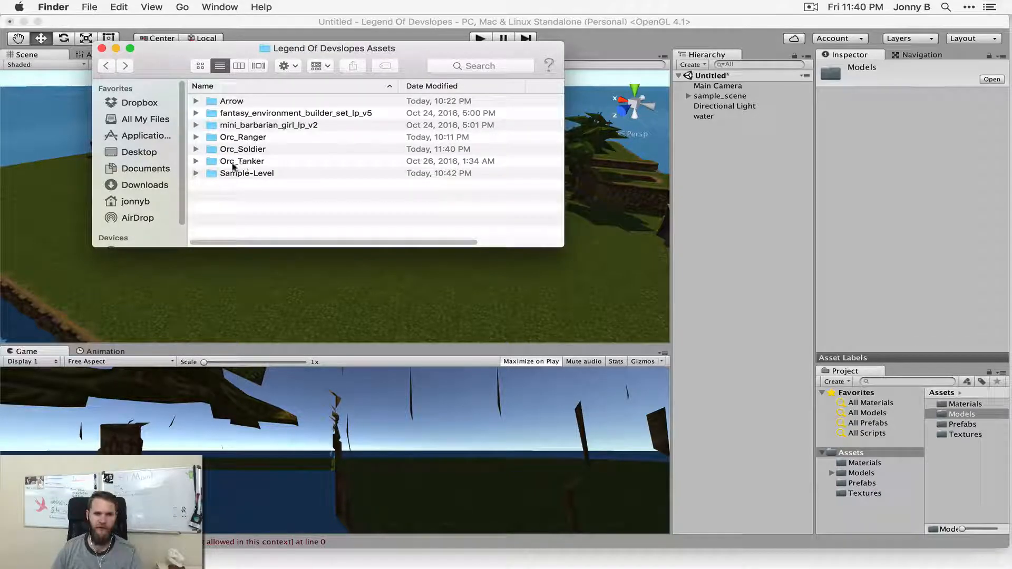
pyautogui.doubleClick(231, 161)
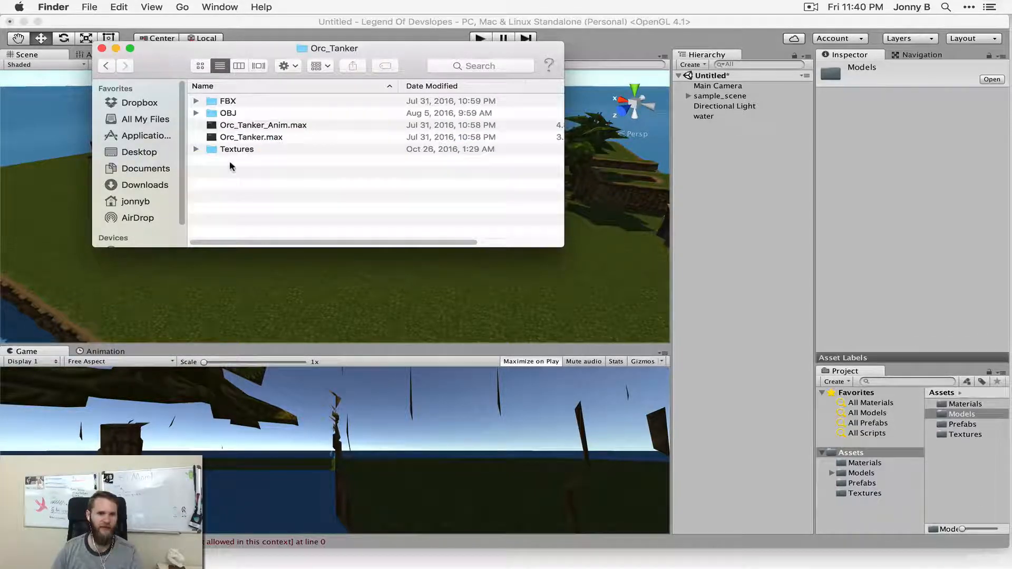
pyautogui.doubleClick(245, 100)
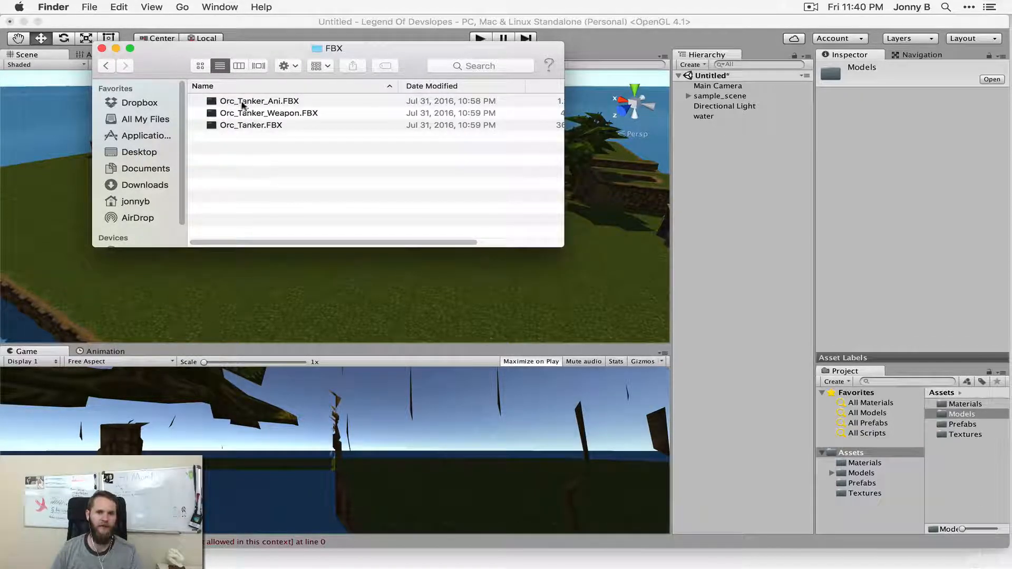
pyautogui.moveTo(252, 105); pyautogui.dragTo(955, 416)
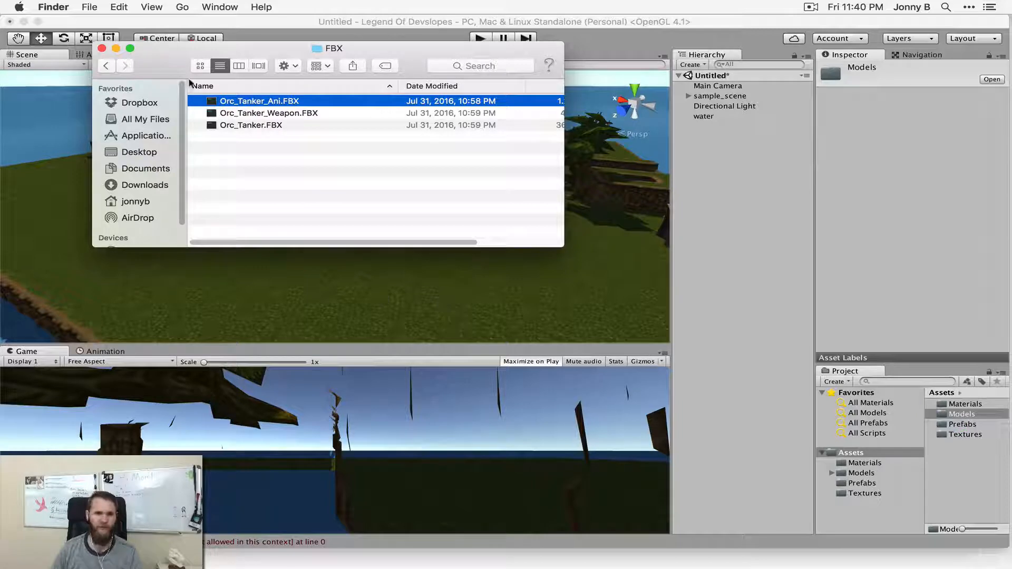
# - Import Orc_Tanker.png from the Orc_Tanker Textures folder into the Unity project's Textures folder
pyautogui.click(107, 66)
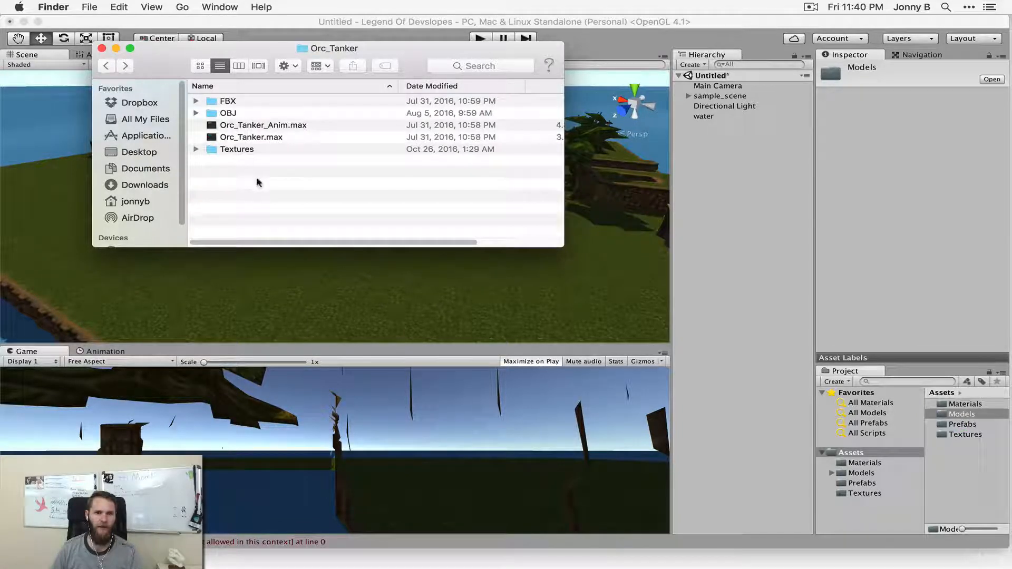
pyautogui.click(196, 149)
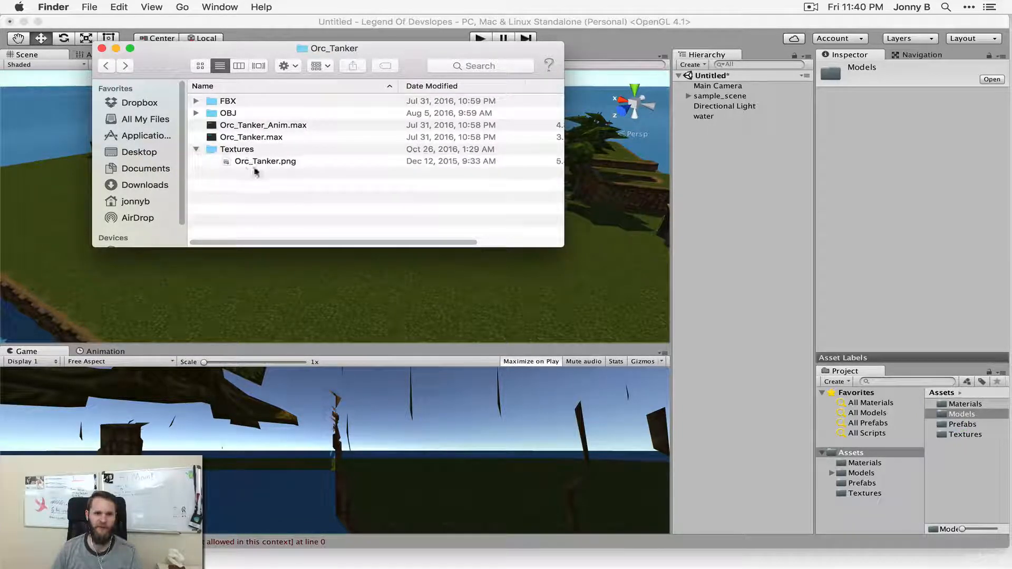
pyautogui.moveTo(244, 163); pyautogui.dragTo(858, 495)
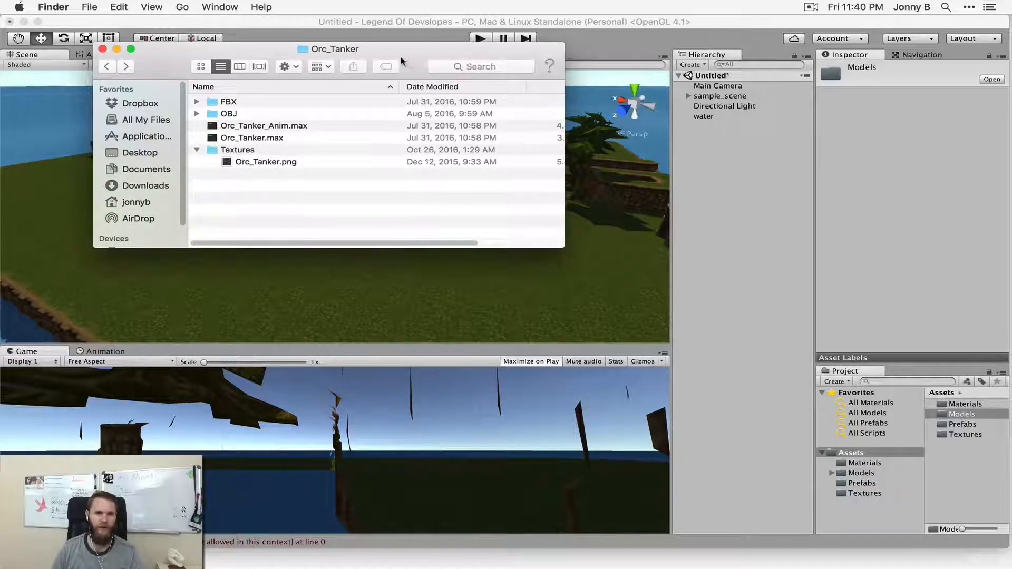
pyautogui.click(107, 66)
# - Switch to Unity and widen the Inspector and Project areas by narrowing the Scene view
pyautogui.click(737, 23)
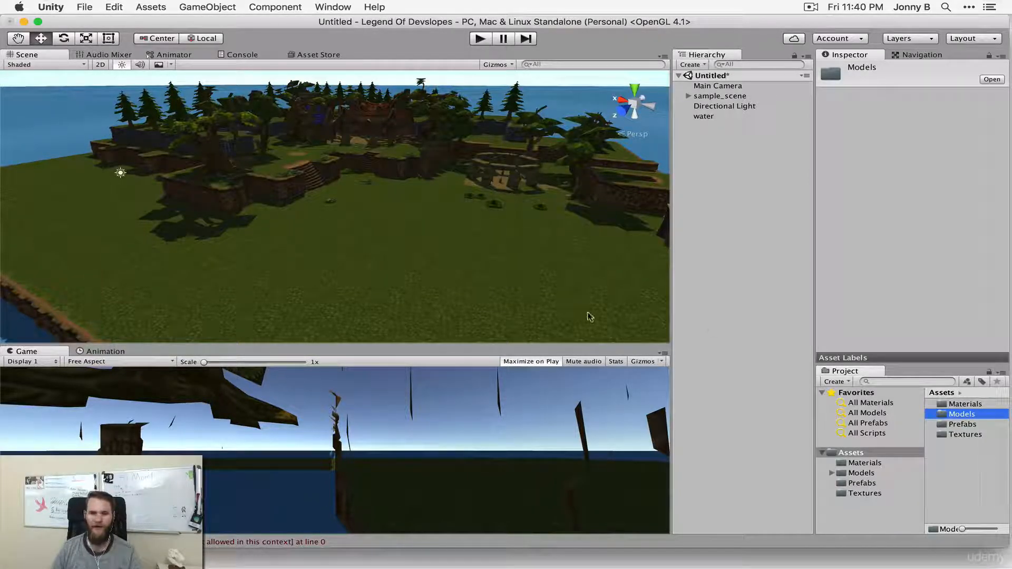
pyautogui.moveTo(443, 224); pyautogui.dragTo(421, 195, button='middle')
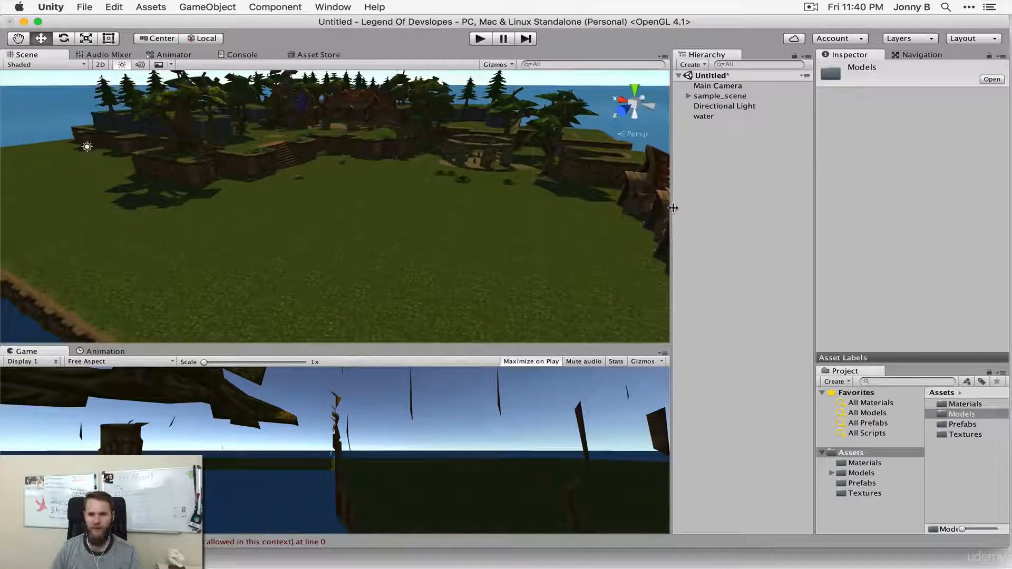
pyautogui.moveTo(671, 219); pyautogui.dragTo(555, 219)
pyautogui.moveTo(811, 215); pyautogui.dragTo(656, 221)
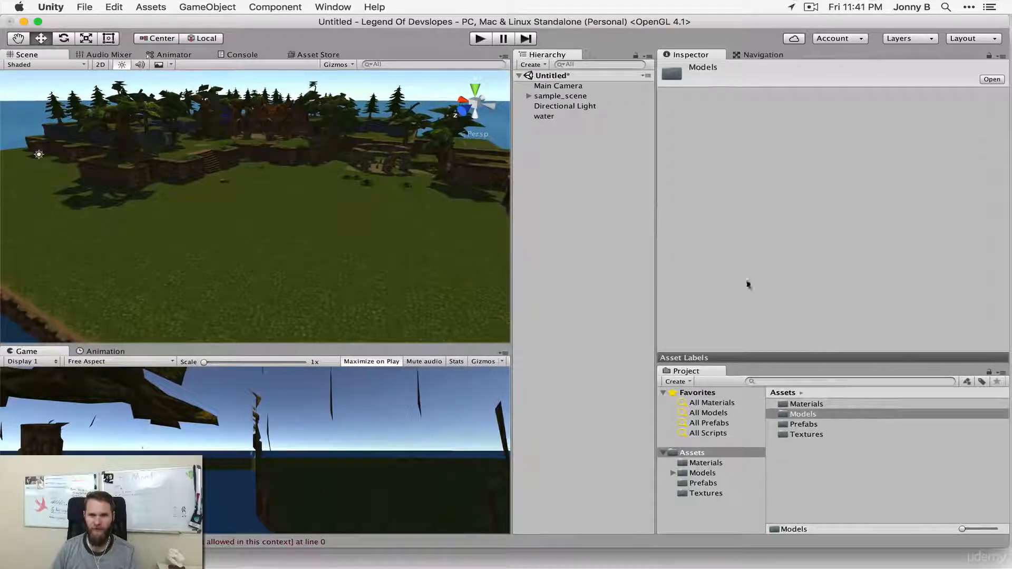
# - Open the project's Models folder and rename the barbarian_girl model to Hero
pyautogui.doubleClick(803, 414)
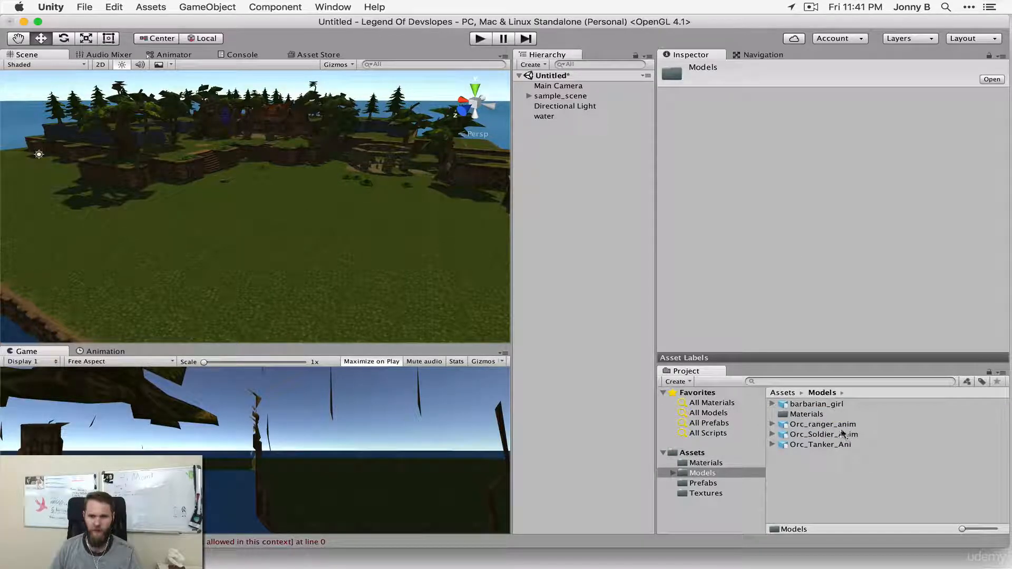
pyautogui.click(802, 405)
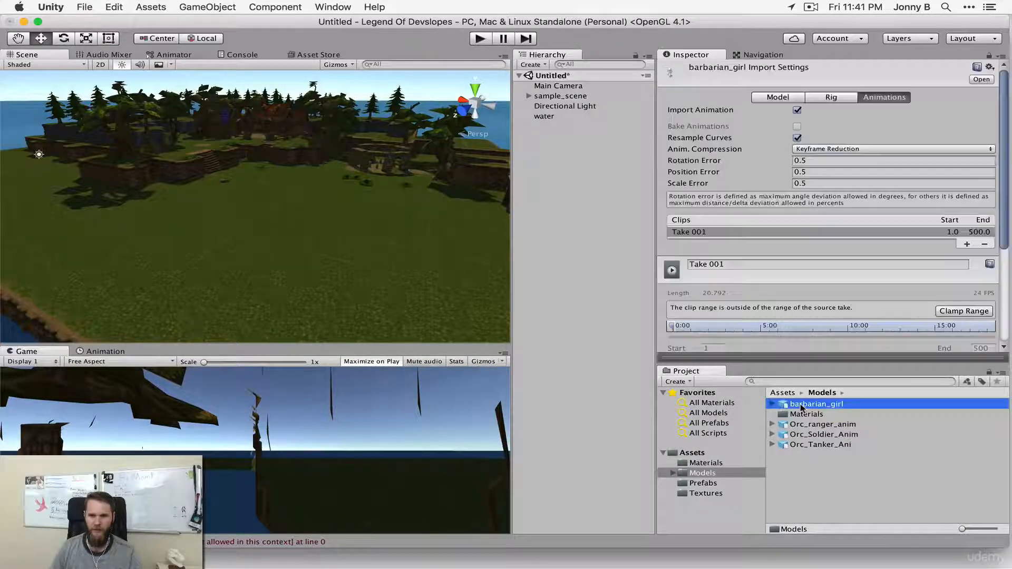
pyautogui.click(850, 405)
pyautogui.write('Hero')
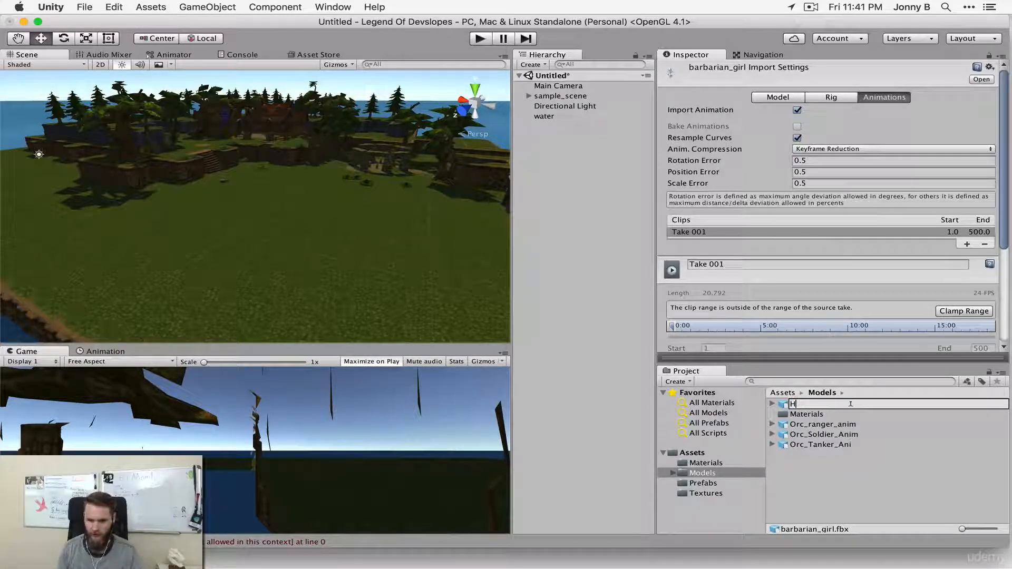
pyautogui.press('Return')
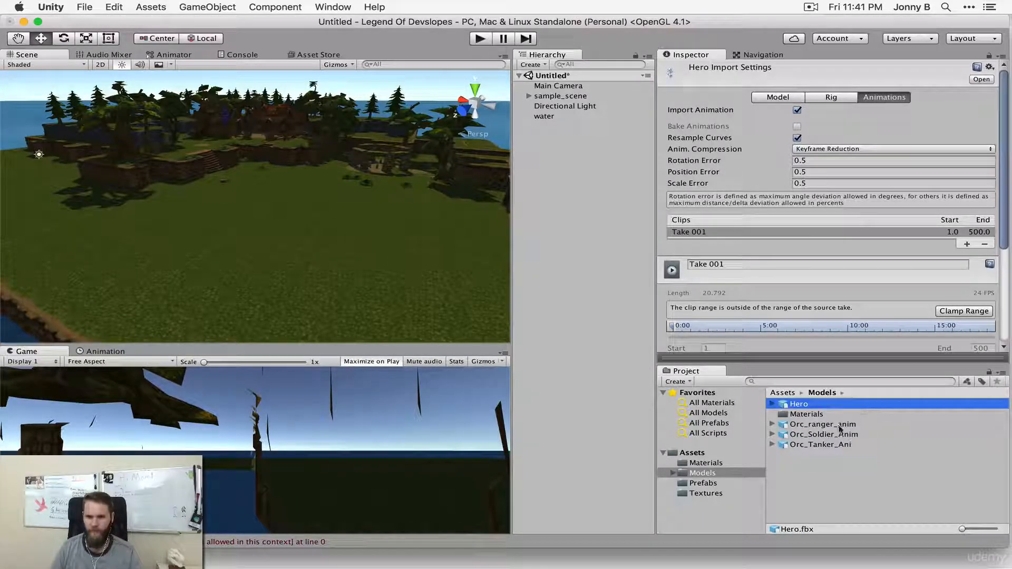
# - Rename the Orc_ranger_anim model to Ranger
pyautogui.click(834, 428)
pyautogui.click(835, 427)
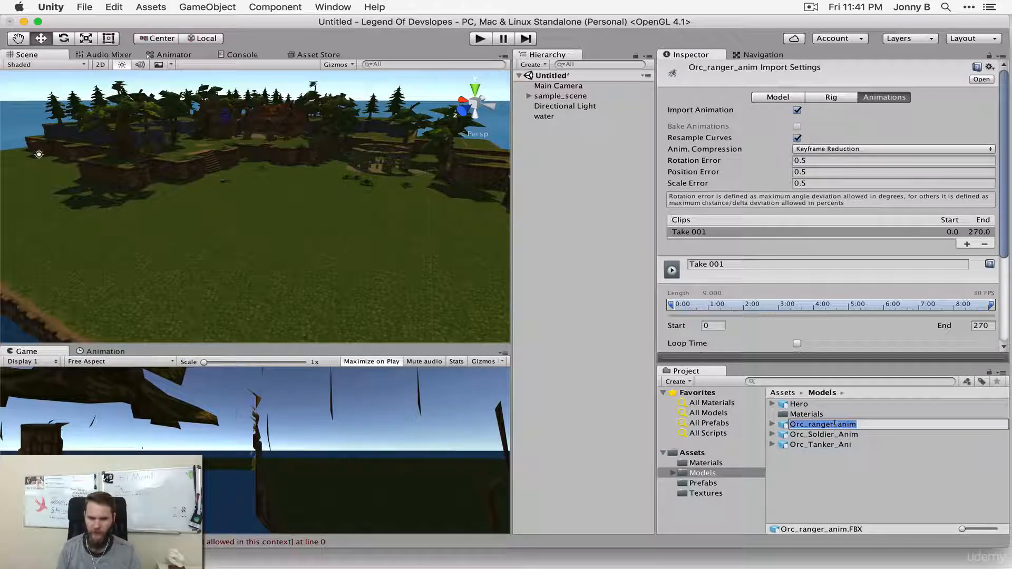
pyautogui.write('Ranger')
pyautogui.press('Return')
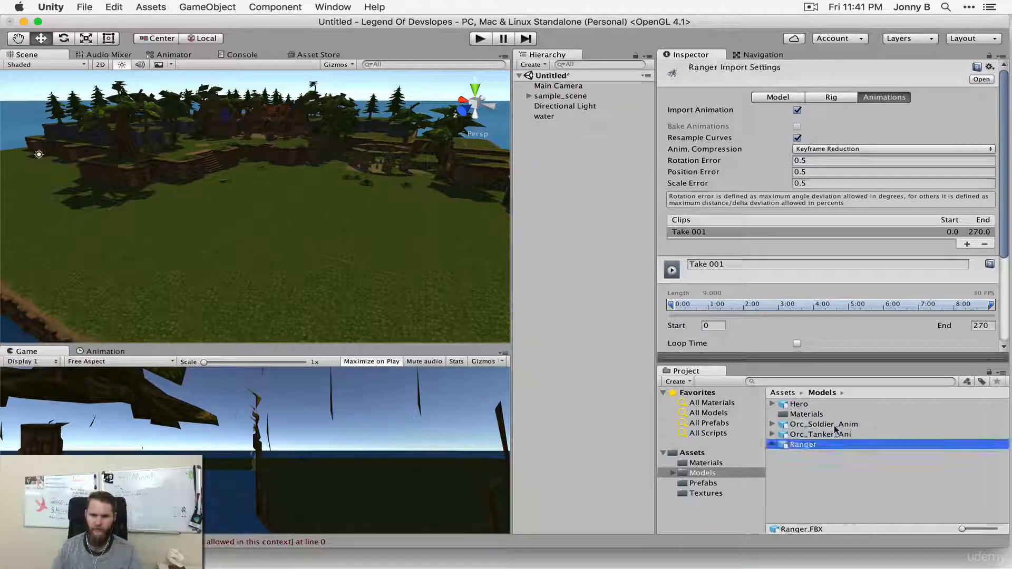
# - Rename the Orc_Tanker_Ani model to Tanker
pyautogui.click(833, 434)
pyautogui.click(833, 434)
pyautogui.write('Ta')
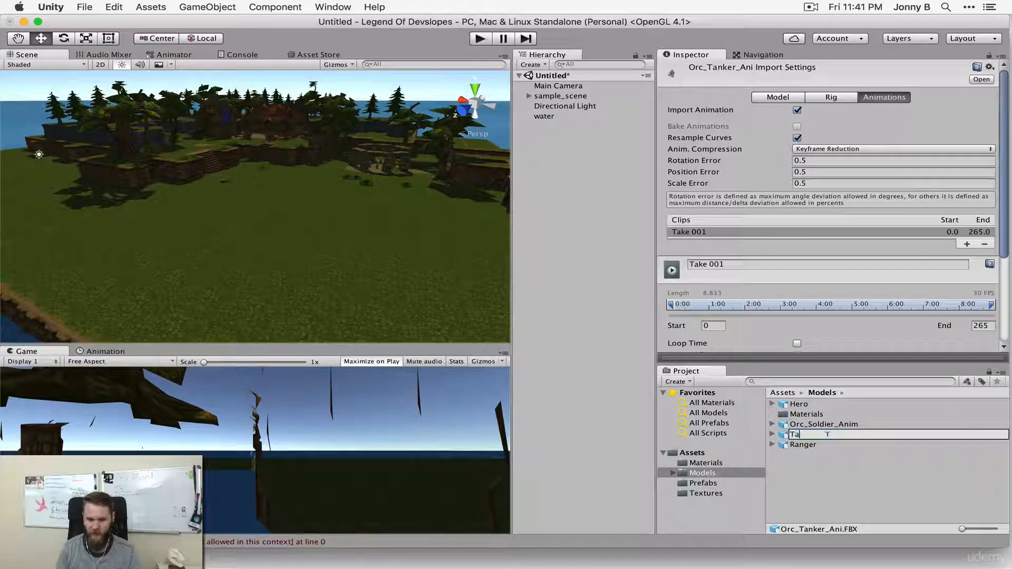
pyautogui.write('nker')
pyautogui.press('Return')
# - Rename the Orc_Soldier_Anim model to Soldier
pyautogui.click(832, 425)
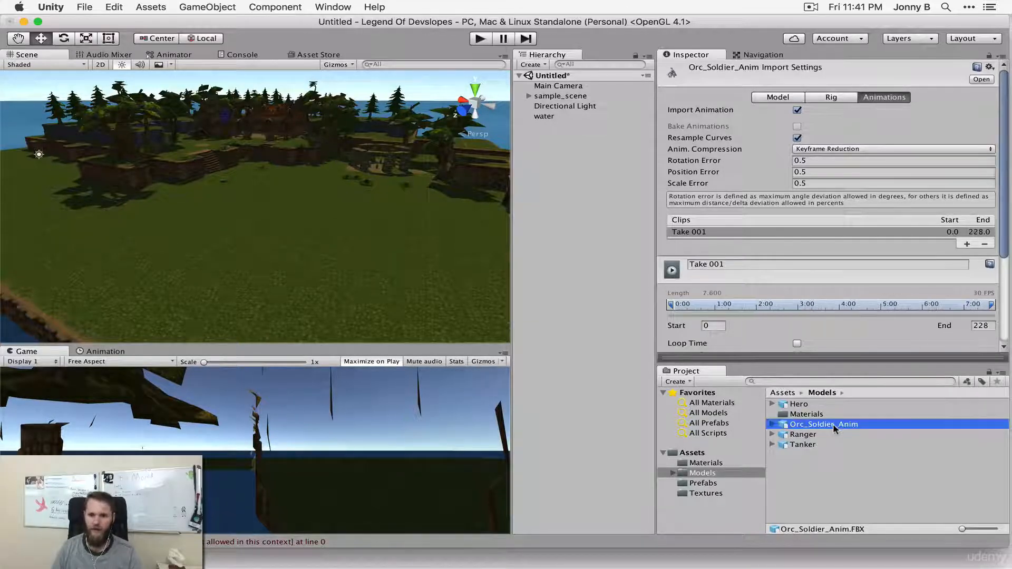
pyautogui.click(833, 425)
pyautogui.write('Soldier')
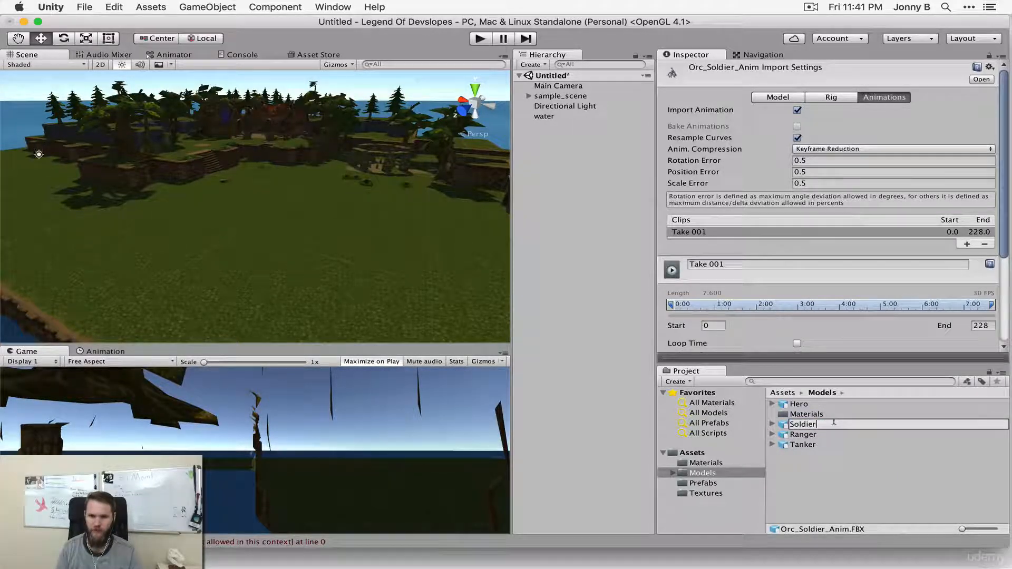
pyautogui.press('Return')
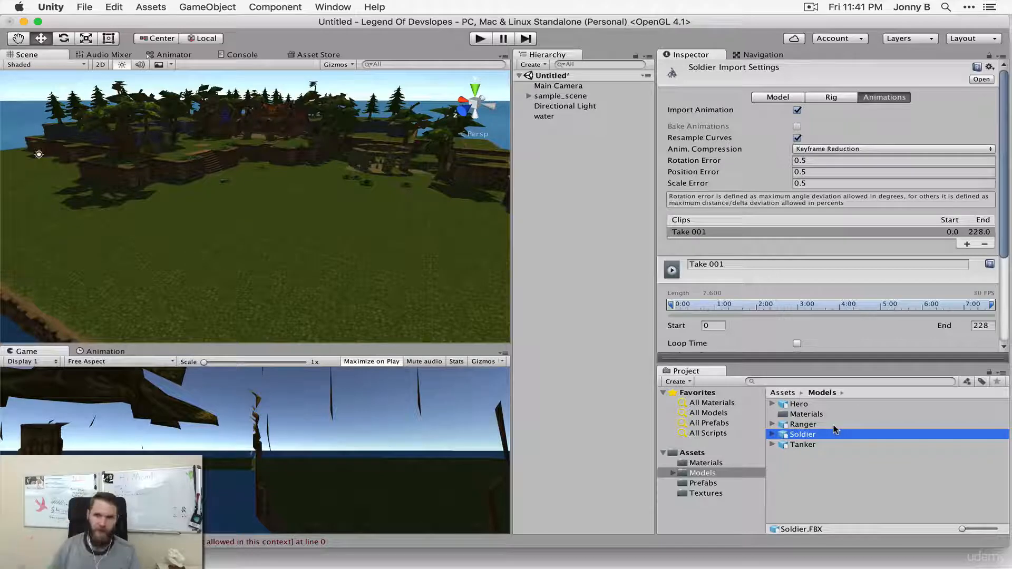
# - Review the Hero model's mesh, material and rig import settings
pyautogui.click(842, 404)
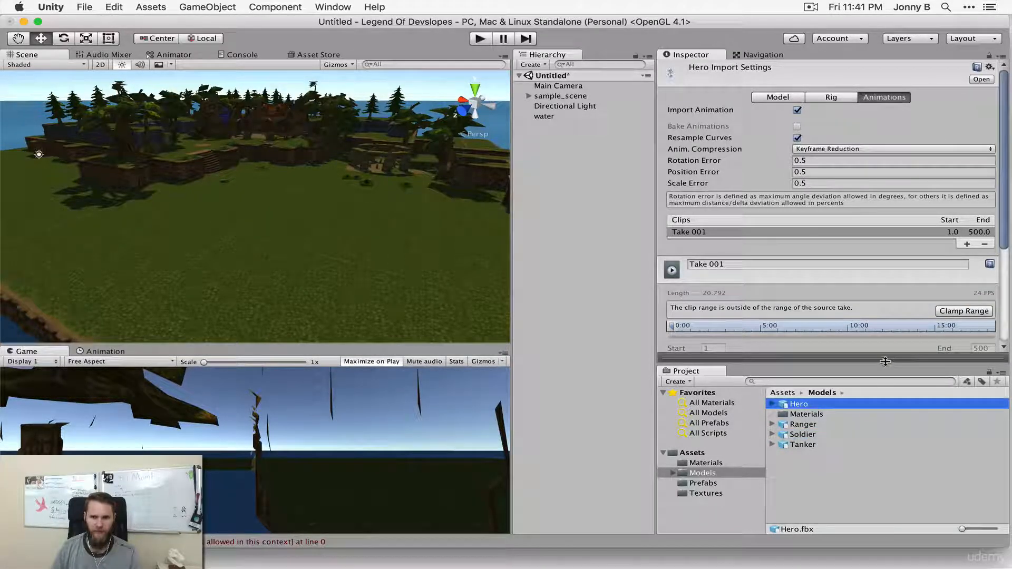
pyautogui.moveTo(885, 359); pyautogui.dragTo(884, 381)
pyautogui.click(779, 98)
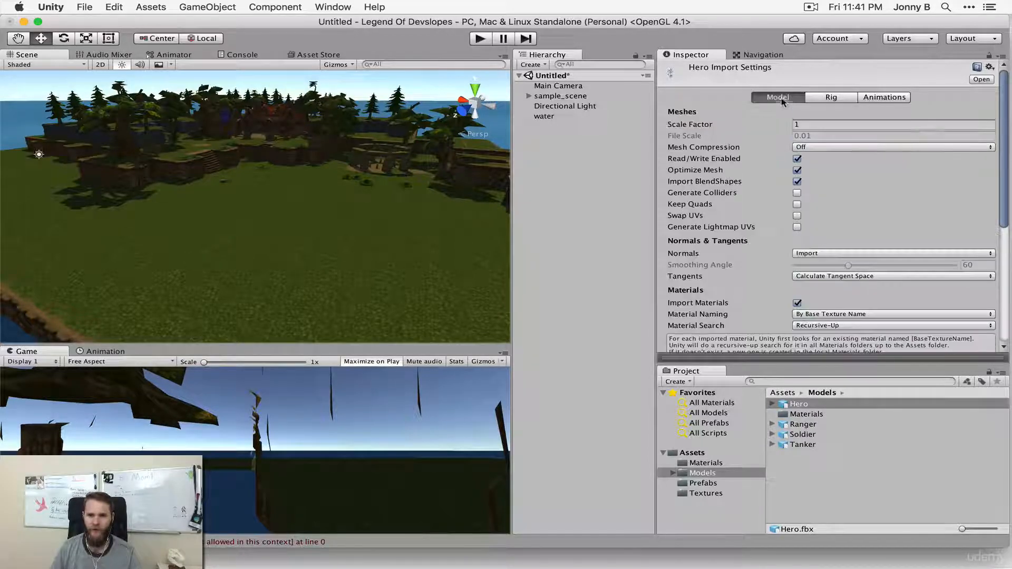
pyautogui.scroll(-8, 865, 237)
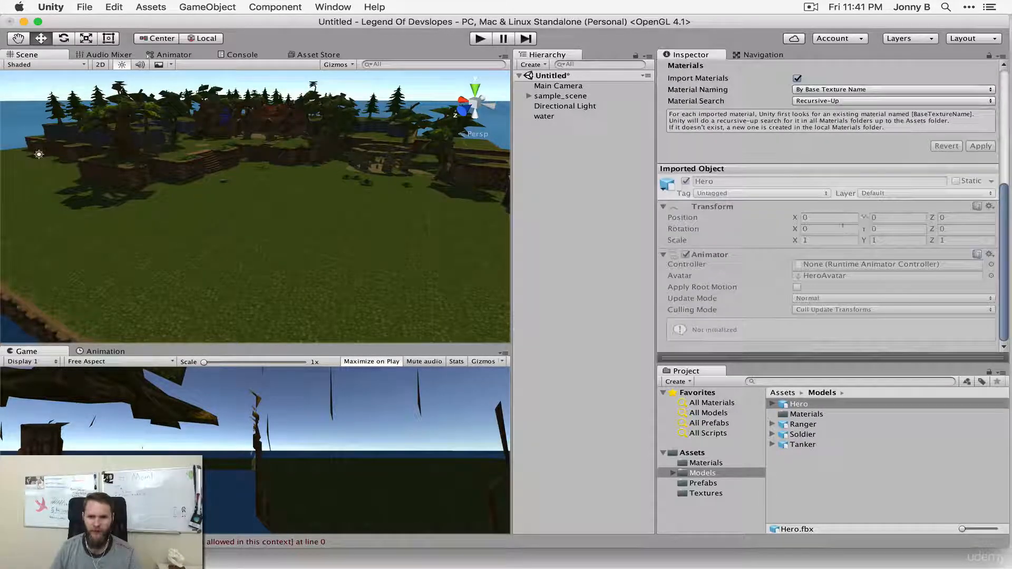
pyautogui.scroll(8, 845, 212)
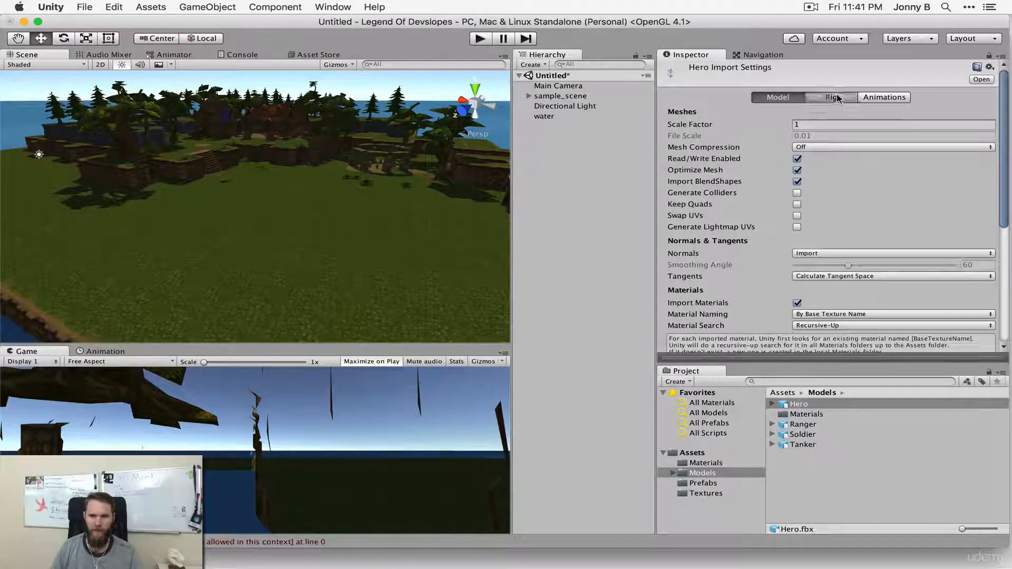
pyautogui.click(843, 97)
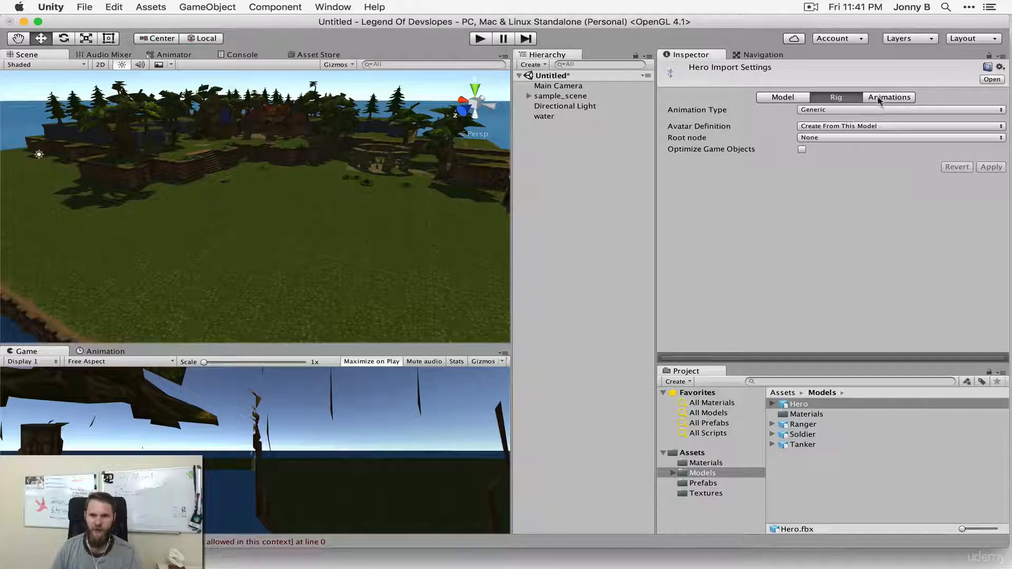
# - Review the Hero model's animation import settings, its Take 001 clip and the model preview
pyautogui.click(886, 97)
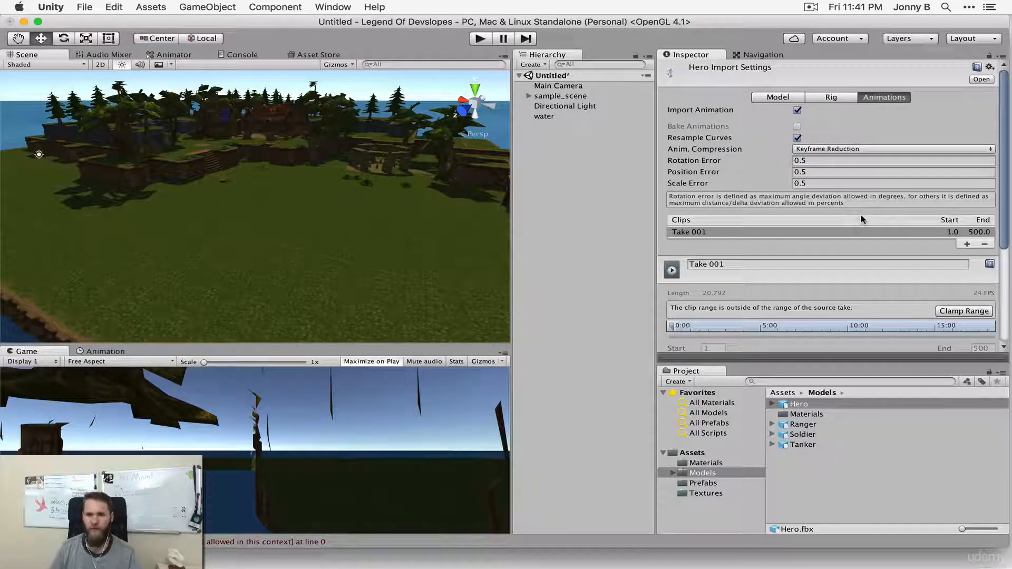
pyautogui.scroll(-5, 861, 218)
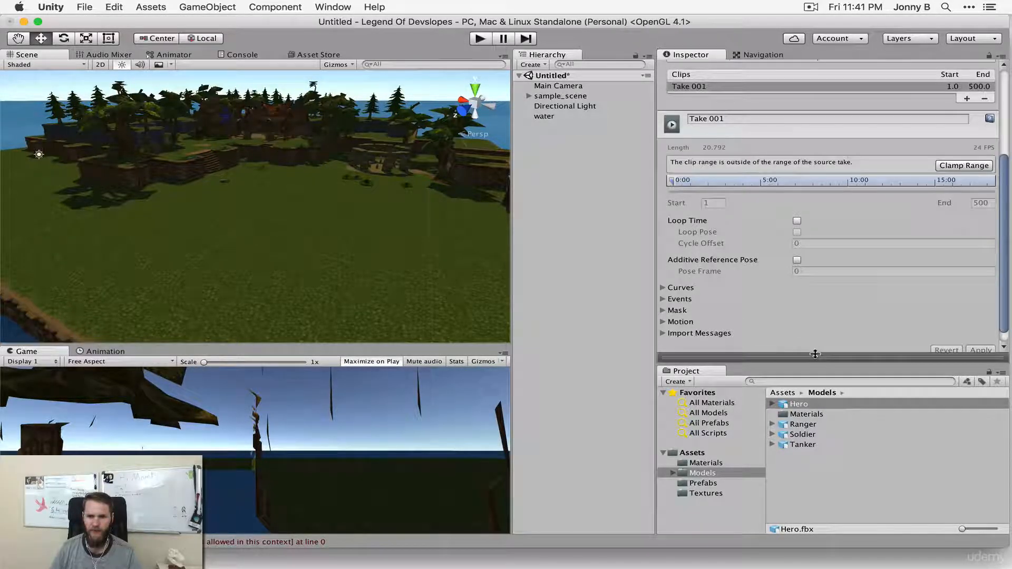
pyautogui.click(815, 355)
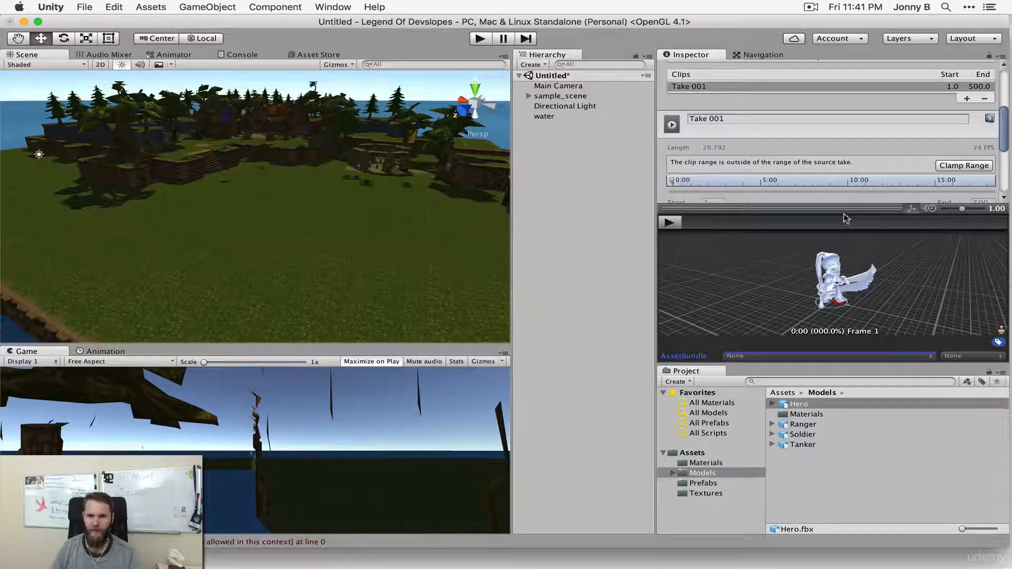
pyautogui.scroll(3, 865, 168)
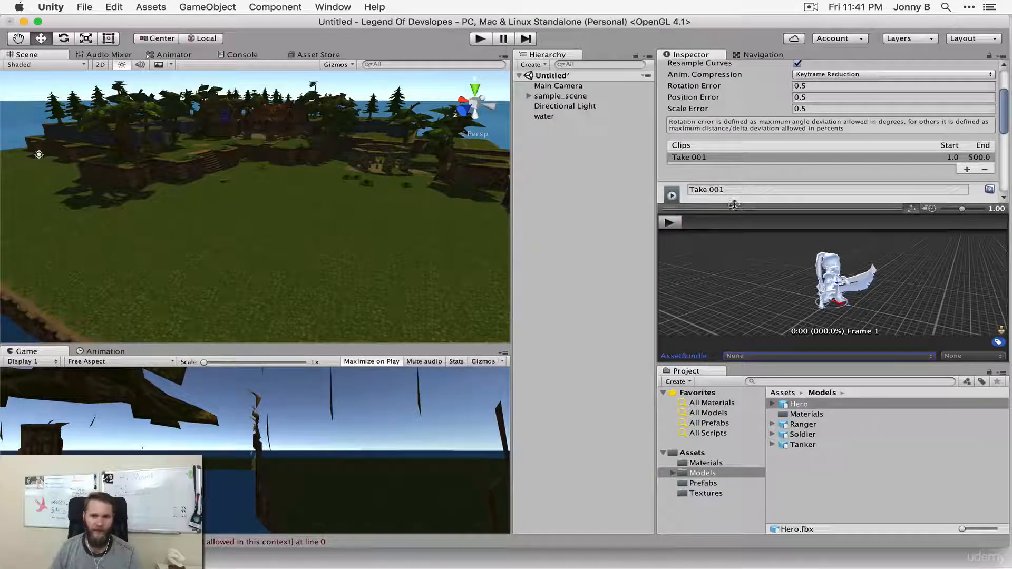
pyautogui.moveTo(734, 207); pyautogui.dragTo(743, 357)
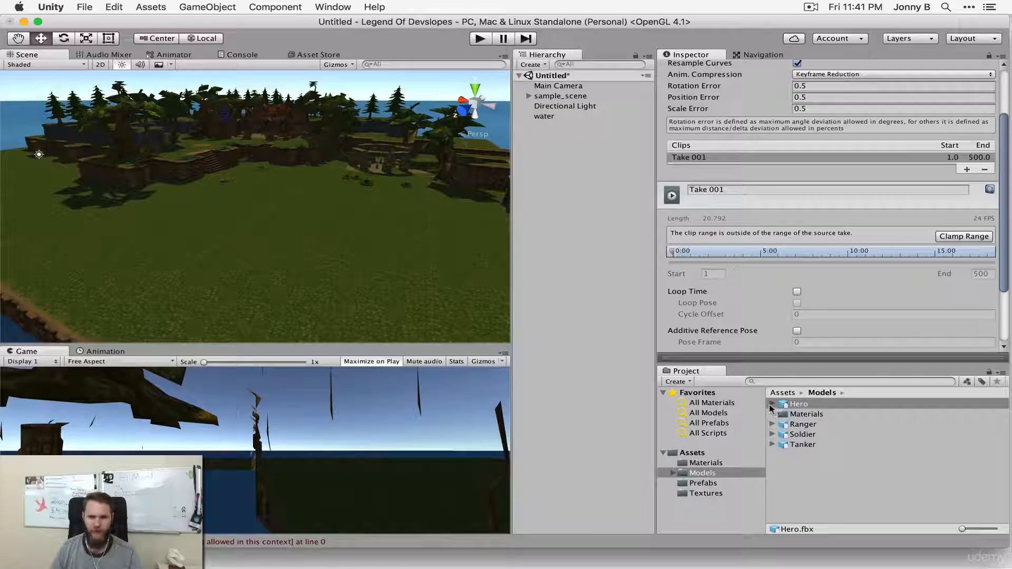
# - Move all five barbarian_girl and Orc materials from the Models/Materials folder into the main Assets/Materials folder
pyautogui.click(800, 415)
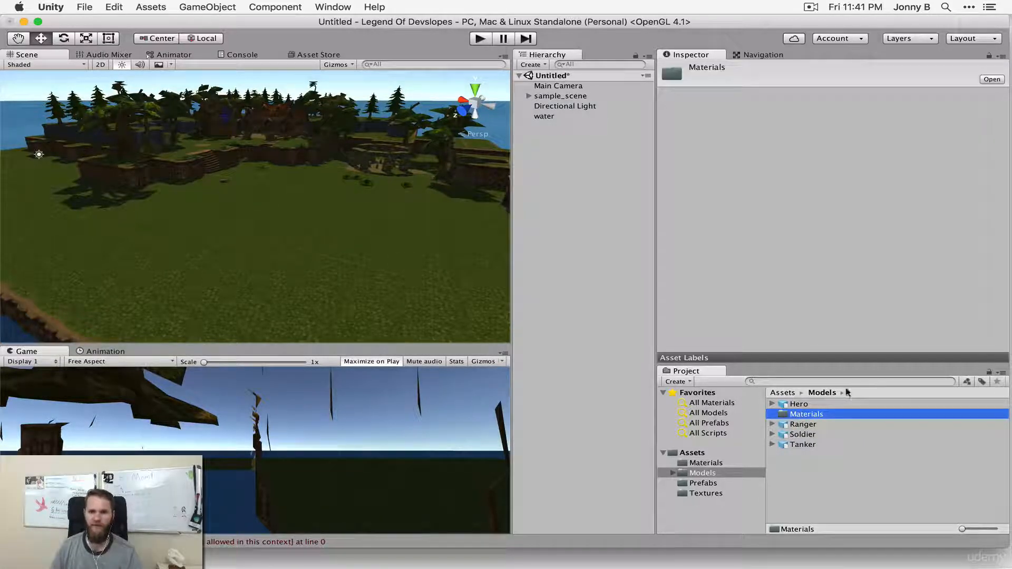
pyautogui.doubleClick(820, 420)
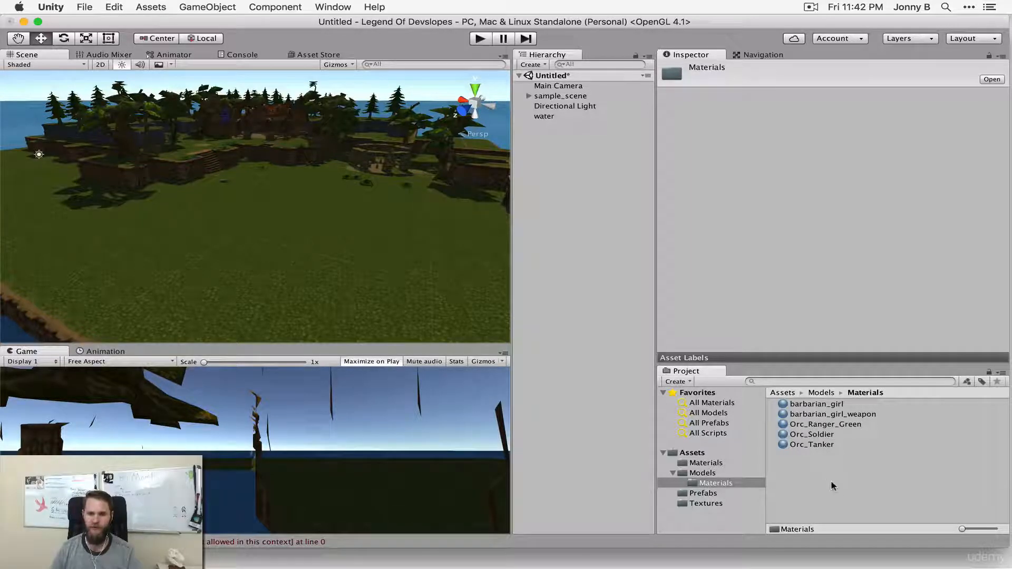
pyautogui.click(811, 459)
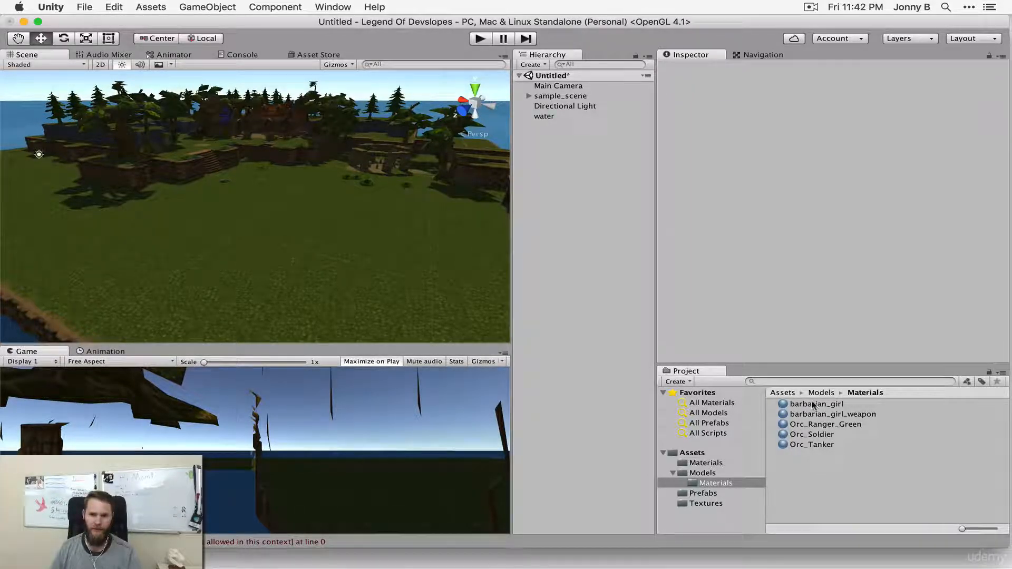
pyautogui.click(811, 444)
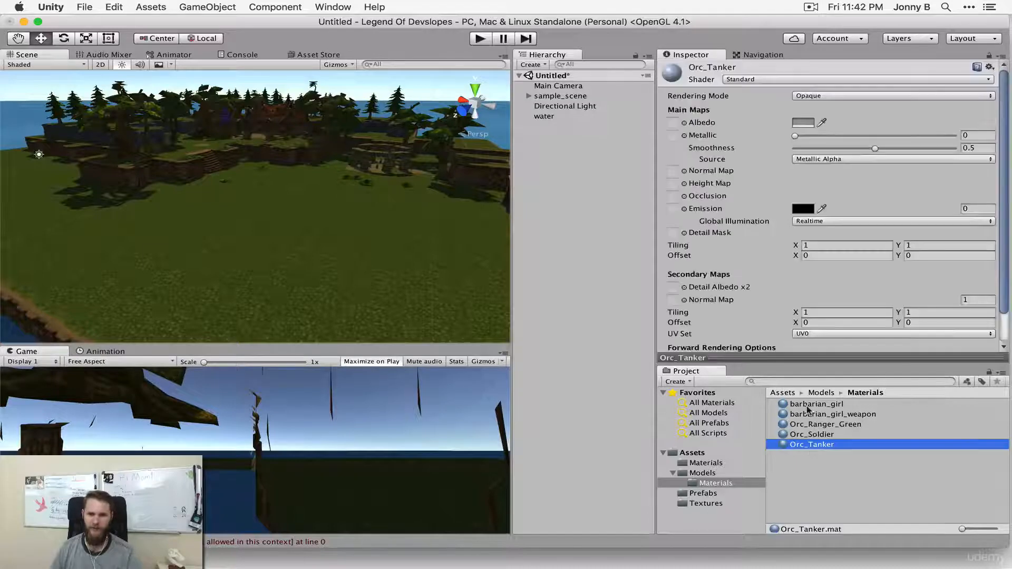
pyautogui.keyDown('shift'); pyautogui.click(810, 404); pyautogui.keyUp('shift')
pyautogui.moveTo(825, 405); pyautogui.dragTo(710, 468)
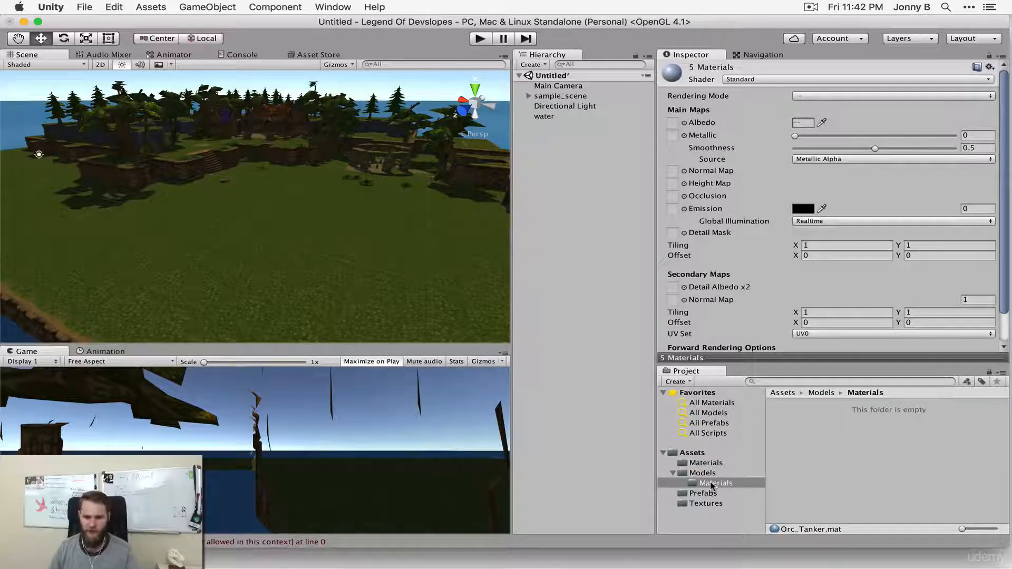
# - Delete the empty Materials folder inside Models
pyautogui.rightClick(713, 484)
pyautogui.click(775, 379)
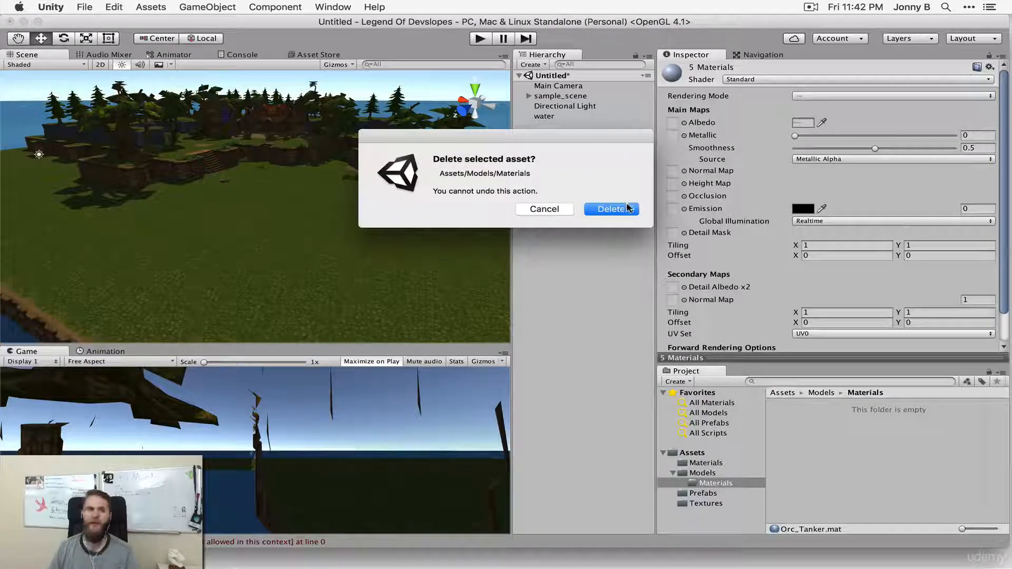
pyautogui.click(611, 210)
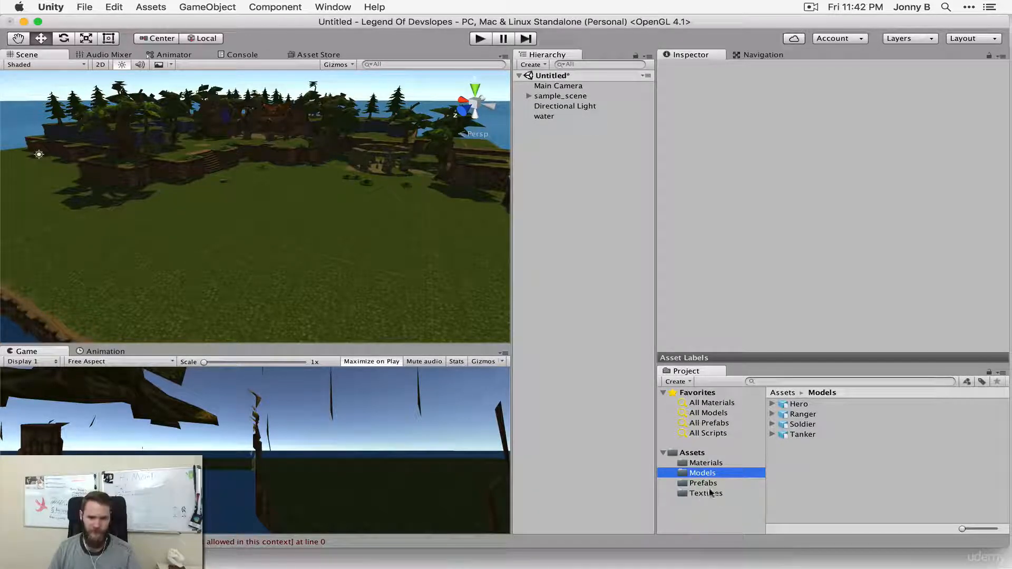
# - Examine the barbarian_girl material, the Textures folder and the textures available for the material's albedo map
pyautogui.click(709, 462)
pyautogui.click(838, 404)
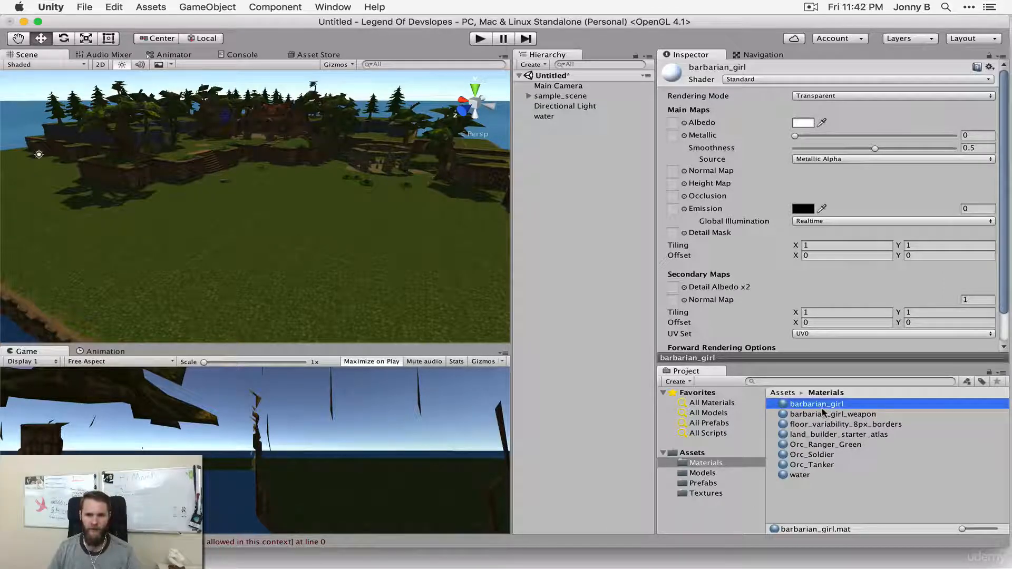
pyautogui.click(706, 494)
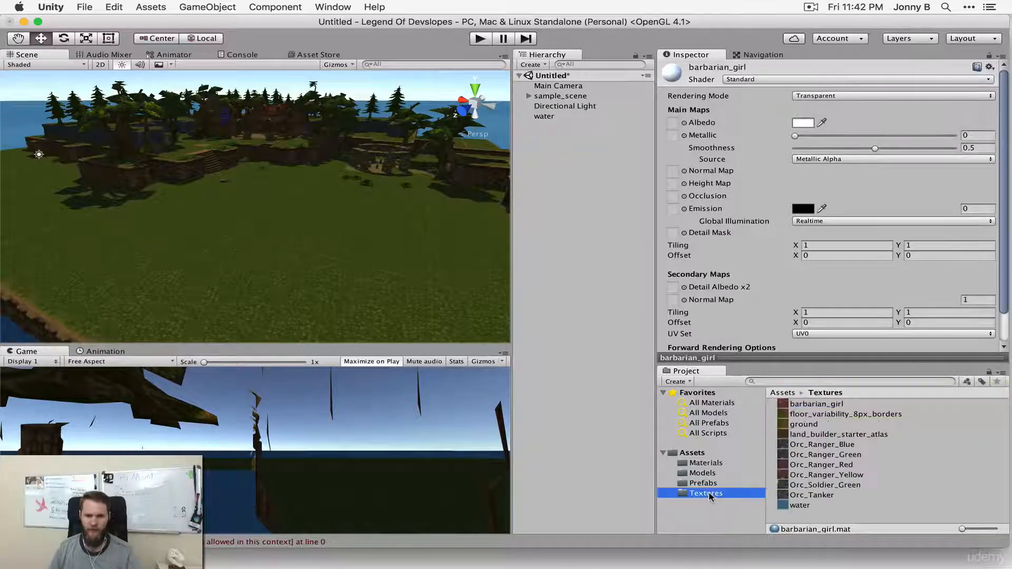
pyautogui.click(684, 123)
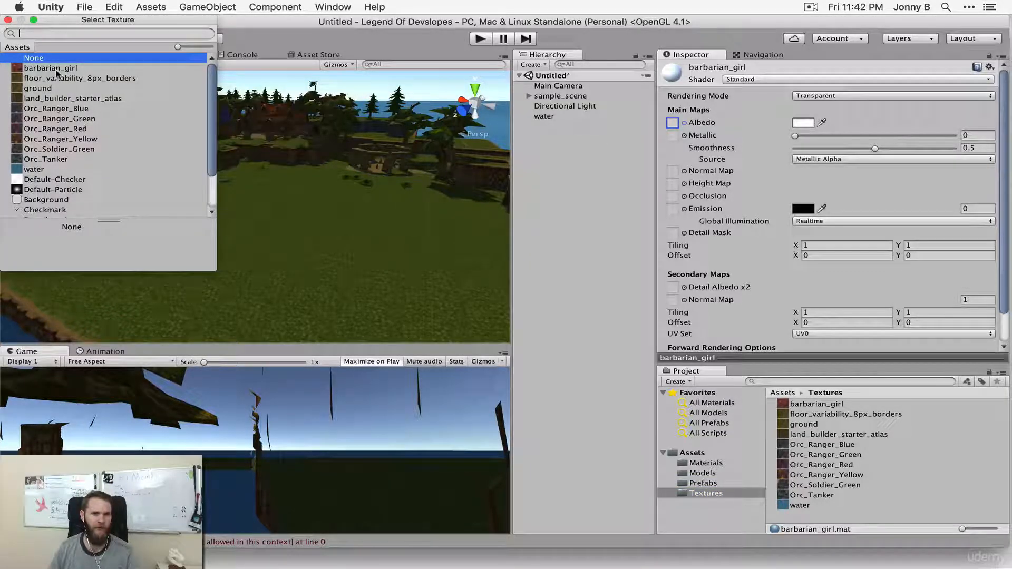
pyautogui.click(8, 20)
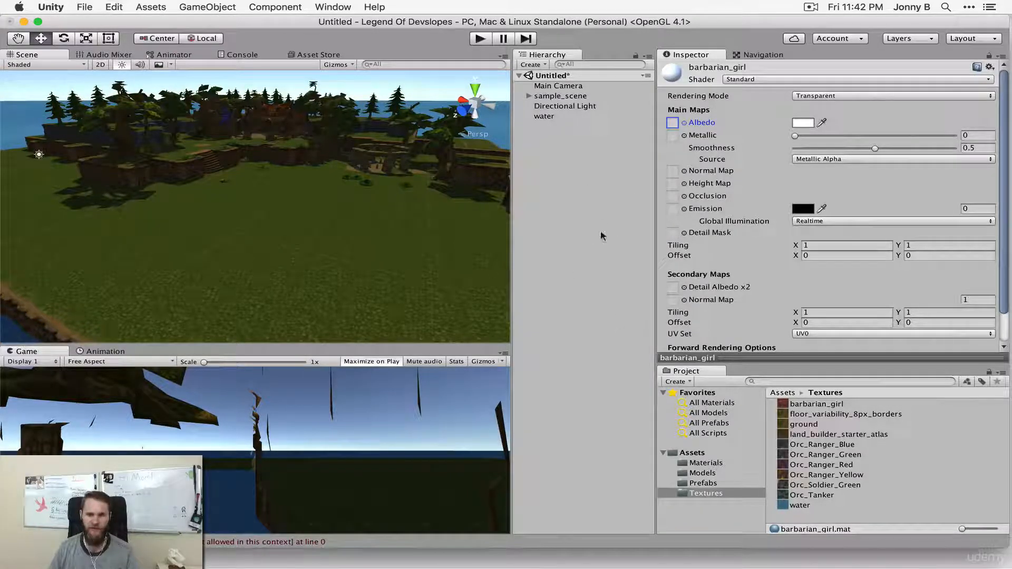
# - Place the Hero model on the open grass area of the scene and set its Y position to 0
pyautogui.moveTo(404, 250)
pyautogui.mouseDown(button='middle')
pyautogui.moveTo(384, 242)
pyautogui.moveTo(403, 241)
pyautogui.mouseUp(button='middle')
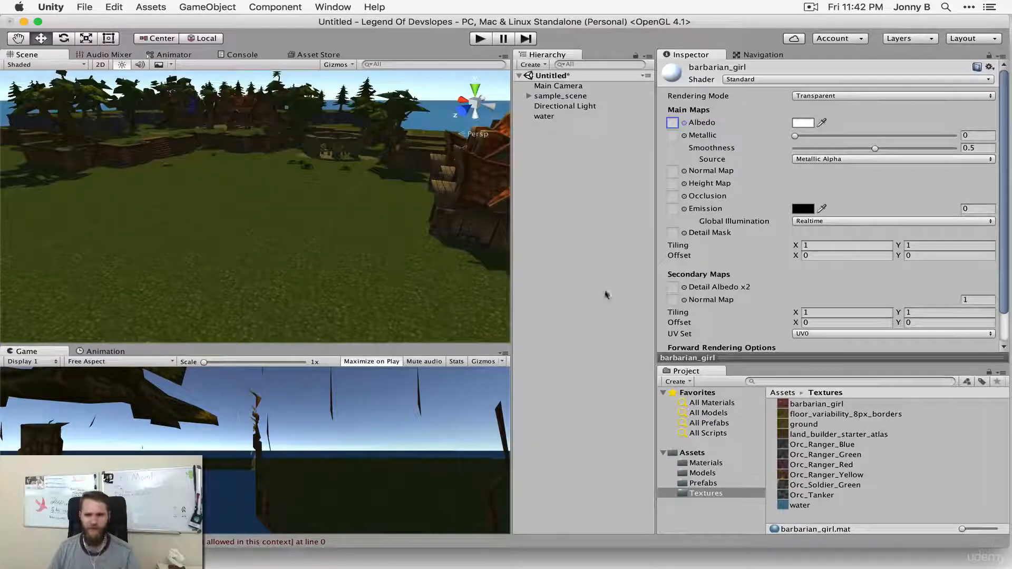
pyautogui.click(704, 472)
pyautogui.click(798, 405)
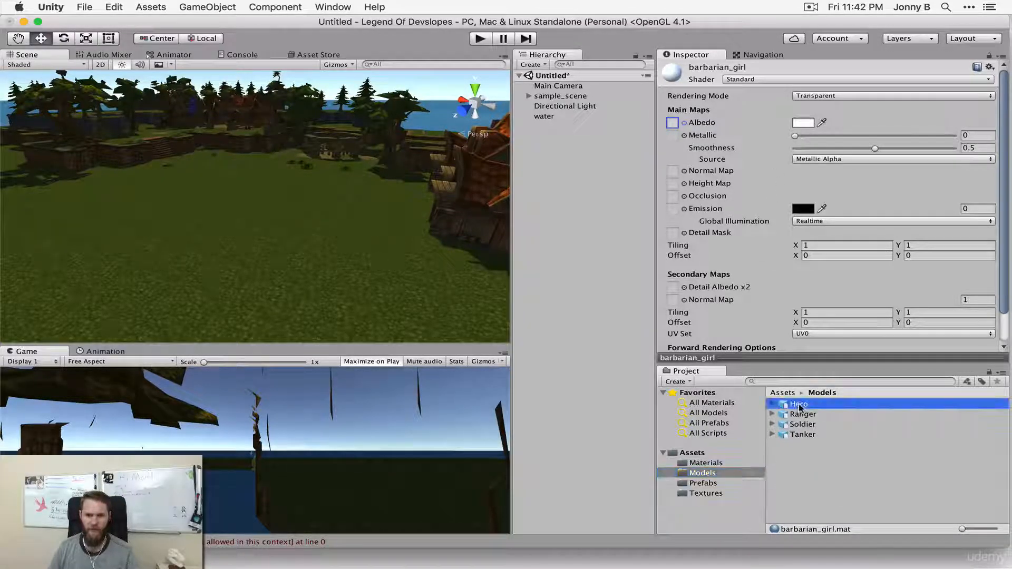
pyautogui.moveTo(649, 349); pyautogui.dragTo(255, 236)
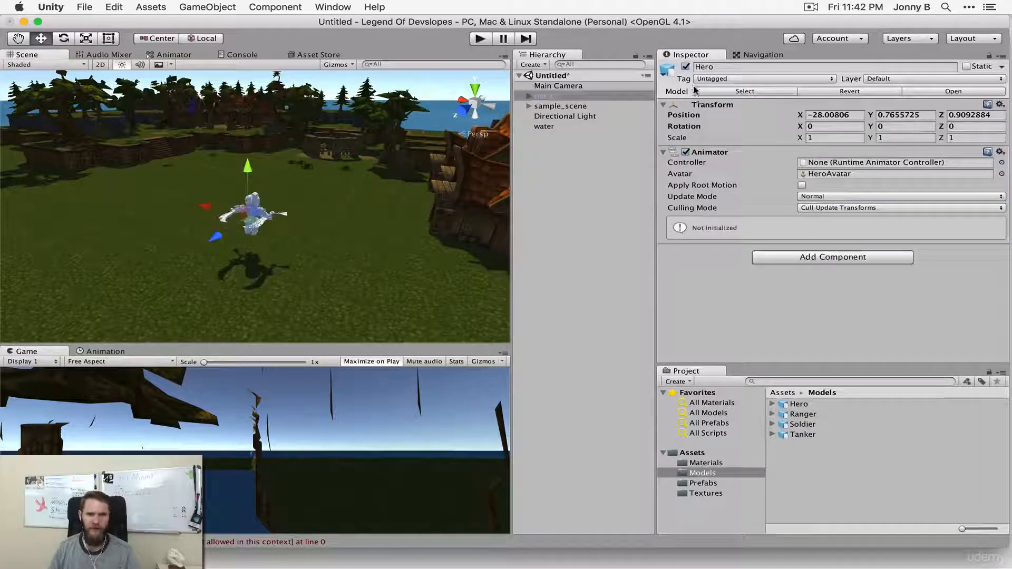
pyautogui.click(834, 115)
pyautogui.click(900, 115)
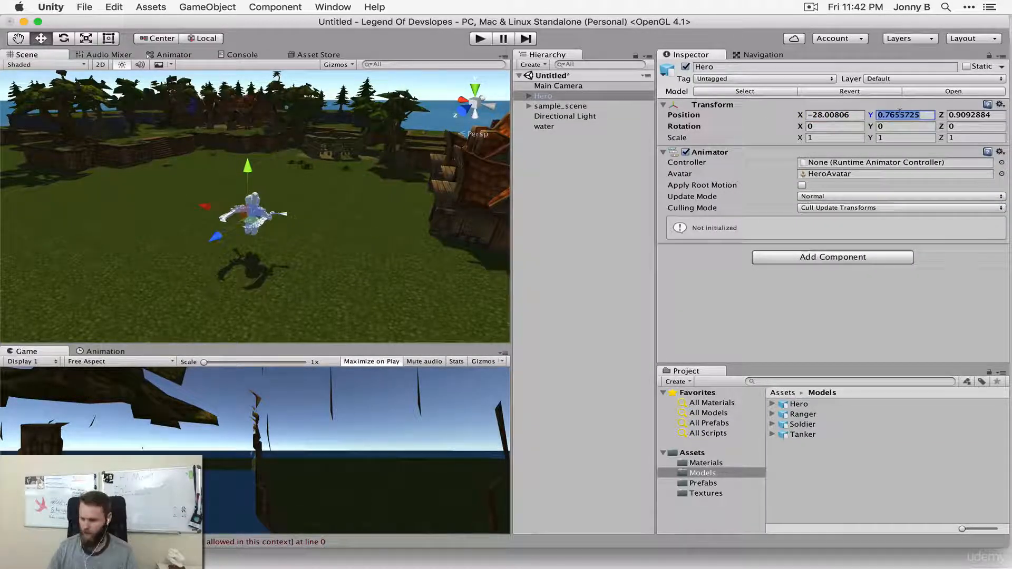
pyautogui.write('0')
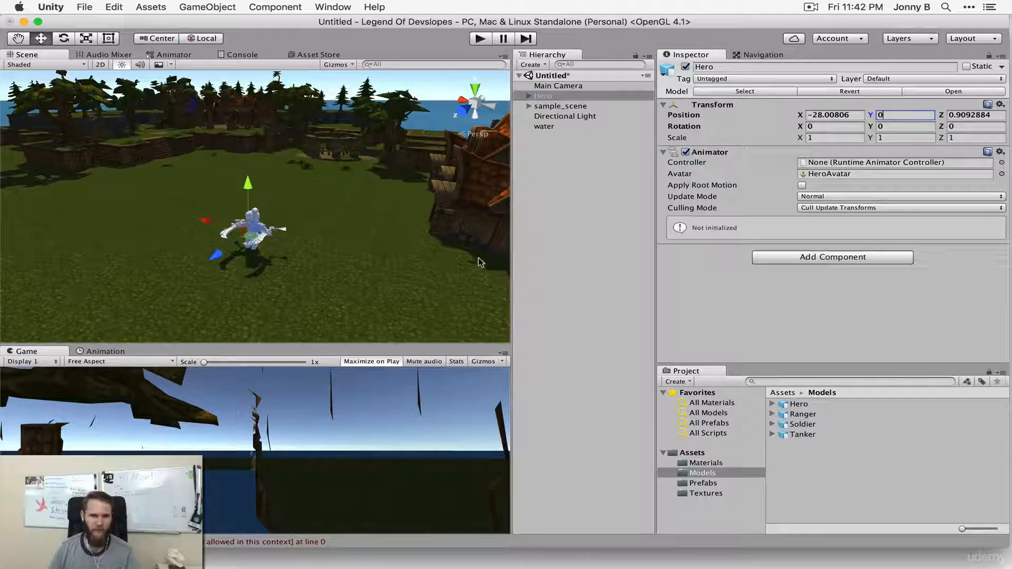
# - Assign the barbarian_girl texture as the albedo map of the barbarian_girl material
pyautogui.click(287, 252)
pyautogui.press('f')
pyautogui.scroll(-5, 278, 277)
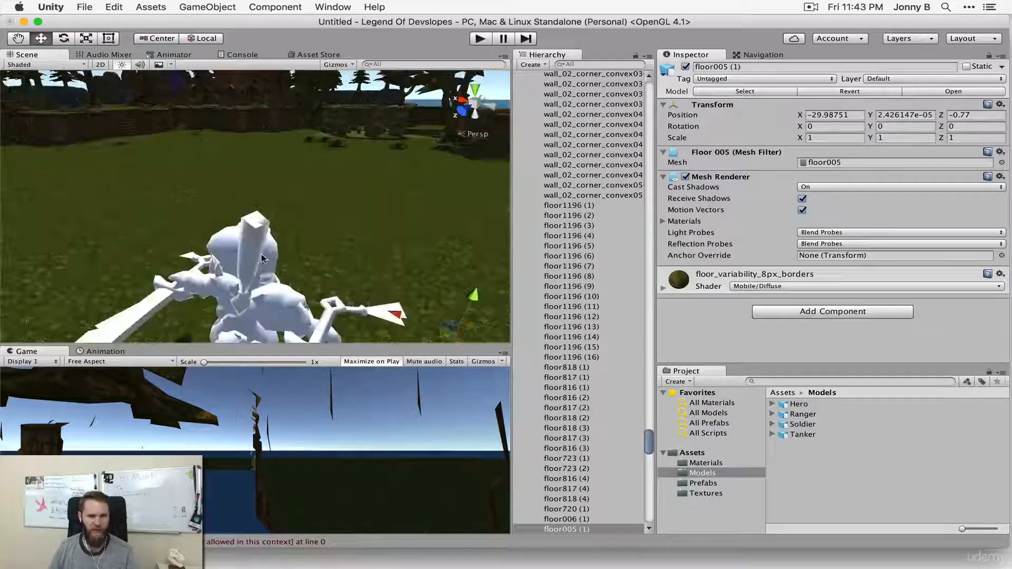
pyautogui.scroll(-3, 278, 262)
pyautogui.moveTo(278, 262); pyautogui.dragTo(421, 232, button='middle')
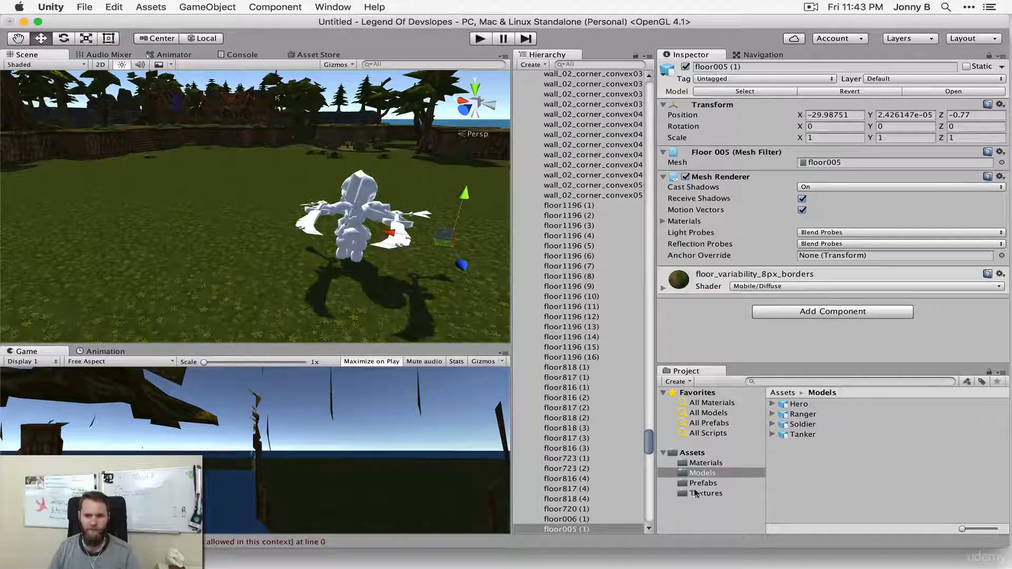
pyautogui.click(700, 463)
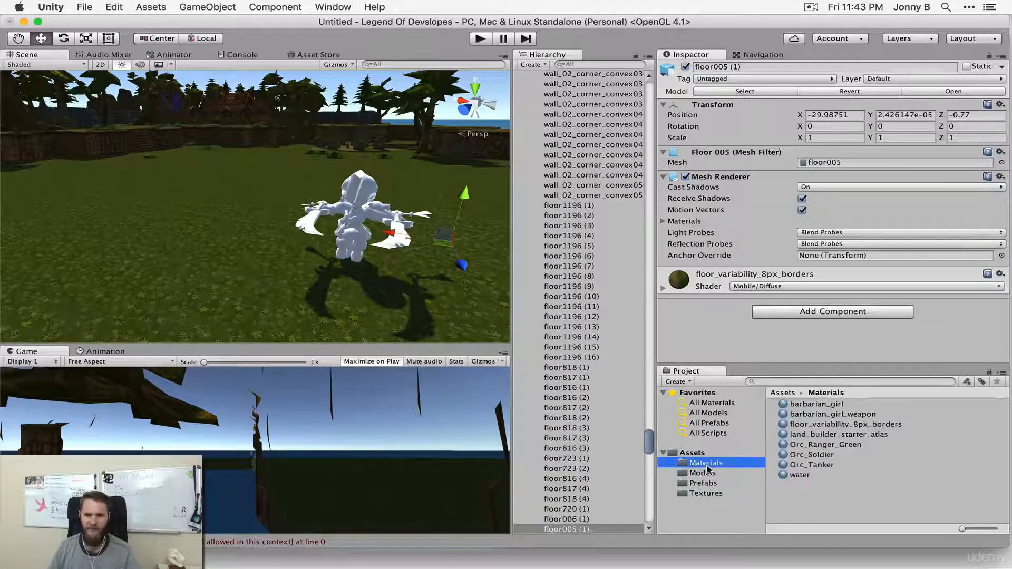
pyautogui.click(817, 405)
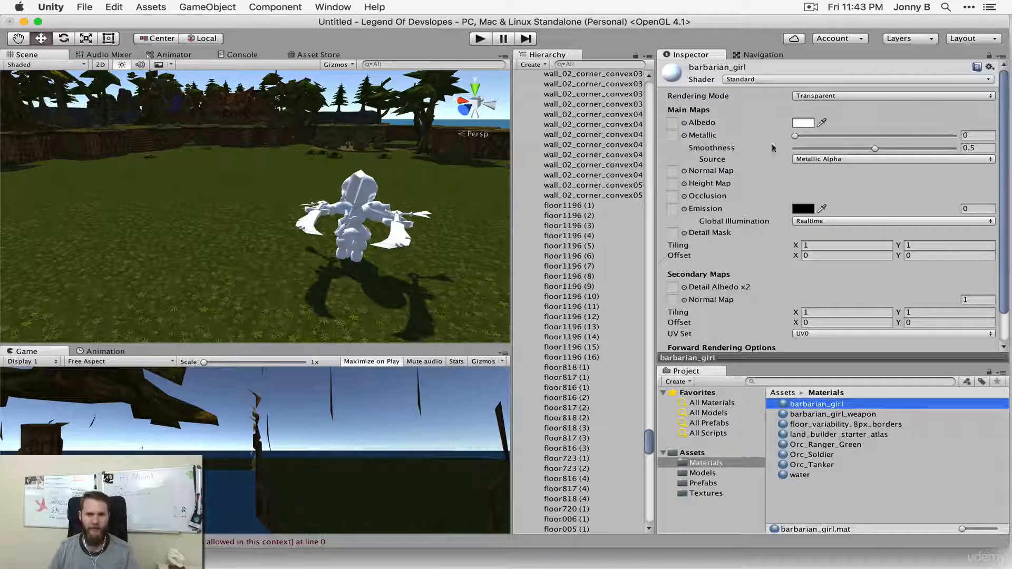
pyautogui.click(684, 123)
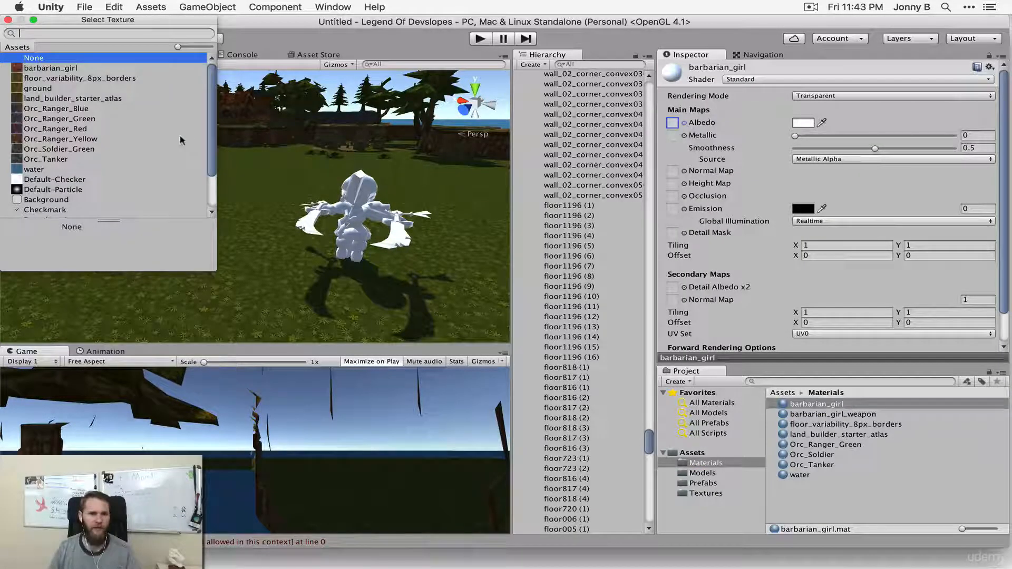
pyautogui.click(78, 69)
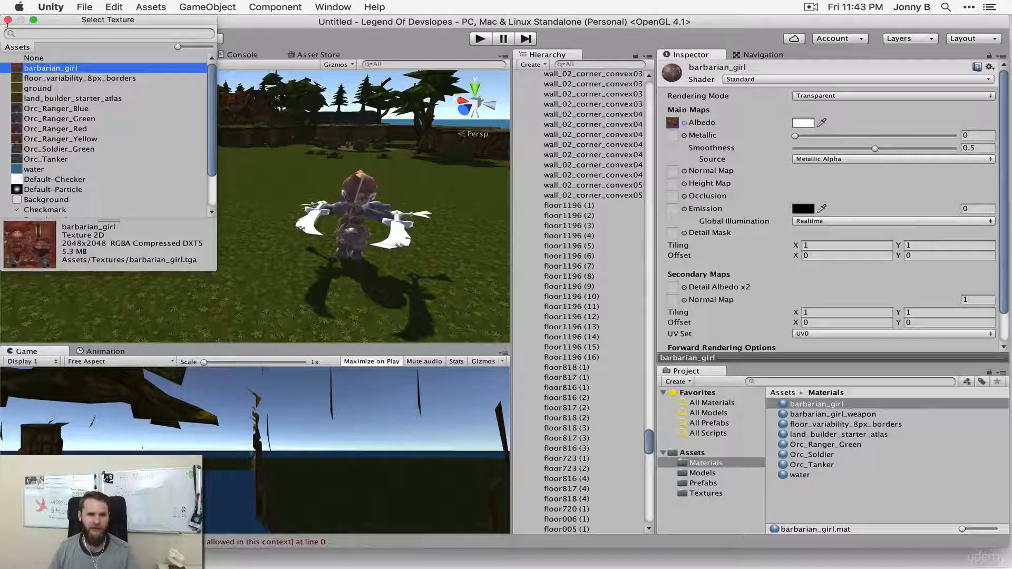
pyautogui.click(8, 19)
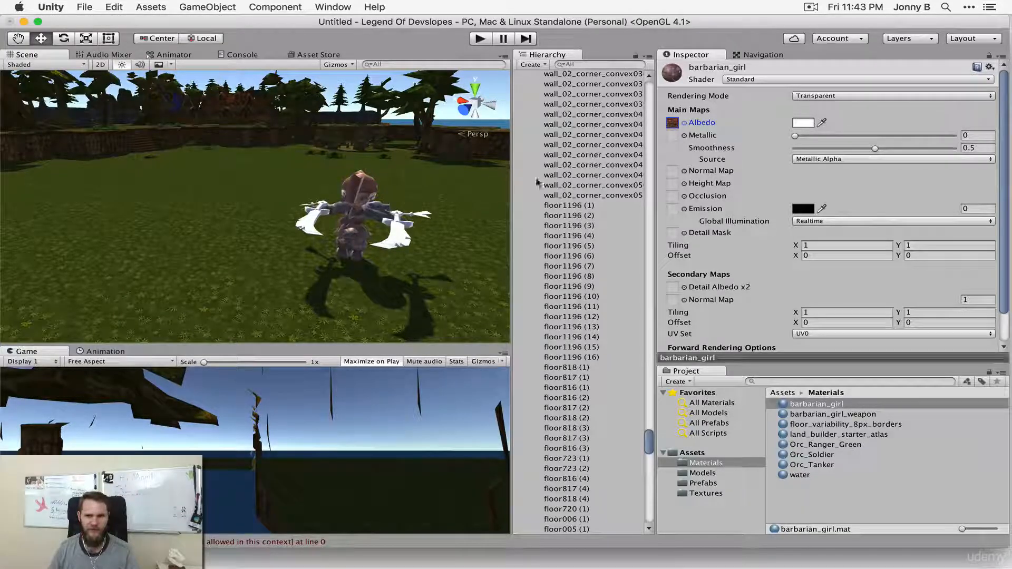
# - Change the barbarian_girl material's shader to Mobile/Diffuse
pyautogui.click(757, 79)
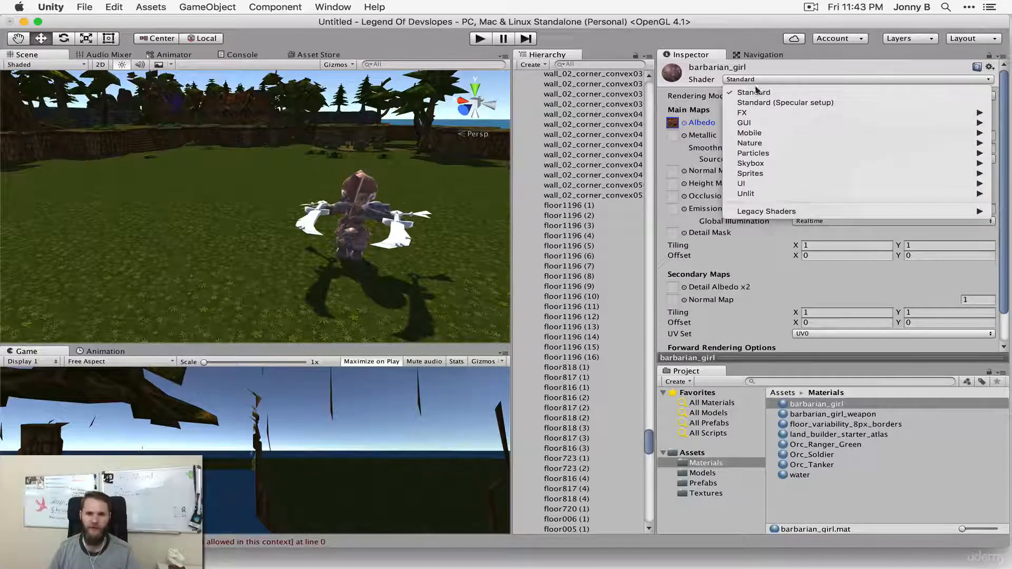
pyautogui.moveTo(791, 133)
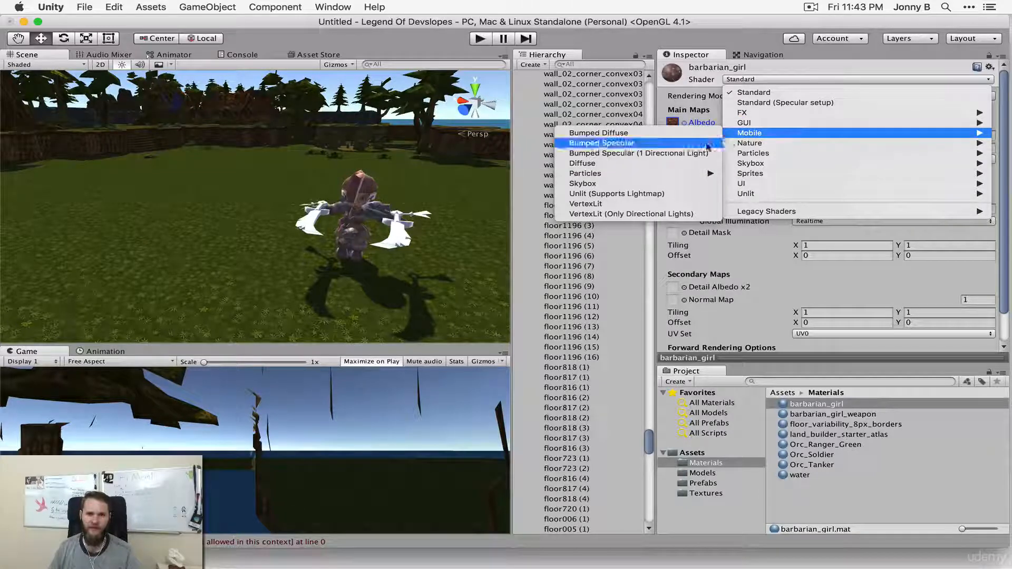
pyautogui.click(623, 167)
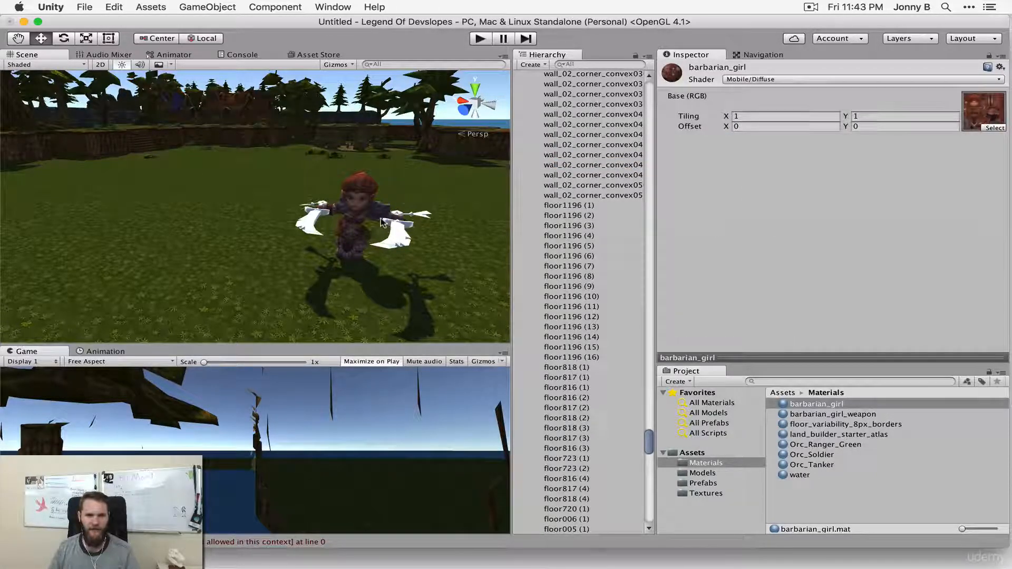
# - Look through the available textures for a suitable albedo map for the barbarian_girl_weapon material
pyautogui.scroll(-5, 383, 223)
pyautogui.scroll(3, 399, 225)
pyautogui.moveTo(357, 220); pyautogui.dragTo(294, 215, button='middle')
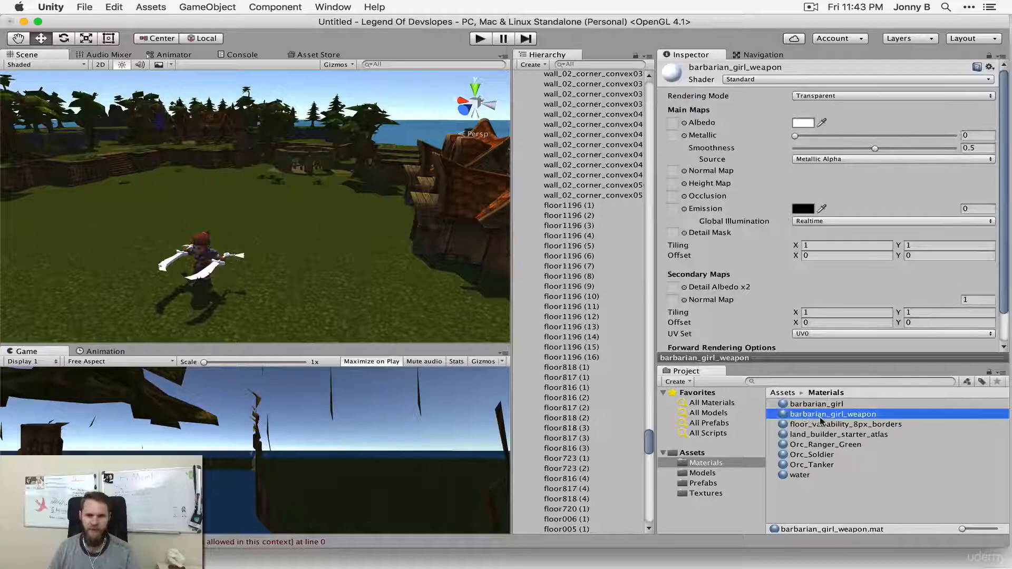
pyautogui.click(684, 123)
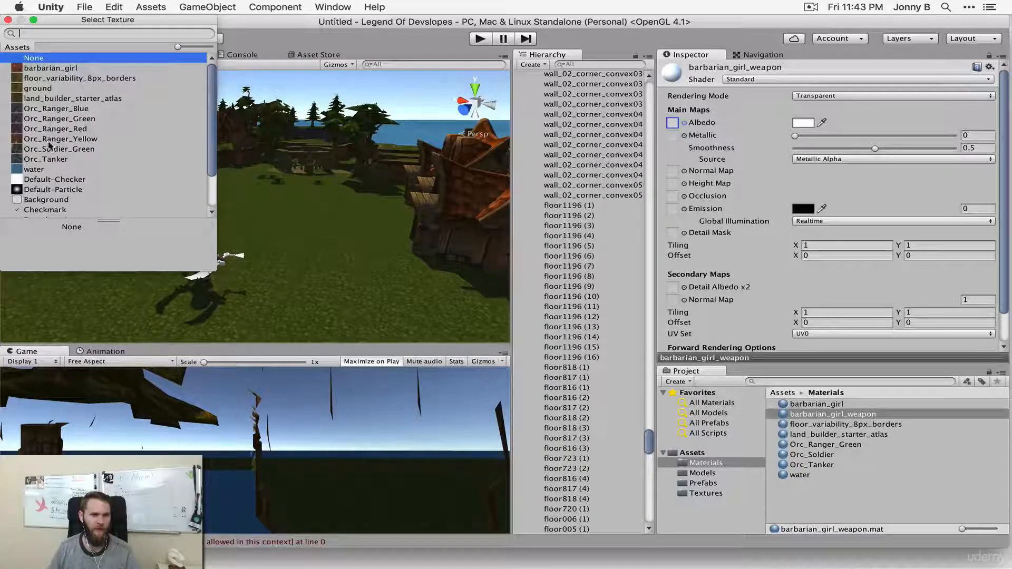
pyautogui.scroll(-3, 49, 144)
pyautogui.scroll(3, 48, 145)
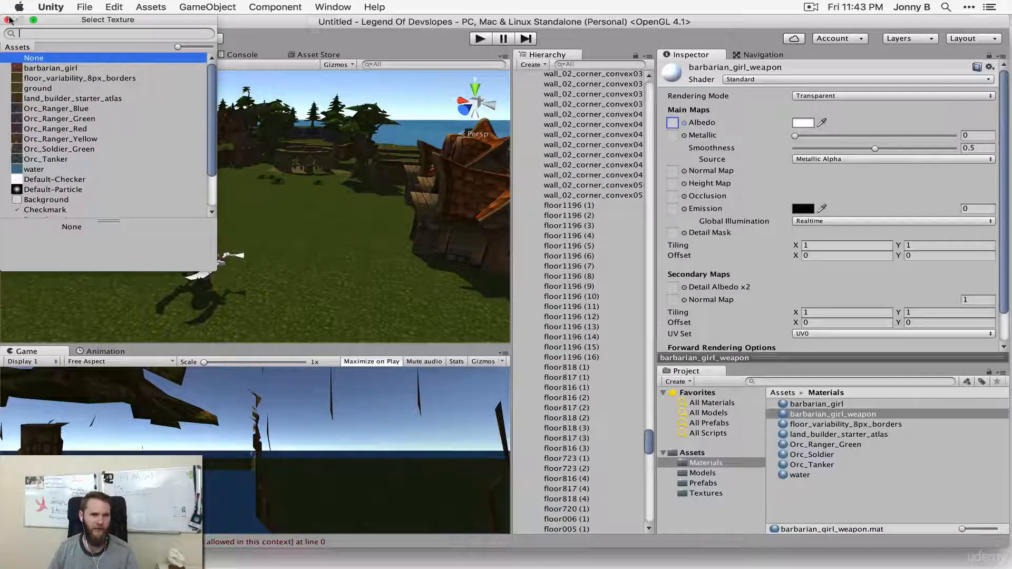
pyautogui.click(8, 19)
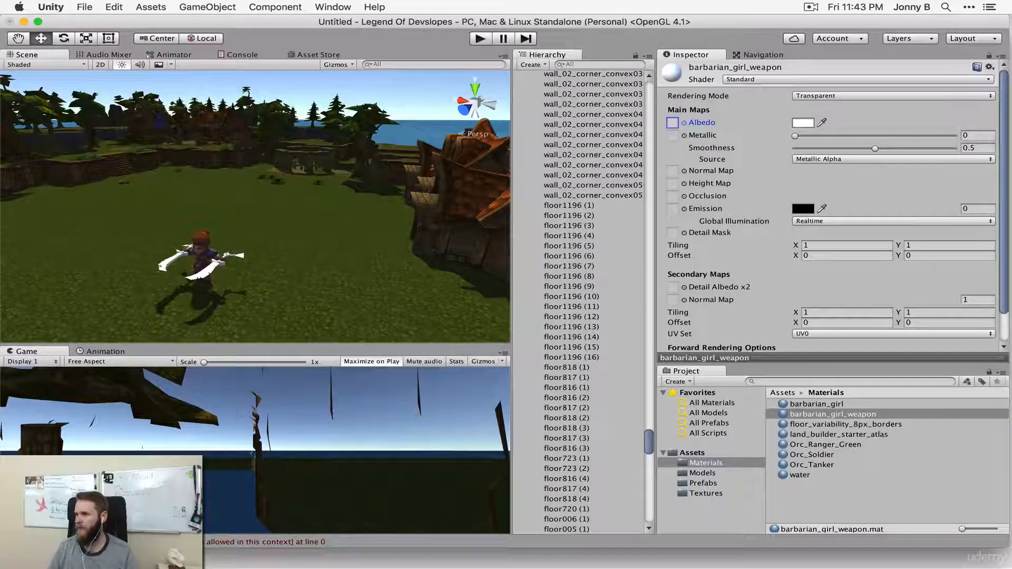
# - Switch to Finder and import barbarian_girl_weapon.tga from the mini_barbarian_girl_lp_v2 textures folder into the Unity project's Textures folder
pyautogui.press('super+Tab')
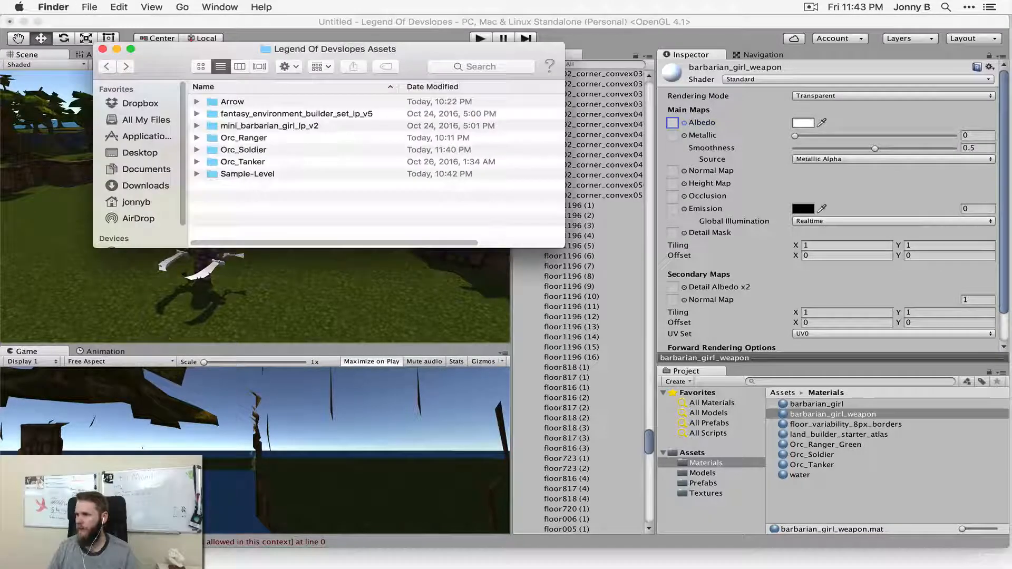
pyautogui.doubleClick(228, 127)
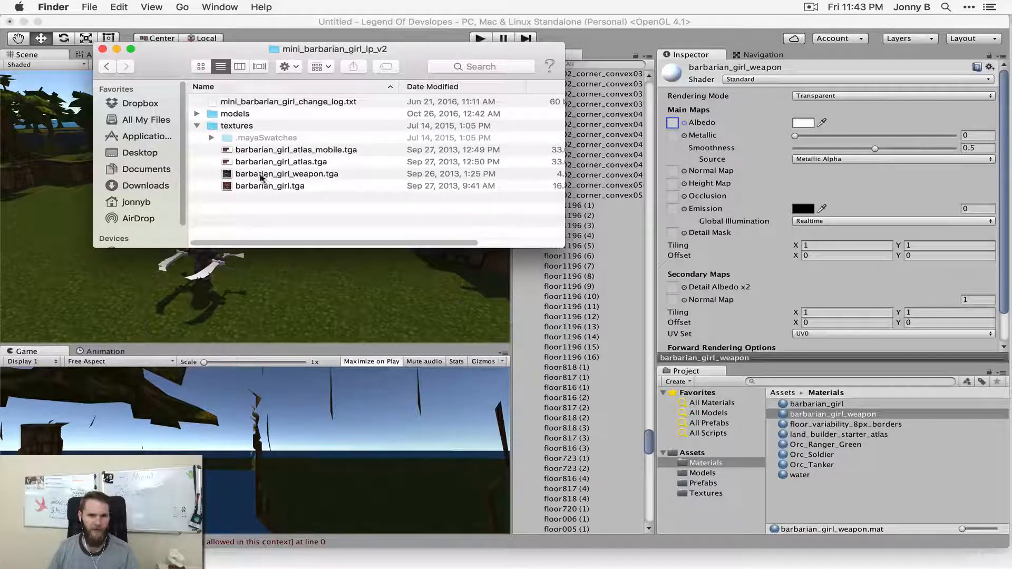
pyautogui.moveTo(261, 178); pyautogui.dragTo(705, 493)
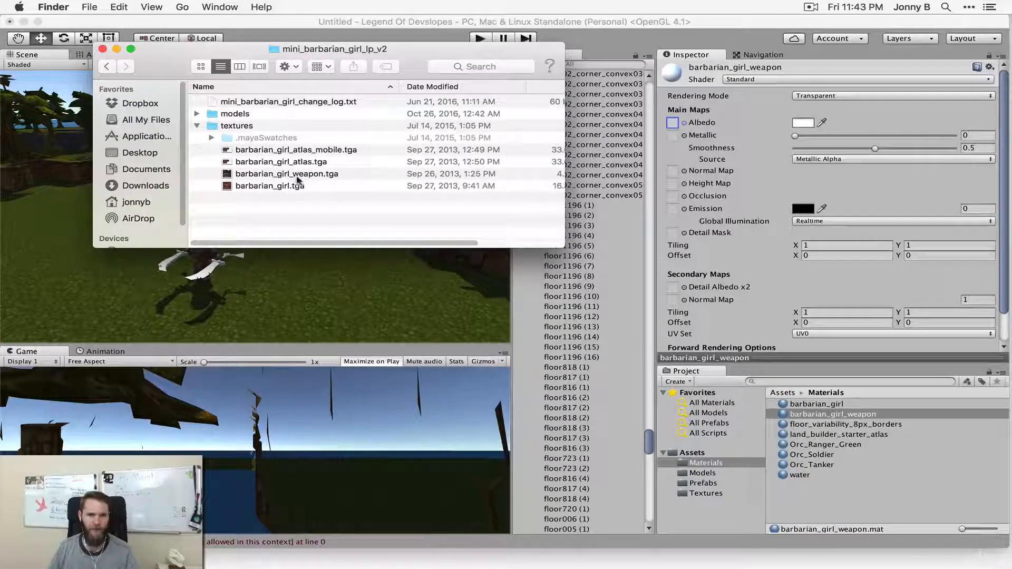
pyautogui.click(293, 23)
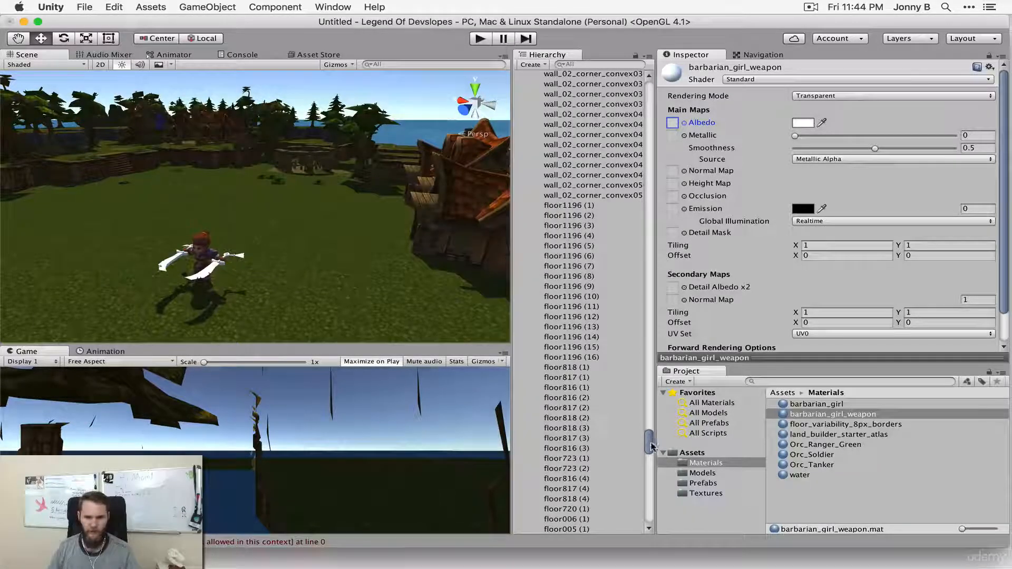
# - Assign the imported barbarian_girl_weapon texture as the albedo map of the barbarian_girl_weapon material
pyautogui.moveTo(649, 444); pyautogui.dragTo(793, 68)
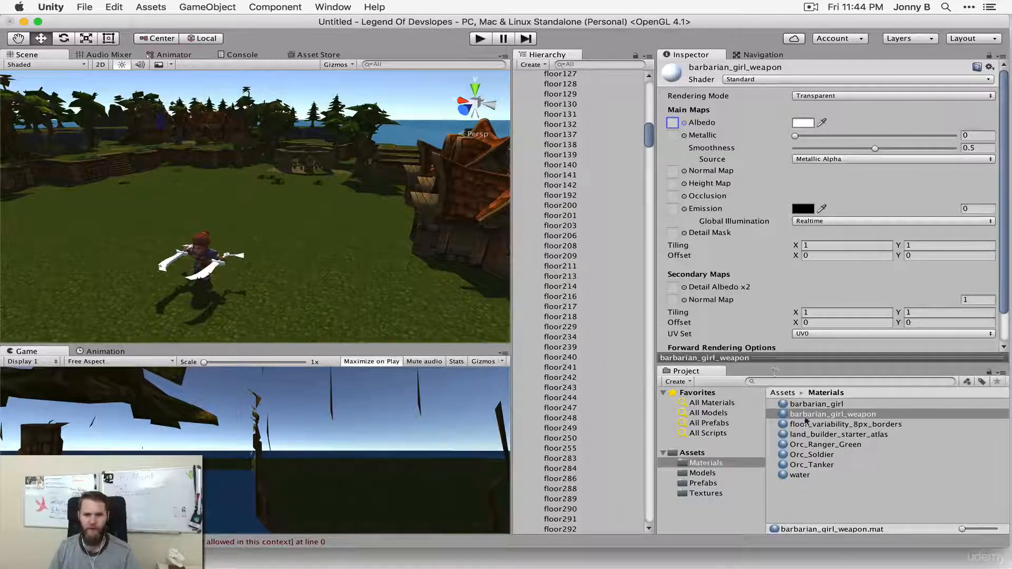
pyautogui.click(705, 493)
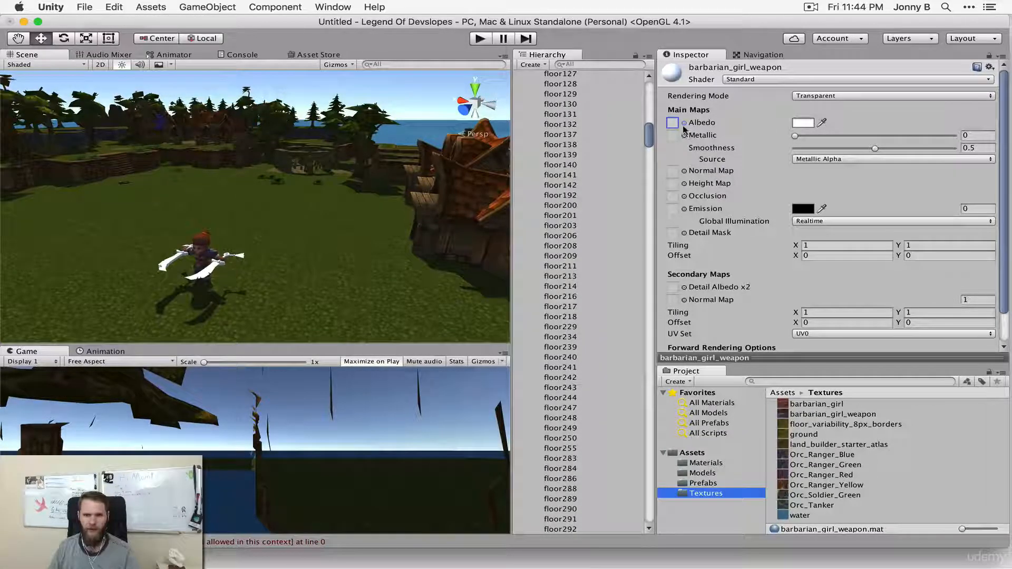
pyautogui.click(684, 123)
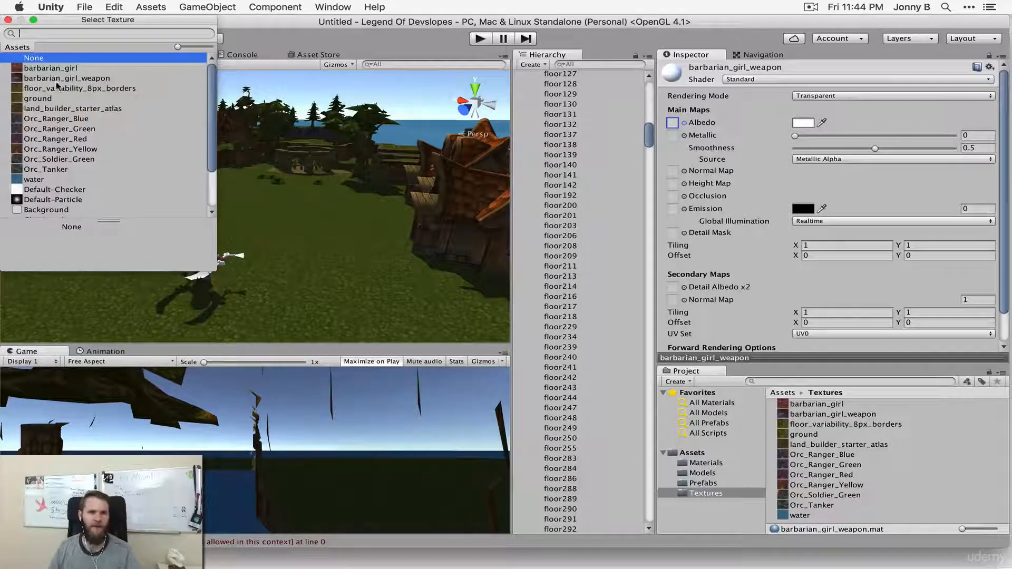
pyautogui.doubleClick(58, 79)
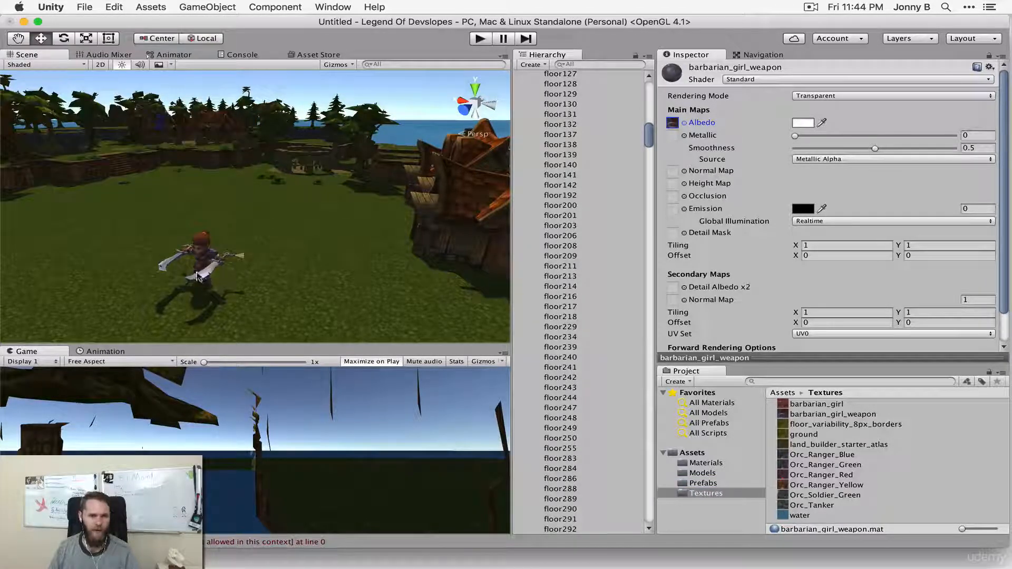
# - Check the hero's weapons up close in the scene and change the barbarian_girl_weapon material's shader to Mobile/Diffuse
pyautogui.scroll(3, 197, 277)
pyautogui.moveTo(131, 287); pyautogui.dragTo(302, 272, button='middle')
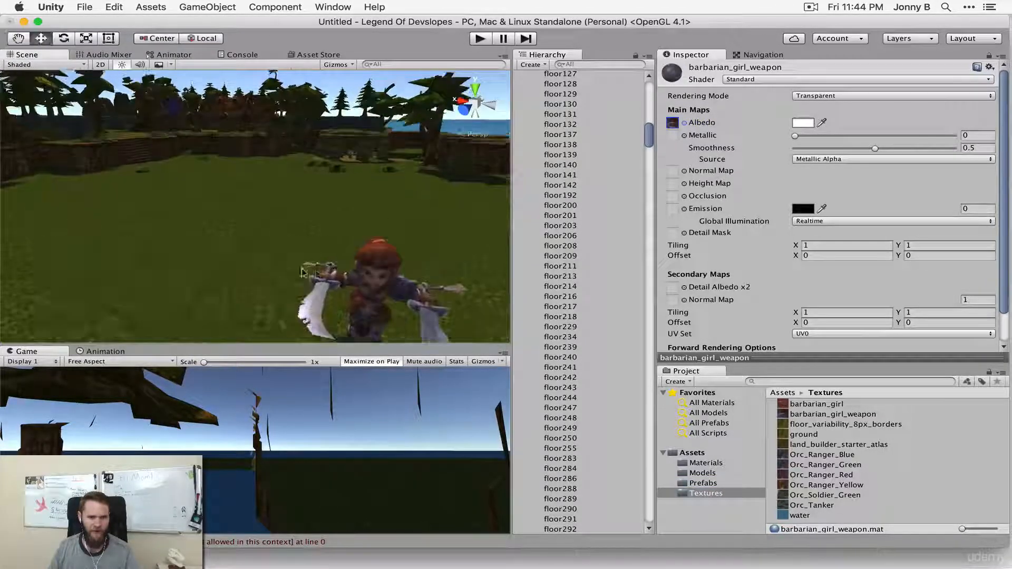
pyautogui.moveTo(302, 272); pyautogui.dragTo(396, 287, button='right')
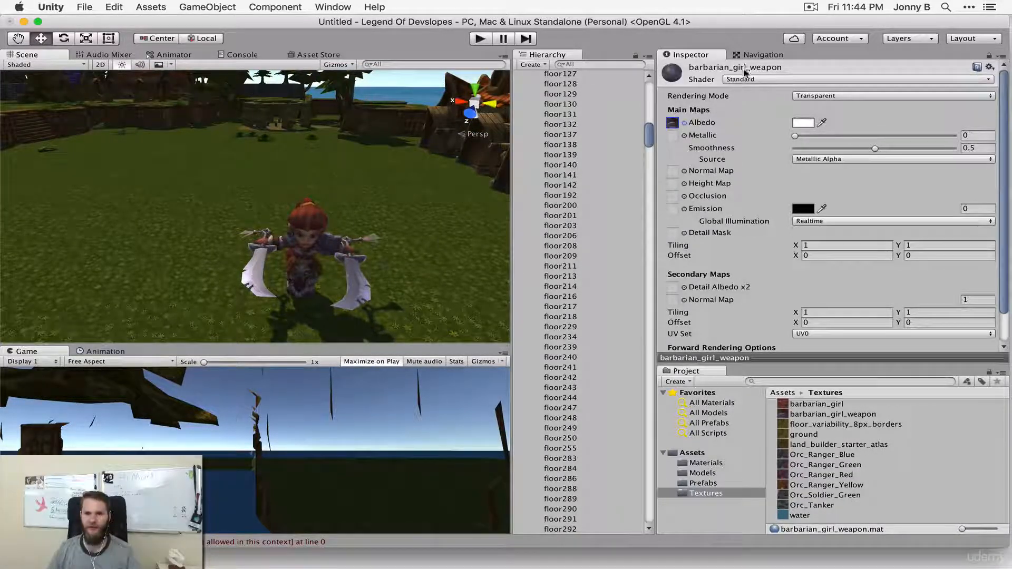
pyautogui.click(790, 81)
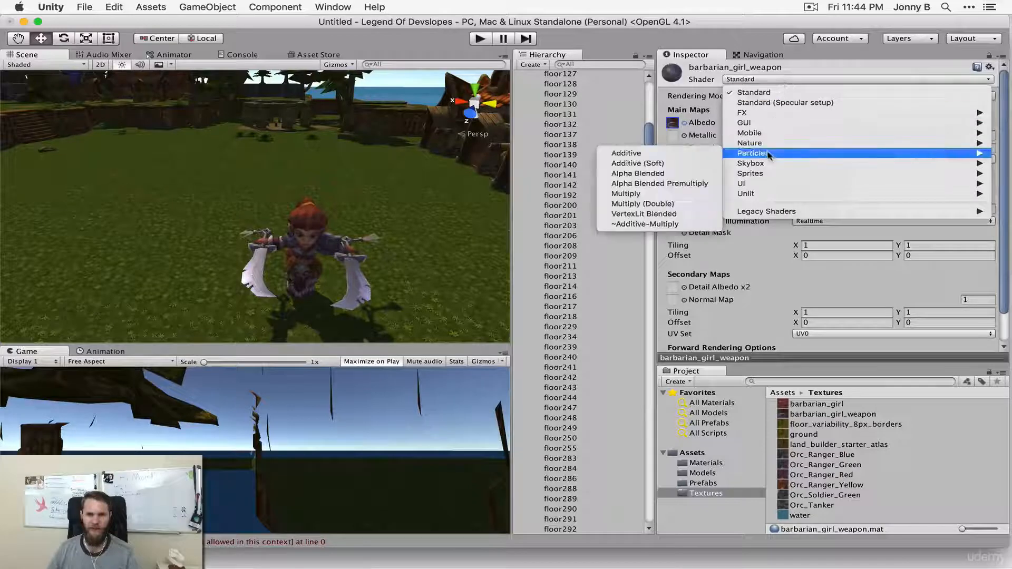
pyautogui.moveTo(749, 133)
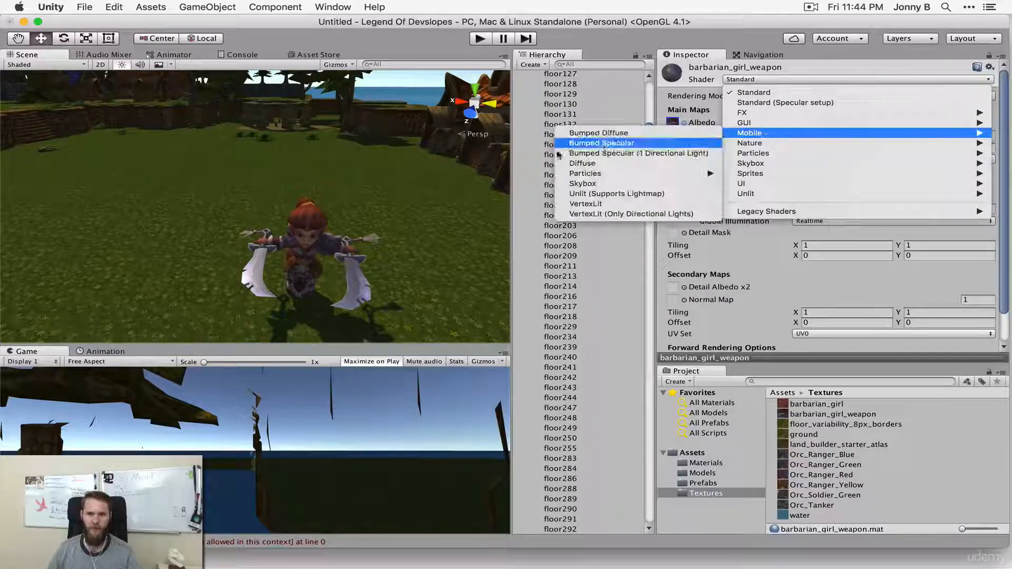
pyautogui.click(587, 163)
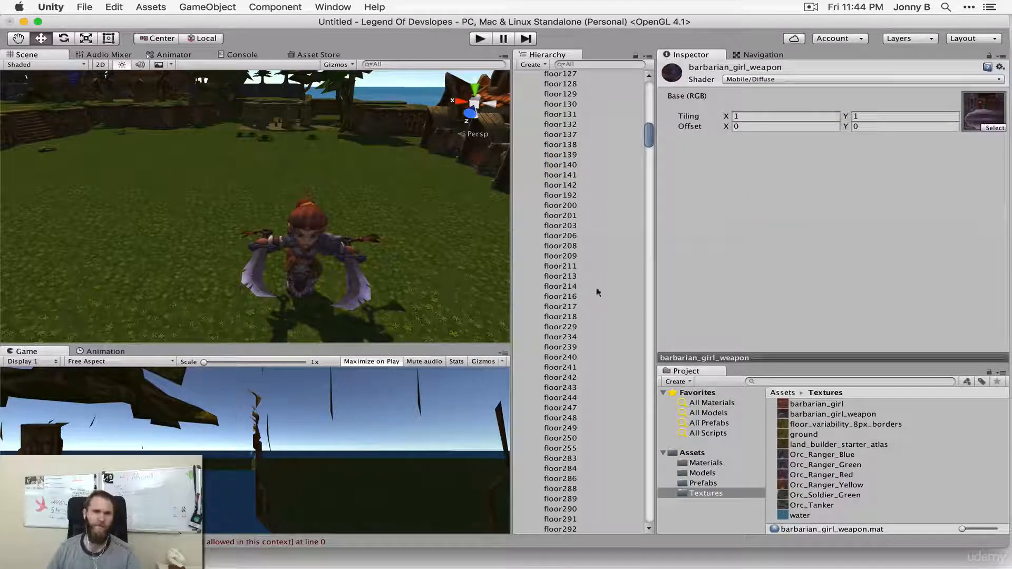
pyautogui.scroll(-5, 402, 242)
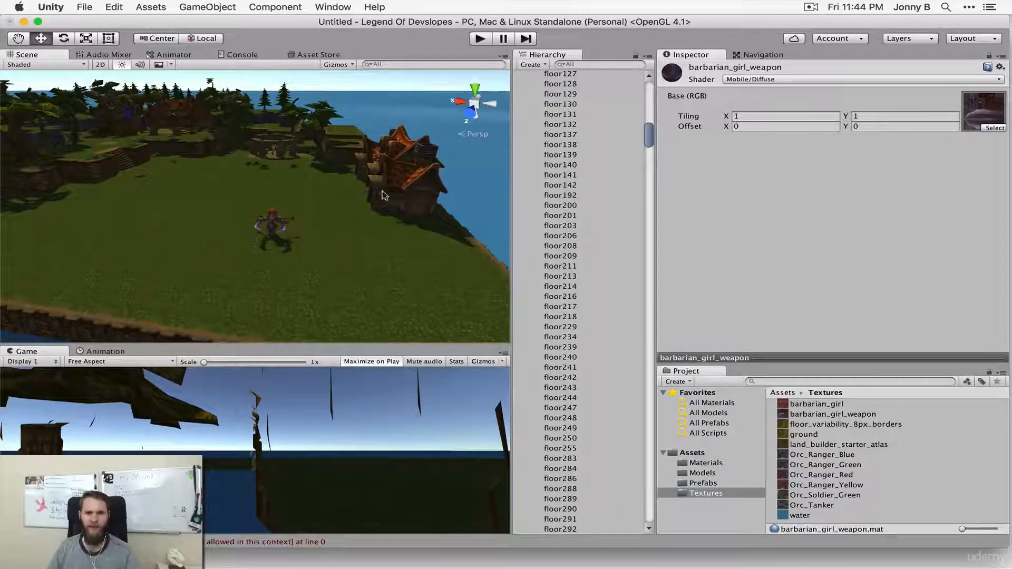
# - Assign the Orc_Ranger_Red texture as the albedo map of the Orc_Ranger_Green material
pyautogui.click(702, 475)
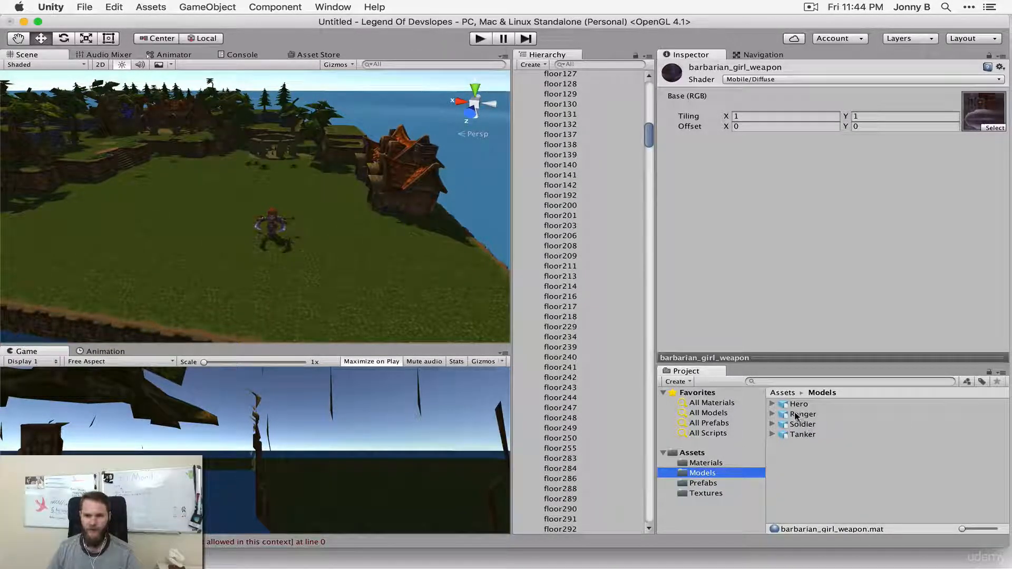
pyautogui.click(706, 463)
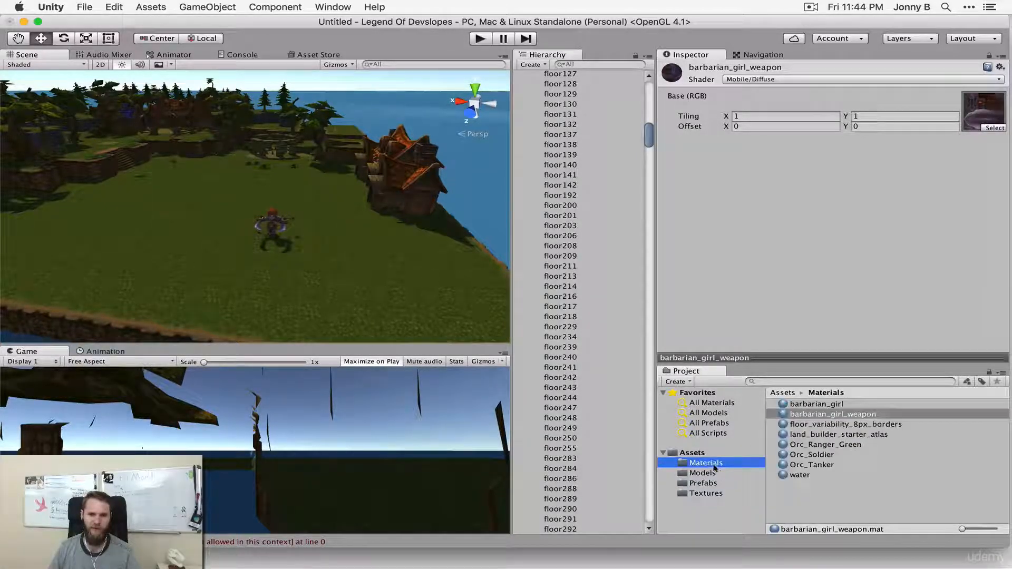
pyautogui.click(825, 445)
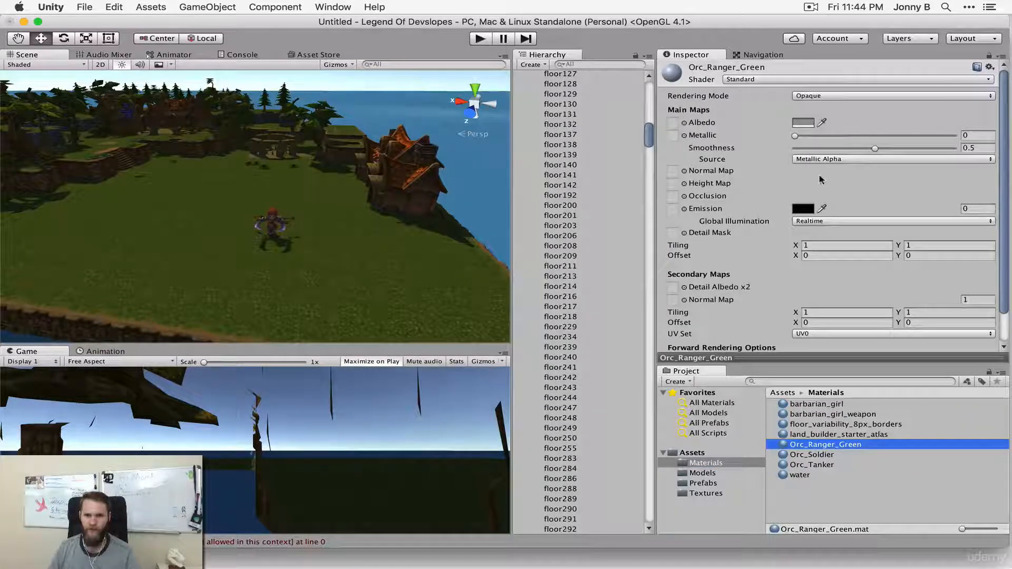
pyautogui.click(684, 123)
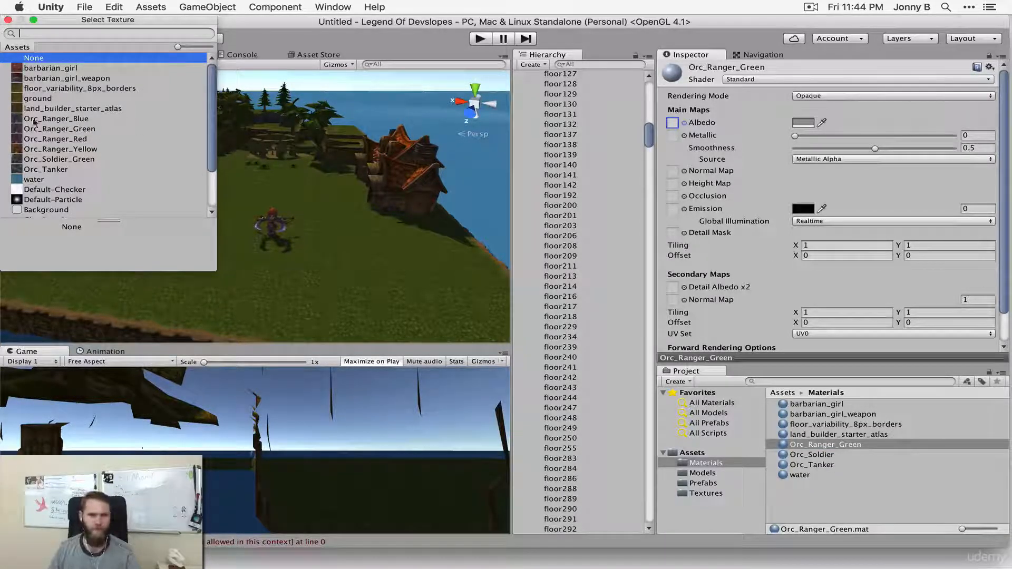
pyautogui.click(59, 141)
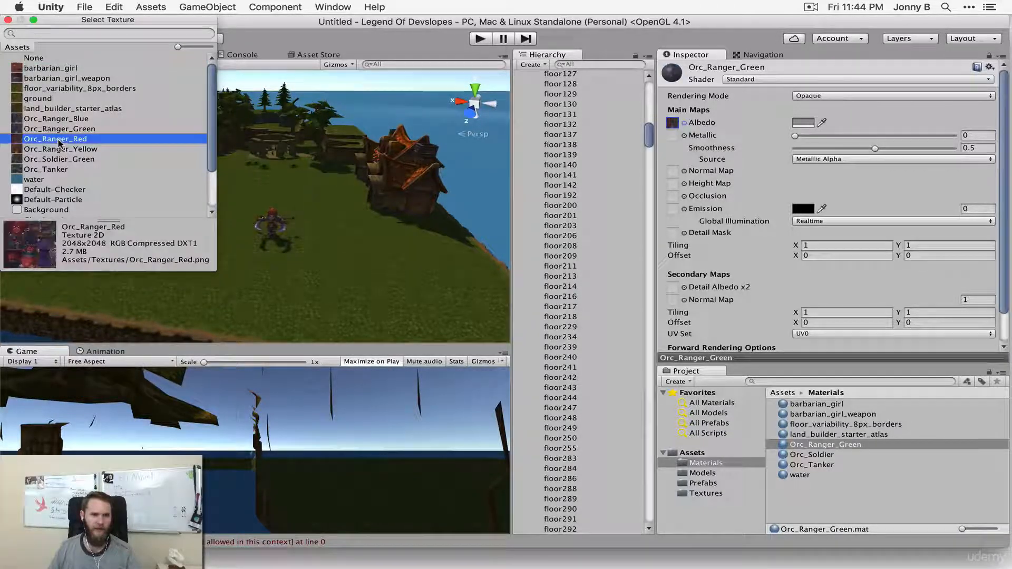
pyautogui.click(8, 21)
# - Assign the Orc_Soldier_Green texture as the albedo map of the Orc_Soldier material
pyautogui.click(824, 456)
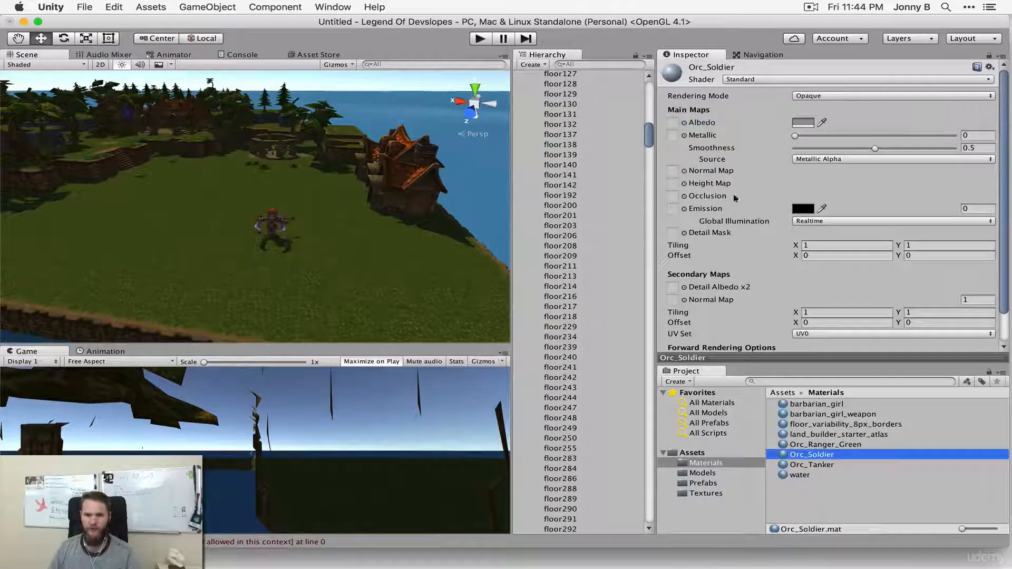
pyautogui.click(684, 123)
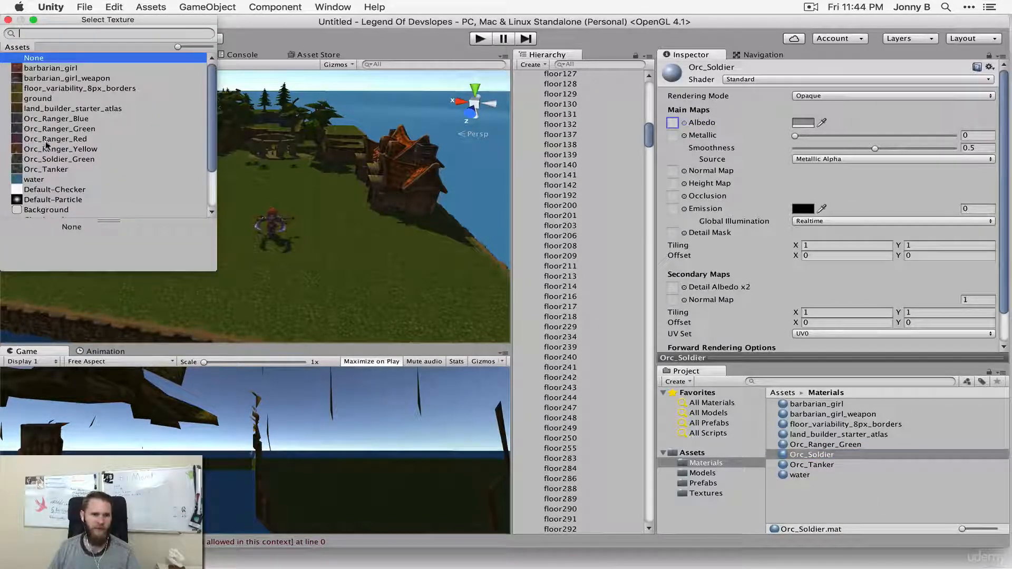
pyautogui.click(53, 159)
pyautogui.click(8, 20)
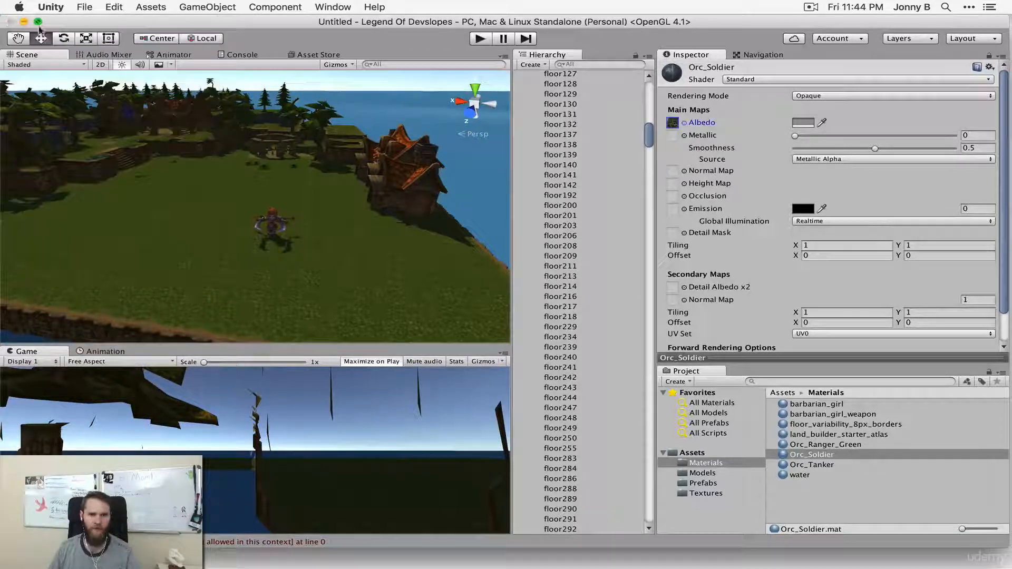
# - Change the shader of the Orc_Ranger_Green and Orc_Soldier materials to Mobile/Diffuse
pyautogui.click(818, 444)
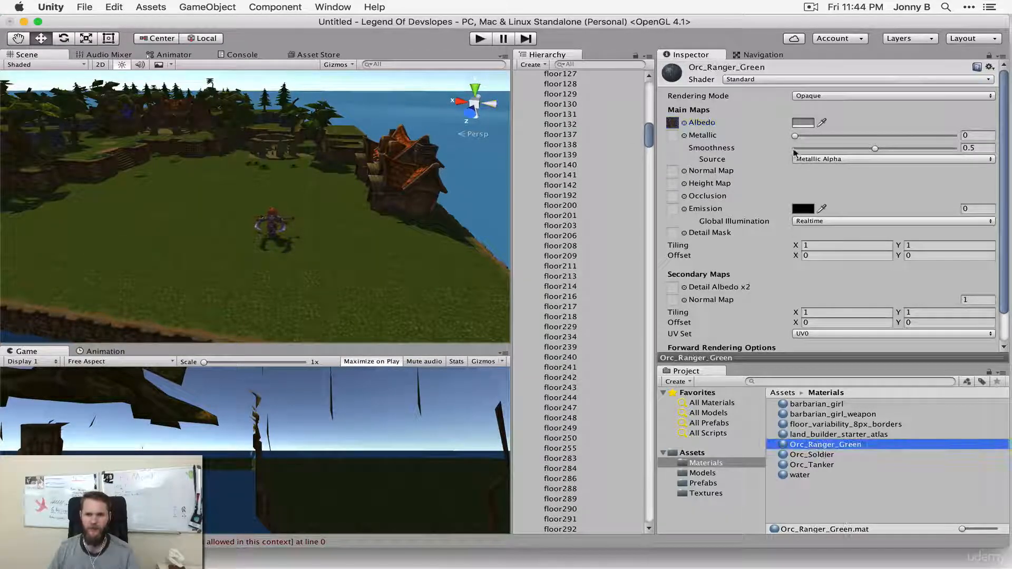
pyautogui.click(759, 79)
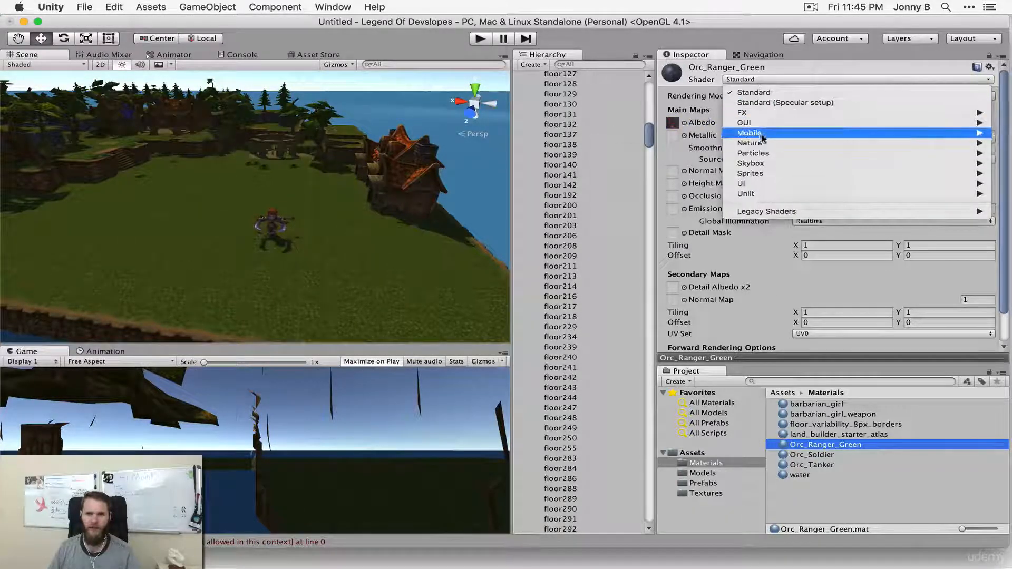
pyautogui.moveTo(762, 134)
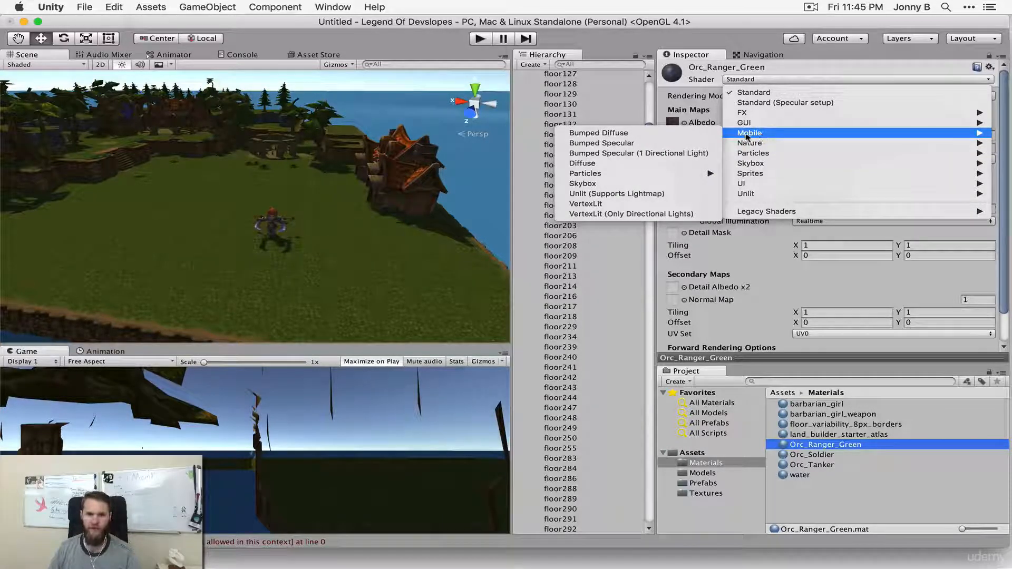
pyautogui.click(597, 165)
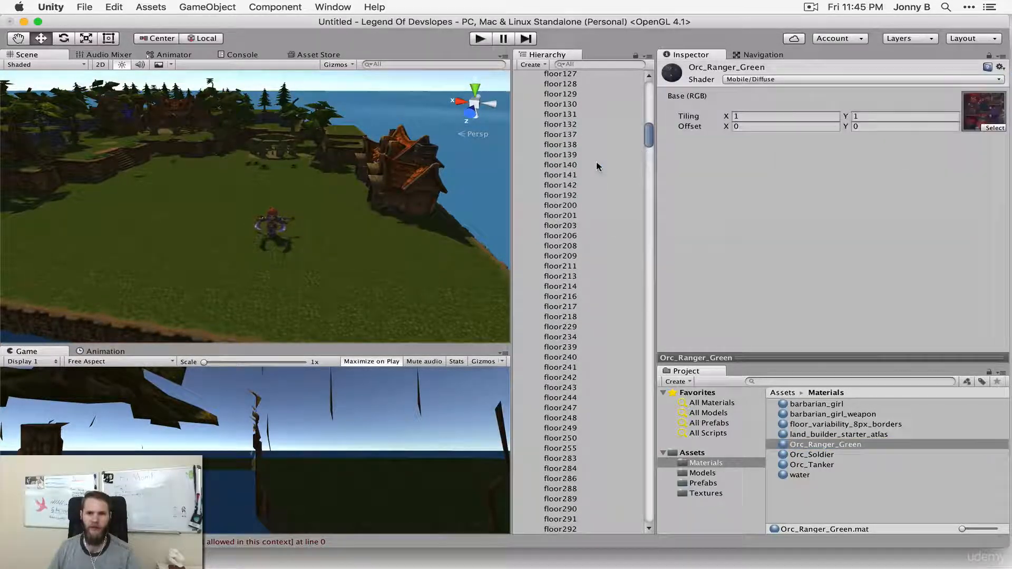
pyautogui.click(817, 455)
pyautogui.click(754, 82)
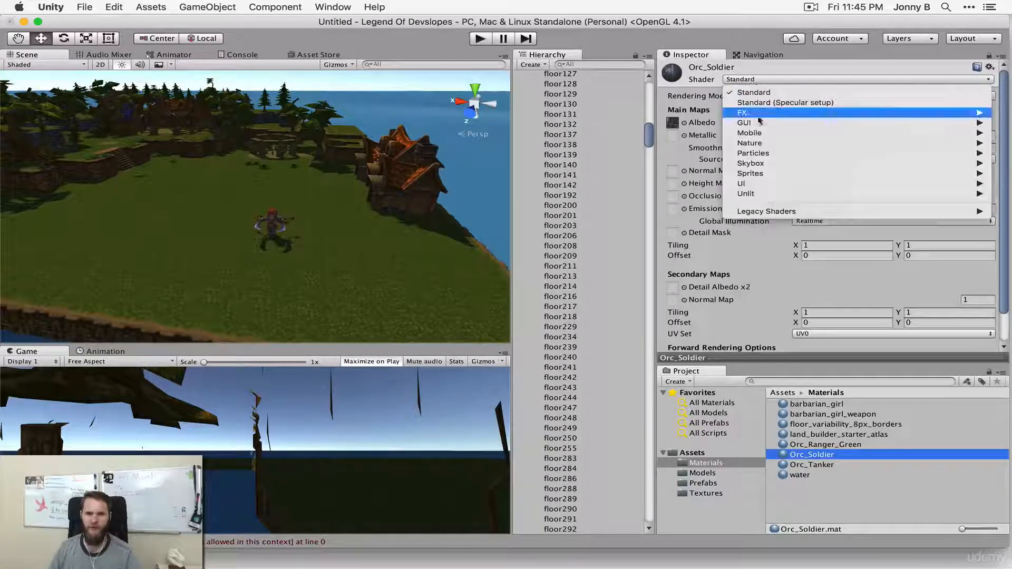
pyautogui.moveTo(764, 136)
pyautogui.click(618, 165)
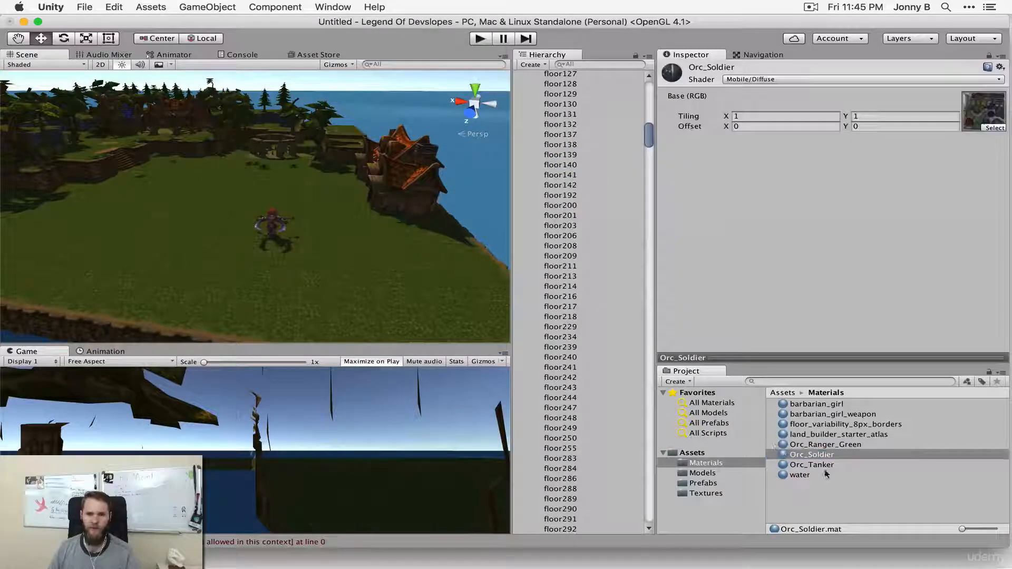
# - Assign the Orc_Tanker texture as the Orc_Tanker material's albedo map and change its shader to Mobile/Diffuse
pyautogui.click(825, 466)
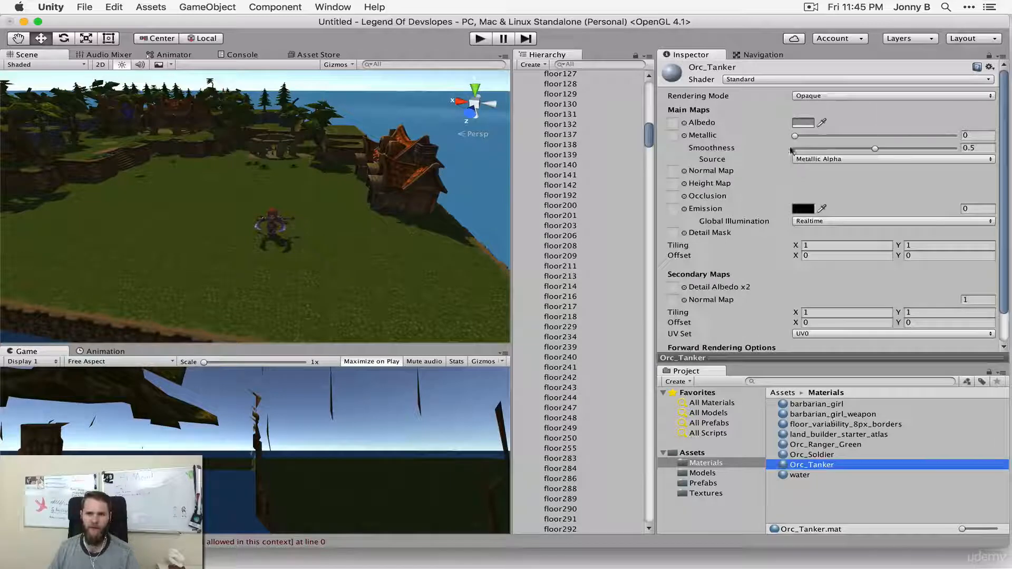
pyautogui.click(684, 123)
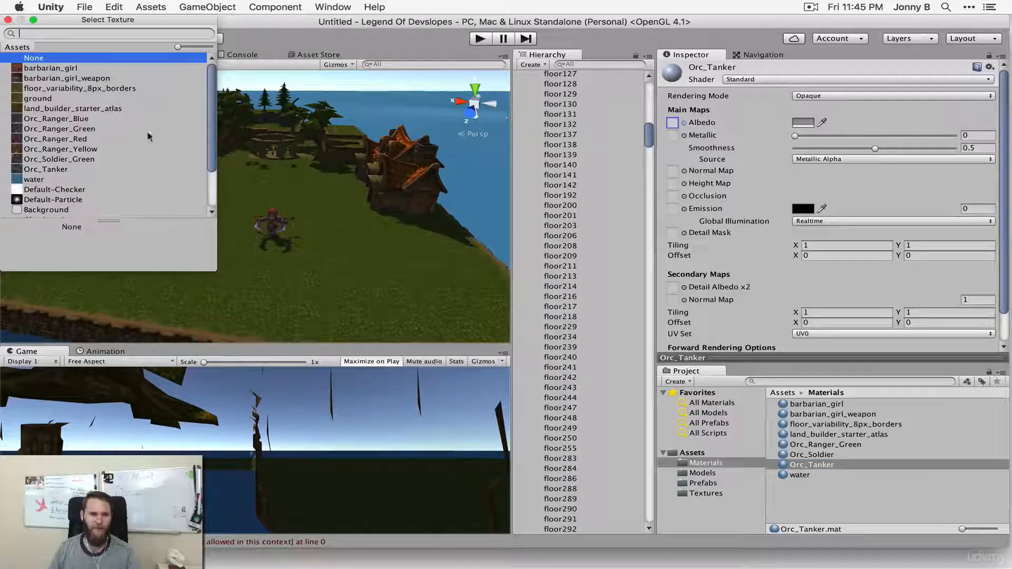
pyautogui.click(53, 170)
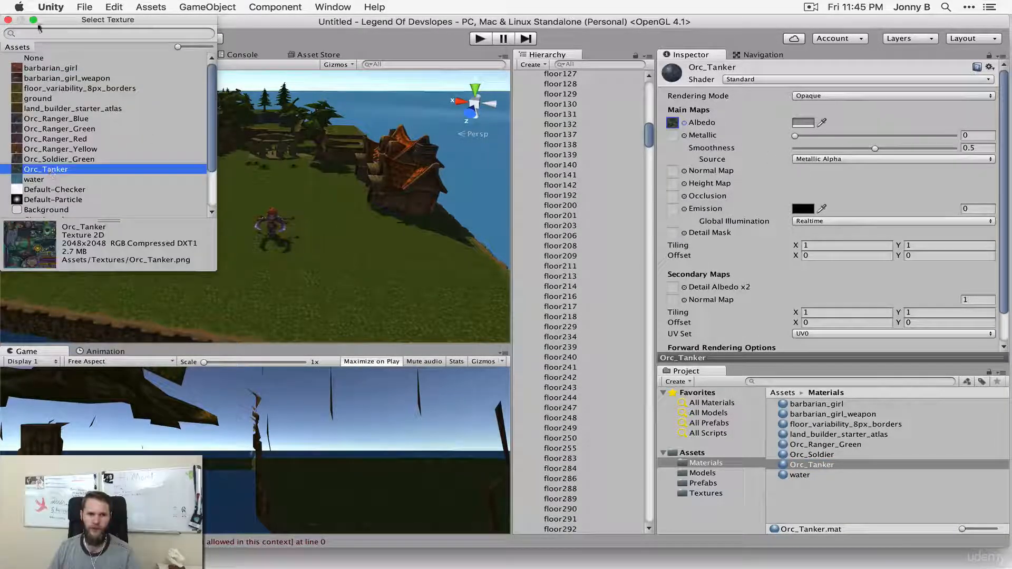
pyautogui.click(8, 20)
pyautogui.click(802, 81)
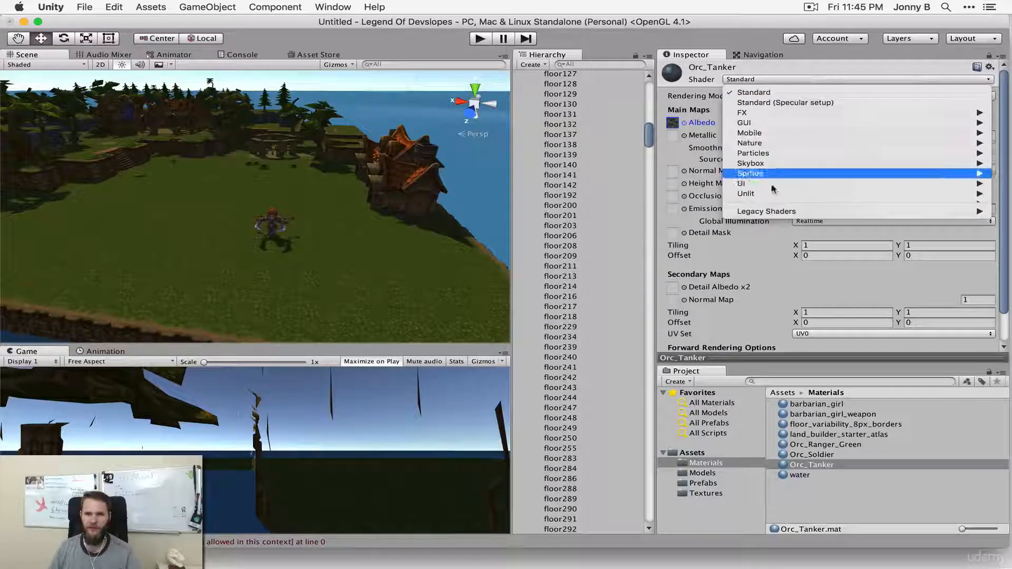
pyautogui.moveTo(762, 133)
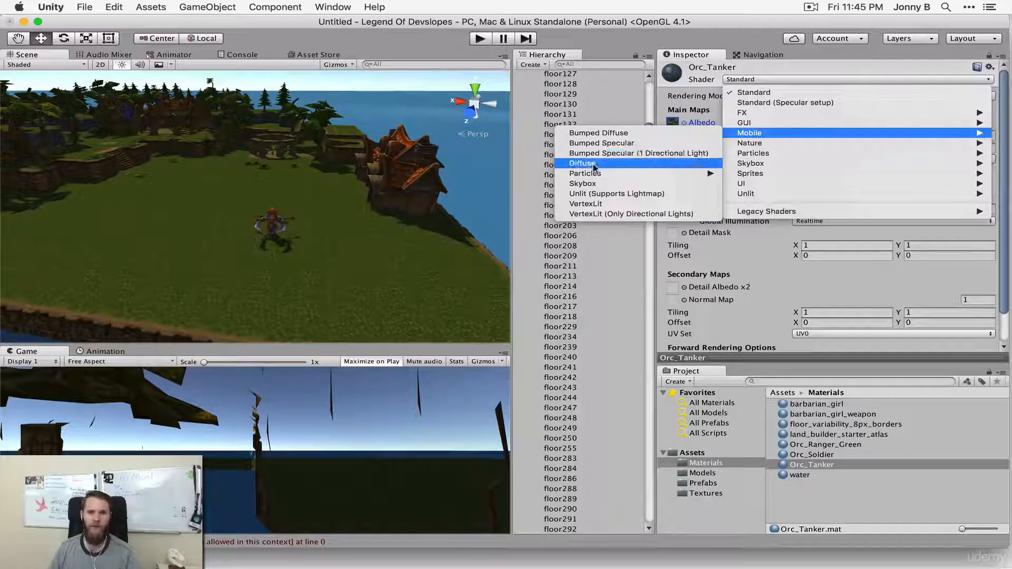
pyautogui.click(594, 164)
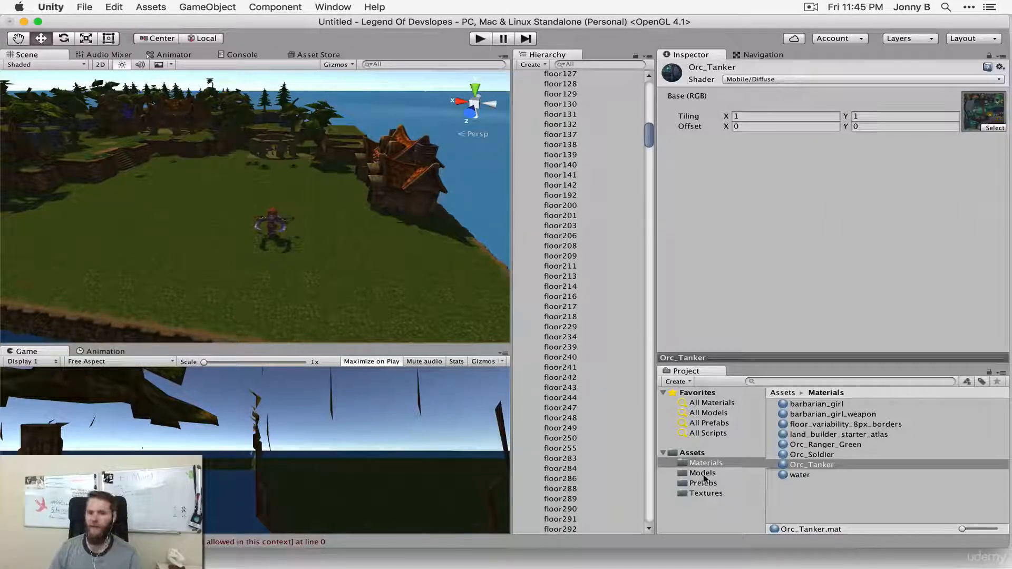
# - Open the Hero model's animation import settings and show the Take 001 preview enlarged with the hero turned around
pyautogui.click(703, 474)
pyautogui.click(834, 405)
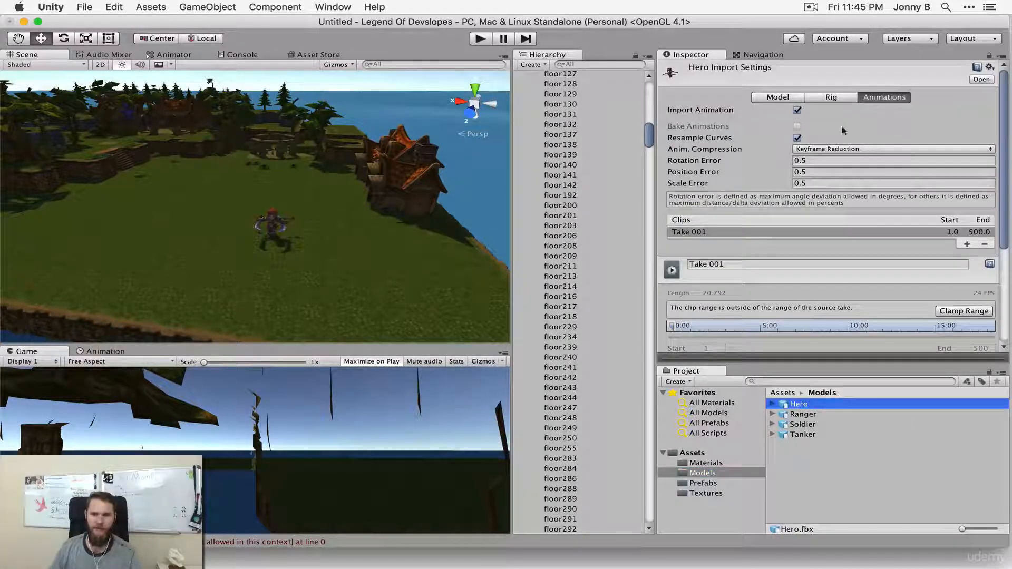
pyautogui.scroll(-5, 903, 174)
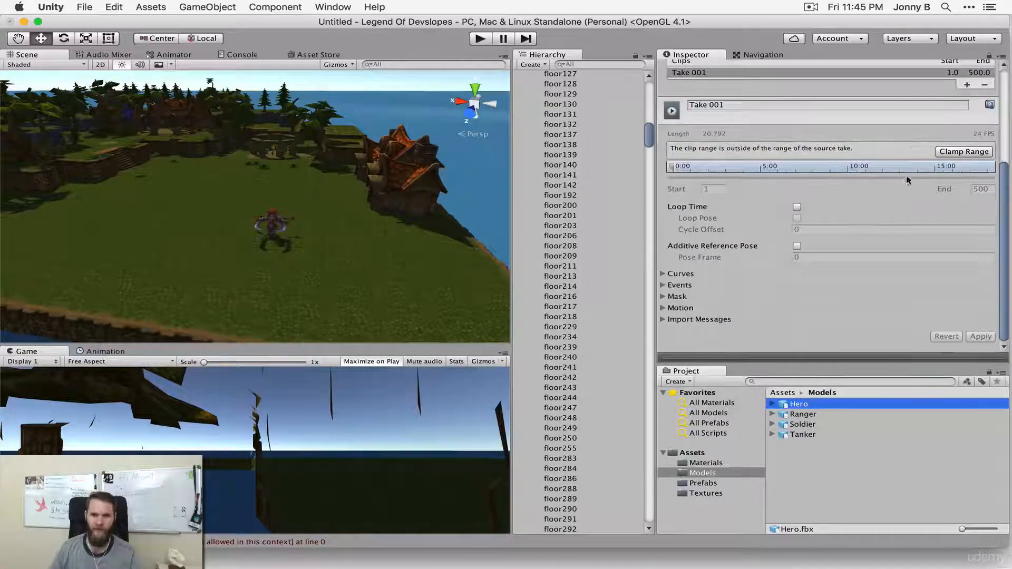
pyautogui.moveTo(799, 354); pyautogui.dragTo(824, 231)
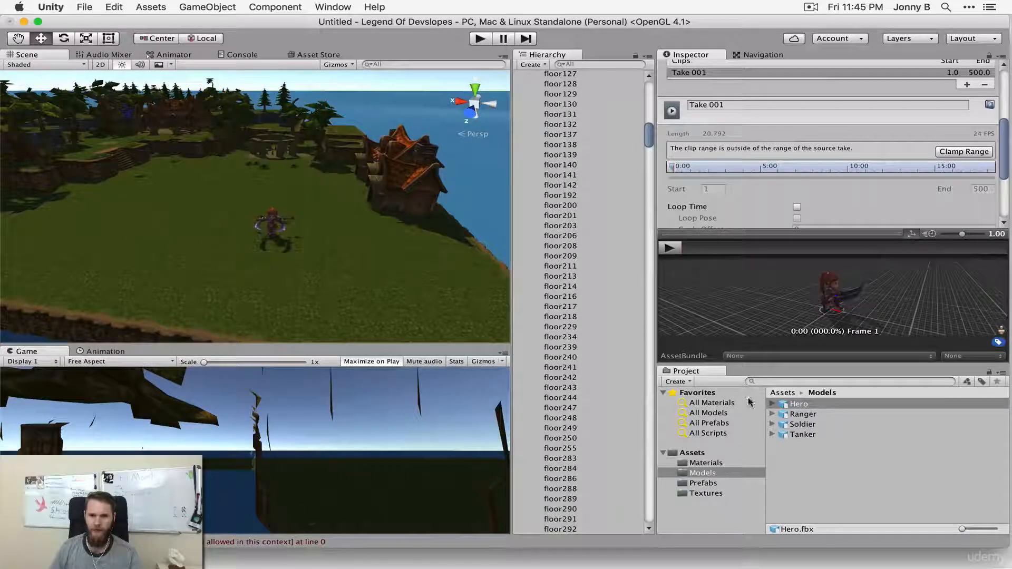
pyautogui.scroll(-1, 879, 167)
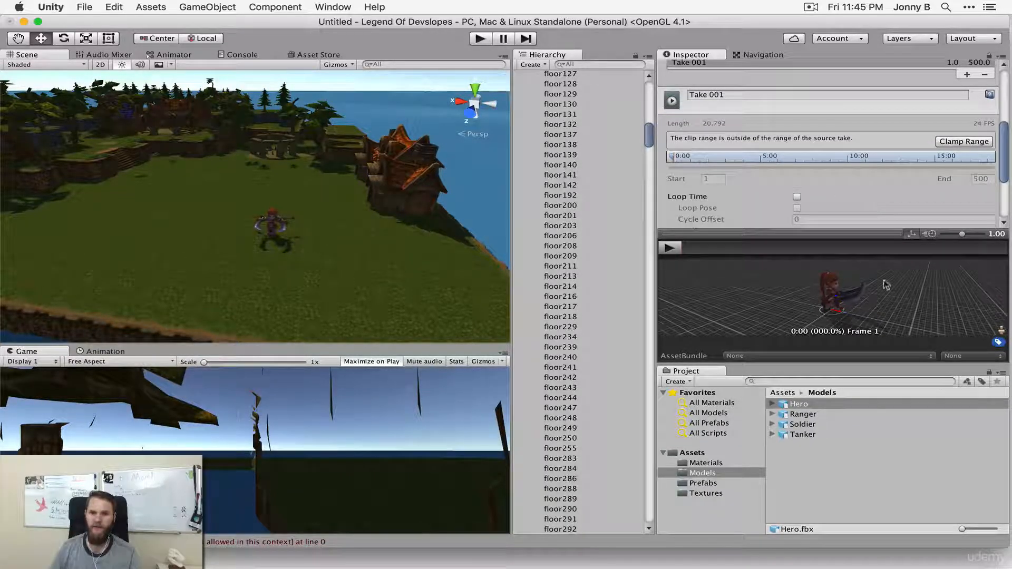
pyautogui.moveTo(824, 233); pyautogui.dragTo(818, 196)
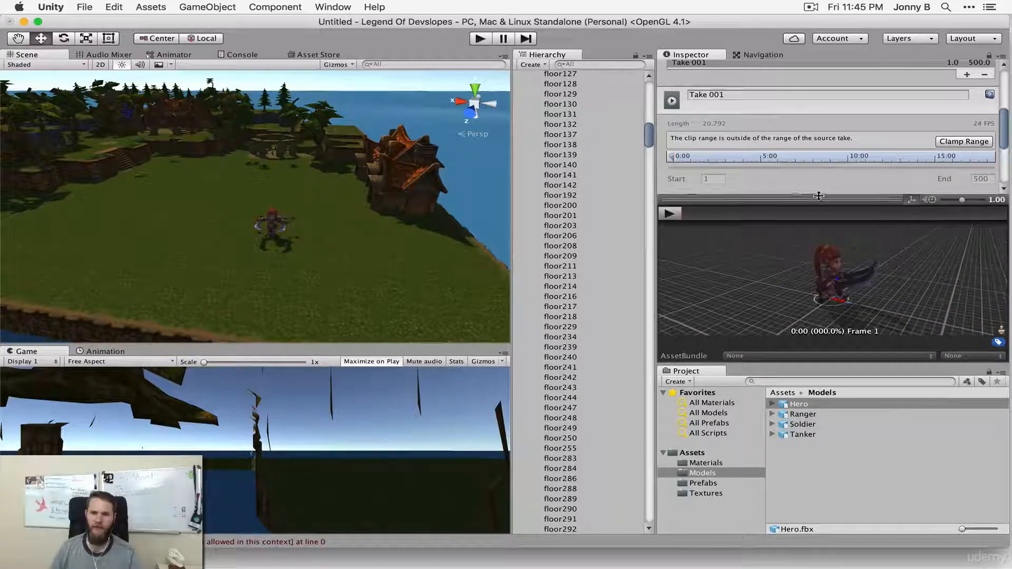
pyautogui.moveTo(887, 260); pyautogui.dragTo(827, 257)
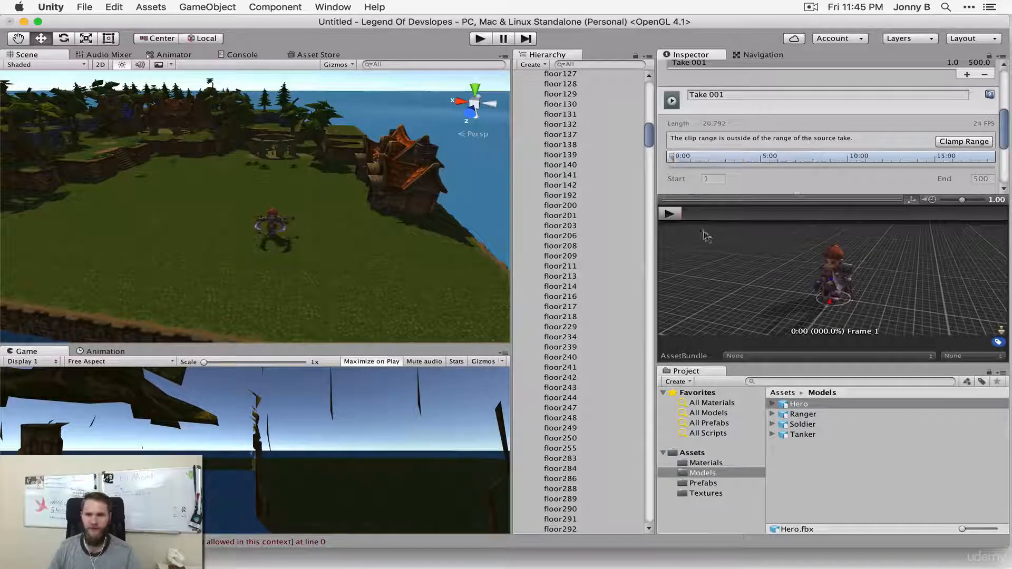
# - Play the Take 001 animation in the preview, stop it and collapse the preview
pyautogui.click(669, 215)
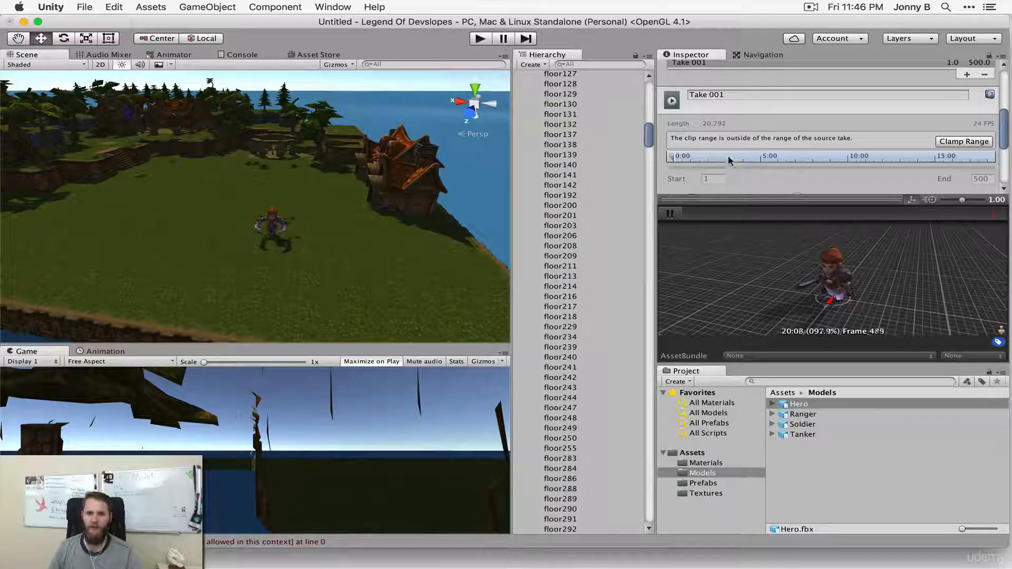
pyautogui.click(670, 214)
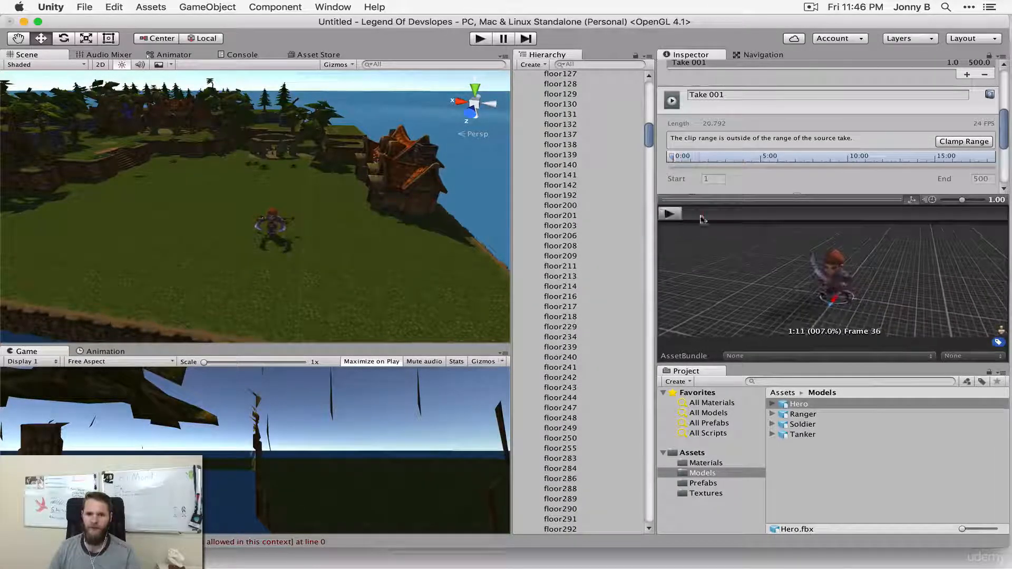
pyautogui.moveTo(860, 202); pyautogui.dragTo(856, 348)
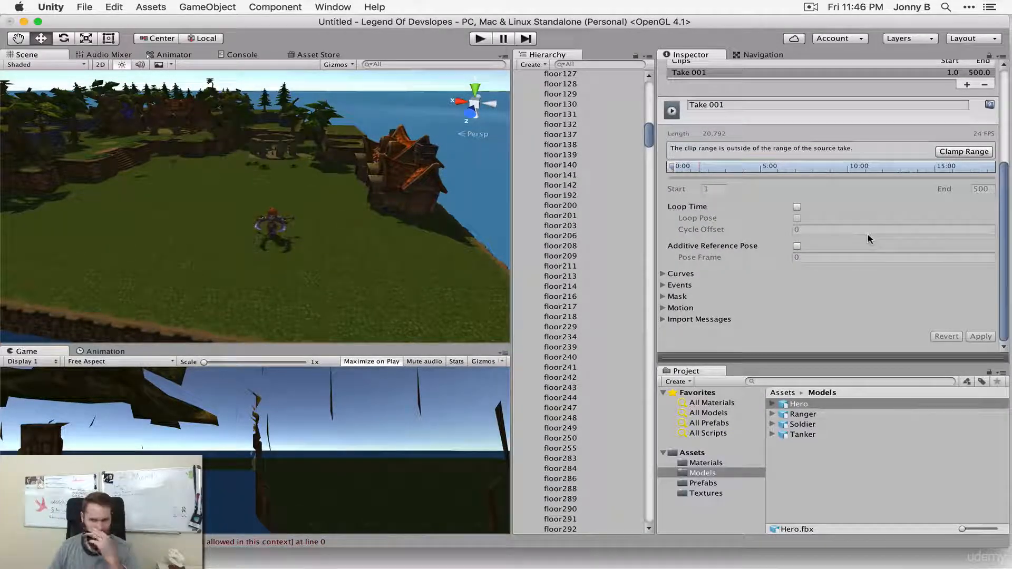
pyautogui.scroll(8, 890, 200)
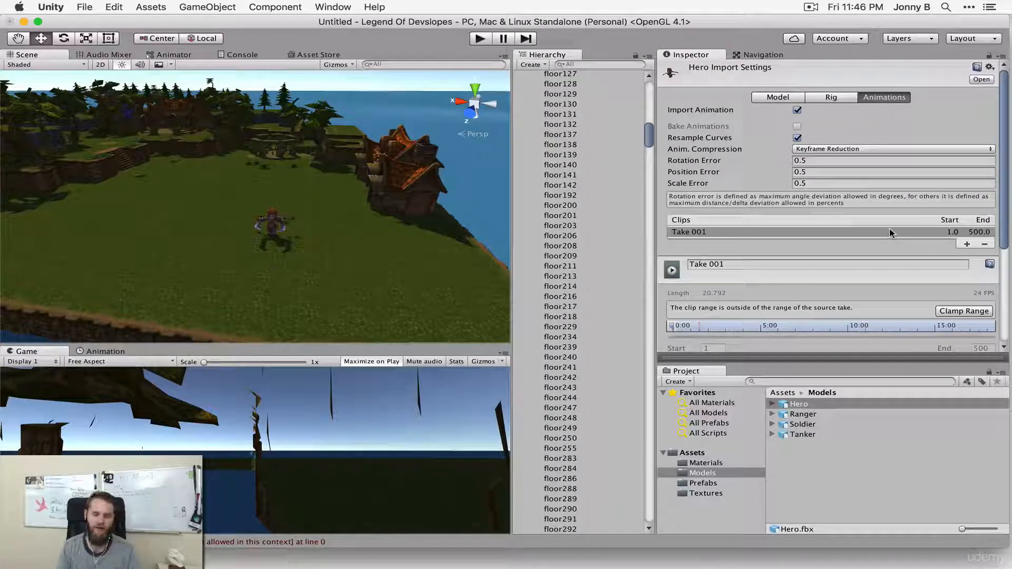
# - Switch to Safari and bring up the Mini Barbarian Girl Sonja product page on shop.bitgem3d.com
pyautogui.hotkey('alt', 'space')
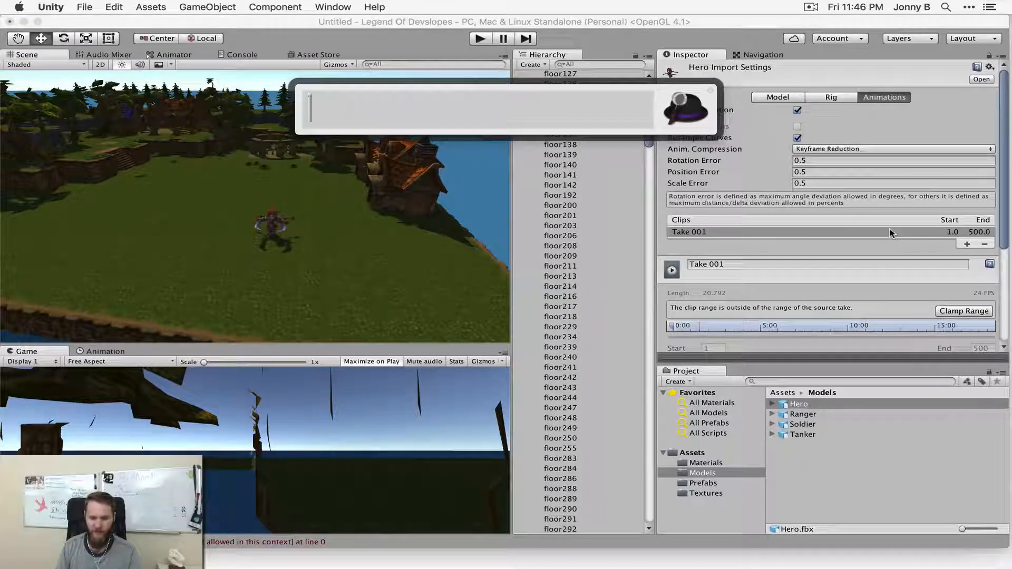
pyautogui.write('saf')
pyautogui.press('Return')
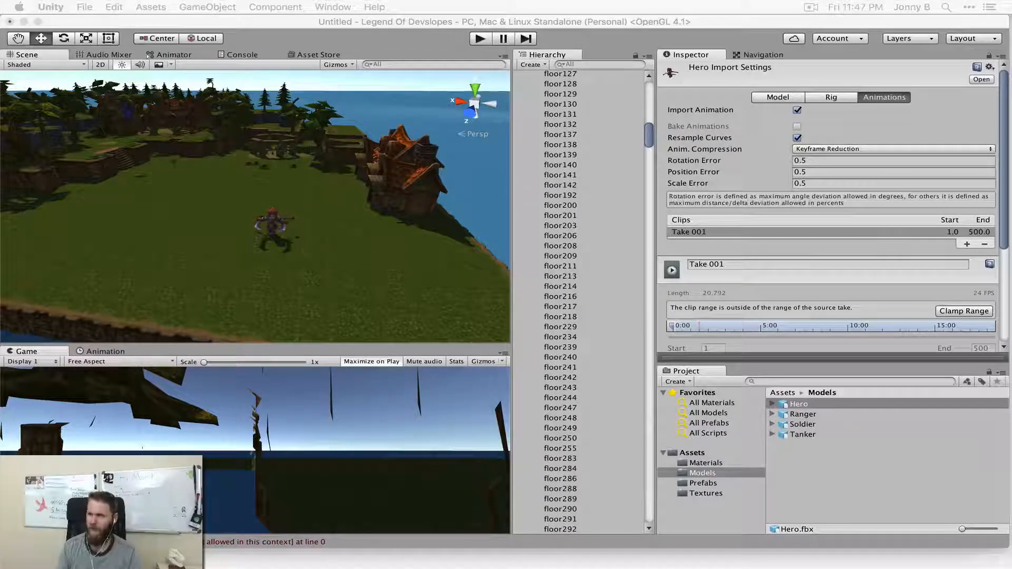
pyautogui.moveTo(1011, 221); pyautogui.dragTo(810, 42)
pyautogui.click(165, 185)
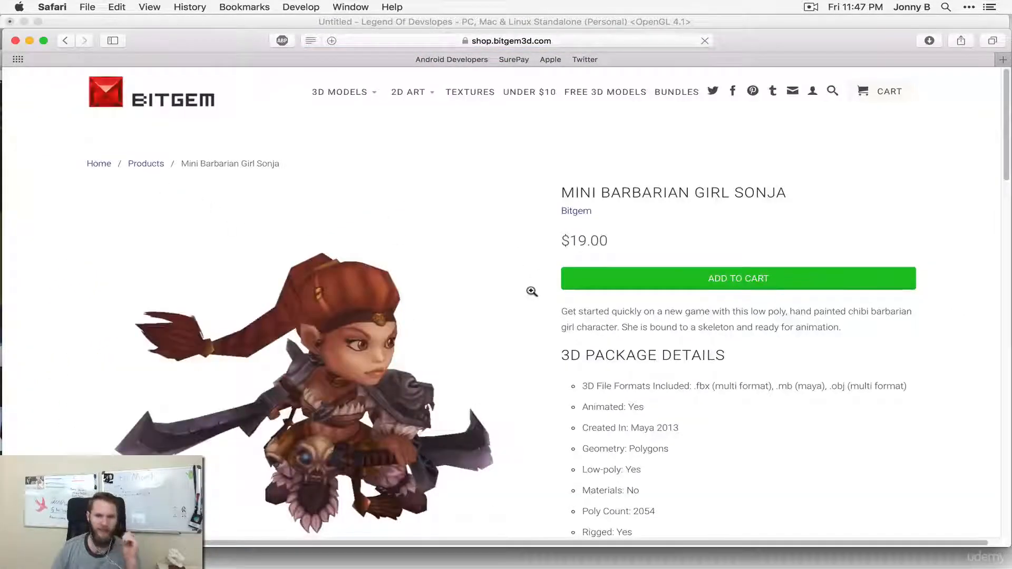
# - Examine the product page's list of animations and their frame ranges, then move the browser window out of the way
pyautogui.scroll(-3, 527, 295)
pyautogui.scroll(3, 518, 280)
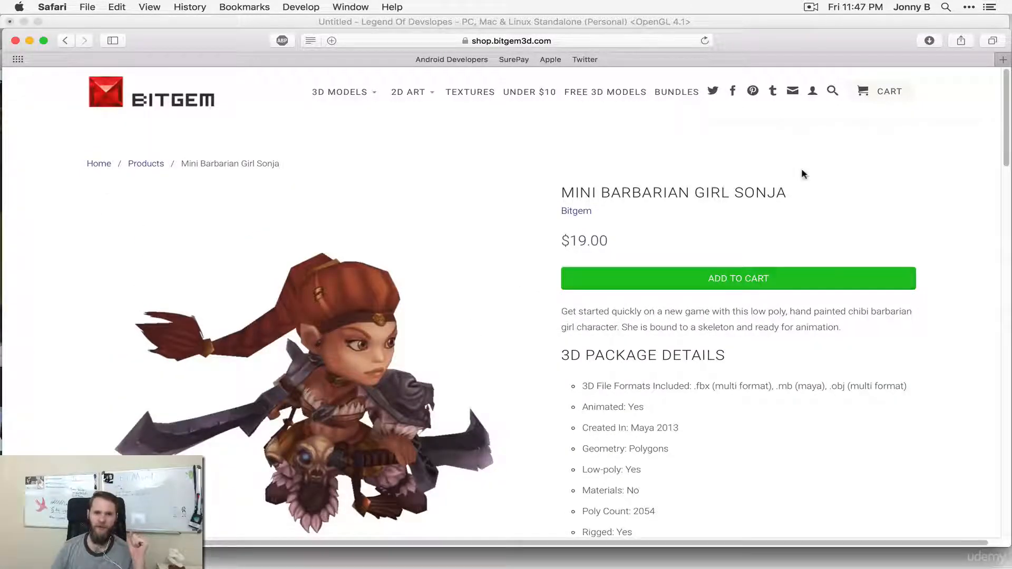
pyautogui.scroll(-10, 859, 236)
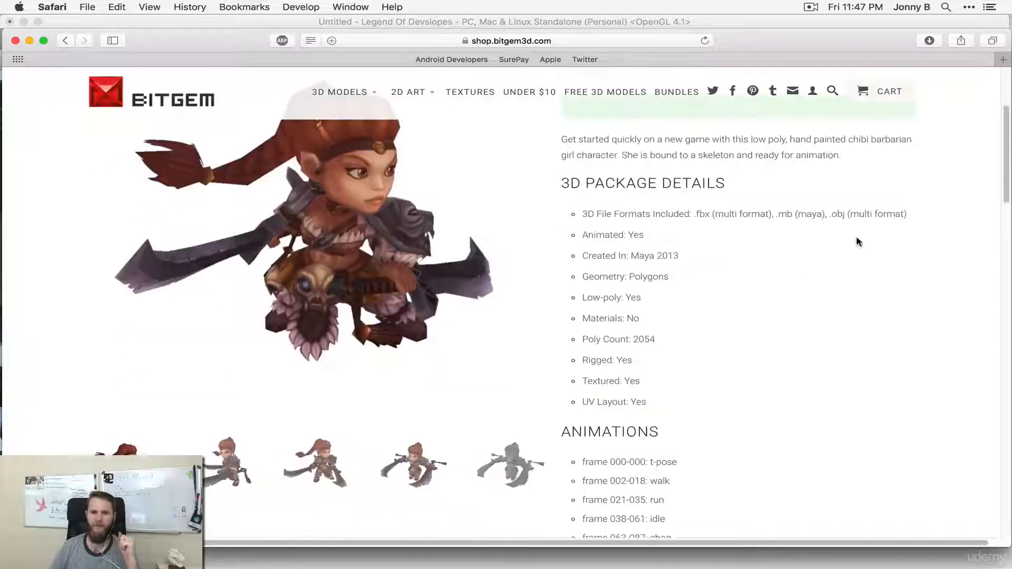
pyautogui.scroll(-4, 856, 237)
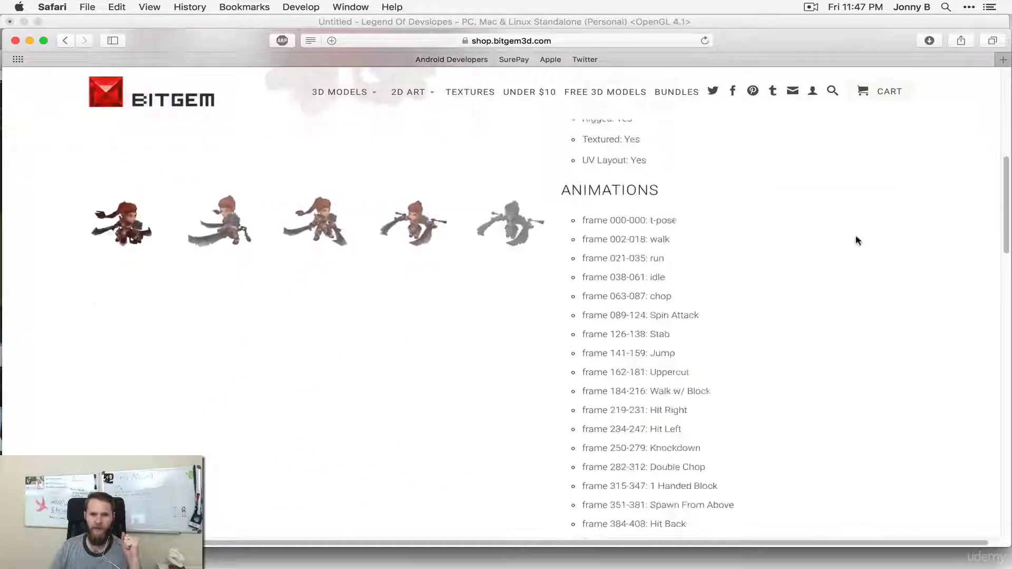
pyautogui.scroll(2, 663, 169)
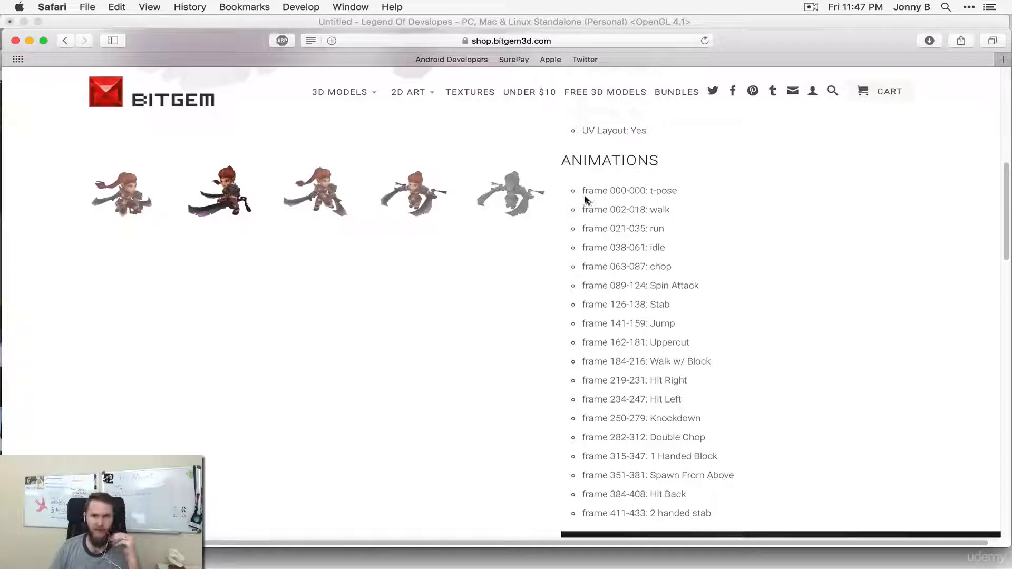
pyautogui.moveTo(583, 190); pyautogui.dragTo(677, 192)
pyautogui.click(603, 206)
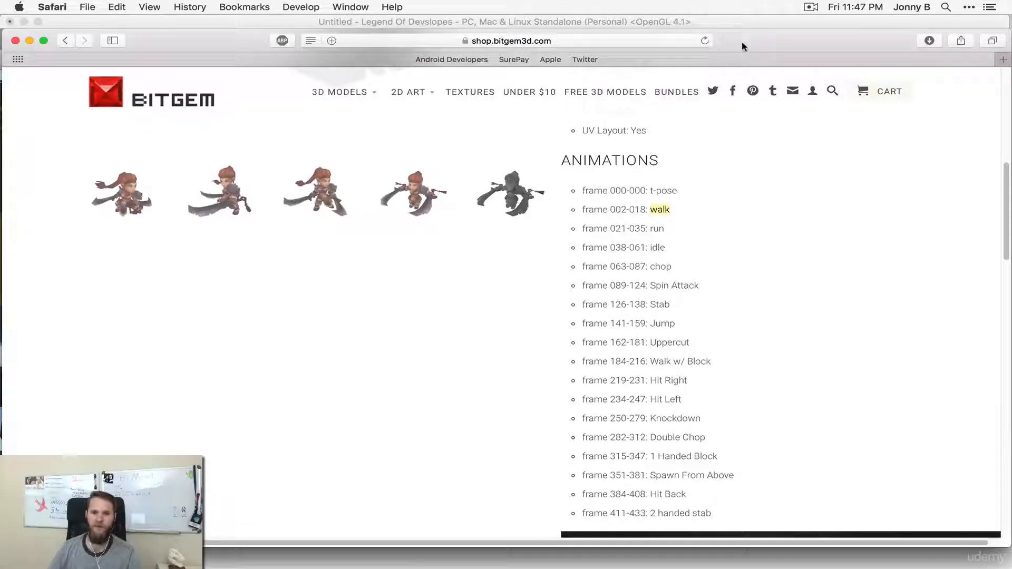
pyautogui.moveTo(745, 38); pyautogui.dragTo(1011, 26)
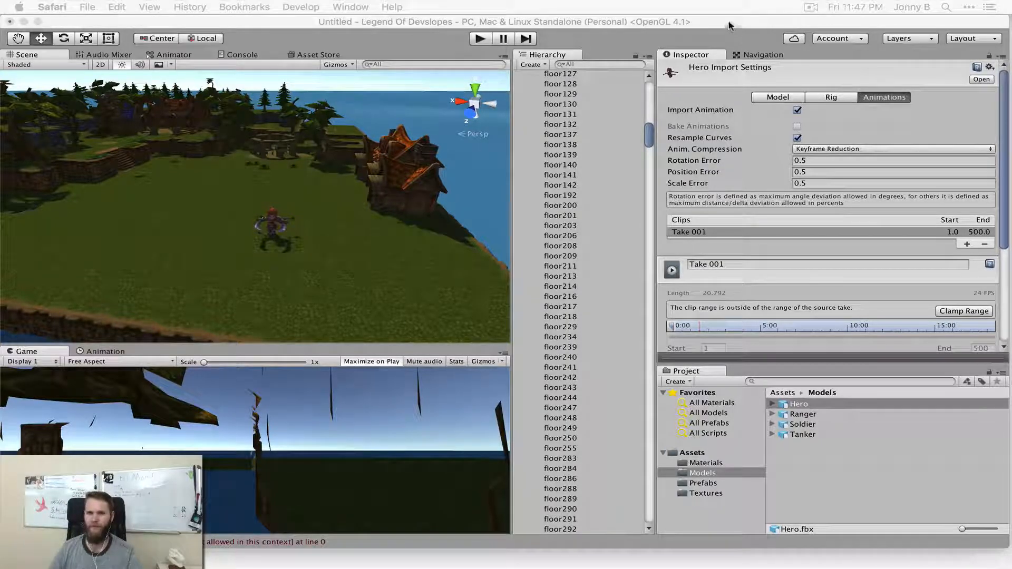
# - Return to Unity, add a new animation clip to the Hero model and name it Idle
pyautogui.click(862, 141)
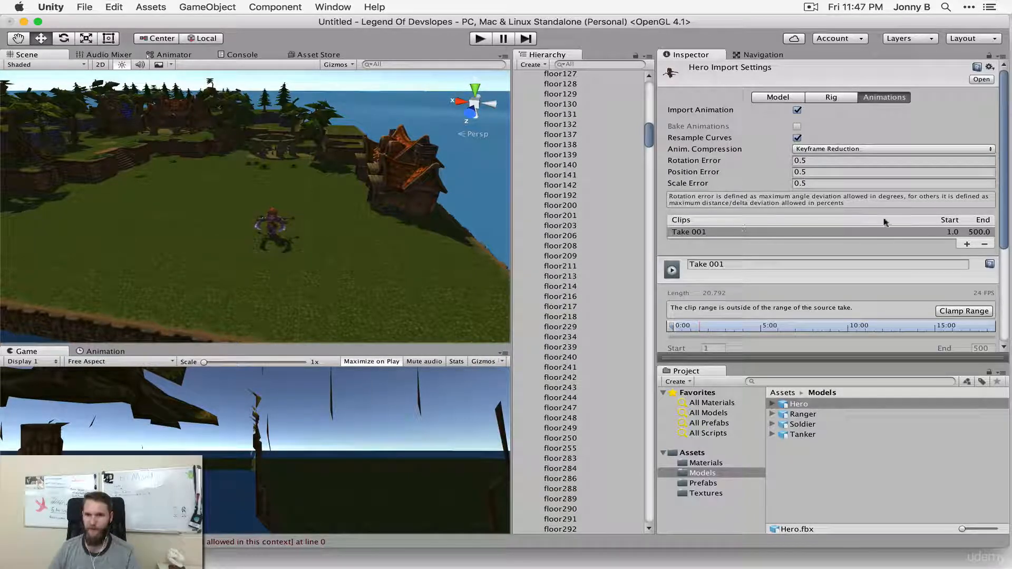
pyautogui.click(966, 244)
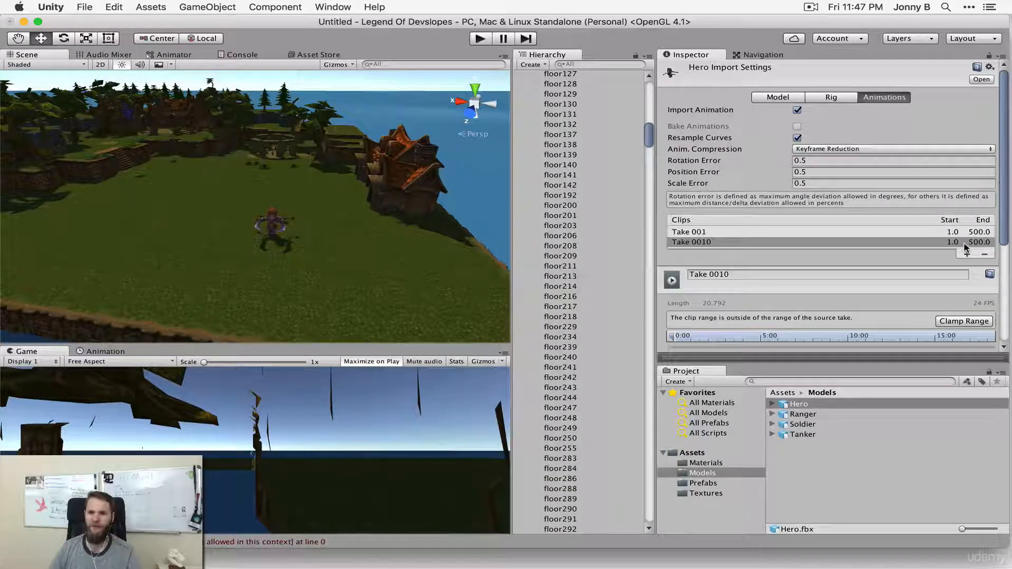
pyautogui.moveTo(741, 274); pyautogui.dragTo(672, 278)
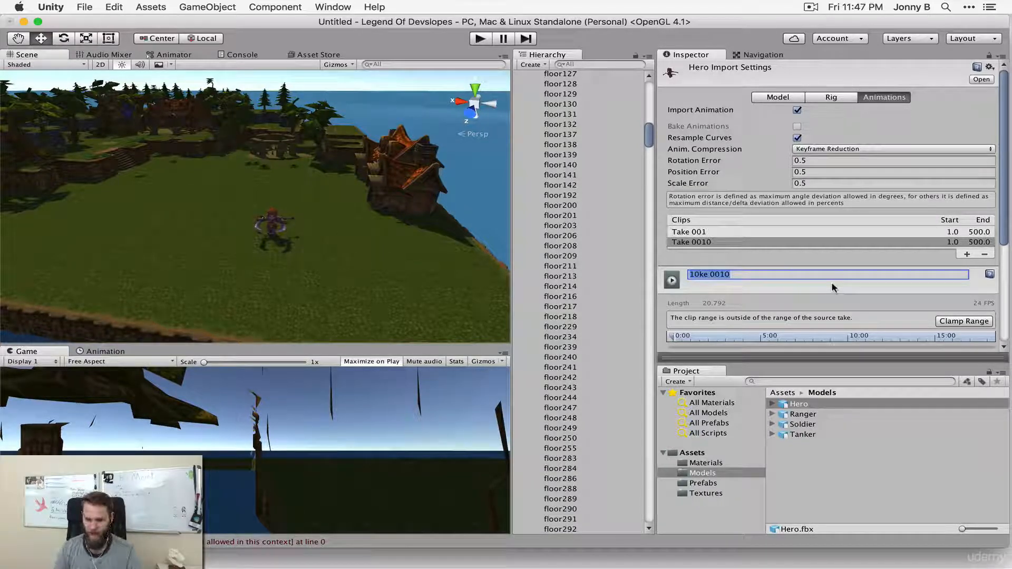
pyautogui.write('Idle')
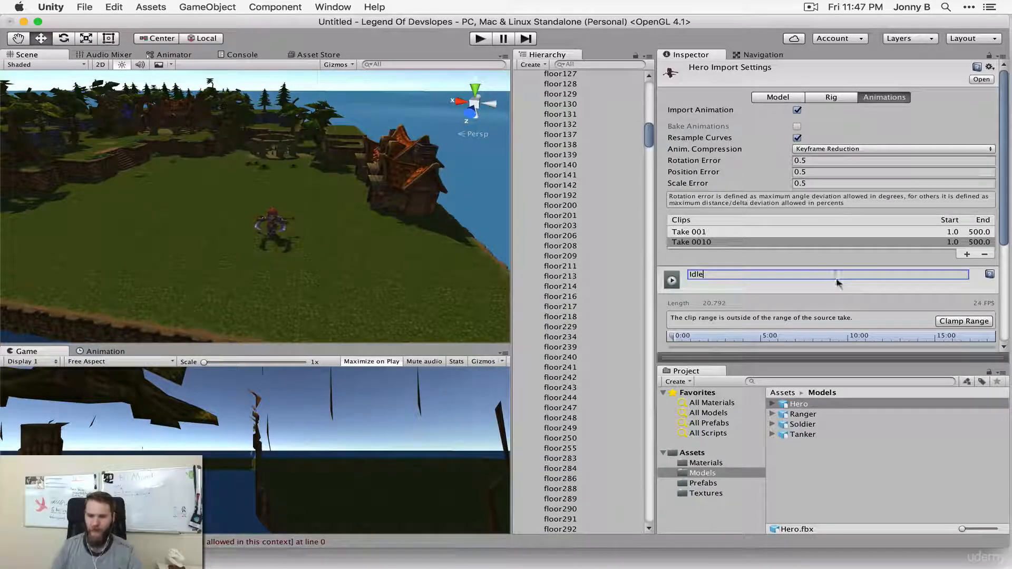
pyautogui.press('Return')
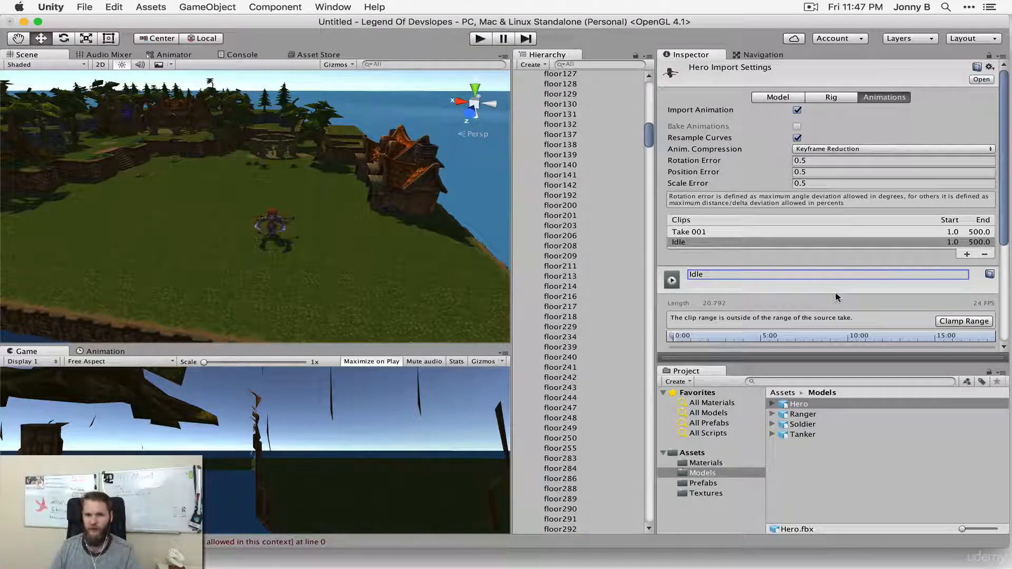
# - Clamp the Idle clip to the source take's range and set its start frame to 38 and end frame to 61
pyautogui.scroll(-4, 837, 292)
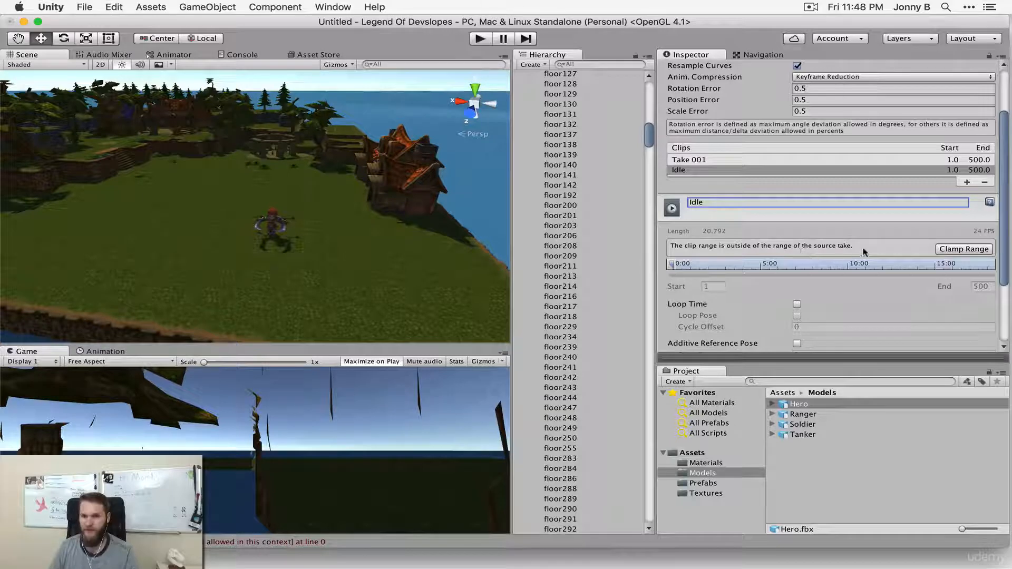
pyautogui.click(953, 249)
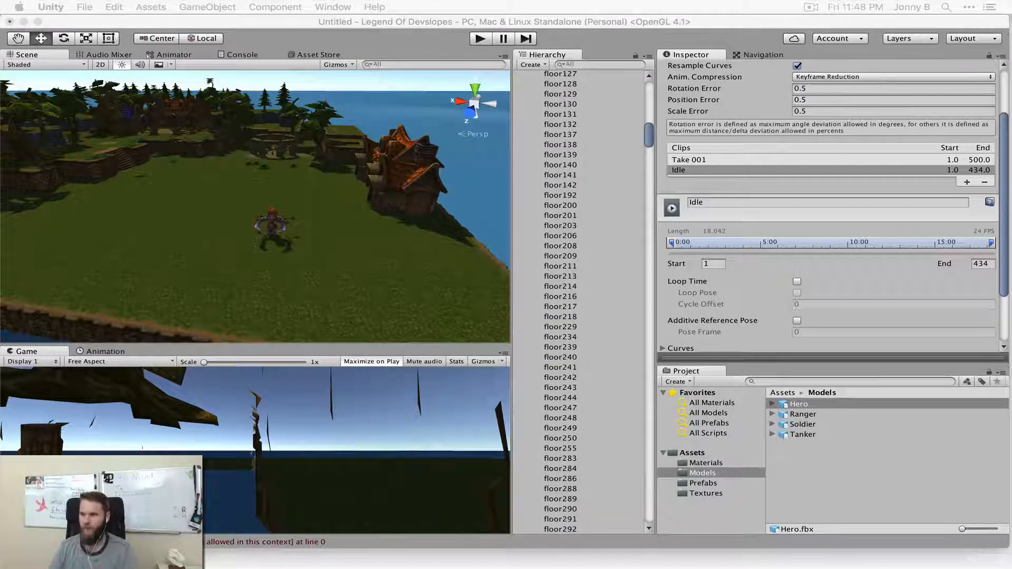
pyautogui.moveTo(1011, 153); pyautogui.dragTo(1011, 48)
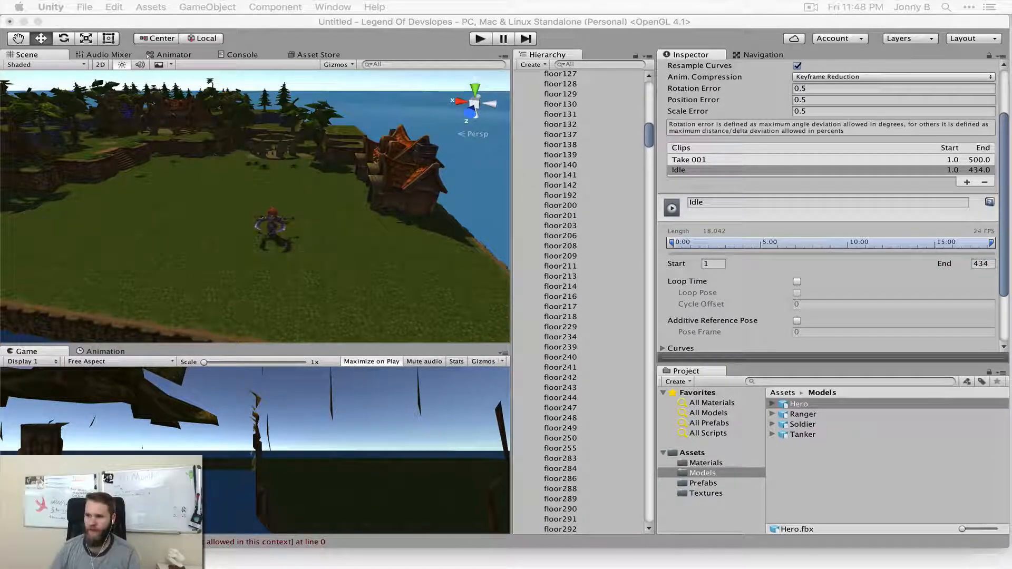
pyautogui.click(715, 264)
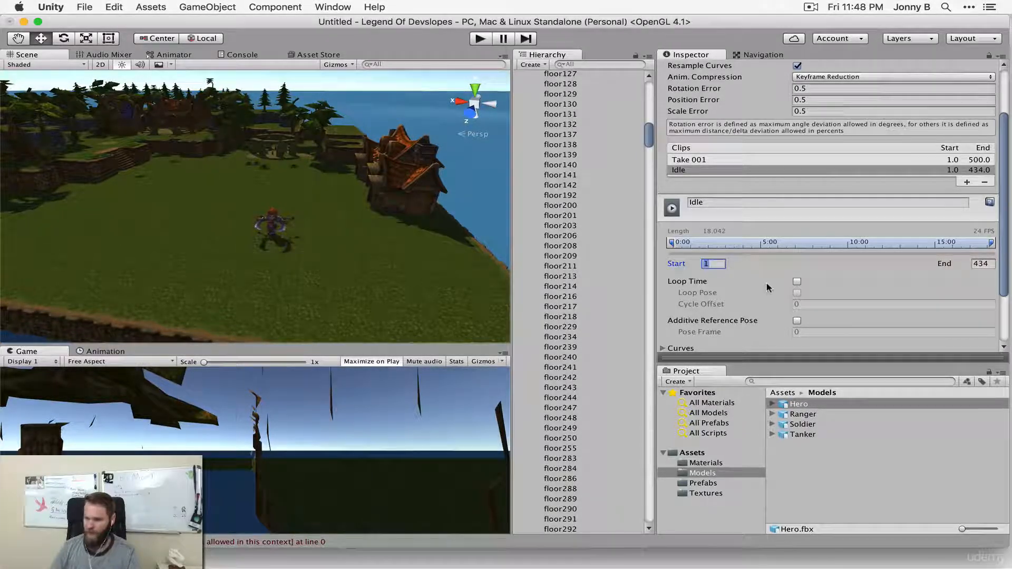
pyautogui.write('38')
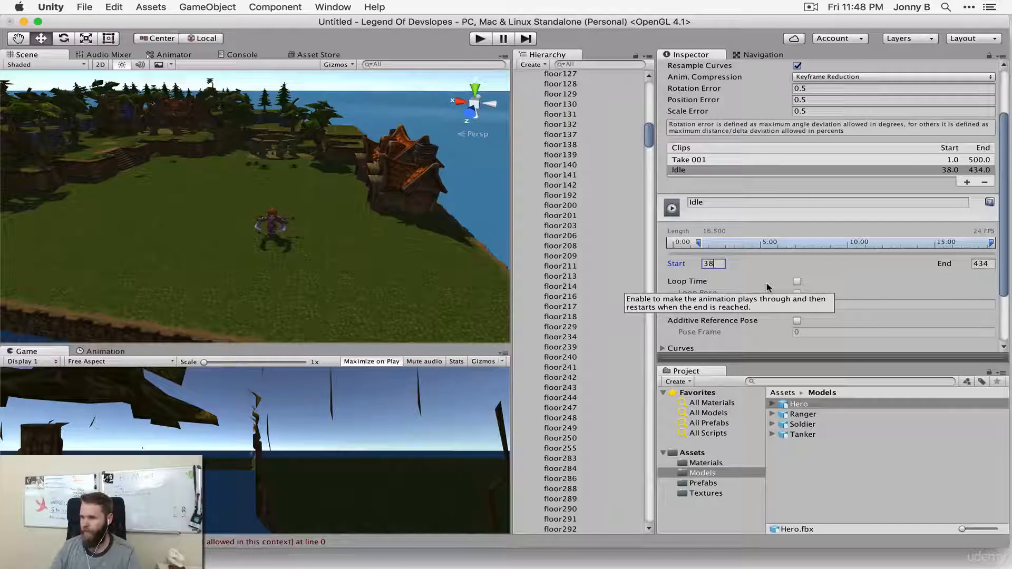
pyautogui.press('Tab')
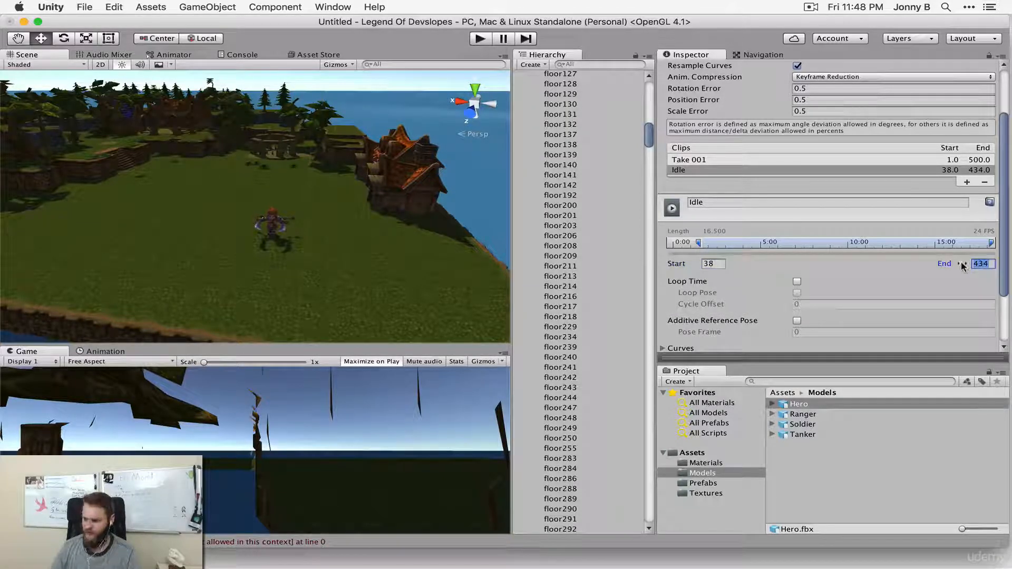
pyautogui.write('61')
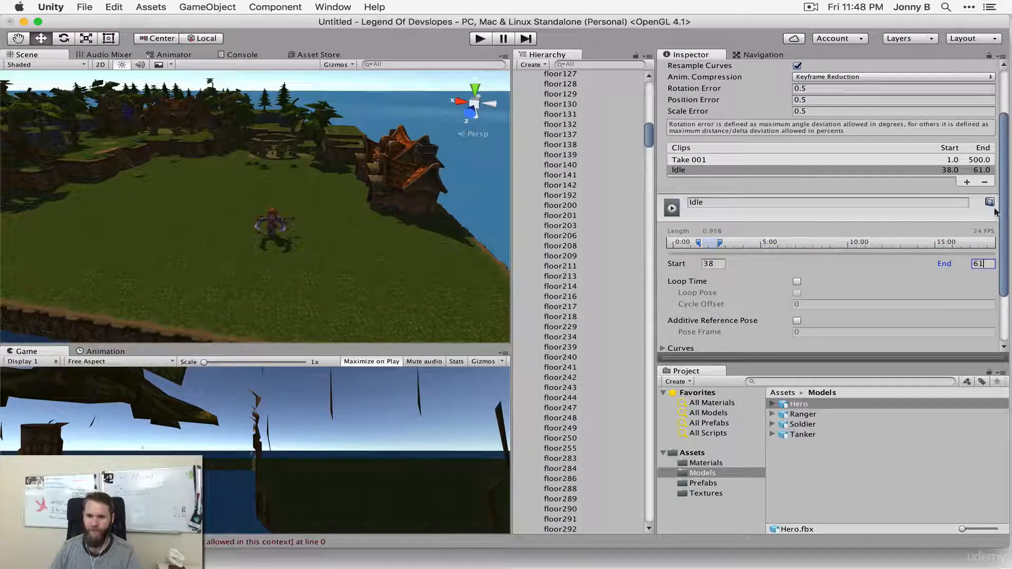
# - Enable Loop Time for the Idle clip and apply the Hero import settings
pyautogui.scroll(-4, 904, 349)
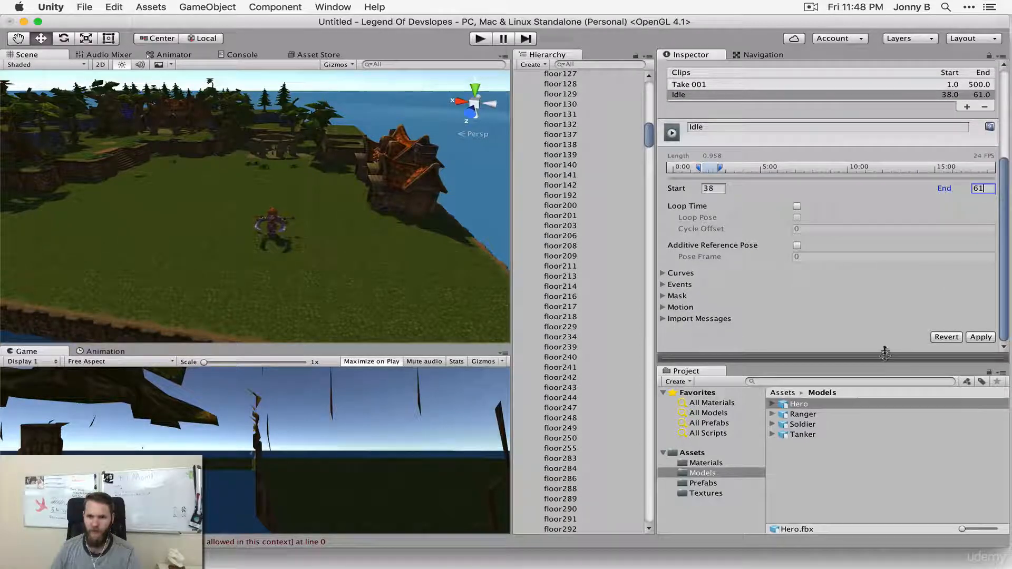
pyautogui.moveTo(886, 356); pyautogui.dragTo(822, 346)
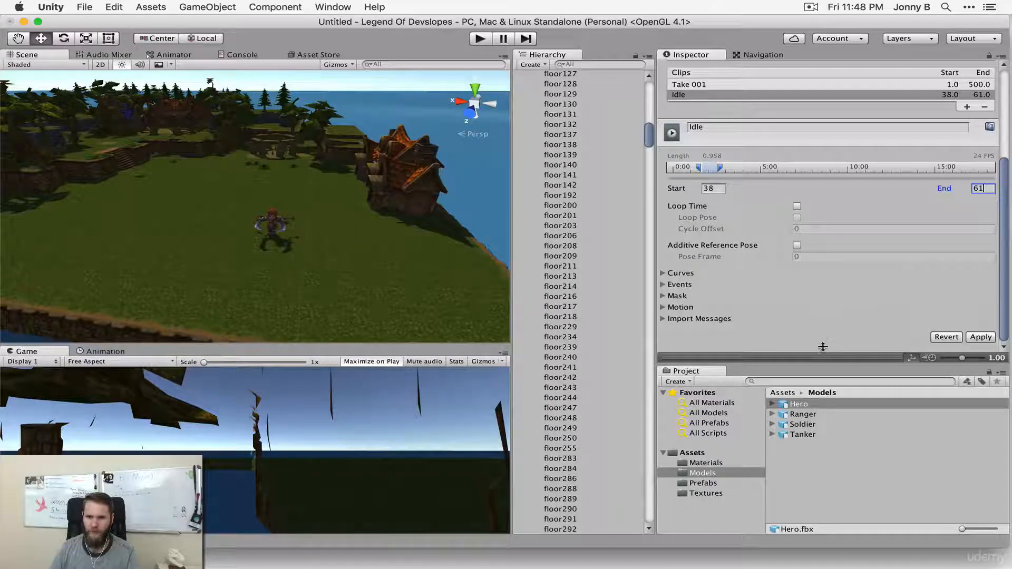
pyautogui.click(797, 206)
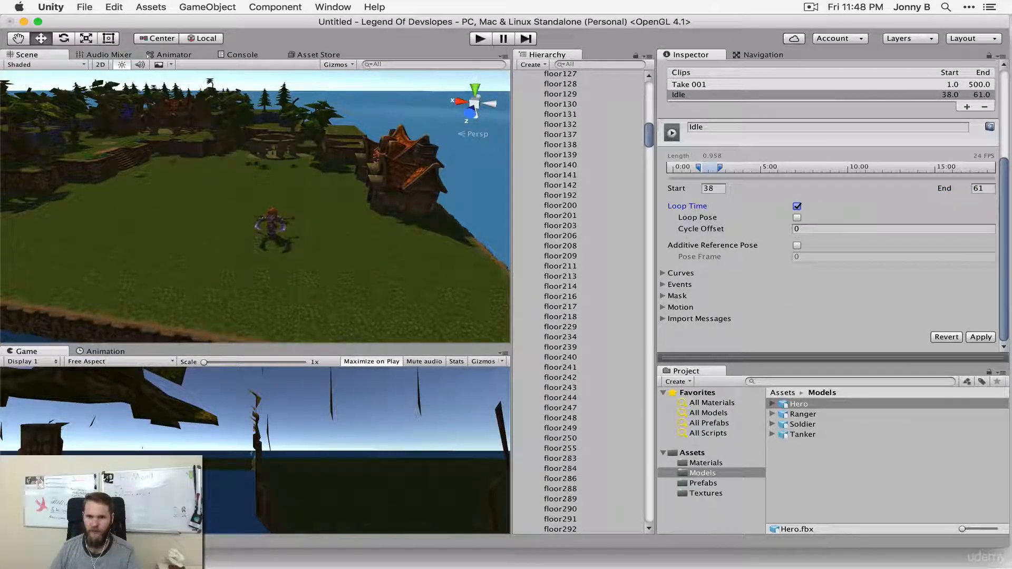
pyautogui.click(981, 337)
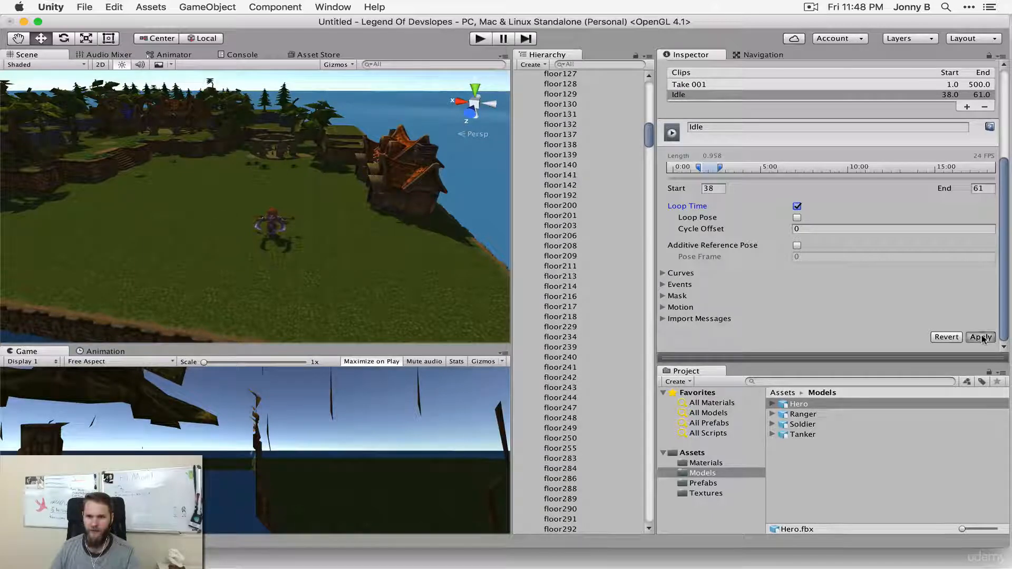
# - Play the Idle clip in the animation preview, view the character up close, and collapse the preview
pyautogui.click(859, 354)
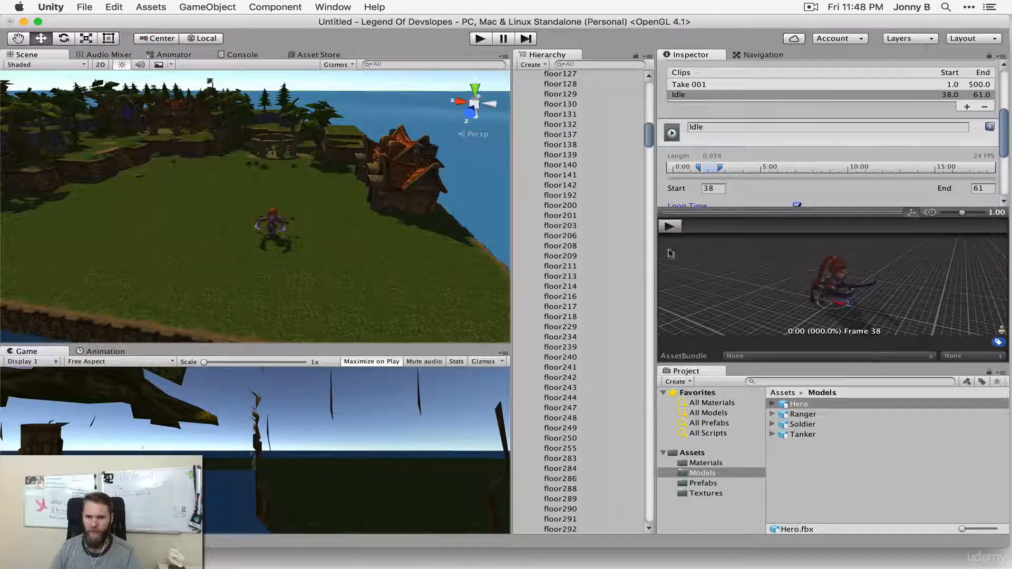
pyautogui.click(669, 227)
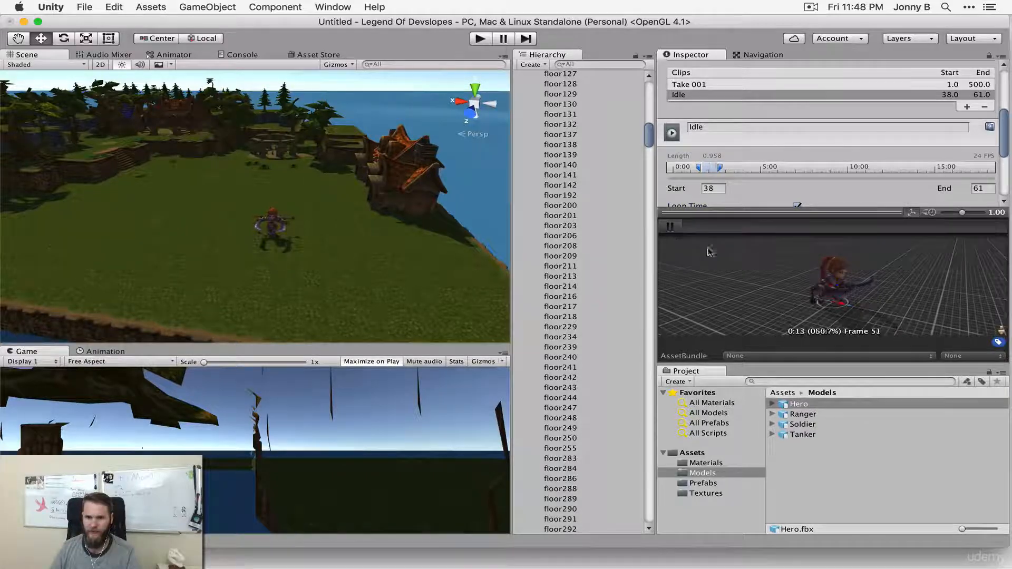
pyautogui.scroll(3, 850, 292)
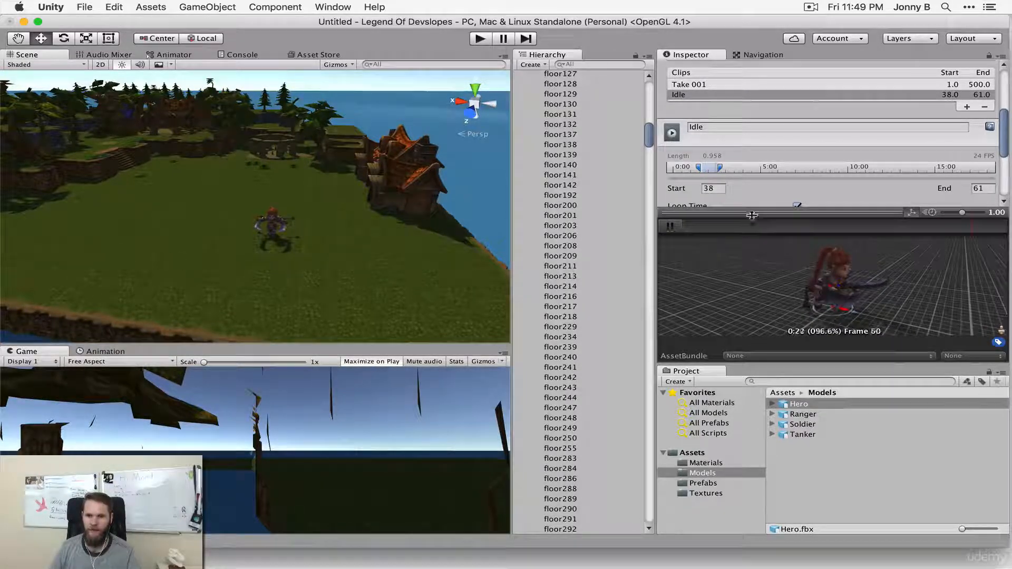
pyautogui.moveTo(742, 216); pyautogui.dragTo(758, 351)
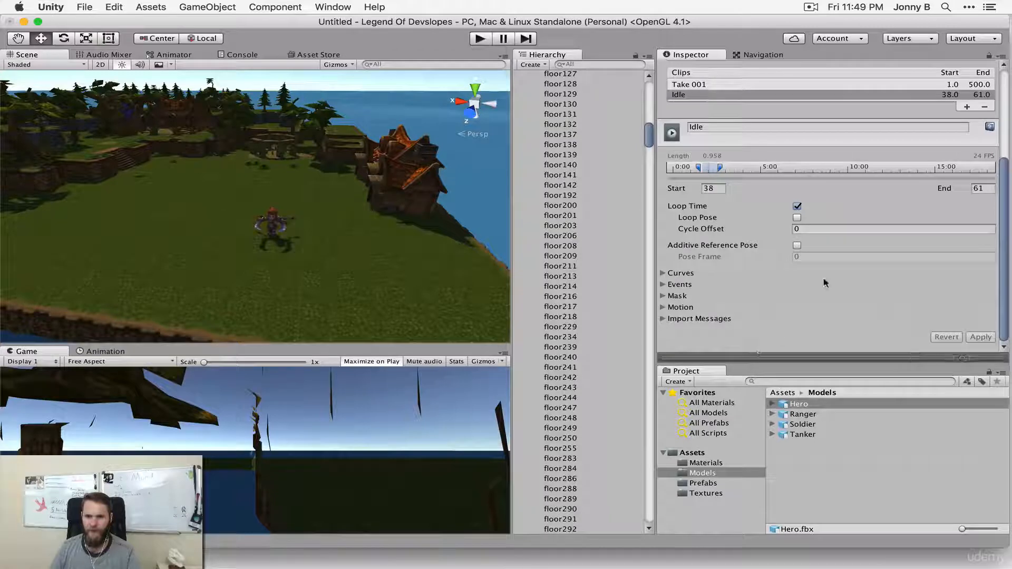
# - Add another animation clip to the Hero model and name it Walk
pyautogui.scroll(3, 958, 216)
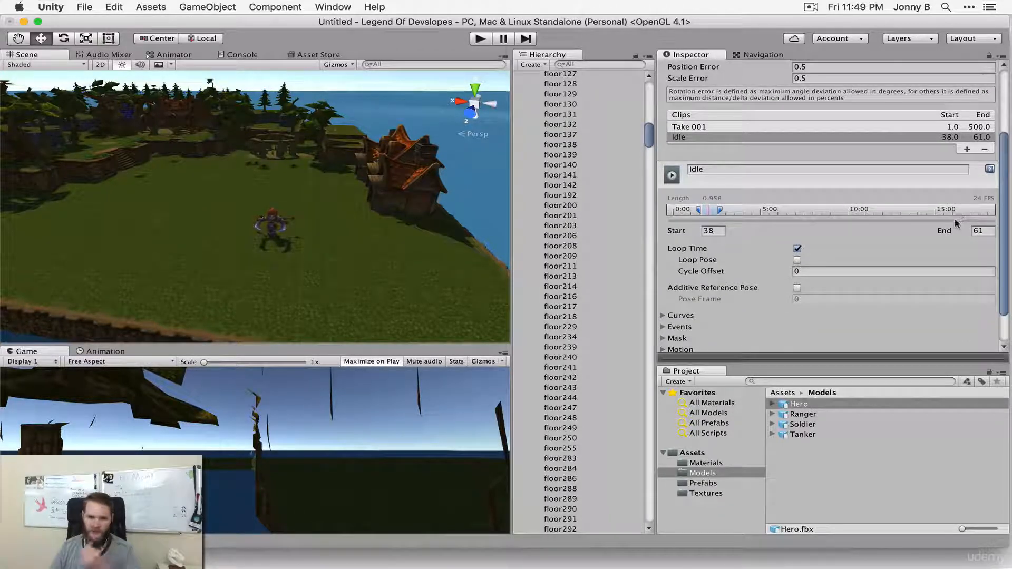
pyautogui.click(967, 150)
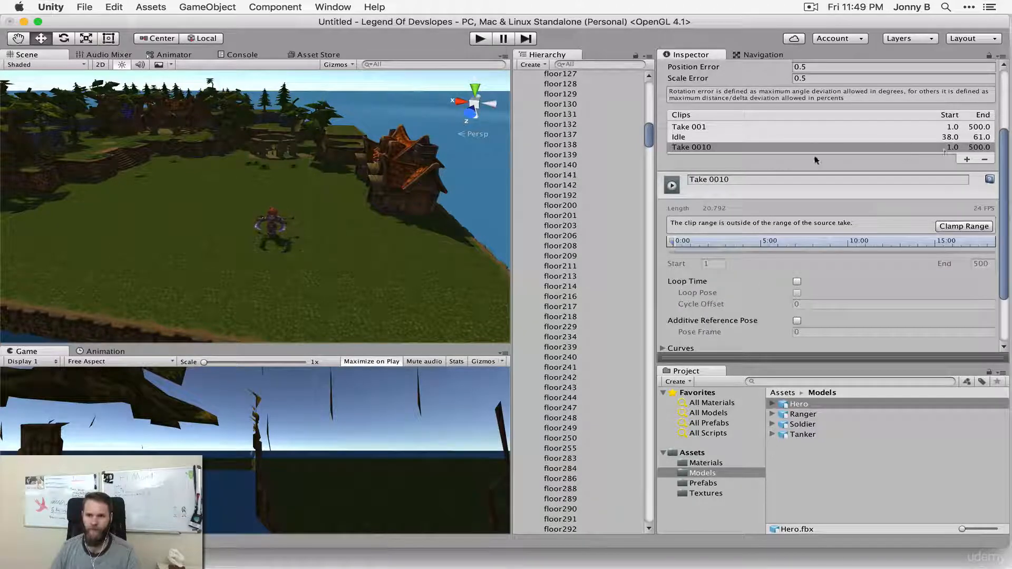
pyautogui.click(742, 179)
pyautogui.write('Walki')
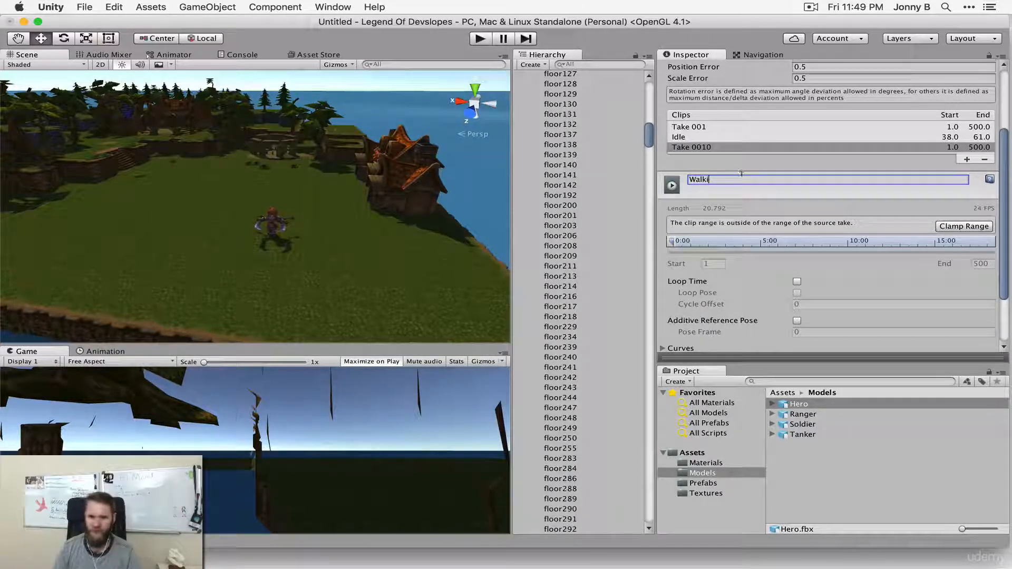
pyautogui.press('BackSpace')
pyautogui.press('Return')
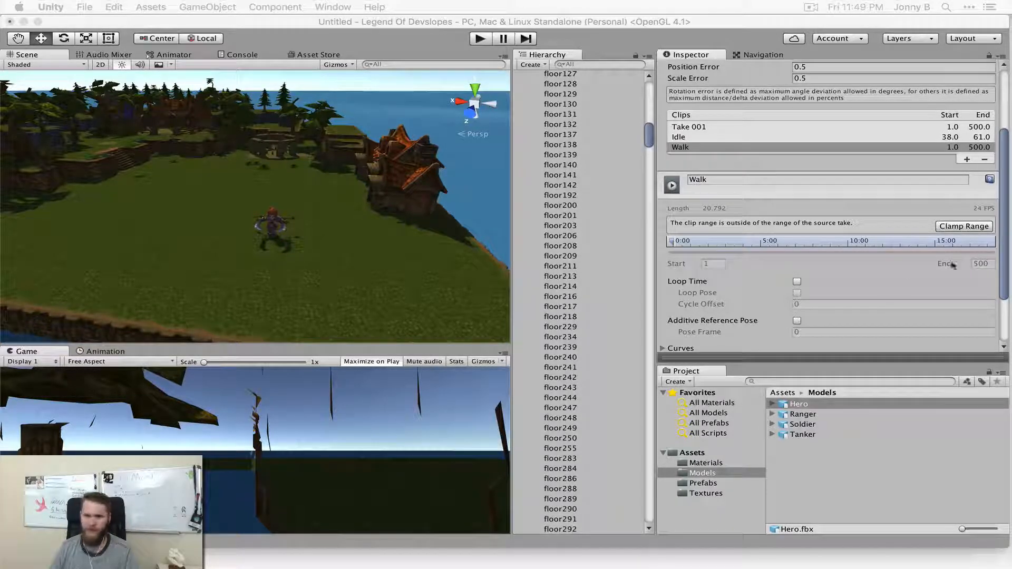
# - Clamp the Walk clip to the source take's range and set its start frame to 2 and end frame to 18
pyautogui.click(963, 226)
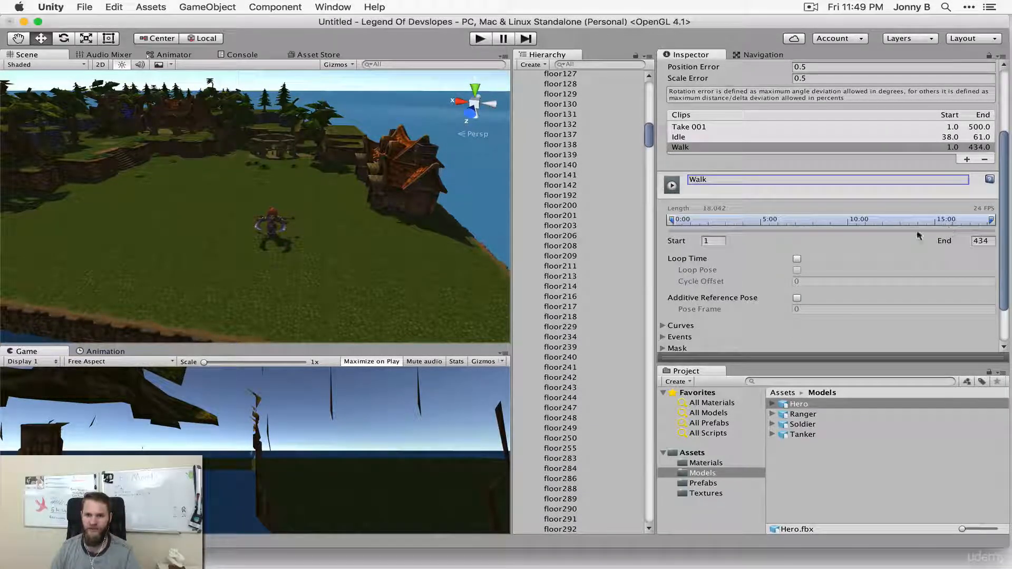
pyautogui.click(690, 241)
pyautogui.write('2')
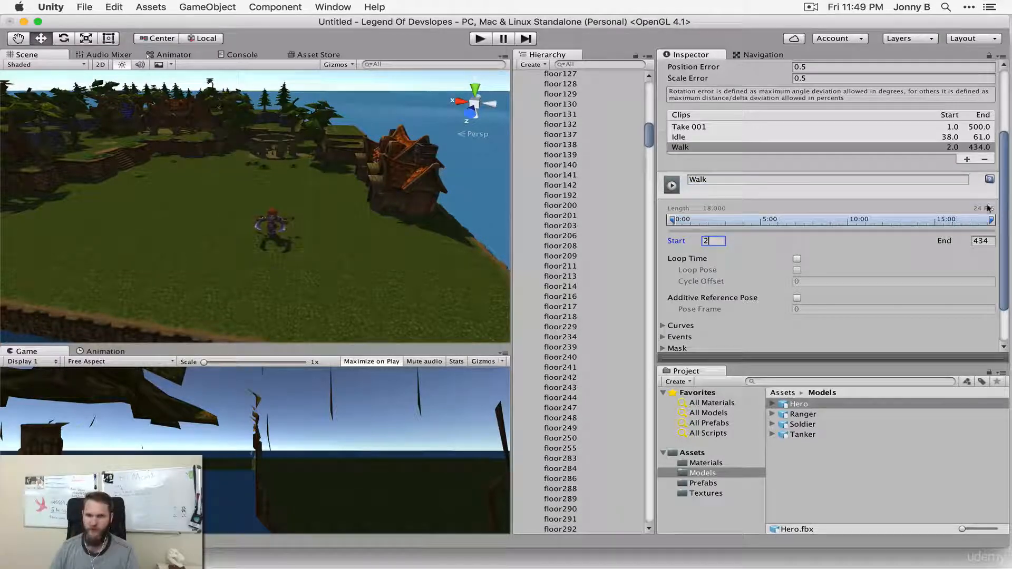
pyautogui.click(983, 239)
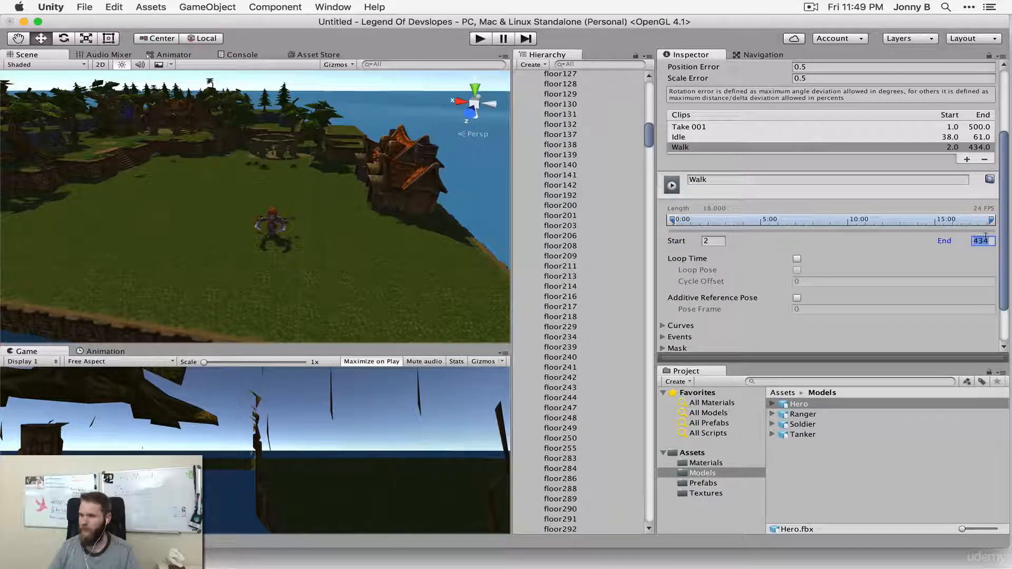
pyautogui.write('18')
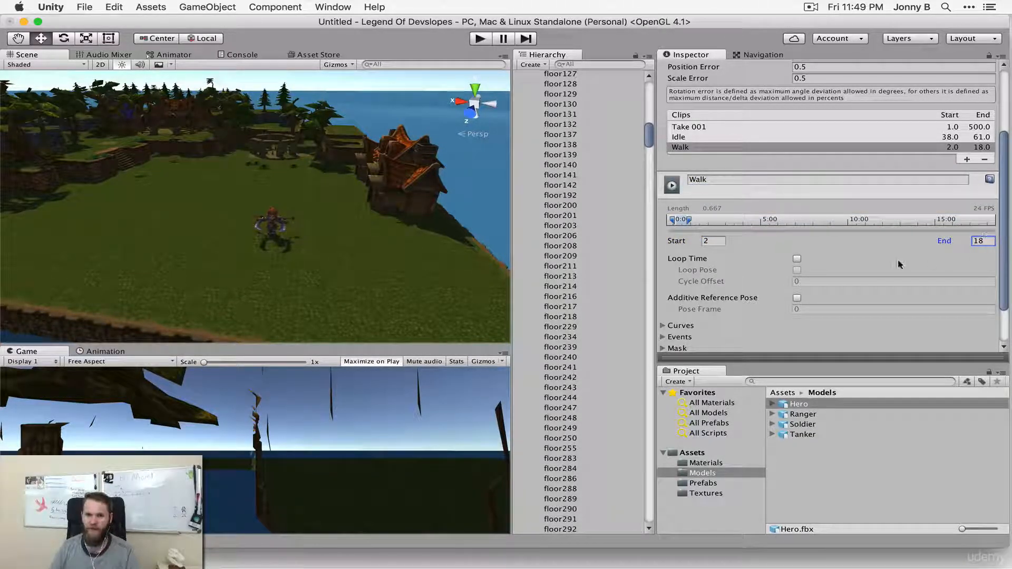
# - Apply the Hero import settings with Loop Time off for the Walk clip and watch the clip in the preview
pyautogui.click(797, 259)
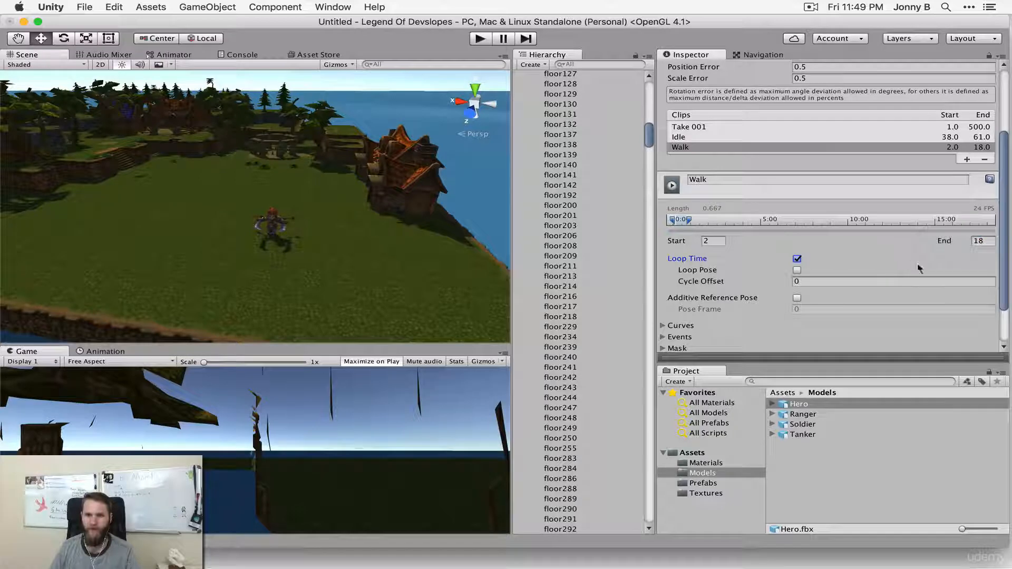
pyautogui.click(818, 263)
pyautogui.scroll(-3, 823, 266)
pyautogui.moveTo(846, 356); pyautogui.dragTo(858, 213)
pyautogui.click(980, 337)
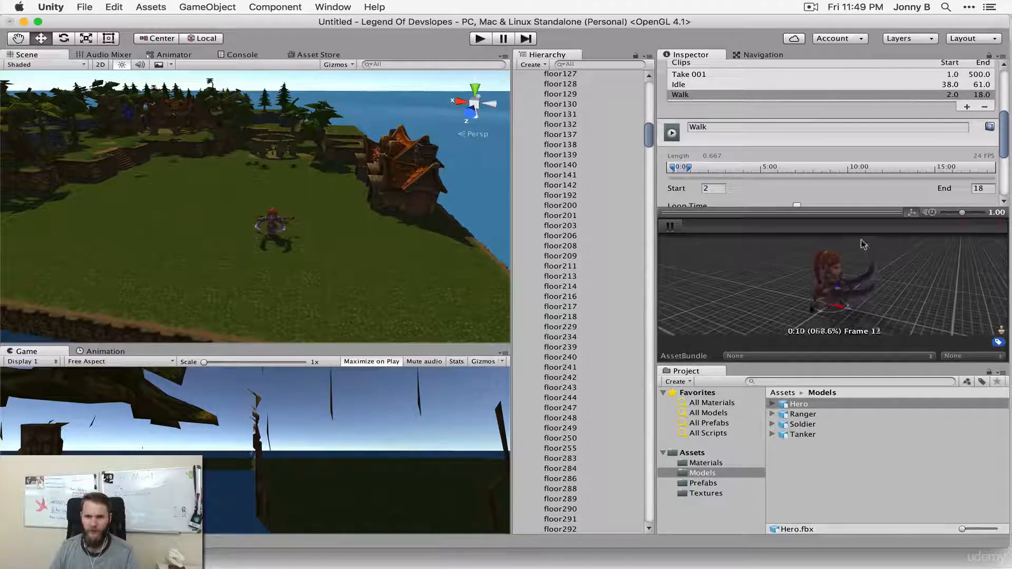
pyautogui.moveTo(843, 213); pyautogui.dragTo(842, 342)
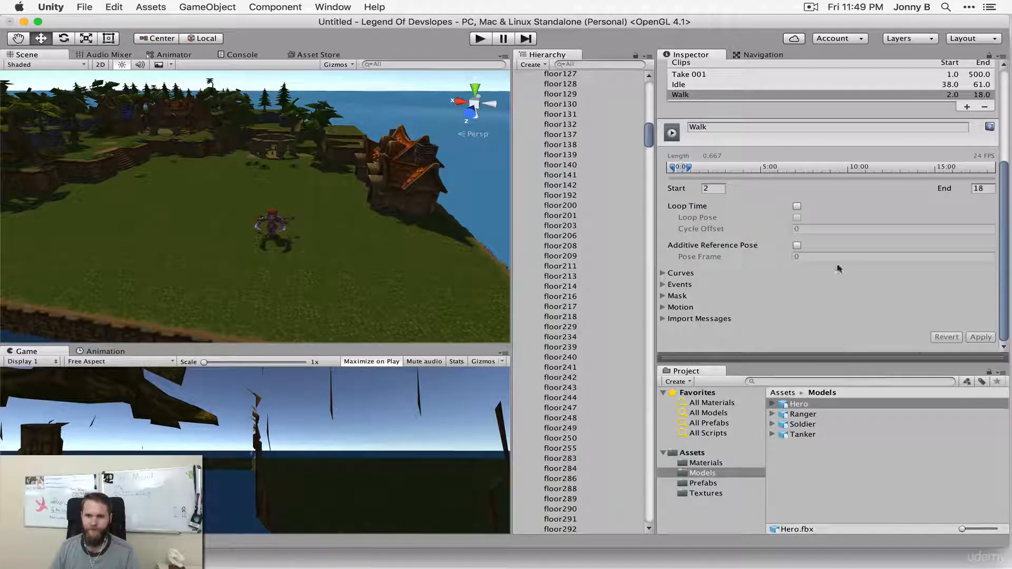
# - Add a new animation clip to the Hero's clip list and name it DoubleChop
pyautogui.scroll(5, 916, 257)
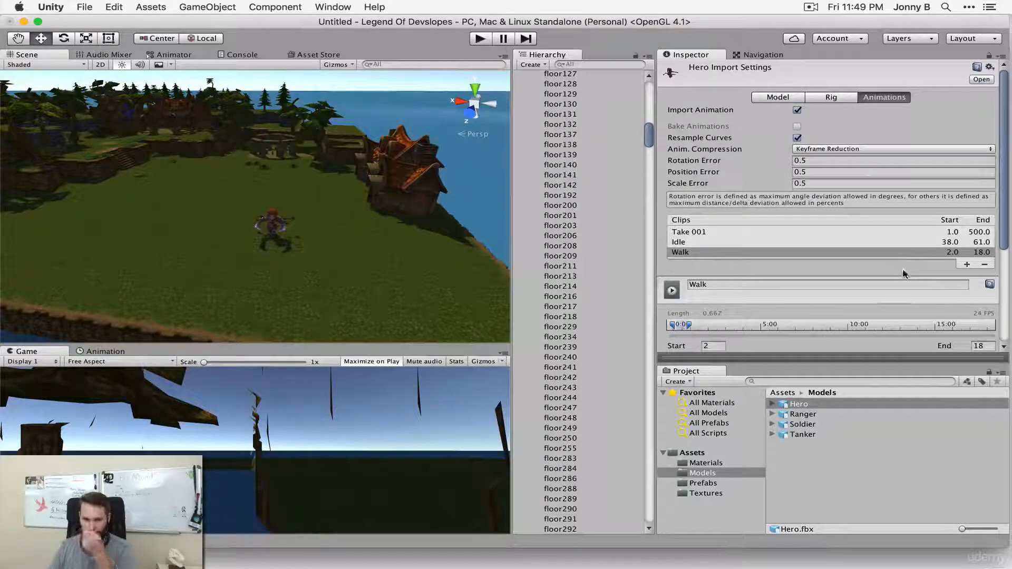
pyautogui.click(966, 265)
pyautogui.click(748, 293)
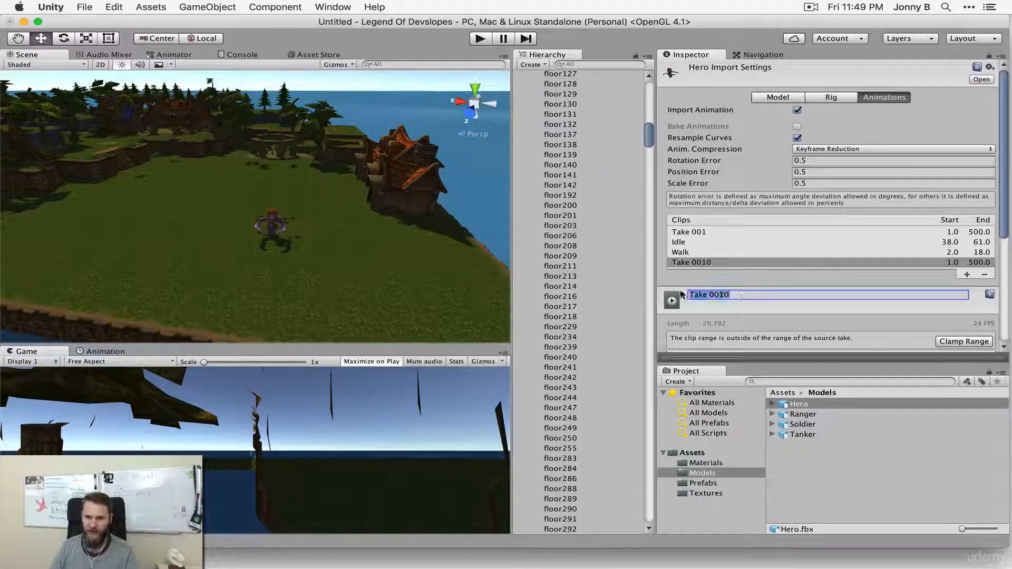
pyautogui.write('DoubleChop')
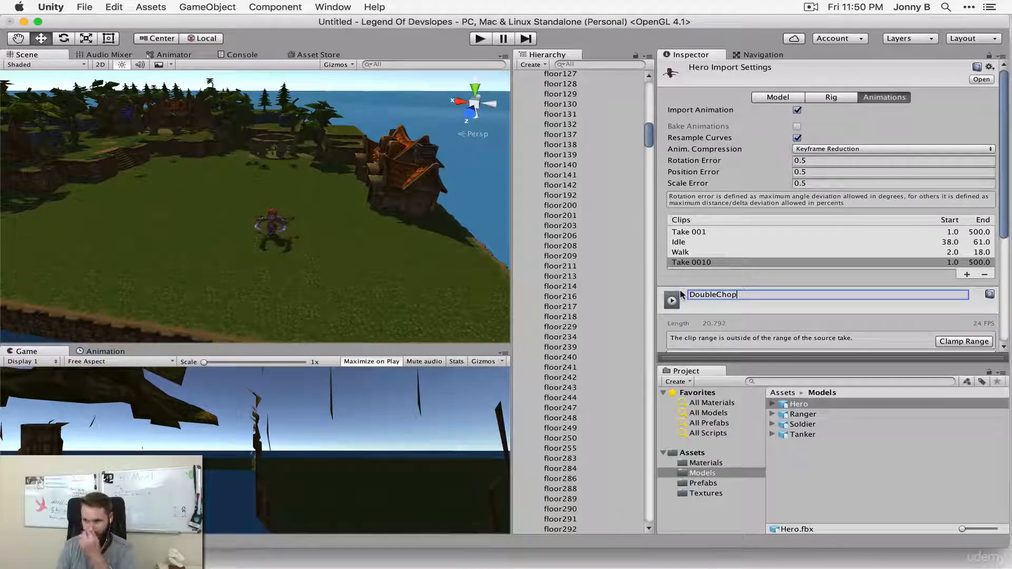
pyautogui.press('Return')
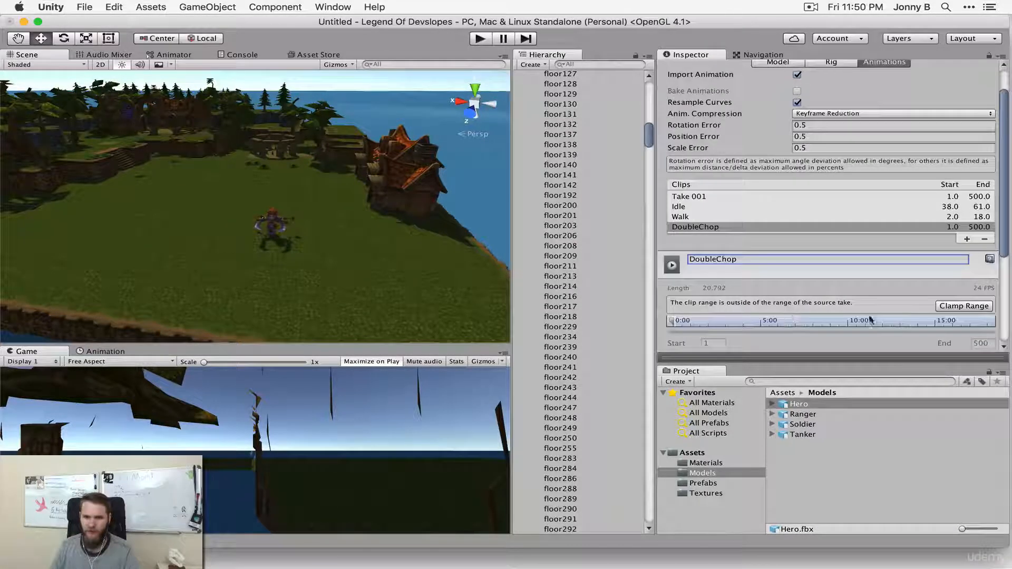
# - Clamp the DoubleChop clip to the source take's range and set its start frame to 282 and end frame to 312
pyautogui.scroll(-3, 906, 326)
pyautogui.click(949, 257)
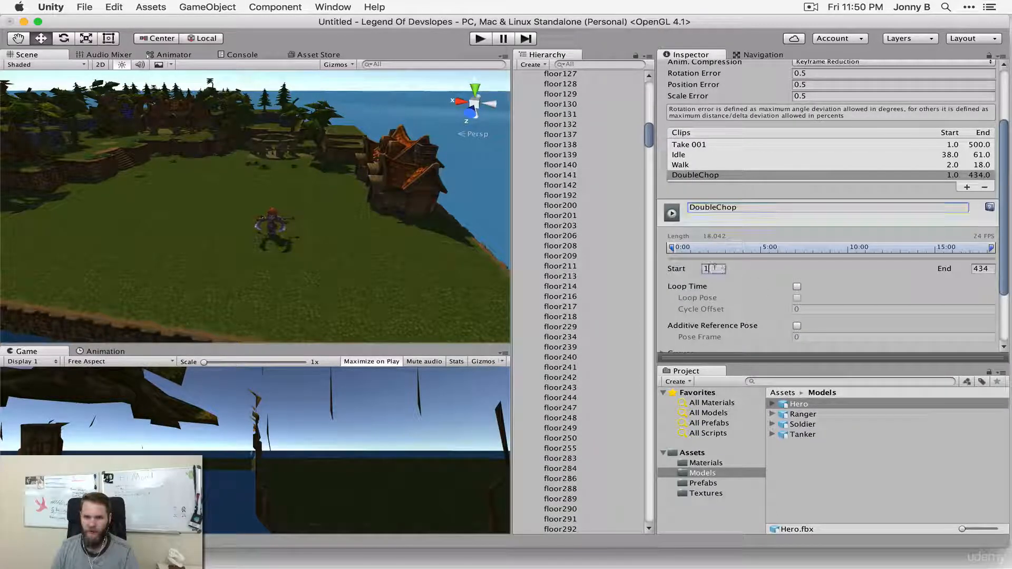
pyautogui.click(687, 274)
pyautogui.write('282')
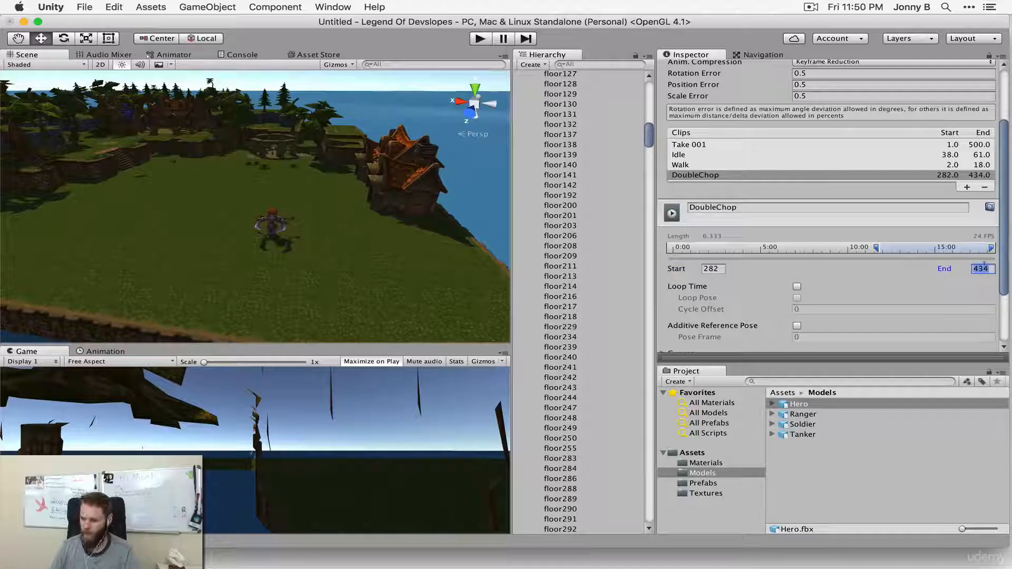
pyautogui.click(835, 286)
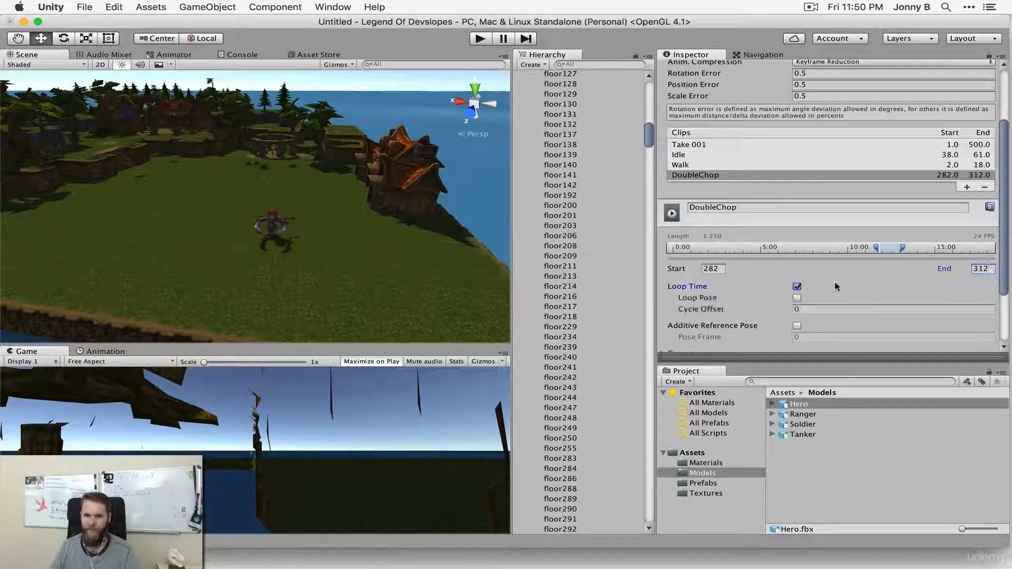
# - Turn off Loop Time for the DoubleChop clip and apply the Hero import settings
pyautogui.click(797, 286)
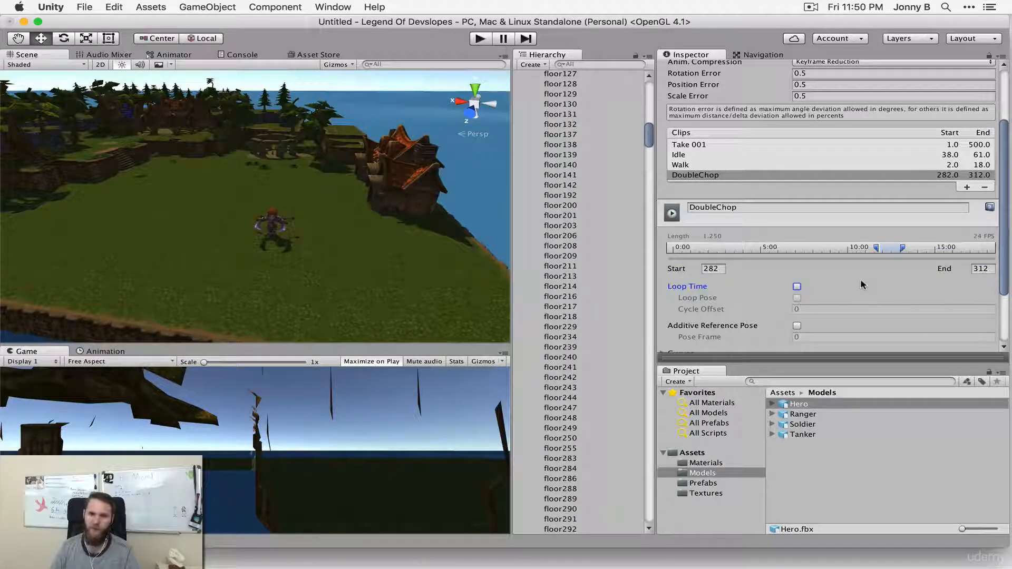
pyautogui.scroll(-1, 862, 286)
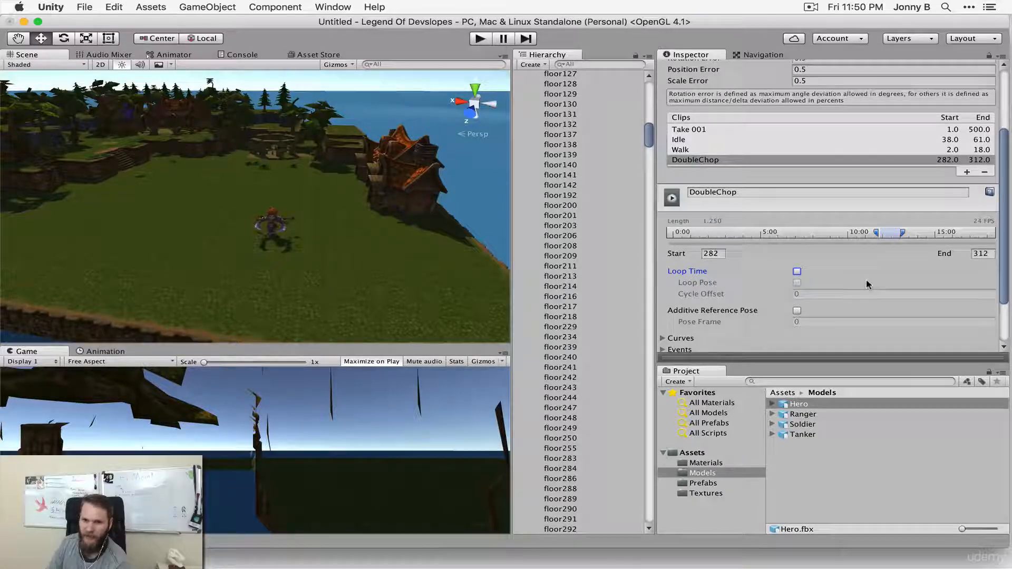
pyautogui.scroll(-4, 867, 287)
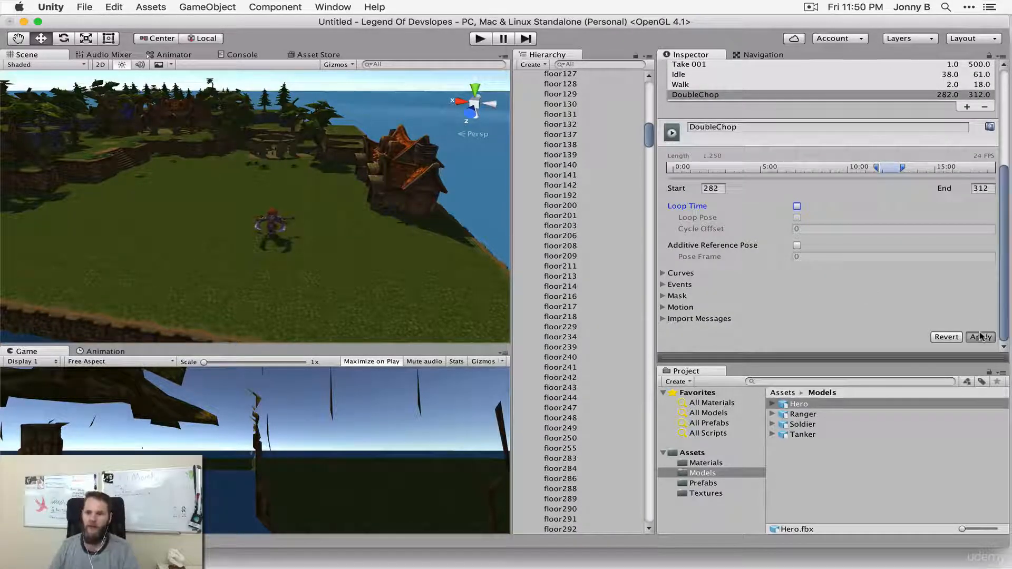
# - Expand the animation preview, play the DoubleChop clip, and collapse the preview
pyautogui.moveTo(876, 357); pyautogui.dragTo(870, 185)
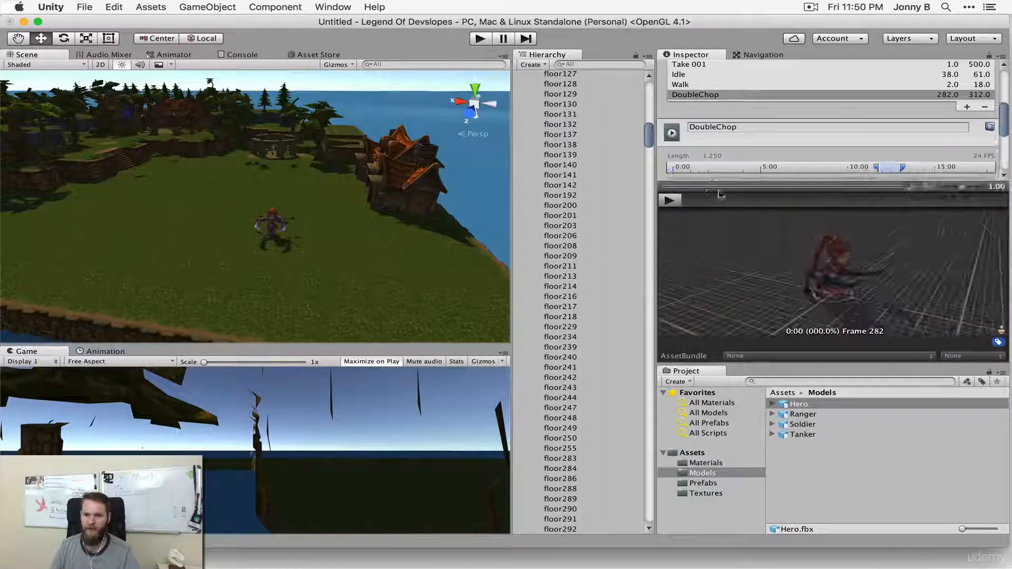
pyautogui.click(672, 199)
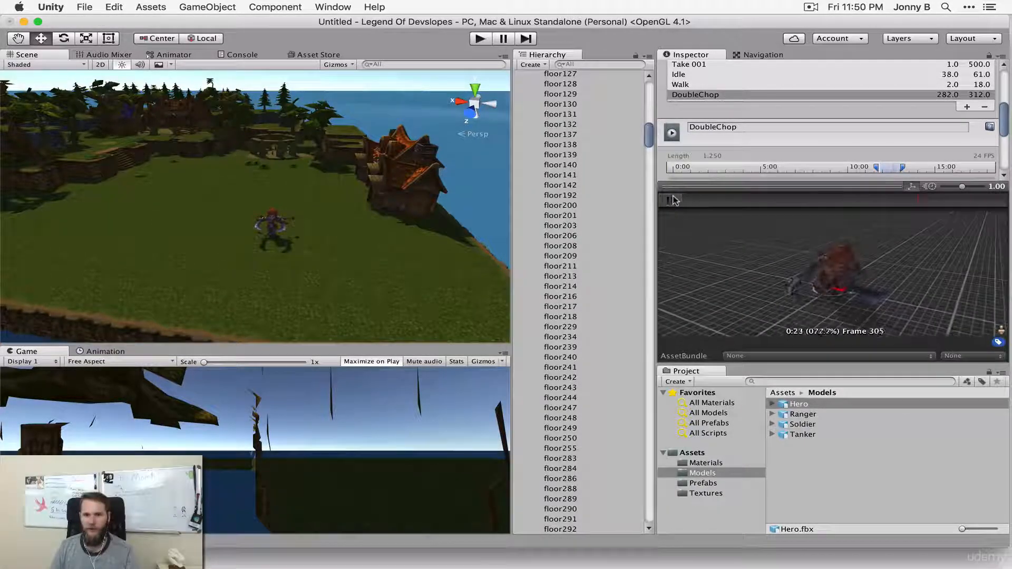
pyautogui.moveTo(760, 189)
pyautogui.mouseDown()
pyautogui.moveTo(760, 208)
pyautogui.moveTo(760, 197)
pyautogui.mouseUp()
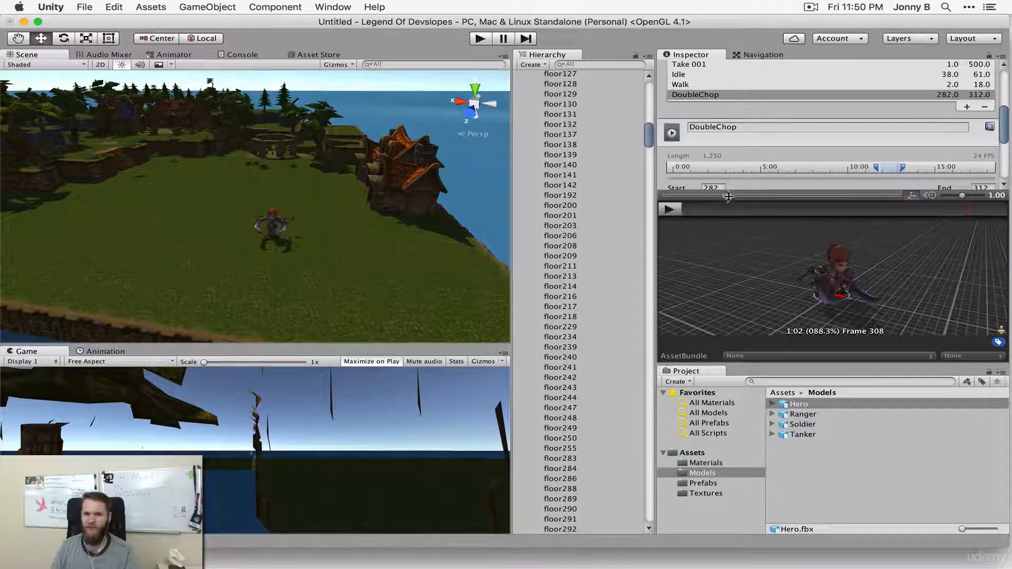
pyautogui.moveTo(726, 204); pyautogui.dragTo(790, 338)
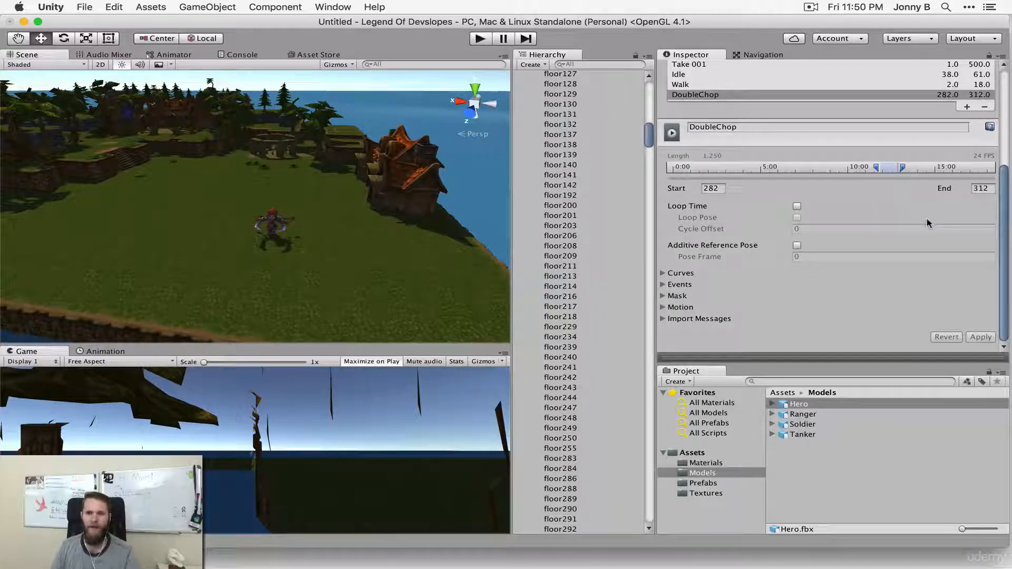
# - Add one more animation clip to the Hero model and name it SpinAttack
pyautogui.scroll(5, 949, 215)
pyautogui.scroll(-1, 929, 224)
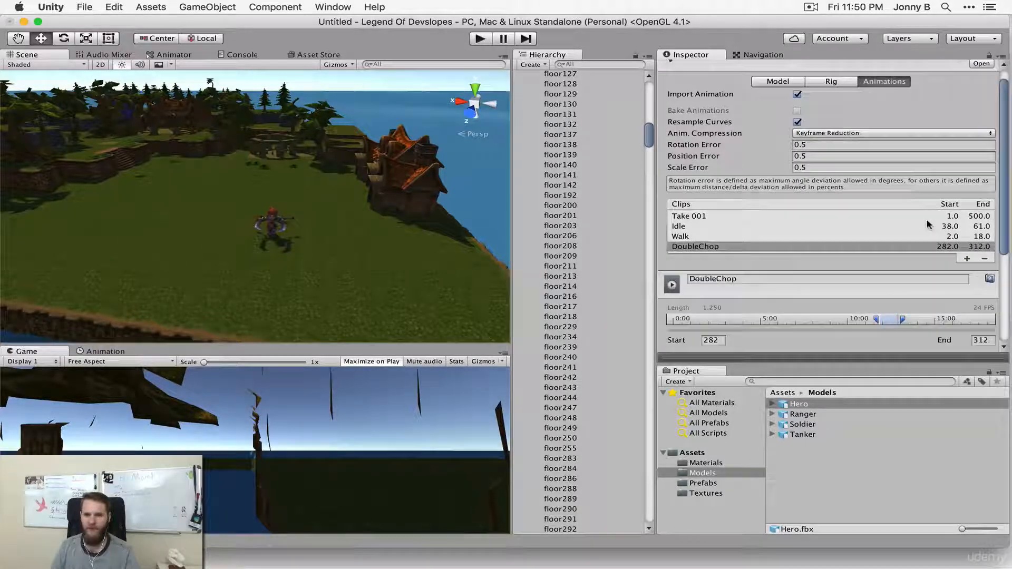
pyautogui.click(966, 259)
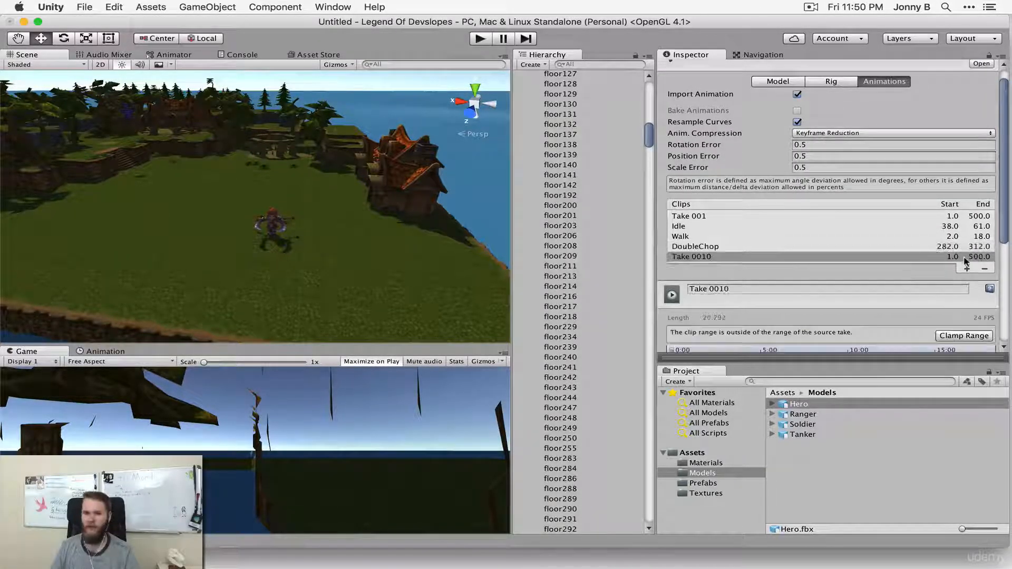
pyautogui.click(723, 289)
pyautogui.write('Spin')
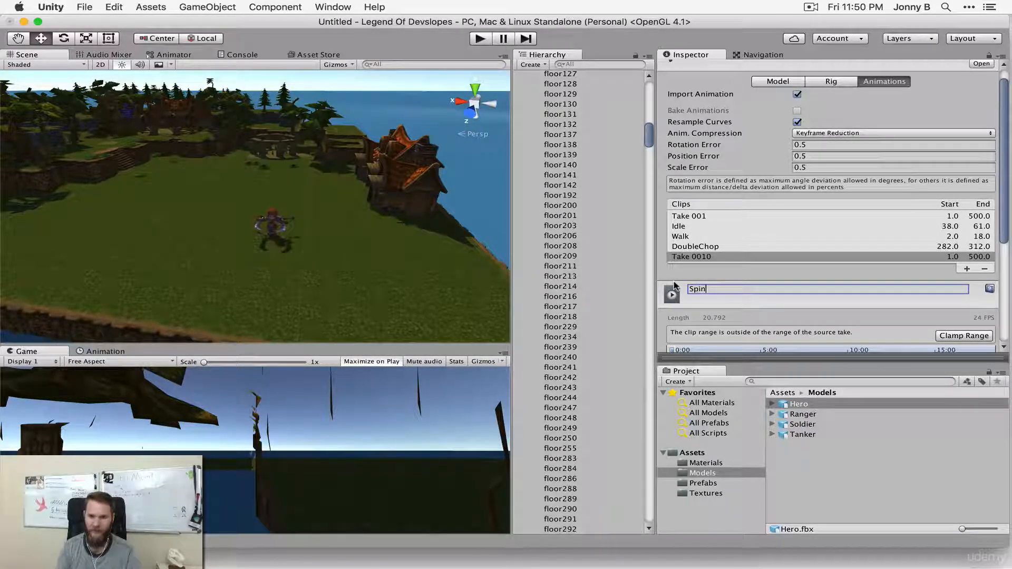
pyautogui.write('Attack')
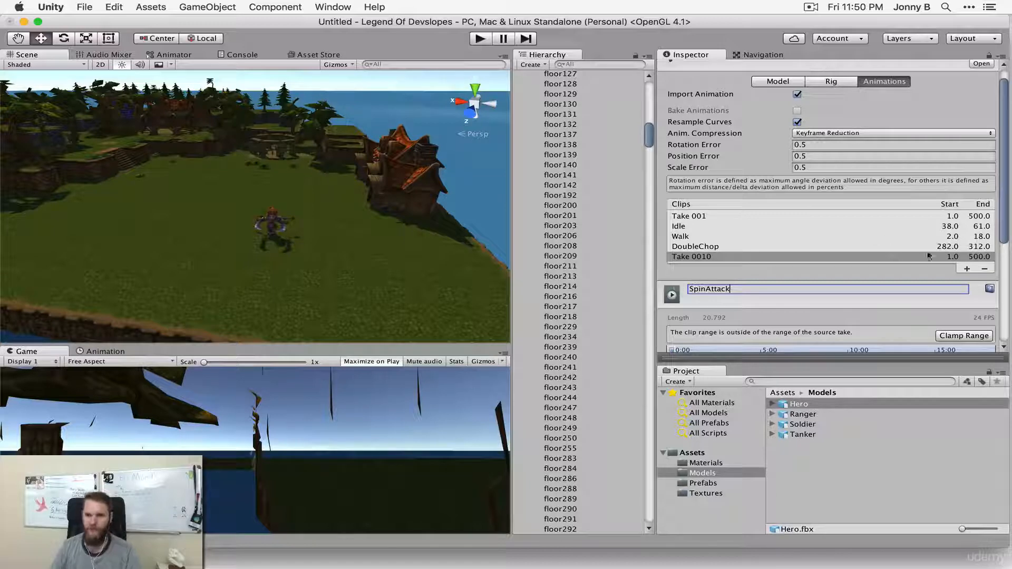
# - Clamp the SpinAttack clip to the source take's range, set its start frame to 89 and end frame to 124, and apply the import settings
pyautogui.scroll(-2, 917, 286)
pyautogui.click(963, 299)
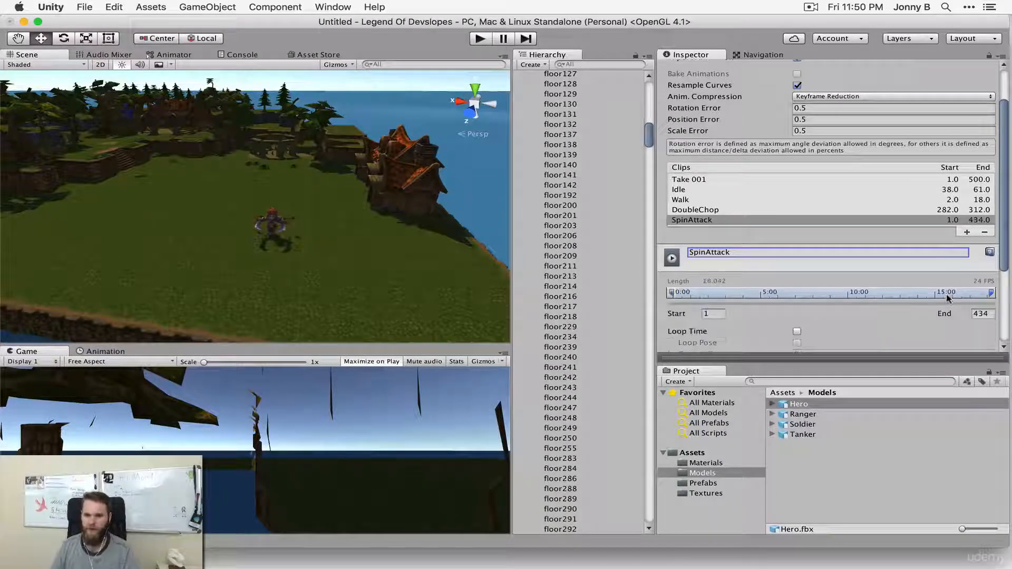
pyautogui.scroll(-2, 852, 263)
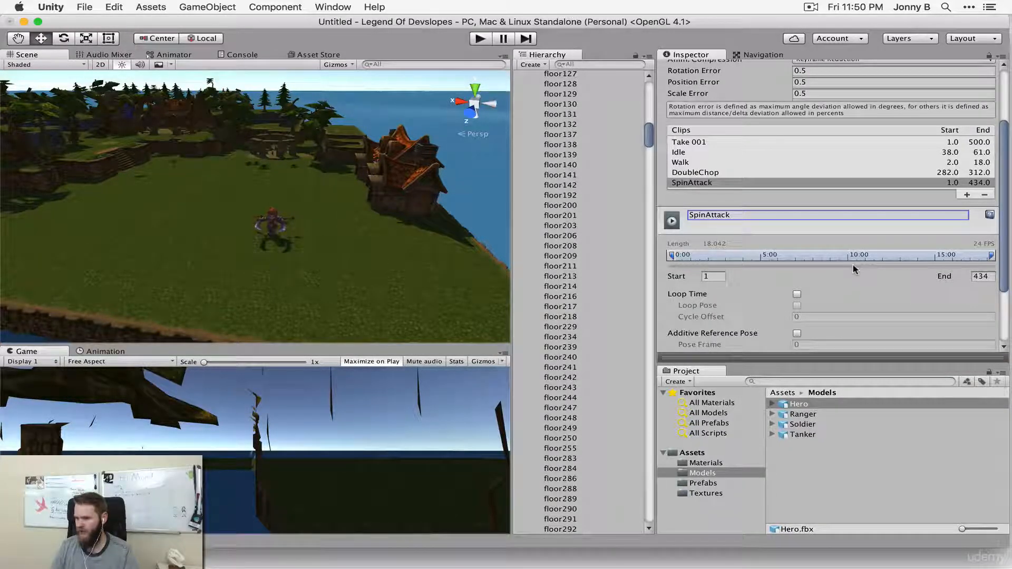
pyautogui.click(713, 275)
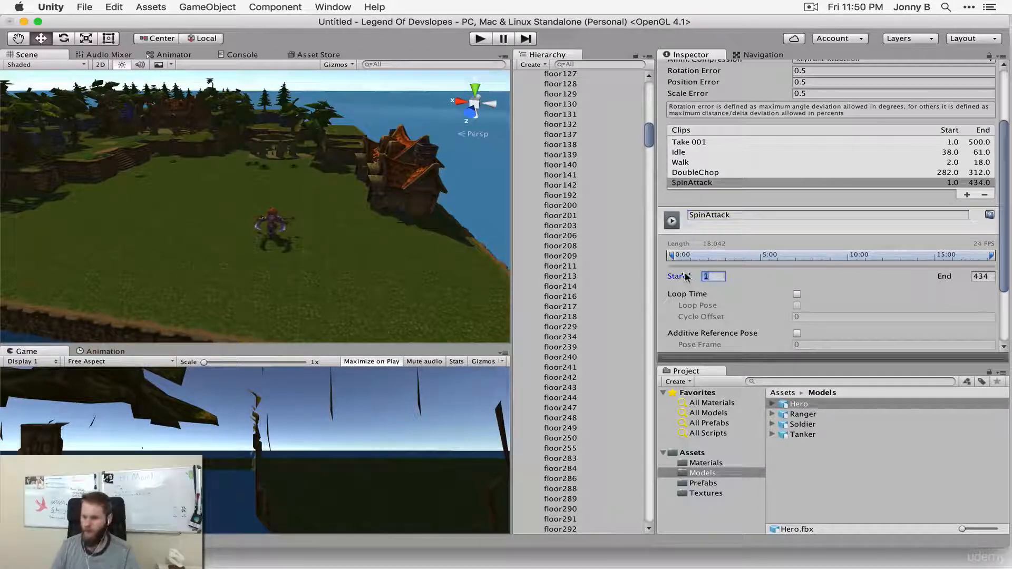
pyautogui.write('89')
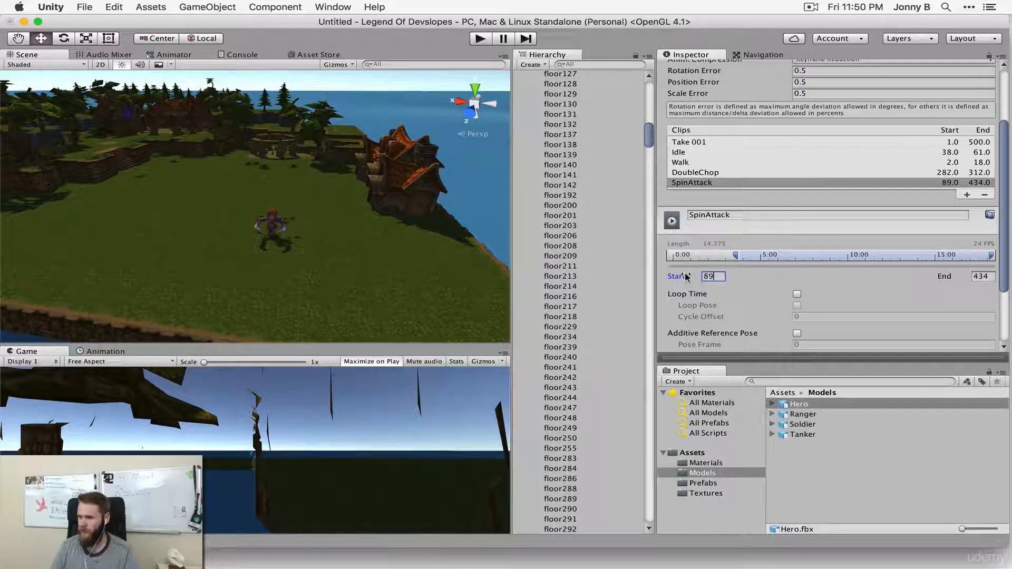
pyautogui.click(979, 275)
pyautogui.write('124')
pyautogui.press('Return')
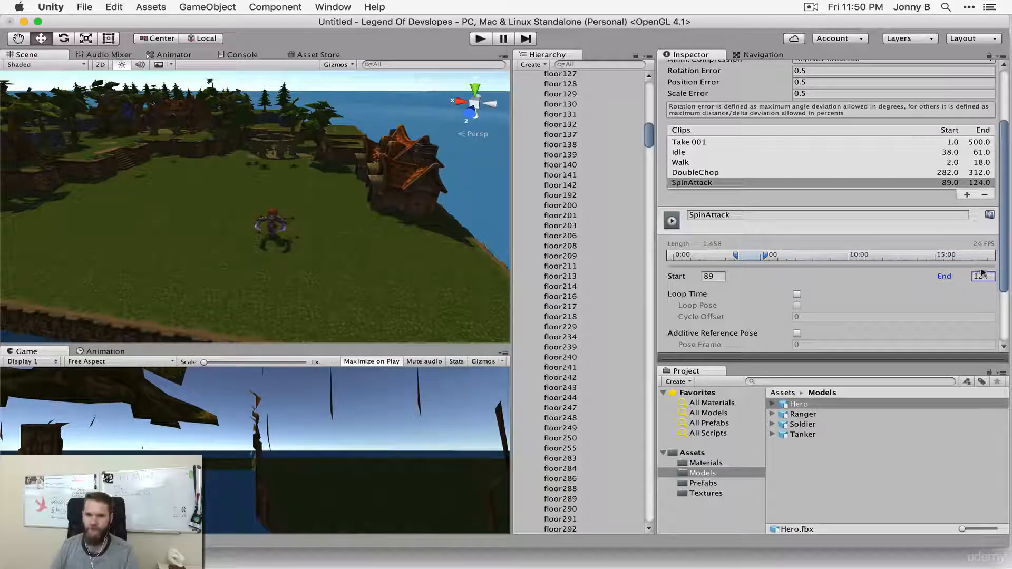
pyautogui.scroll(-2, 1004, 274)
pyautogui.scroll(-2, 1006, 275)
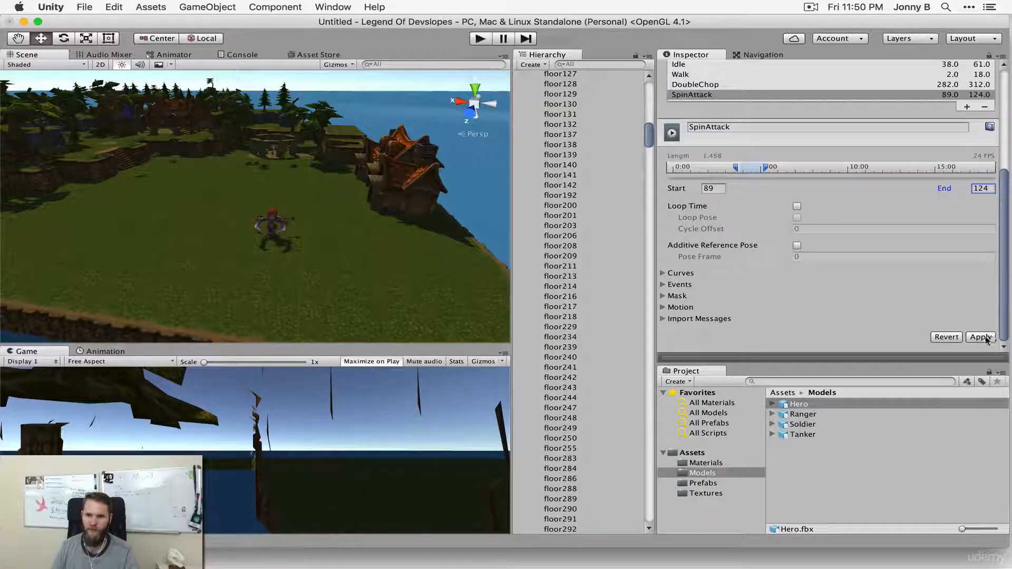
# - Expand the animation preview, play the SpinAttack clip, and collapse the preview
pyautogui.moveTo(890, 359); pyautogui.dragTo(768, 186)
pyautogui.click(675, 186)
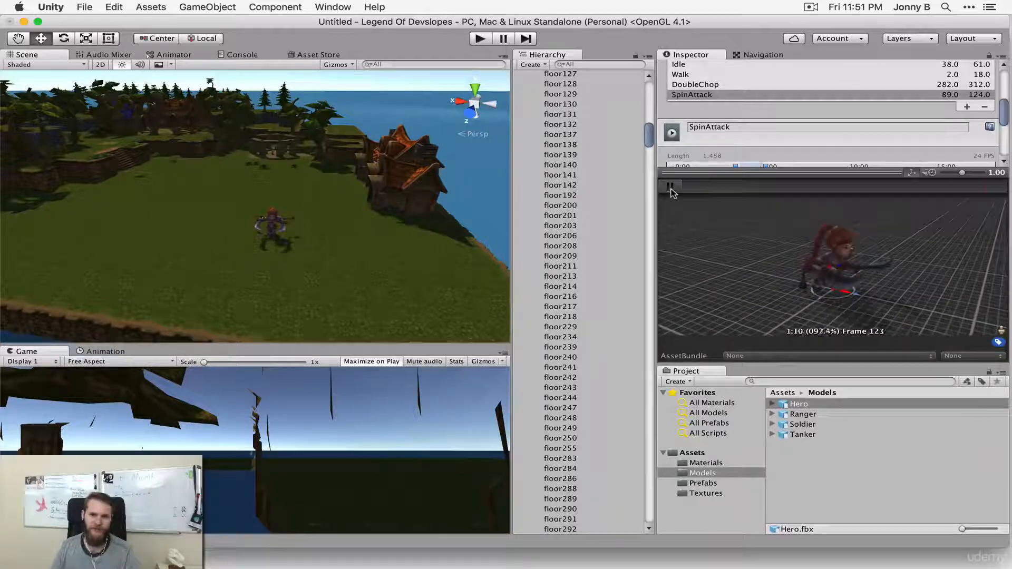
pyautogui.click(673, 188)
pyautogui.moveTo(795, 182); pyautogui.dragTo(824, 334)
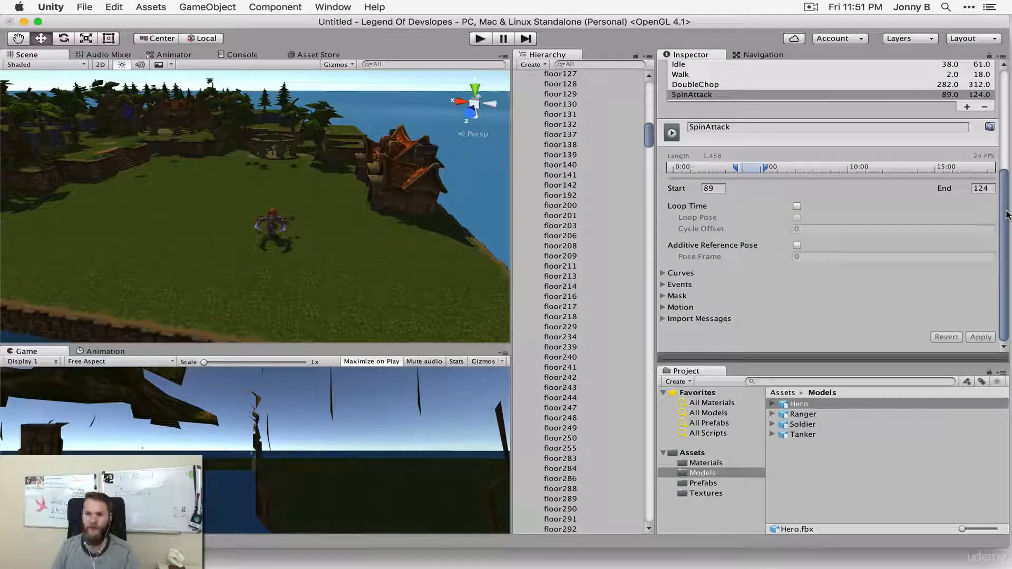
# - Add another animation clip to the Hero model and name it Hurt
pyautogui.scroll(6, 1006, 220)
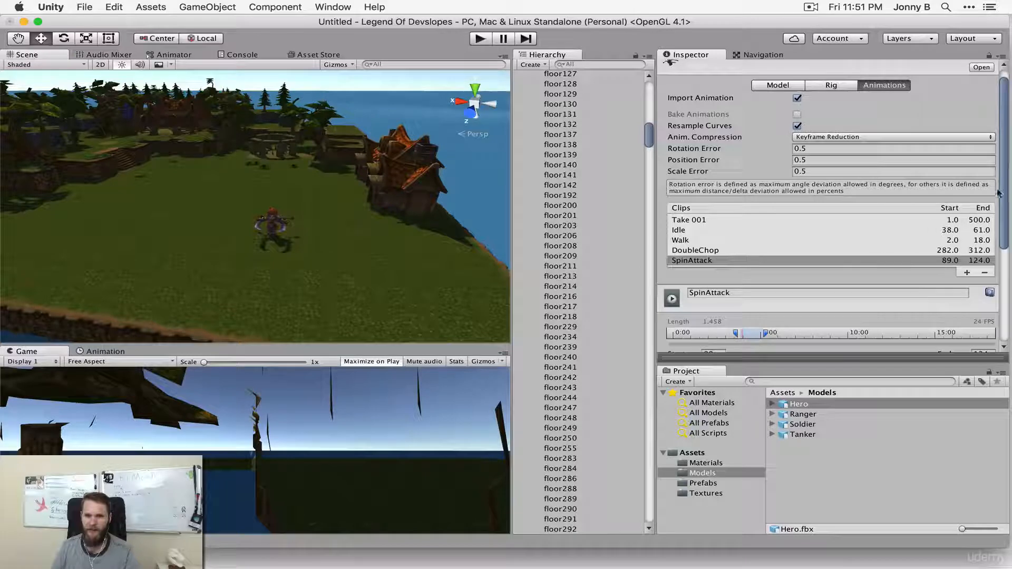
pyautogui.scroll(-3, 1005, 181)
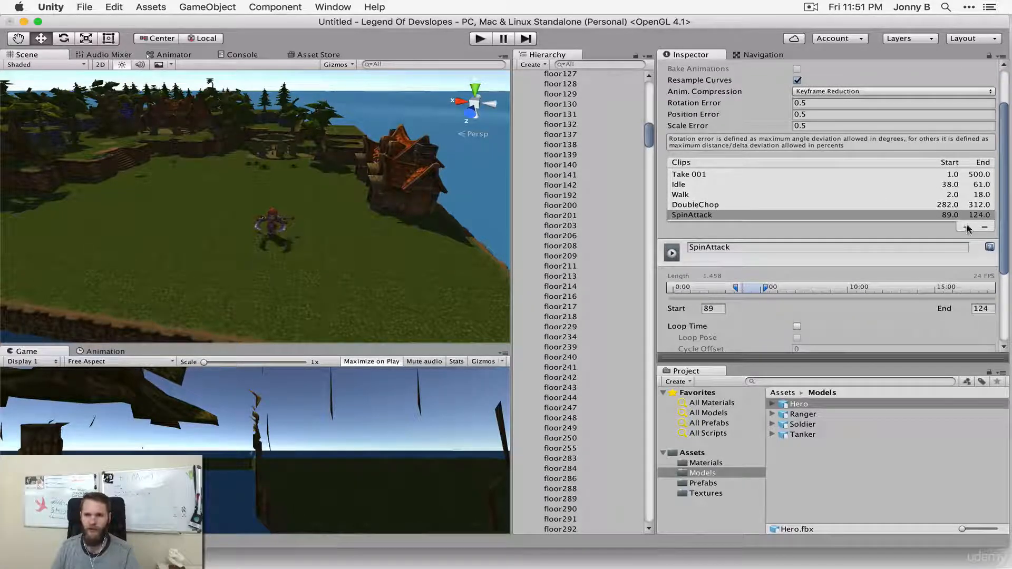
pyautogui.click(966, 226)
pyautogui.click(773, 256)
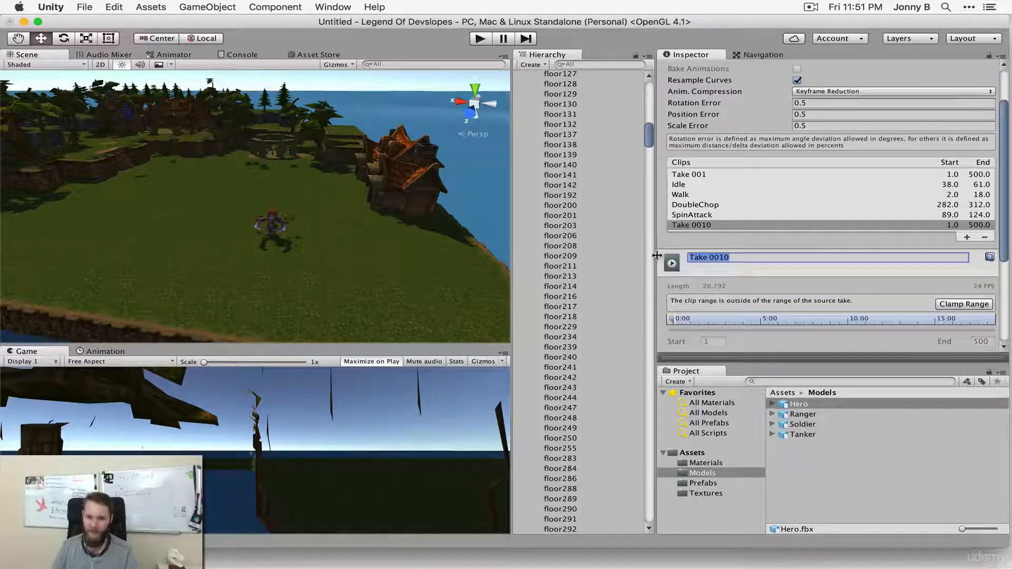
pyautogui.write('Hurt')
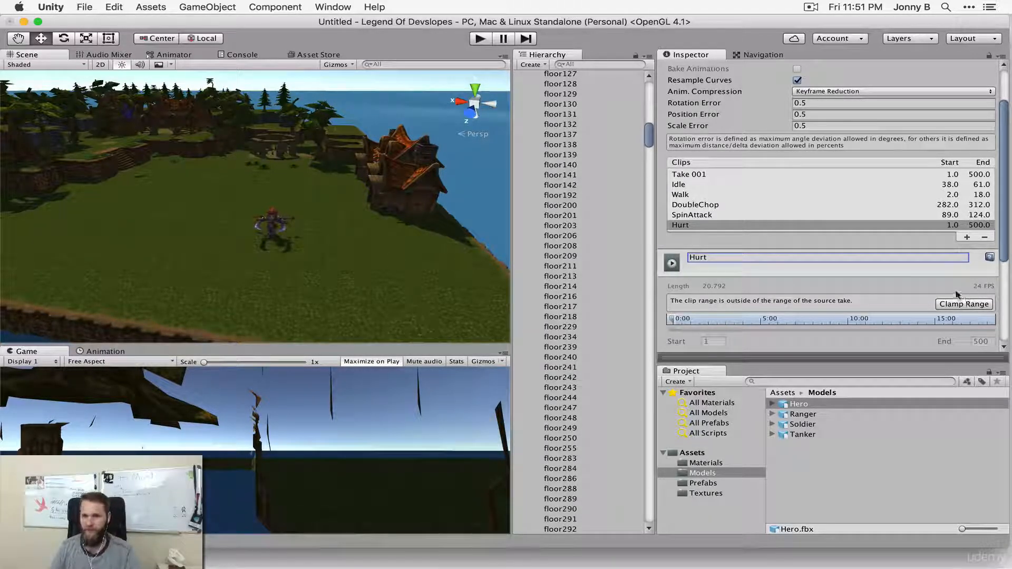
# - Clamp the Hurt clip to the source take's range, set its start frame to 384 and end frame to 408, and apply the import settings
pyautogui.scroll(-1, 957, 294)
pyautogui.click(959, 274)
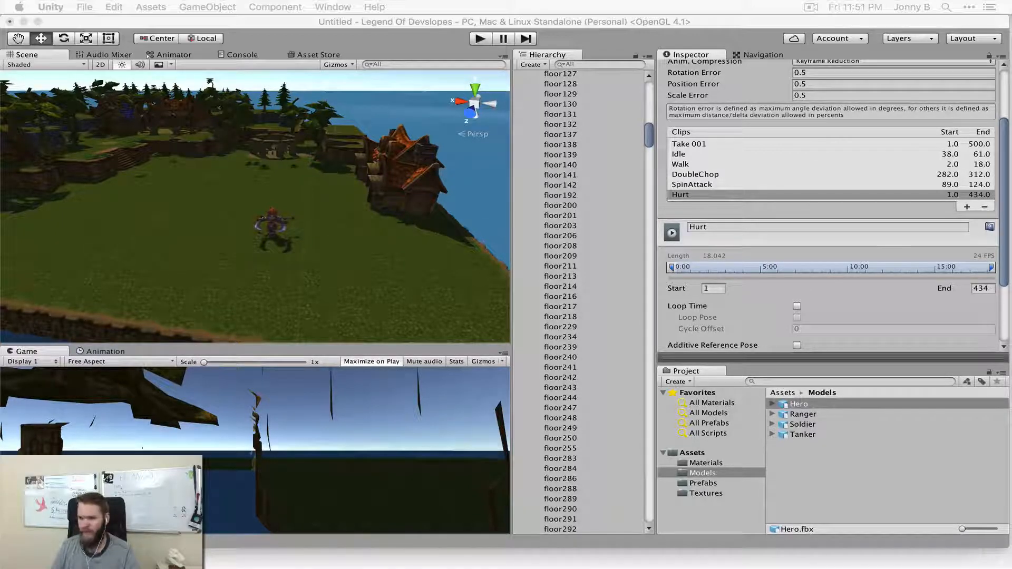
pyautogui.click(695, 290)
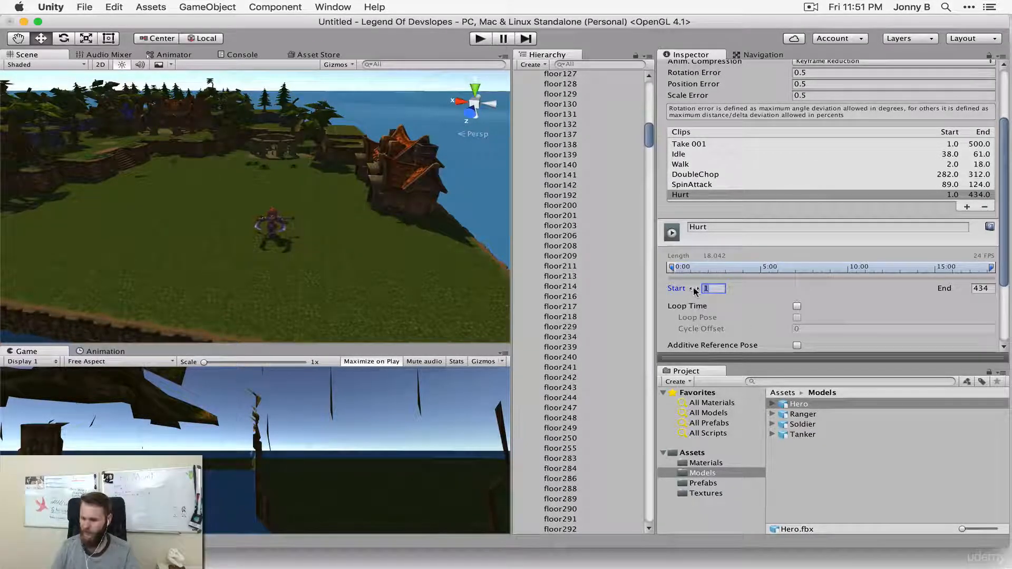
pyautogui.write('384')
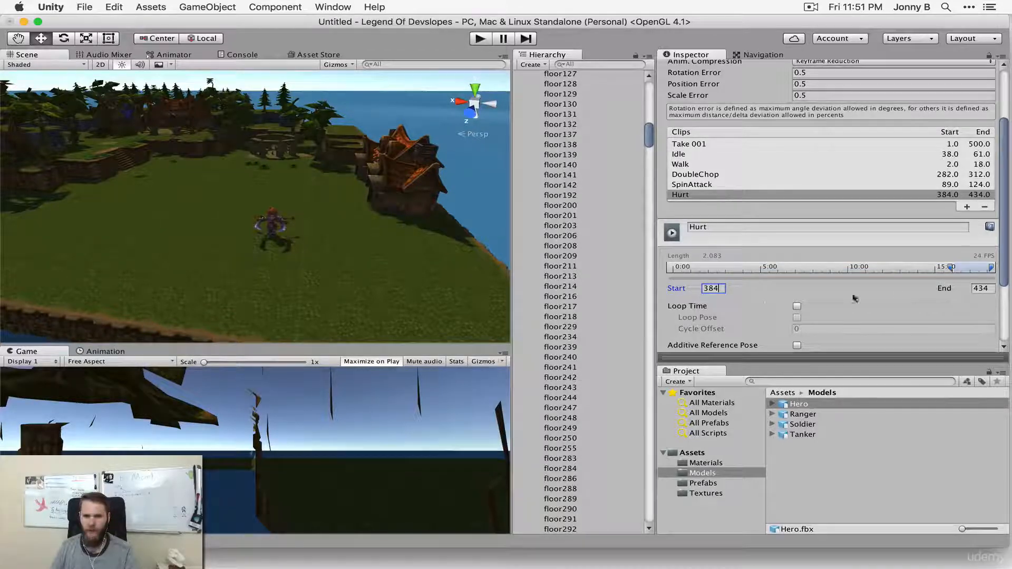
pyautogui.click(982, 287)
pyautogui.write('408')
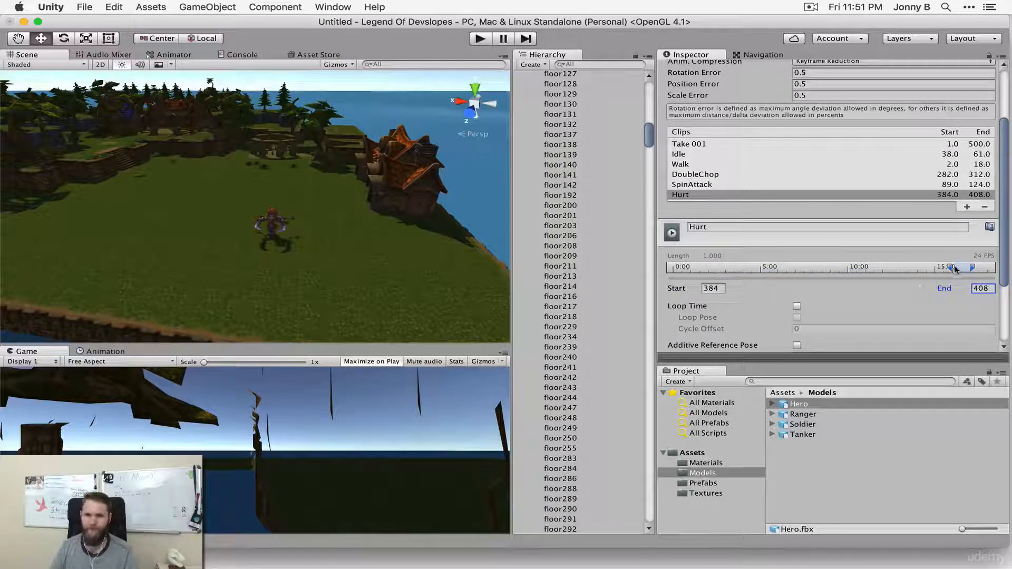
pyautogui.scroll(-5, 783, 228)
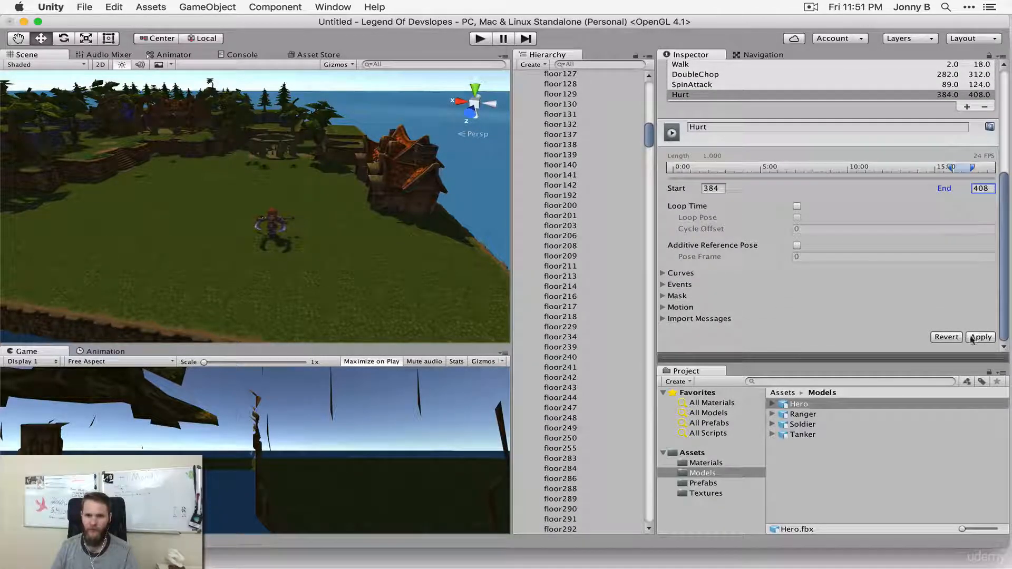
pyautogui.click(975, 338)
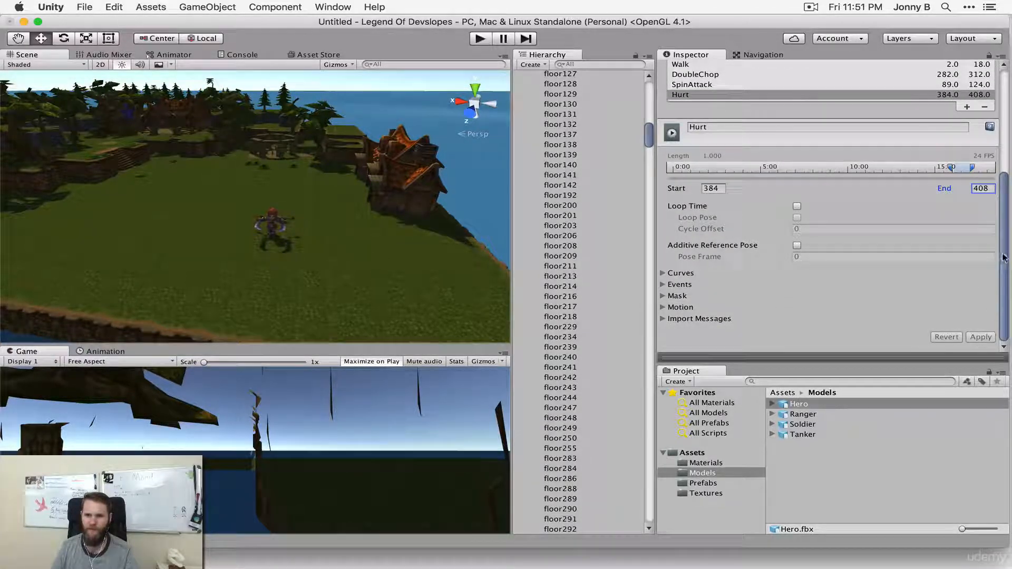
# - Expand the animation preview, play the Hurt clip, and collapse the preview
pyautogui.moveTo(823, 360); pyautogui.dragTo(822, 167)
pyautogui.click(671, 187)
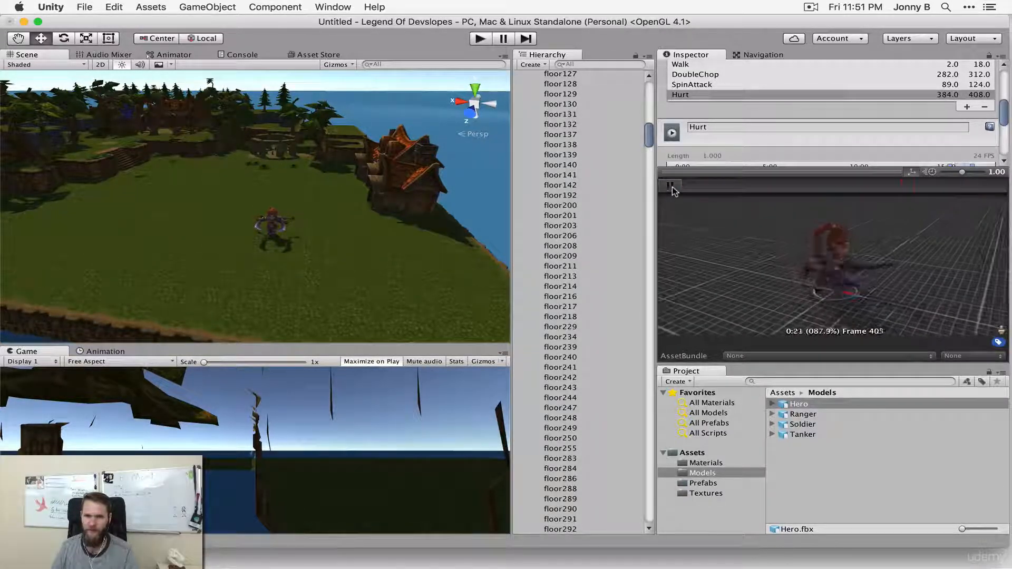
pyautogui.moveTo(731, 172); pyautogui.dragTo(731, 359)
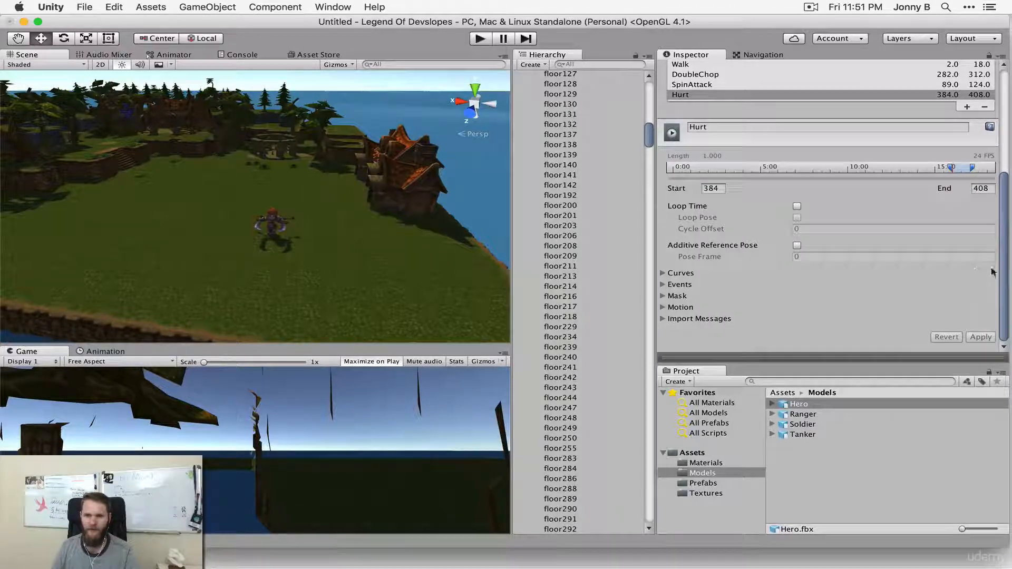
# - Add a further animation clip to the Hero model and name it Die
pyautogui.moveTo(1003, 281); pyautogui.dragTo(998, 168)
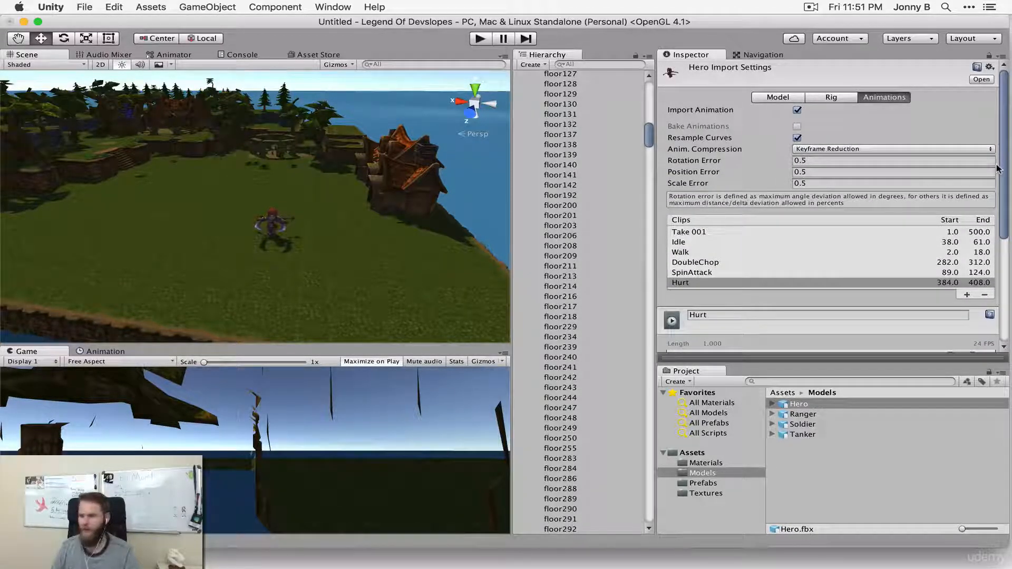
pyautogui.moveTo(1003, 170)
pyautogui.mouseDown()
pyautogui.moveTo(1002, 189)
pyautogui.moveTo(1003, 169)
pyautogui.mouseUp()
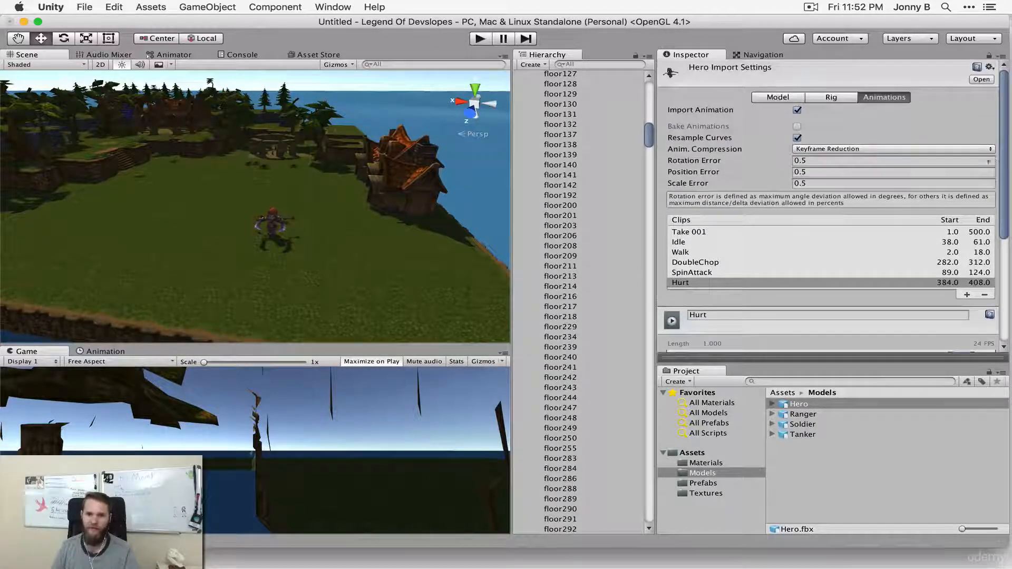
pyautogui.click(967, 296)
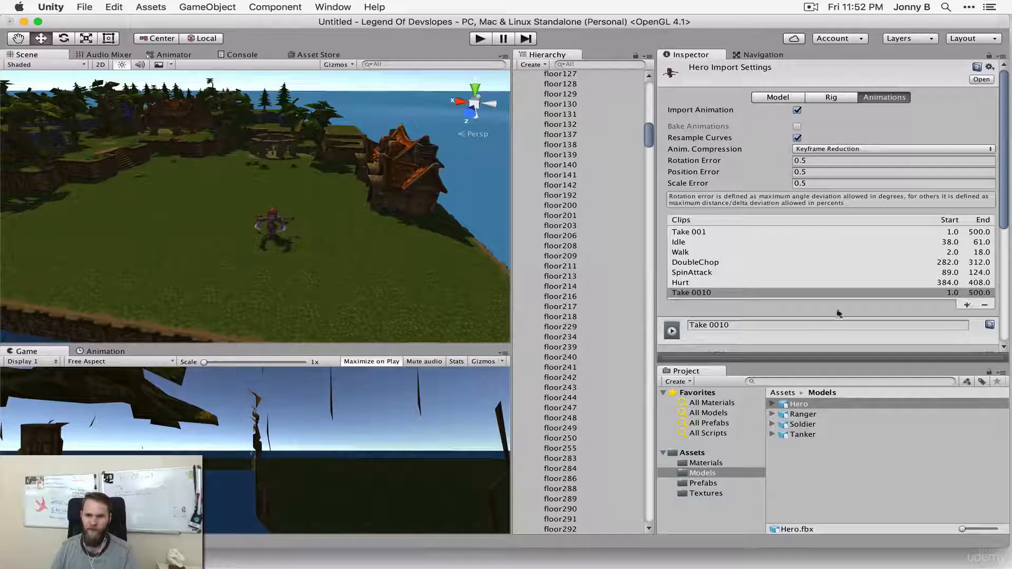
pyautogui.click(787, 324)
pyautogui.write('Die')
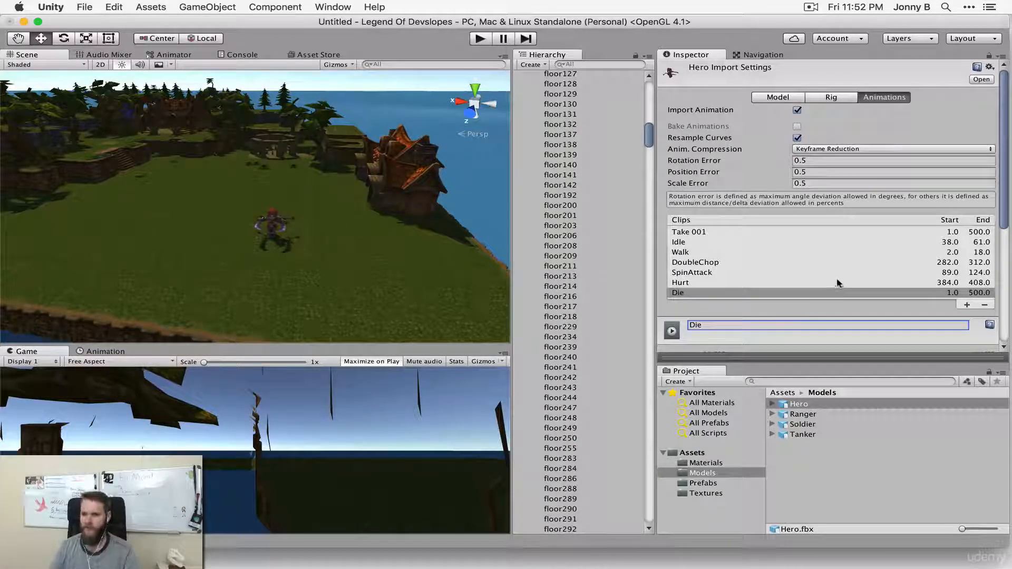
# - Clamp the Die clip to the source take's range and open its start frame for editing
pyautogui.scroll(-8, 896, 290)
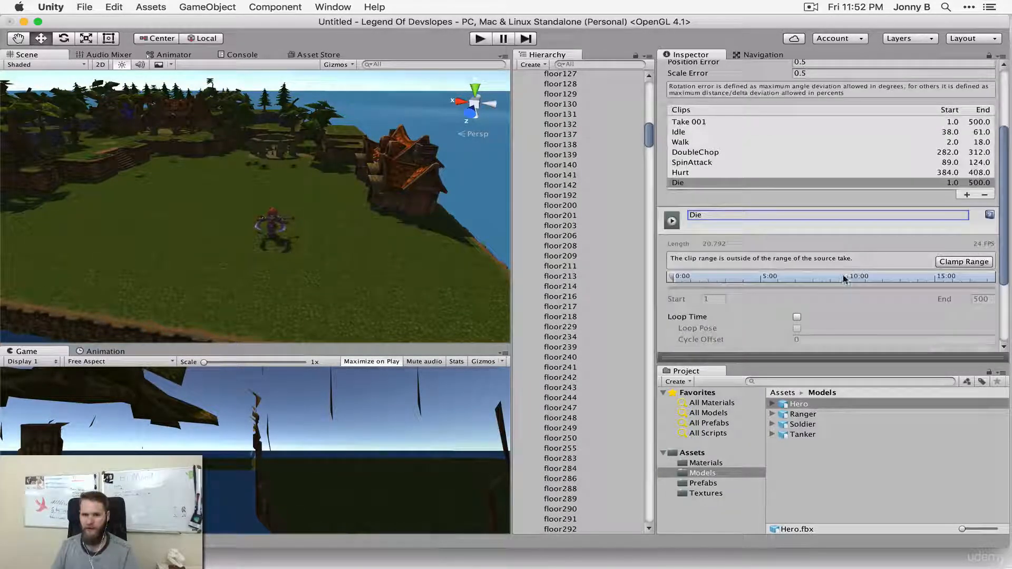
pyautogui.click(972, 244)
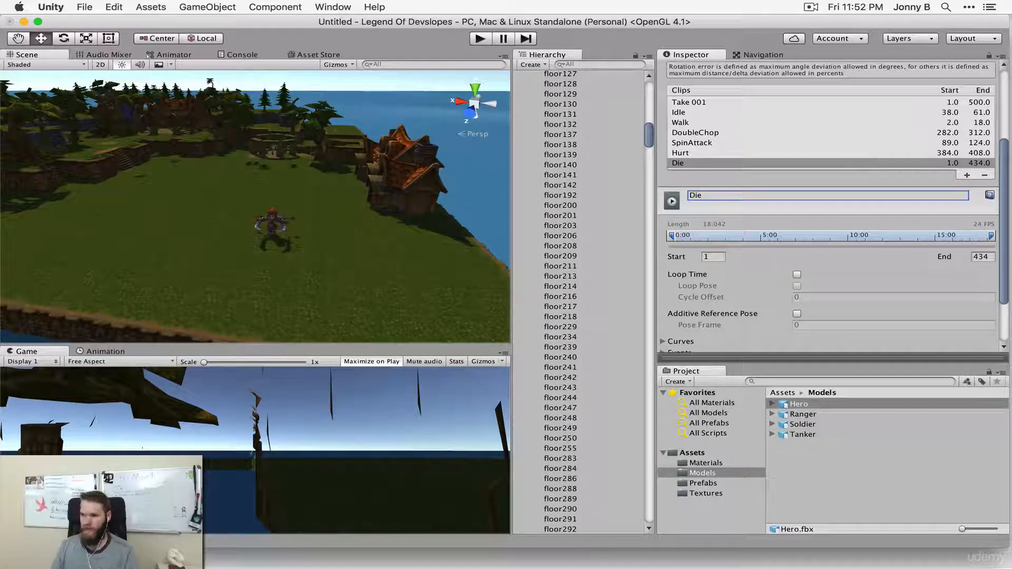
pyautogui.click(701, 256)
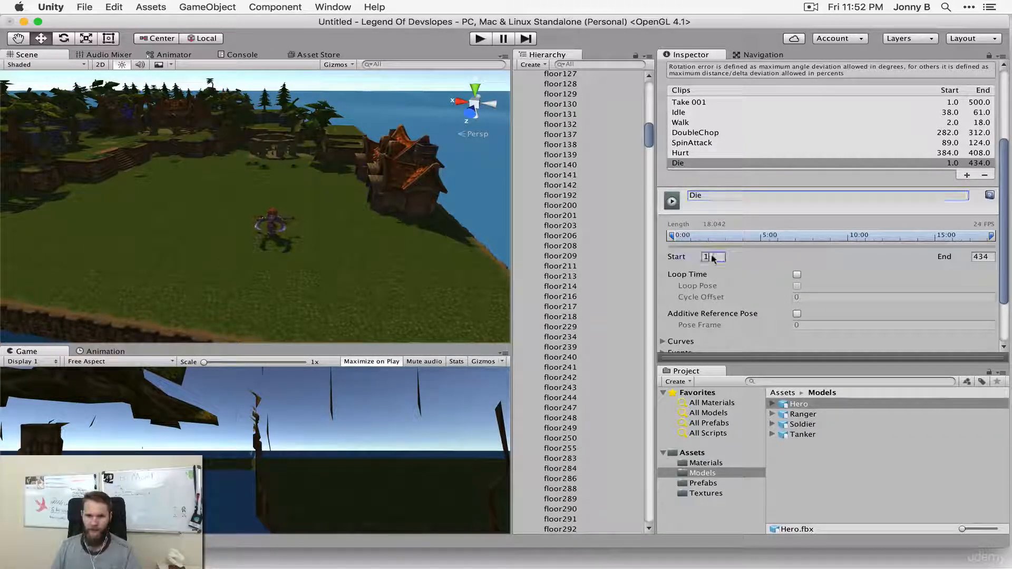
# - Set the Hero's Die clip to start at frame 250 and end at frame 279, and apply the import settings
pyautogui.write('250')
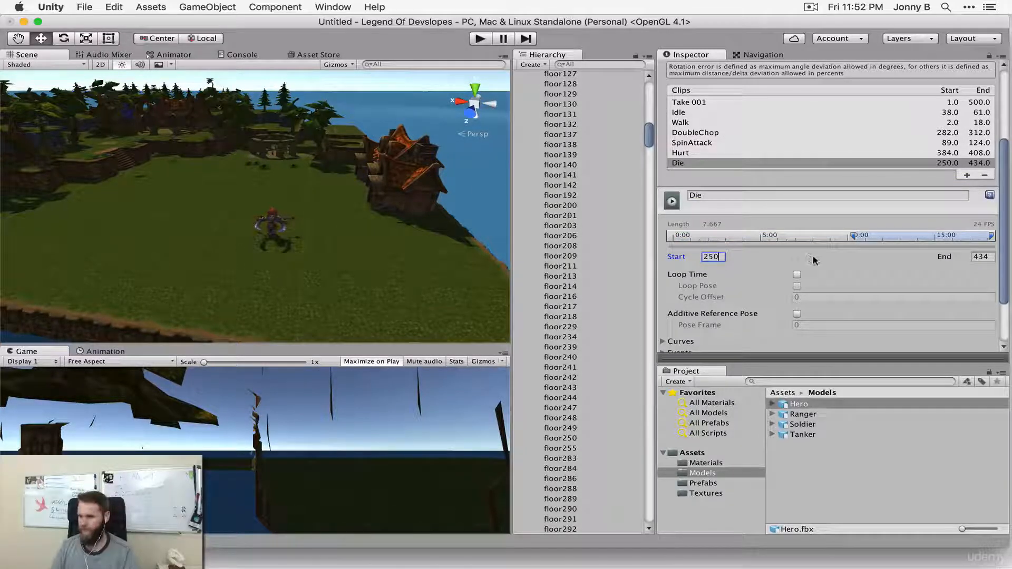
pyautogui.click(981, 257)
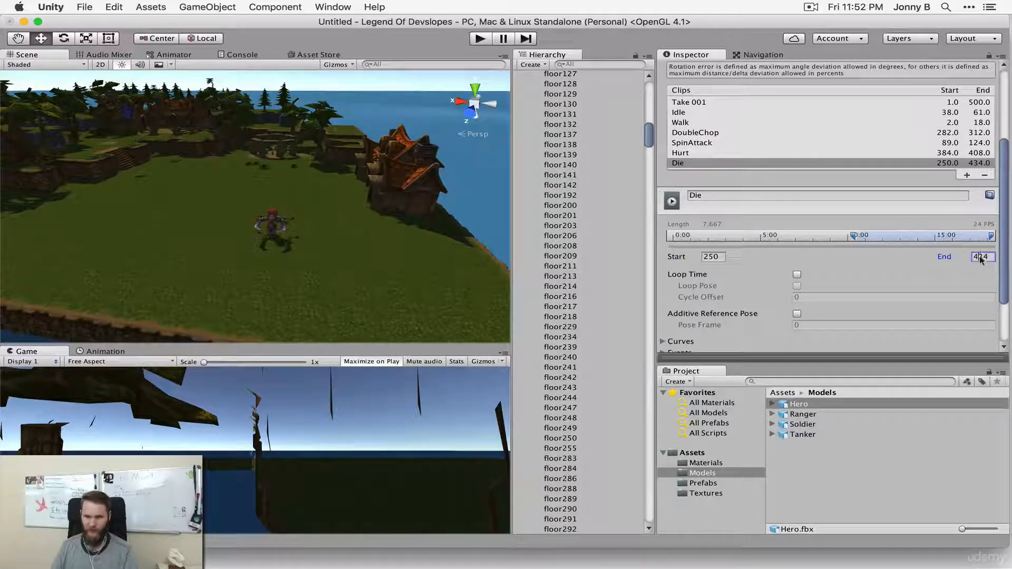
pyautogui.write('279')
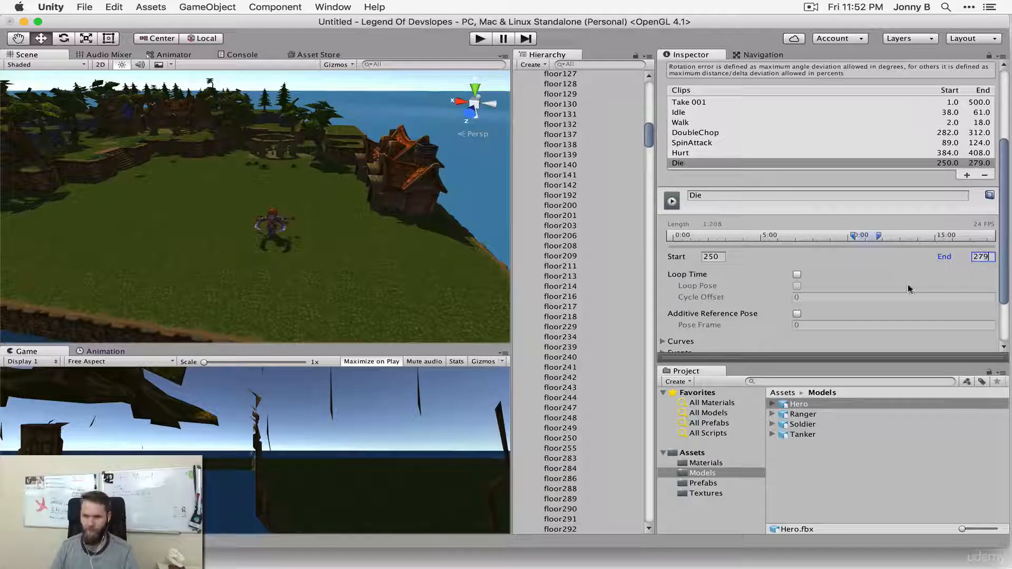
pyautogui.moveTo(1001, 238); pyautogui.dragTo(1002, 284)
pyautogui.click(981, 338)
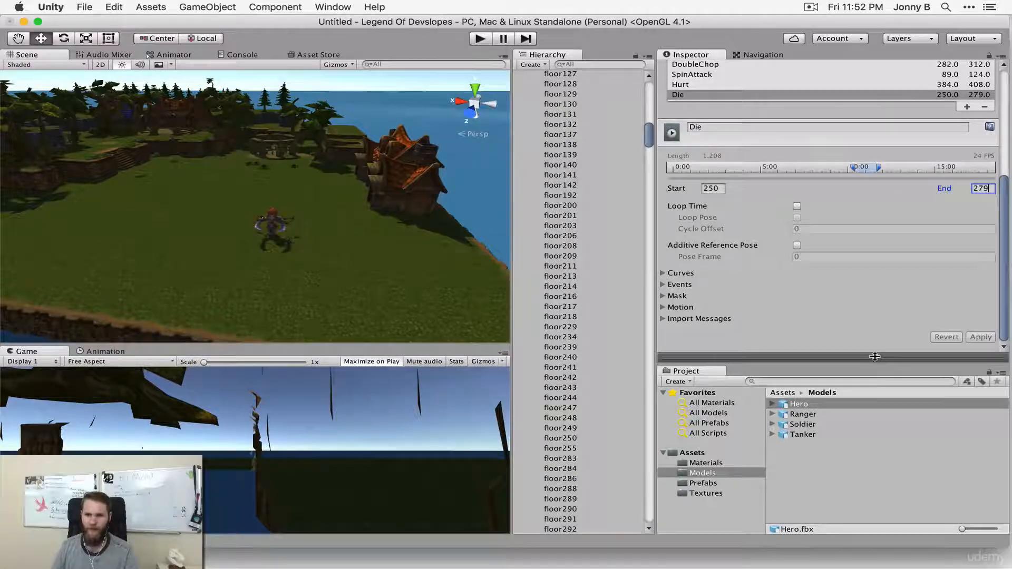
# - Play the Die clip in the animation preview and review the Hero's list of clips with their frame ranges
pyautogui.moveTo(875, 357); pyautogui.dragTo(794, 153)
pyautogui.click(669, 173)
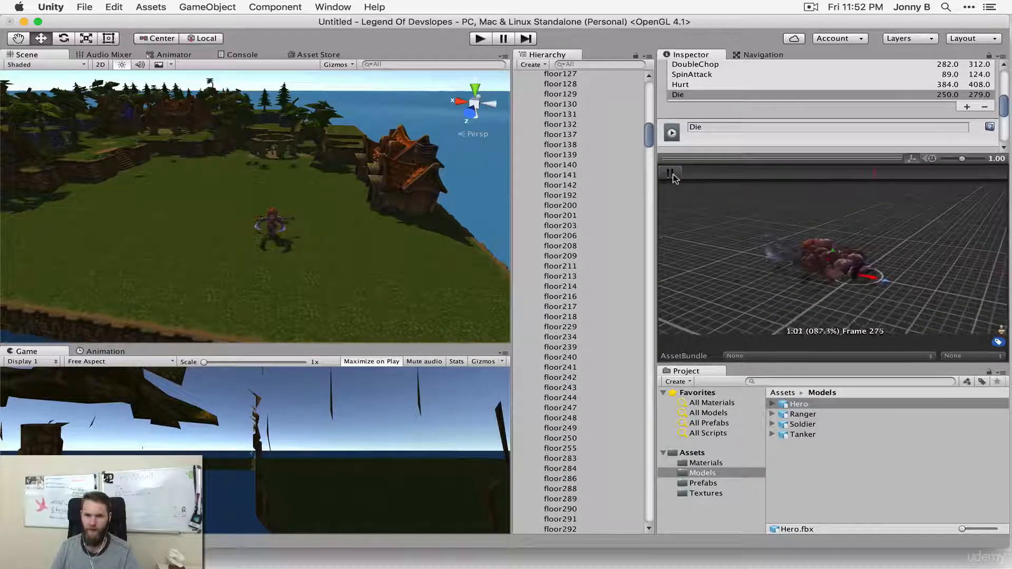
pyautogui.click(669, 172)
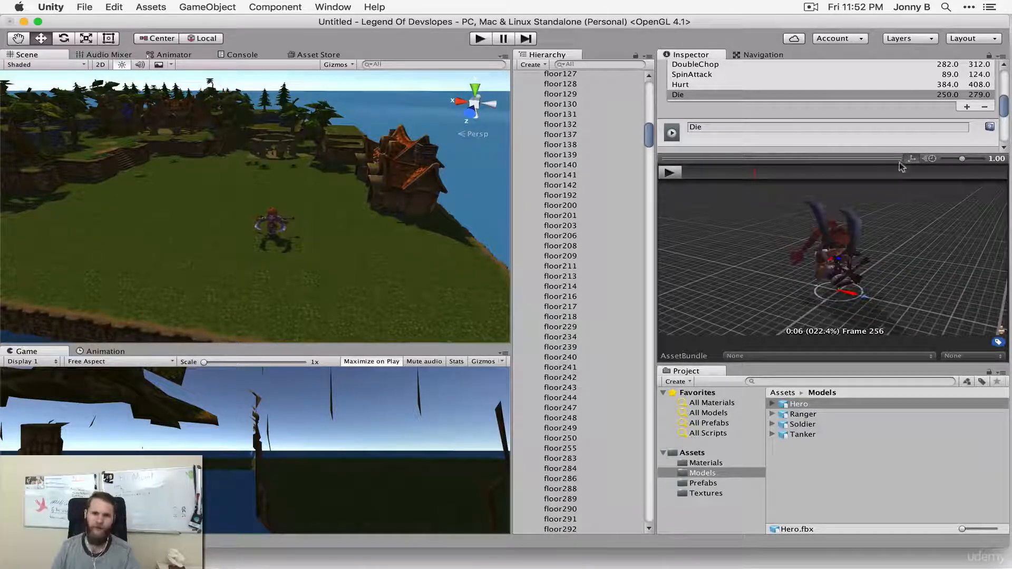
pyautogui.moveTo(862, 158); pyautogui.dragTo(869, 359)
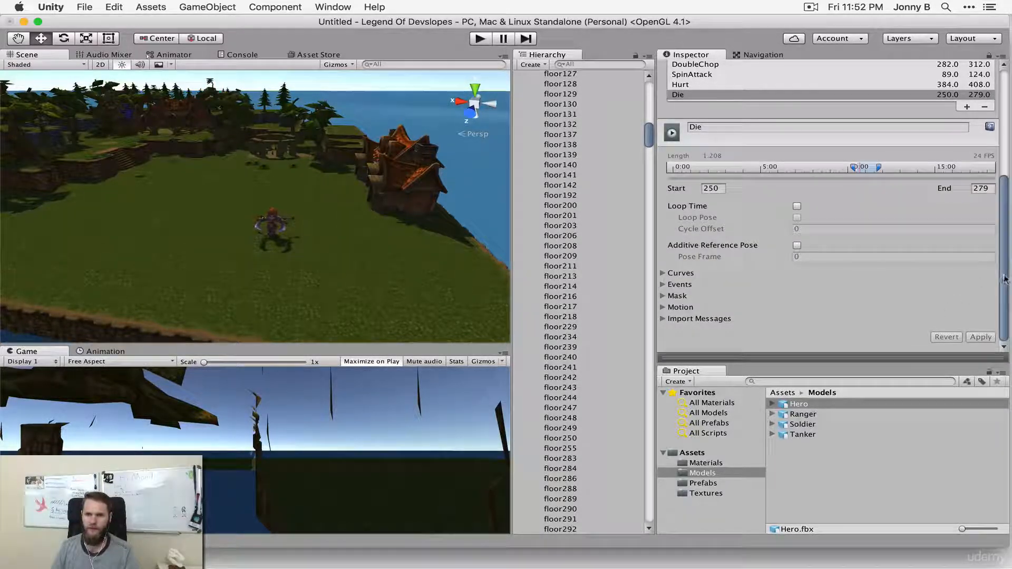
pyautogui.scroll(5, 1003, 279)
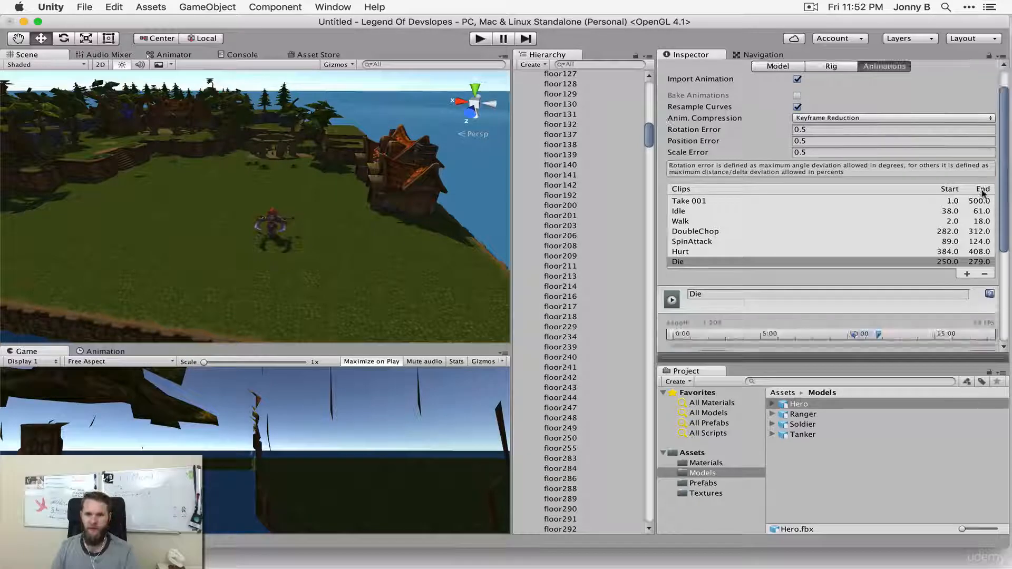
pyautogui.scroll(-2, 984, 201)
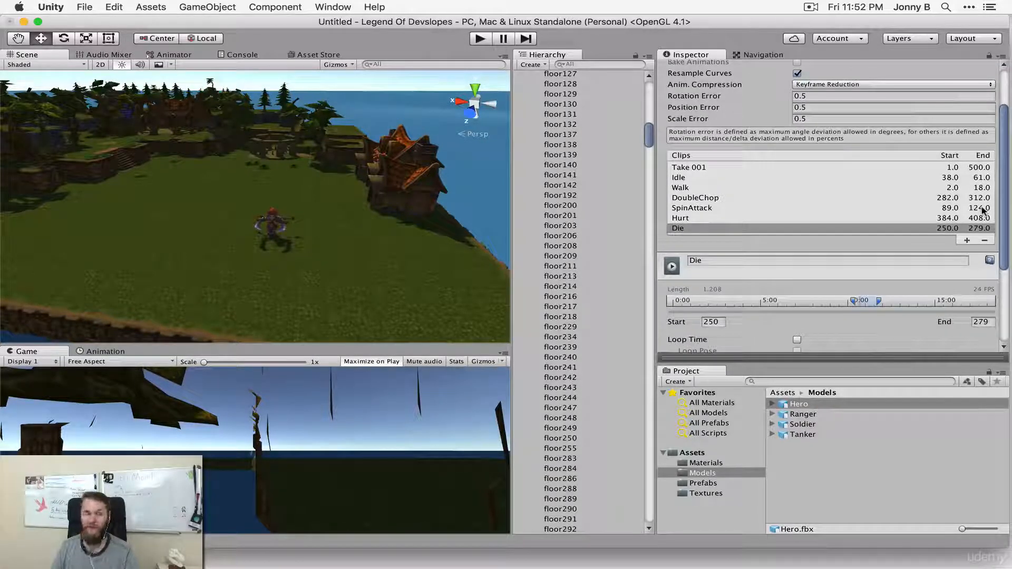
pyautogui.scroll(-5, 984, 211)
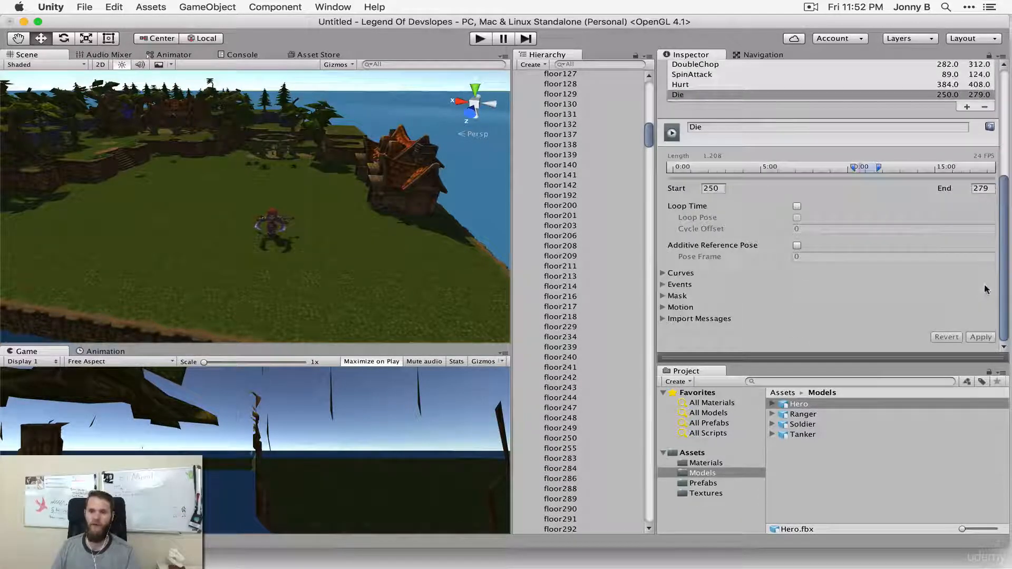
pyautogui.scroll(10, 985, 285)
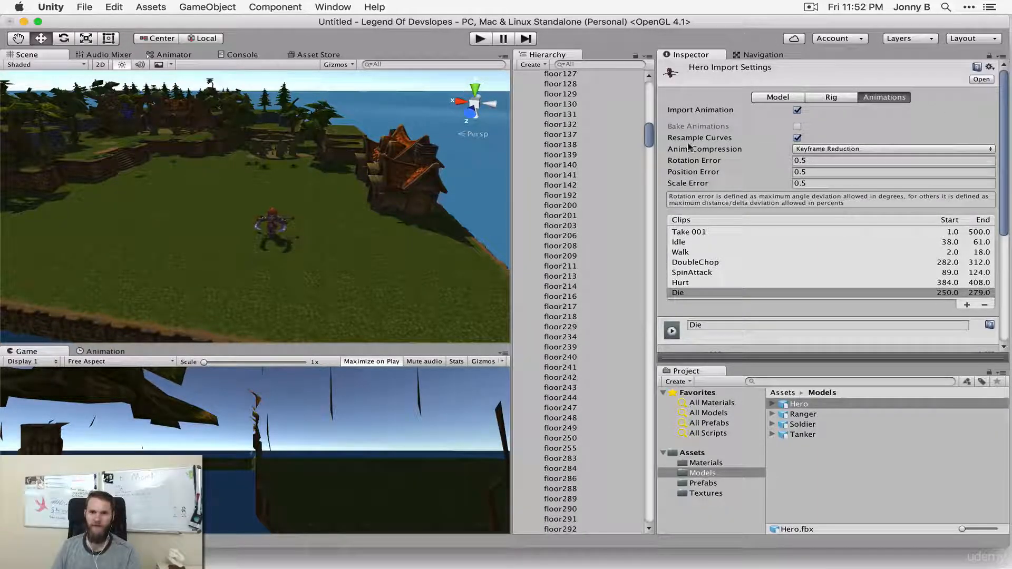
# - Collapse sample_scene in the hierarchy and place the Ranger model in the scene near the Hero
pyautogui.scroll(15, 527, 113)
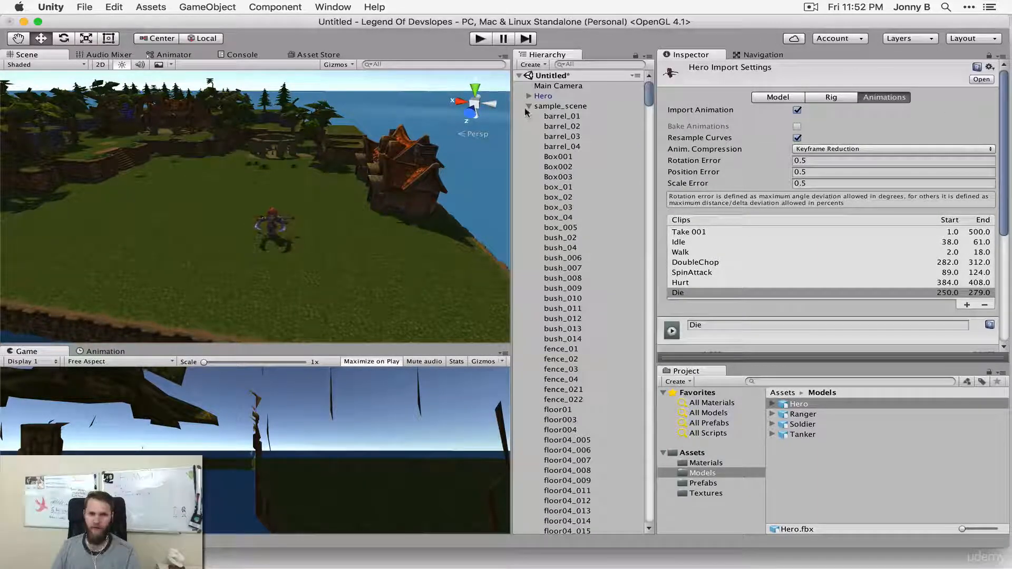
pyautogui.click(528, 106)
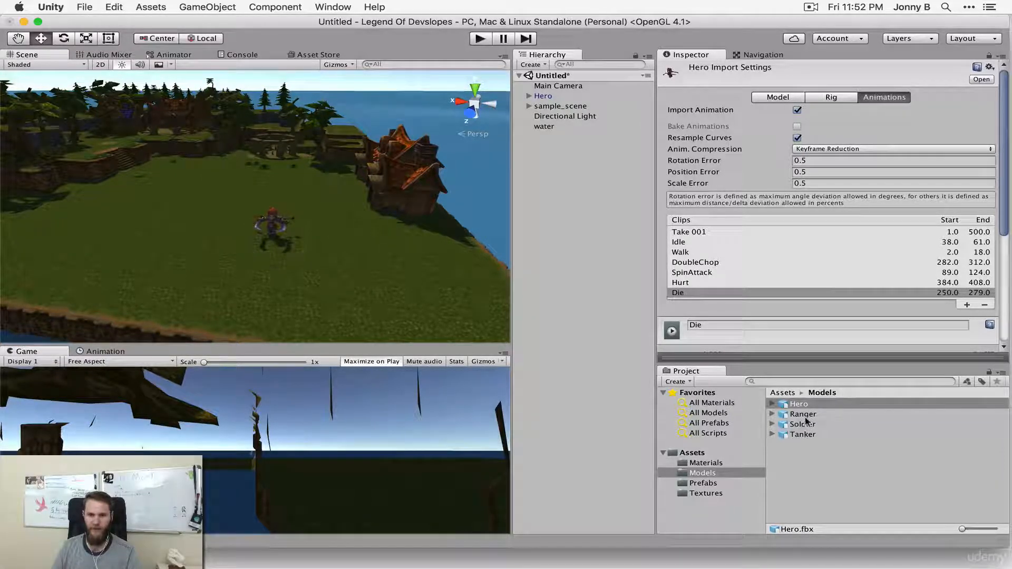
pyautogui.moveTo(798, 414); pyautogui.dragTo(220, 227)
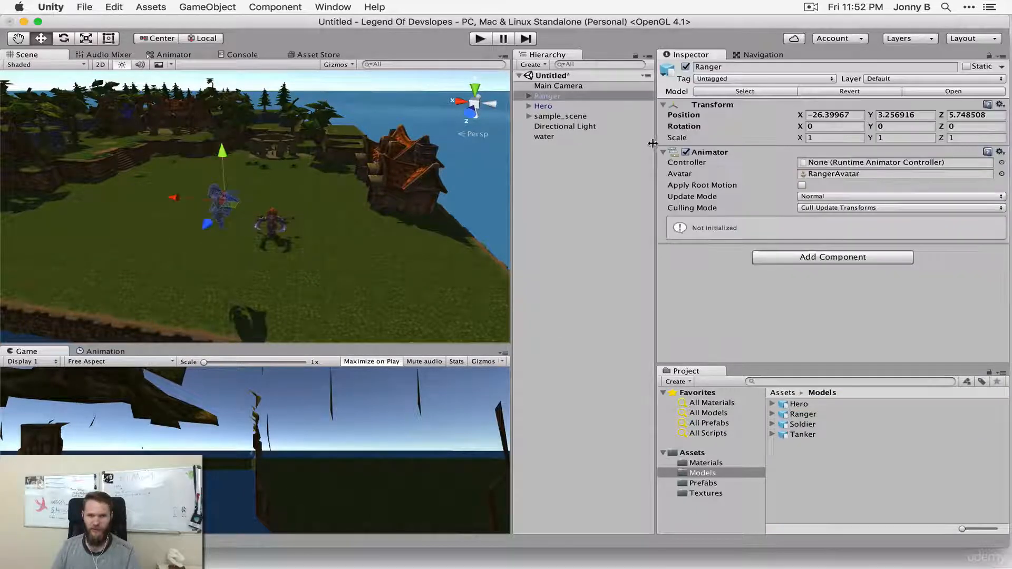
# - Move the Ranger closer to the Hero, to about Z 2.56, and set its Y position to 0
pyautogui.keyDown('alt'); pyautogui.moveTo(364, 200); pyautogui.dragTo(346, 212); pyautogui.keyUp('alt')
pyautogui.moveTo(365, 222); pyautogui.dragTo(261, 223, button='middle')
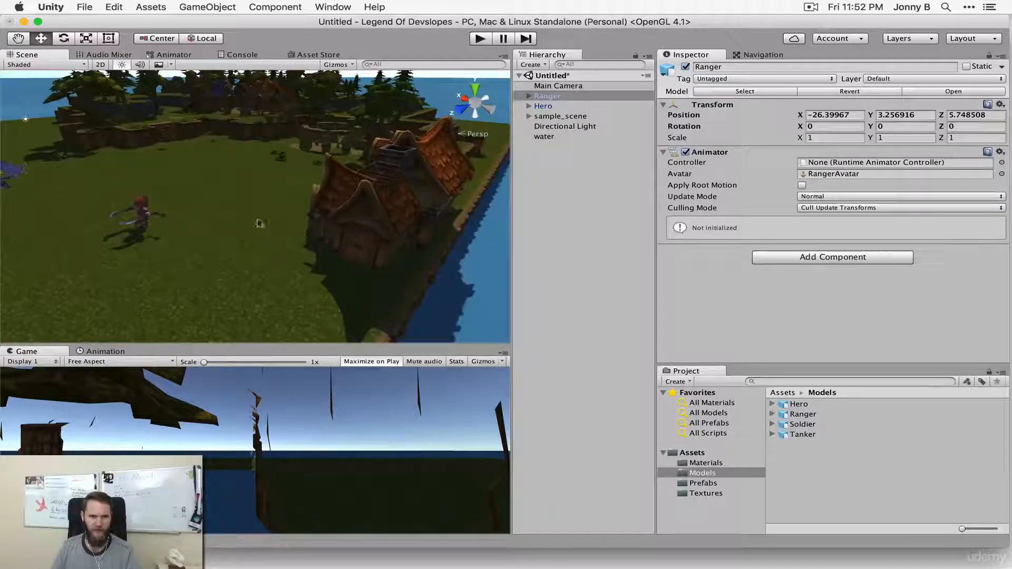
pyautogui.keyDown('alt'); pyautogui.moveTo(261, 223); pyautogui.dragTo(182, 201); pyautogui.keyUp('alt')
pyautogui.moveTo(91, 173); pyautogui.dragTo(160, 162)
pyautogui.click(87, 163)
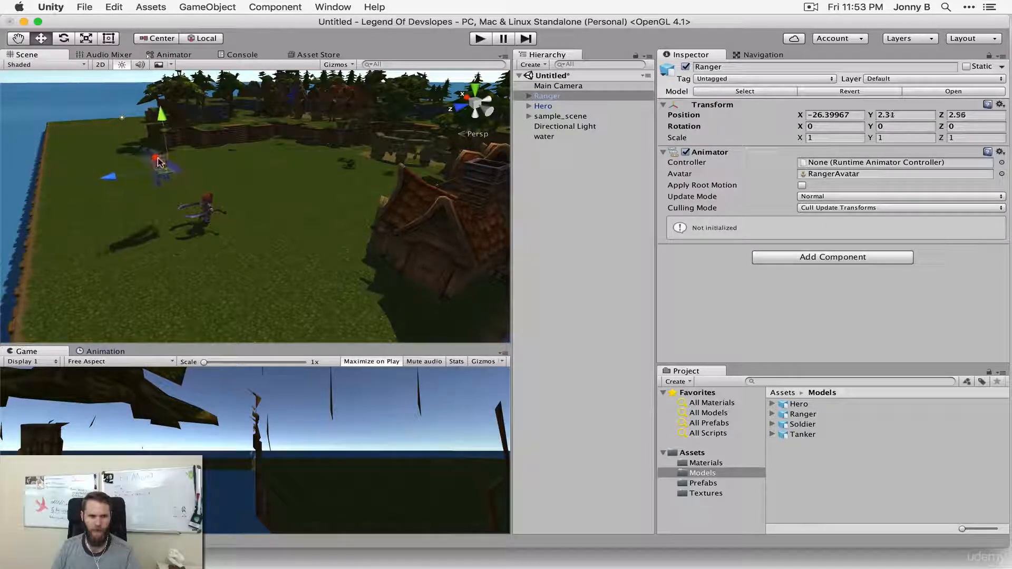
pyautogui.click(898, 115)
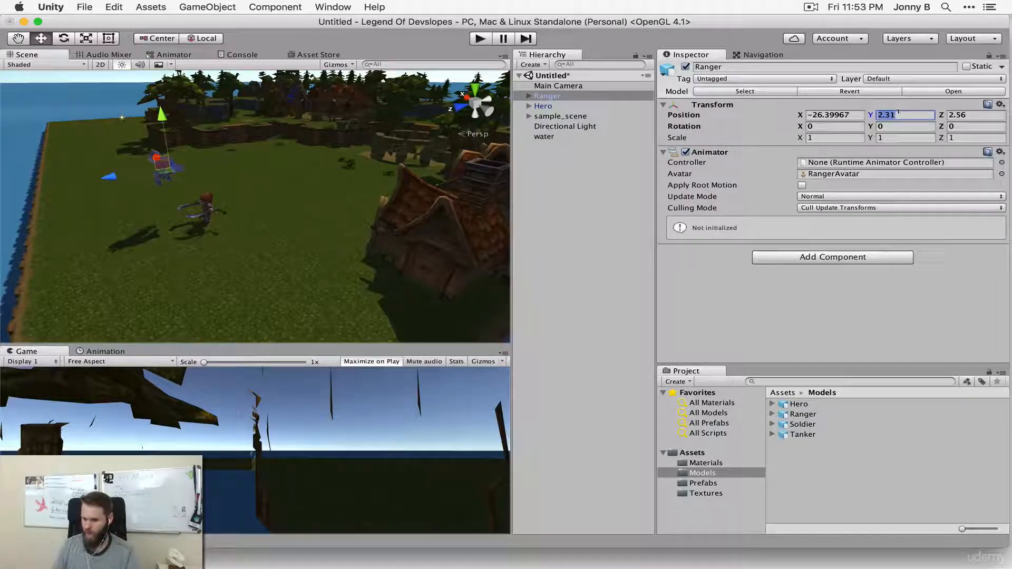
pyautogui.write('0')
# - Shift the Ranger beside the Hero to about X -25.36 and set its Y position back to 0
pyautogui.moveTo(337, 221); pyautogui.dragTo(421, 240, button='right')
pyautogui.moveTo(422, 263)
pyautogui.mouseDown(button='middle')
pyautogui.moveTo(424, 237)
pyautogui.moveTo(406, 258)
pyautogui.mouseUp(button='middle')
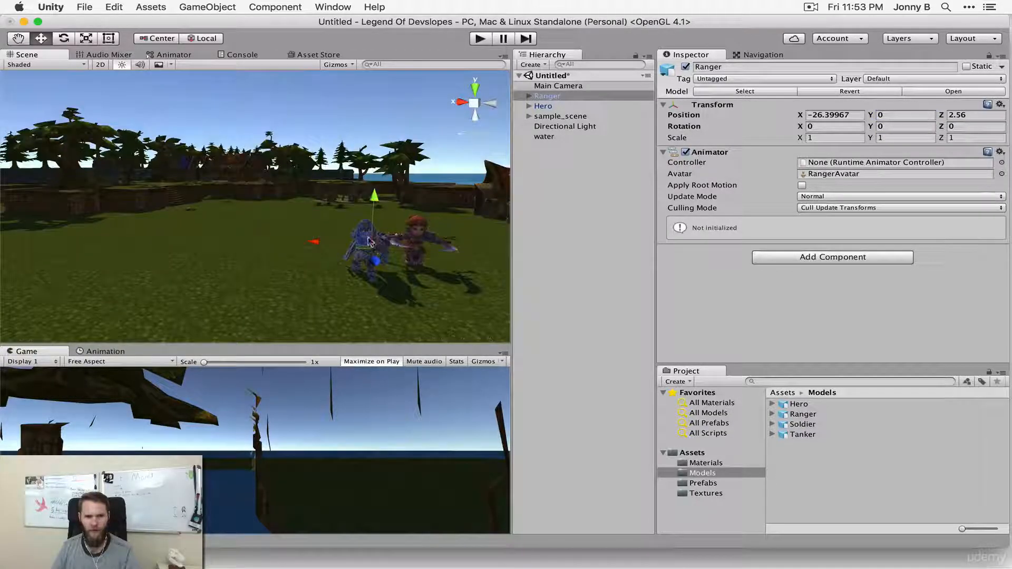
pyautogui.moveTo(369, 241); pyautogui.dragTo(337, 237)
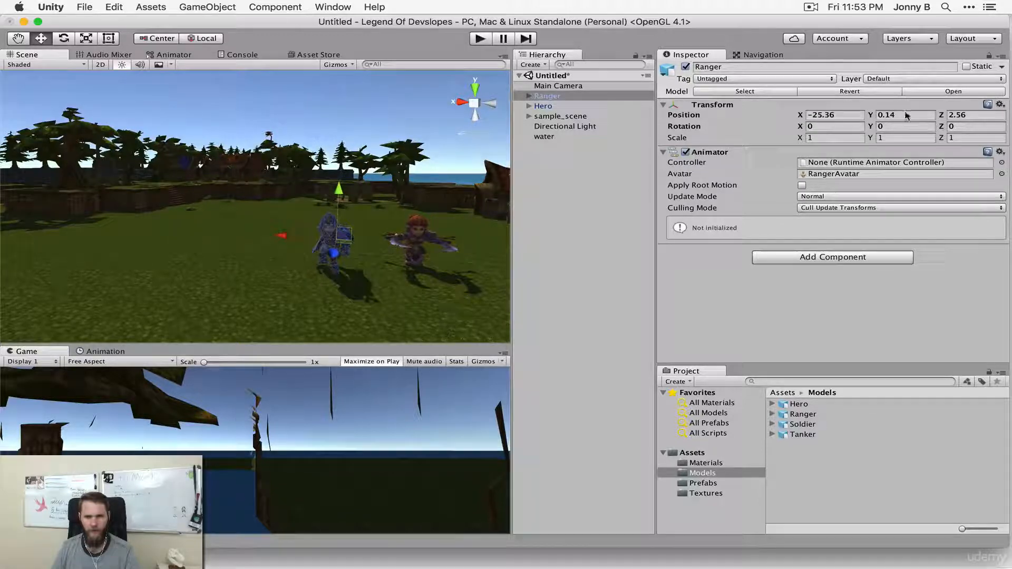
pyautogui.click(907, 115)
pyautogui.write('0')
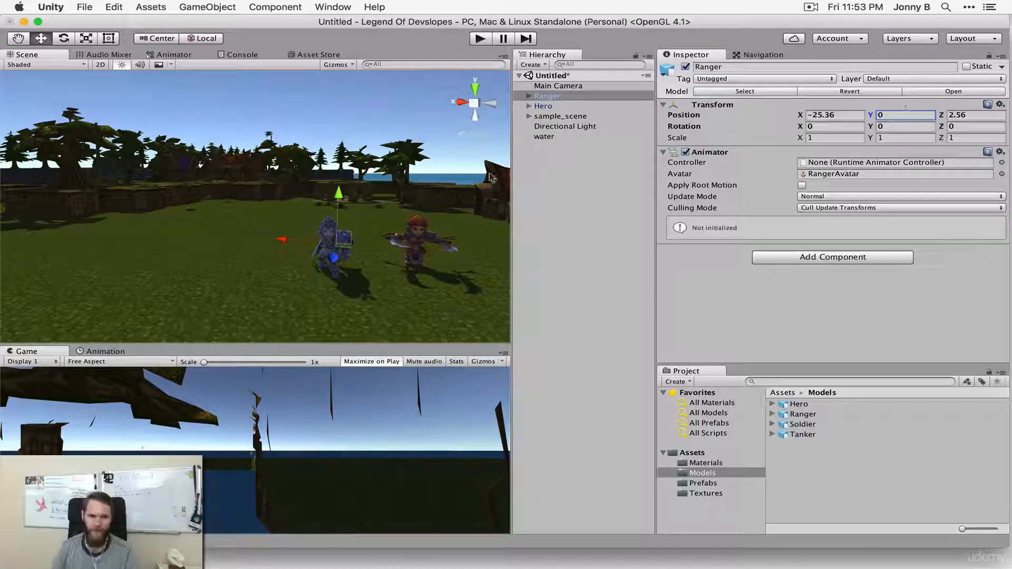
pyautogui.press('Return')
# - Examine the Ranger and Hero standing side by side in the scene, and collapse the sample_scene objects in the hierarchy
pyautogui.click(377, 208)
pyautogui.moveTo(388, 225); pyautogui.dragTo(385, 223, button='middle')
pyautogui.scroll(10, 230, 214)
pyautogui.scroll(-10, 229, 214)
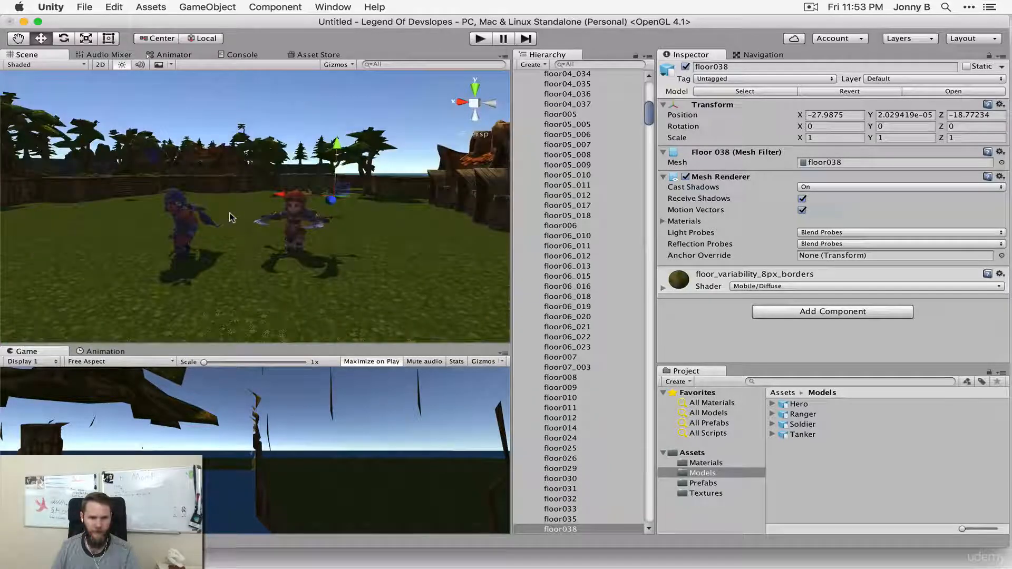
pyautogui.moveTo(229, 213); pyautogui.dragTo(228, 218, button='middle')
pyautogui.moveTo(321, 200); pyautogui.dragTo(343, 201, button='right')
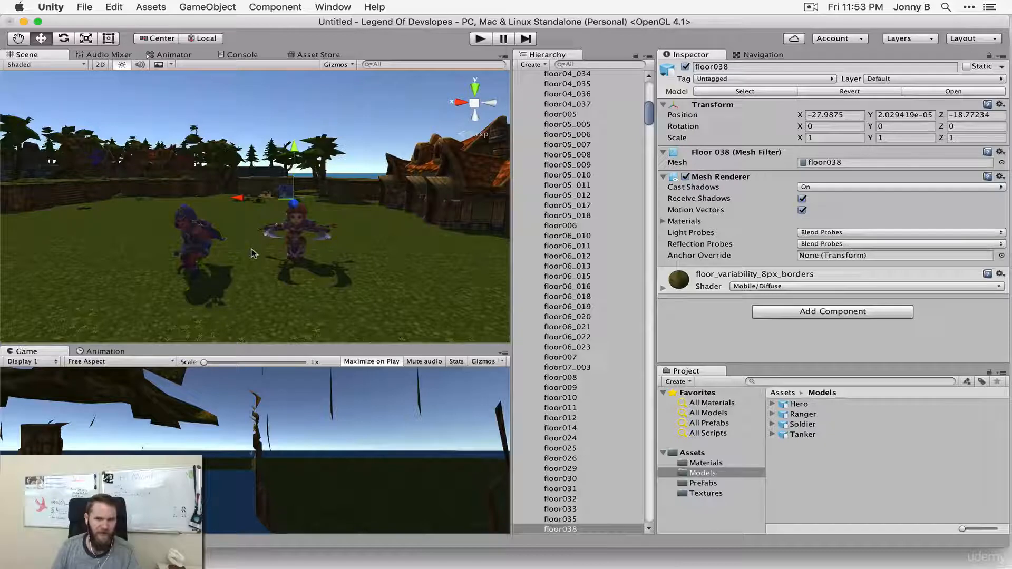
pyautogui.moveTo(649, 112); pyautogui.dragTo(650, 74)
pyautogui.click(528, 117)
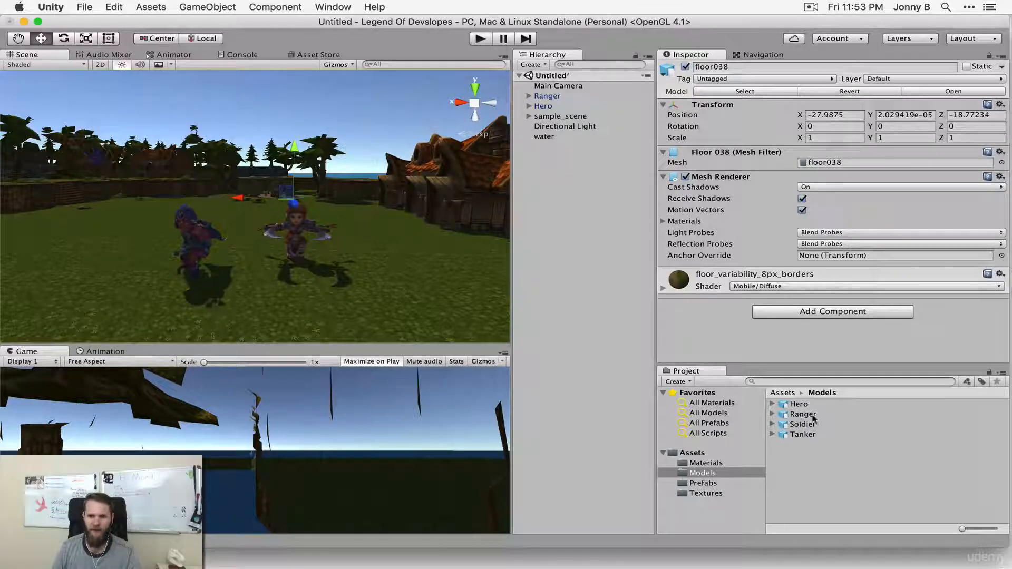
# - Open the Ranger model's animation import settings and play its Take 001 clip in the preview
pyautogui.click(800, 404)
pyautogui.click(802, 414)
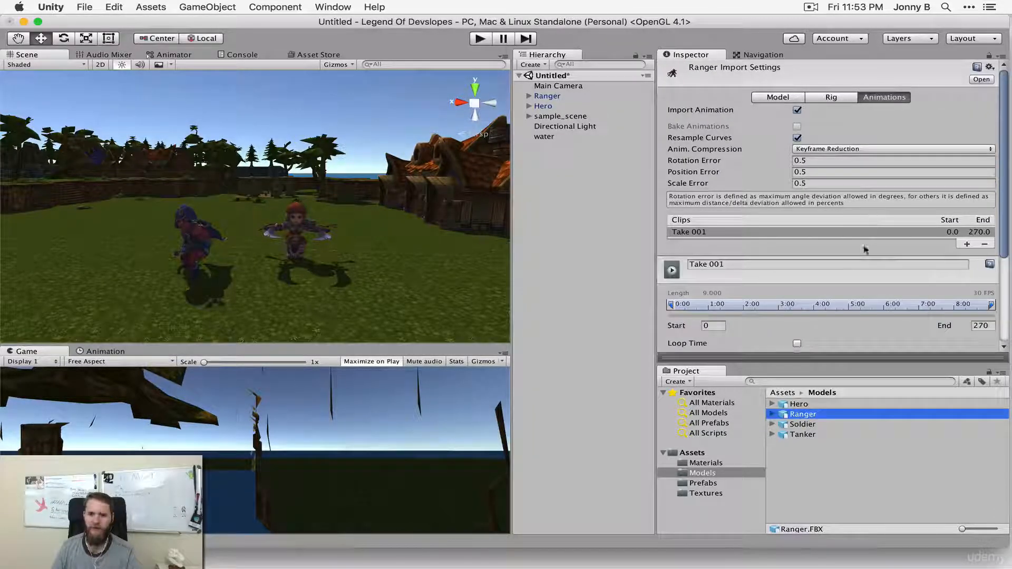
pyautogui.scroll(-5, 867, 246)
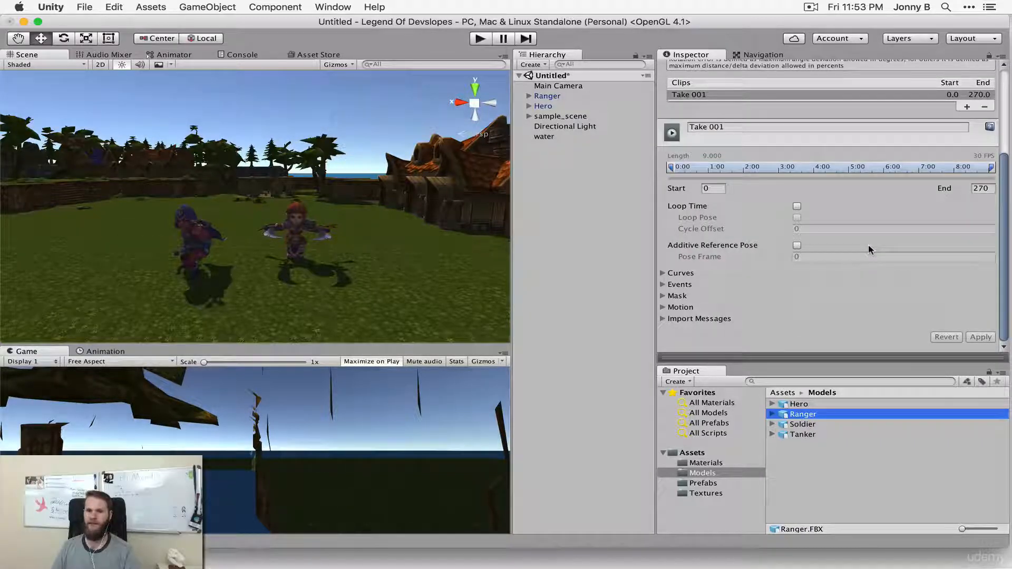
pyautogui.scroll(2, 868, 249)
pyautogui.moveTo(847, 357); pyautogui.dragTo(847, 125)
pyautogui.click(670, 132)
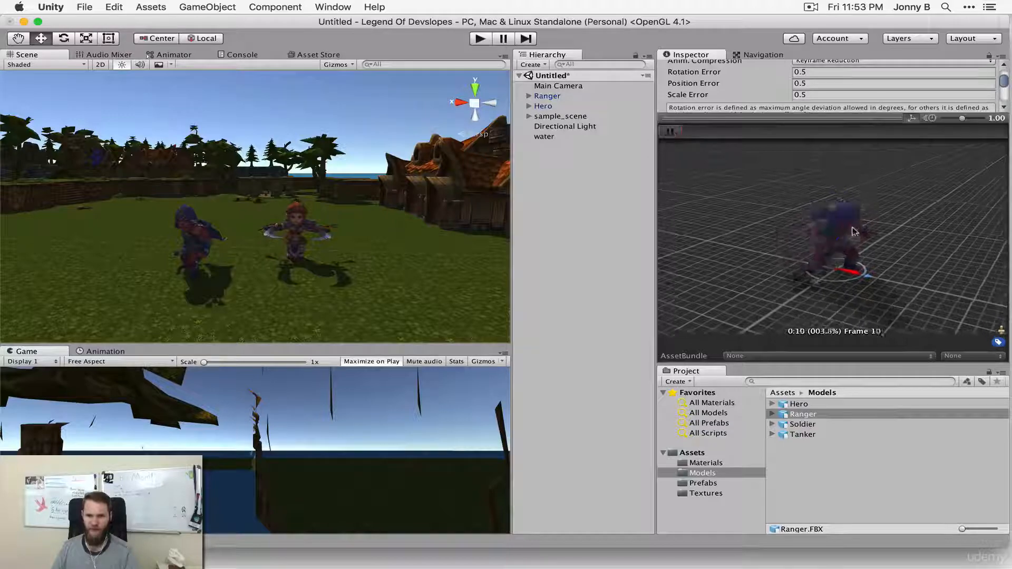
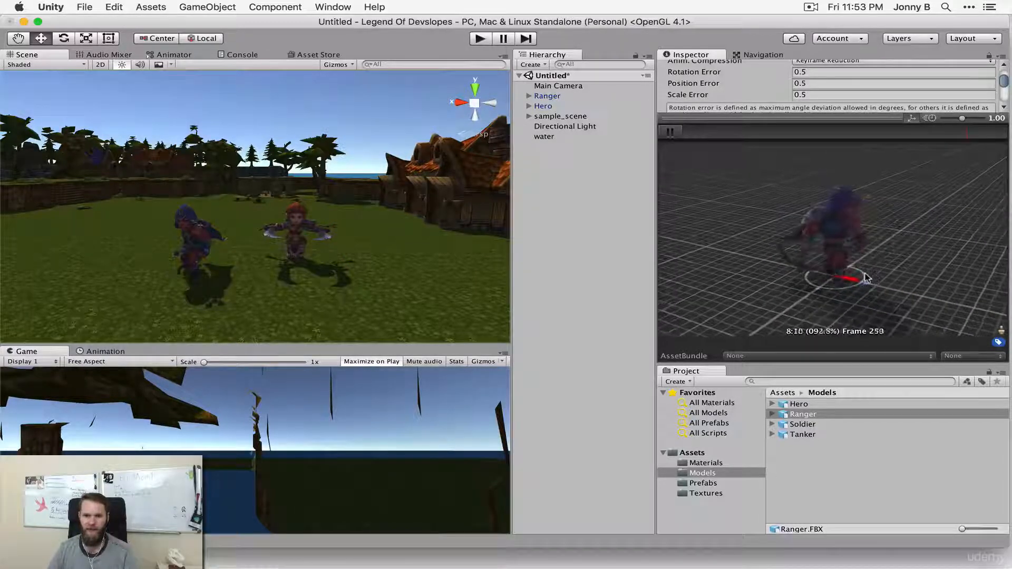
pyautogui.click(677, 135)
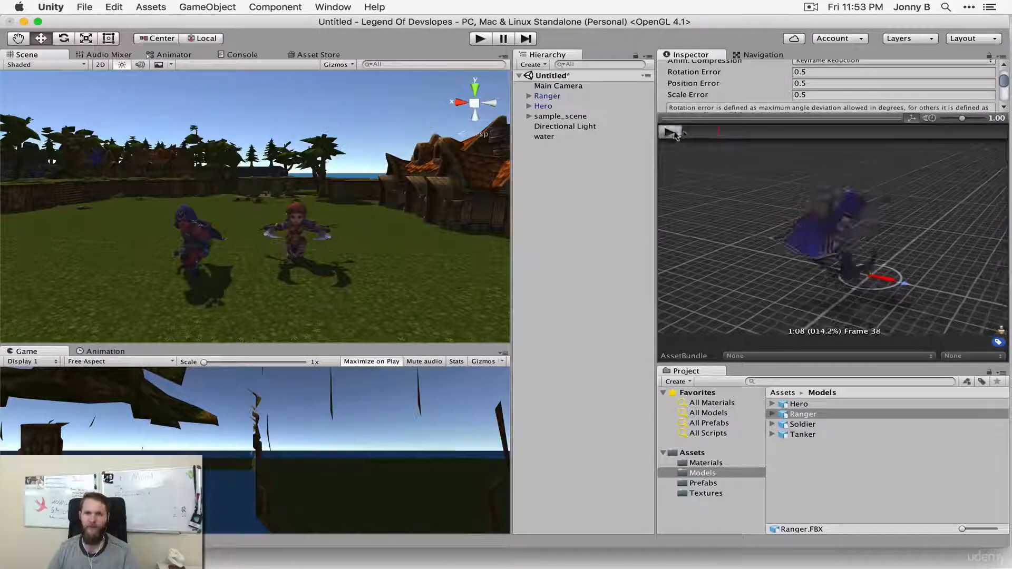
pyautogui.click(788, 118)
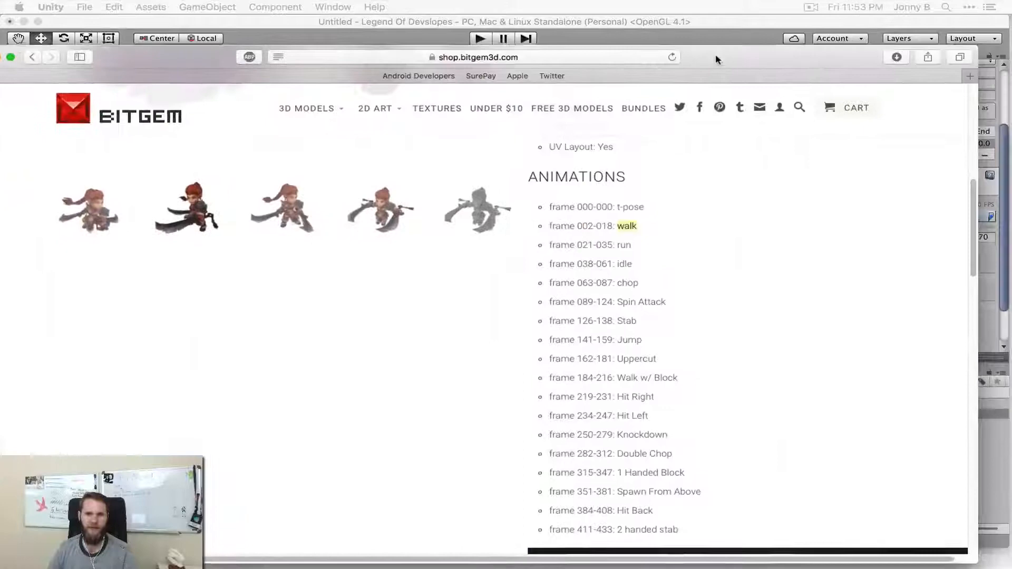
# - Switch to Safari and search the web for "bitgem orc ranger"
pyautogui.click(579, 67)
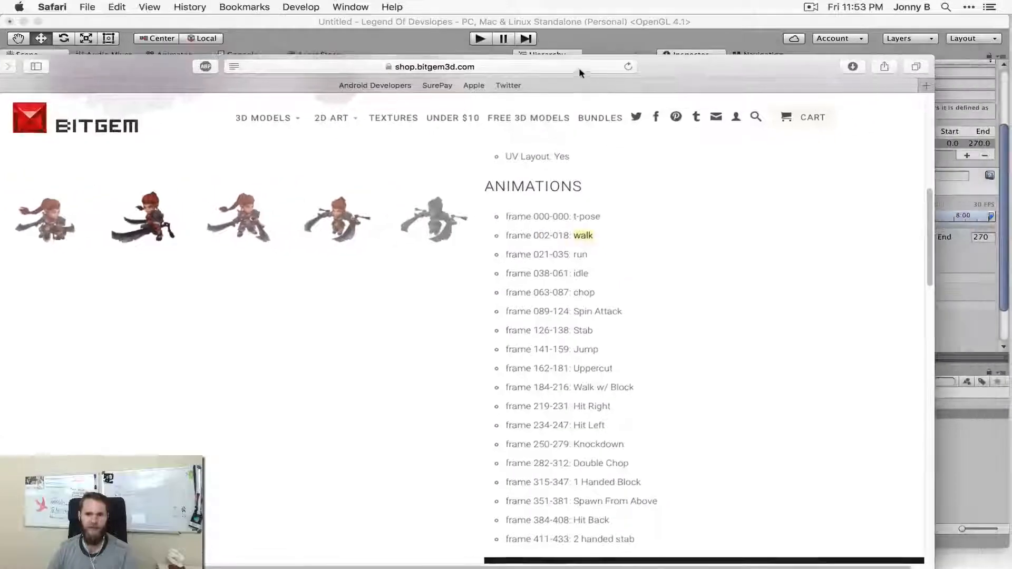
pyautogui.scroll(-1, 727, 44)
pyautogui.moveTo(728, 44); pyautogui.dragTo(726, 42)
pyautogui.click(531, 47)
pyautogui.click(529, 46)
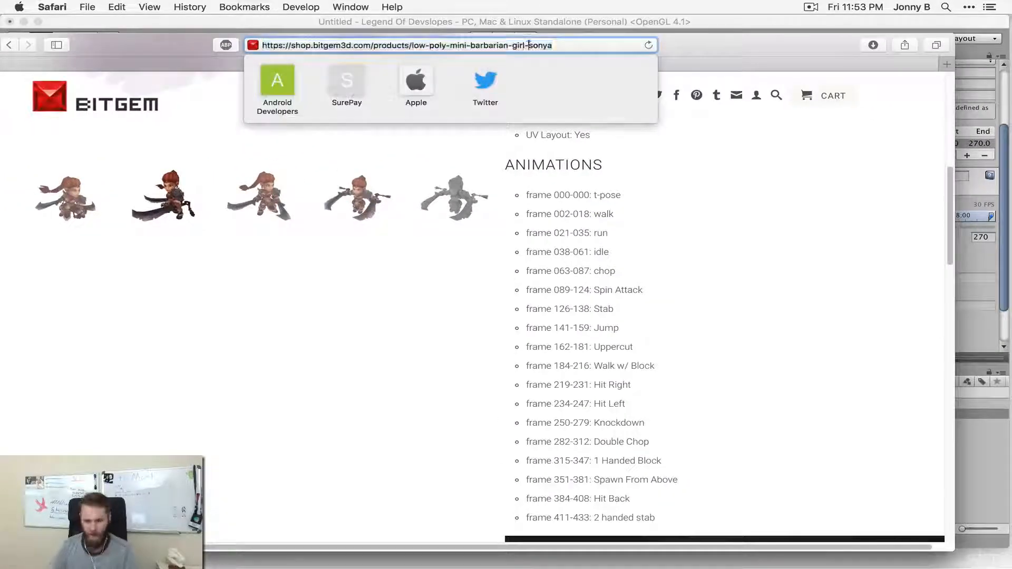
pyautogui.write('bitgem')
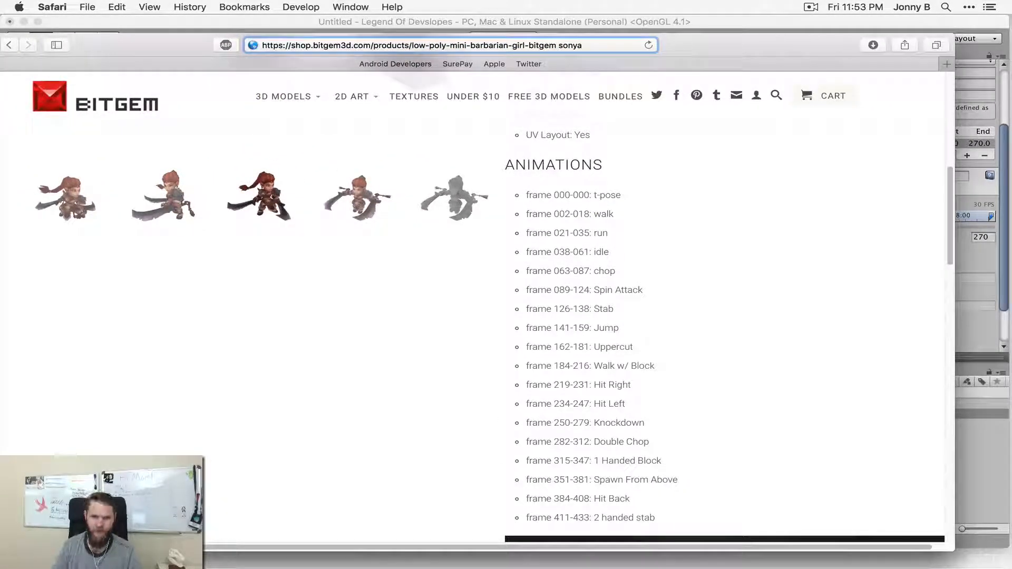
pyautogui.doubleClick(529, 46)
pyautogui.press('super+a')
pyautogui.press('BackSpace')
pyautogui.write('bitg')
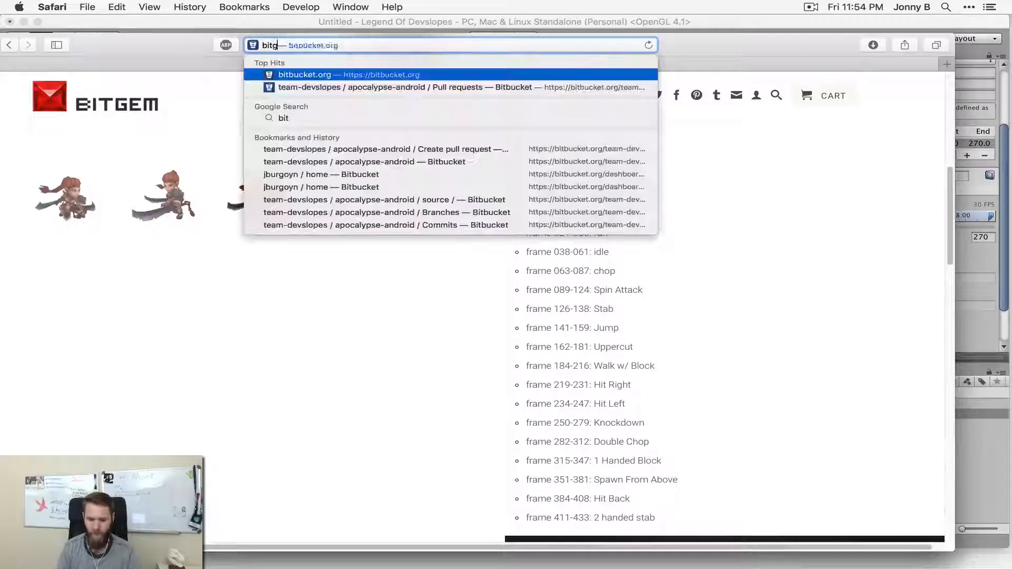
pyautogui.write('em orc ranger')
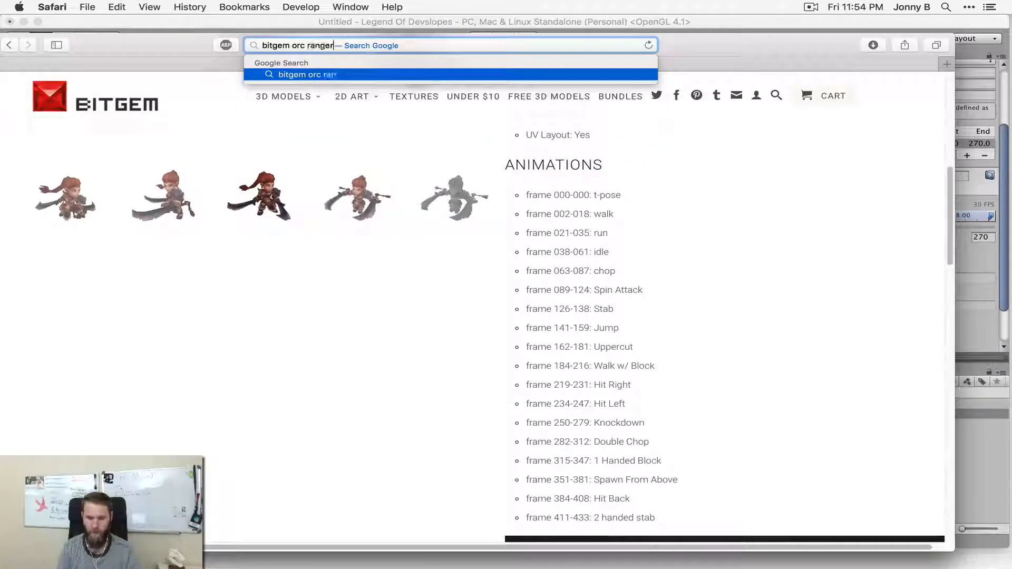
pyautogui.press('Return')
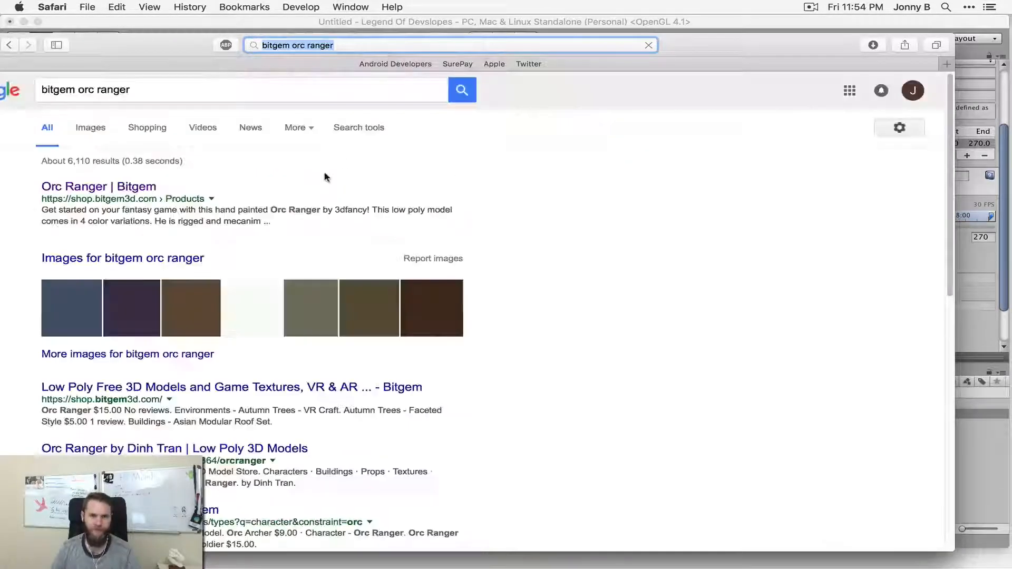
# - Open the Orc Ranger product page, look up the frame ranges in its animations list, and switch back to Unity
pyautogui.click(100, 187)
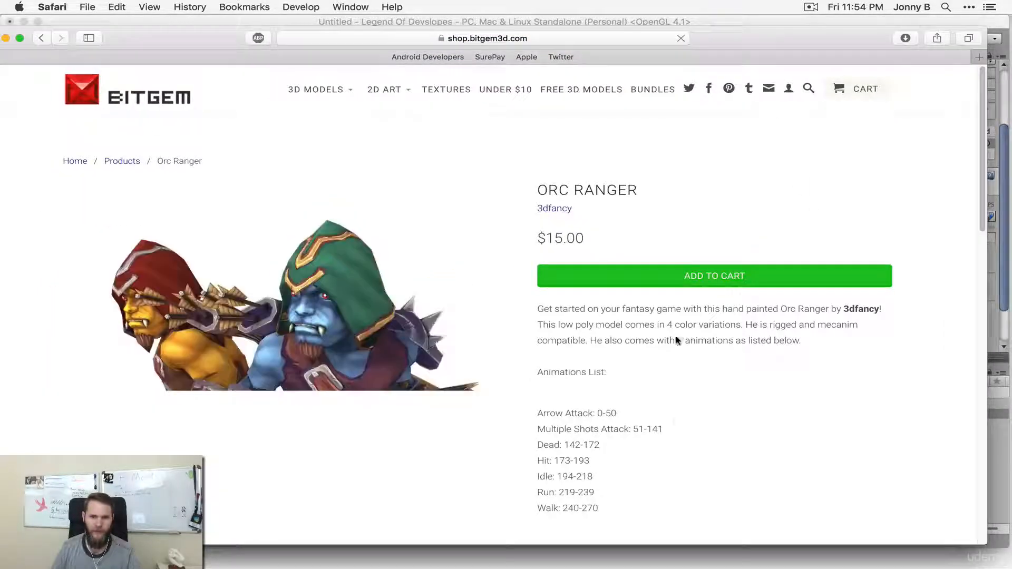
pyautogui.scroll(-2, 683, 412)
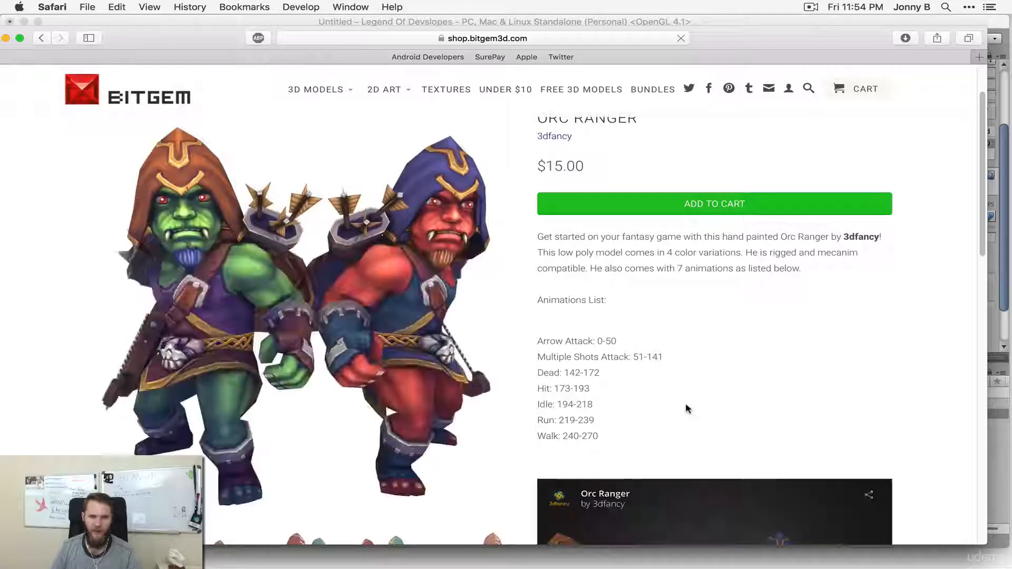
pyautogui.moveTo(541, 372); pyautogui.dragTo(630, 438)
pyautogui.click(630, 439)
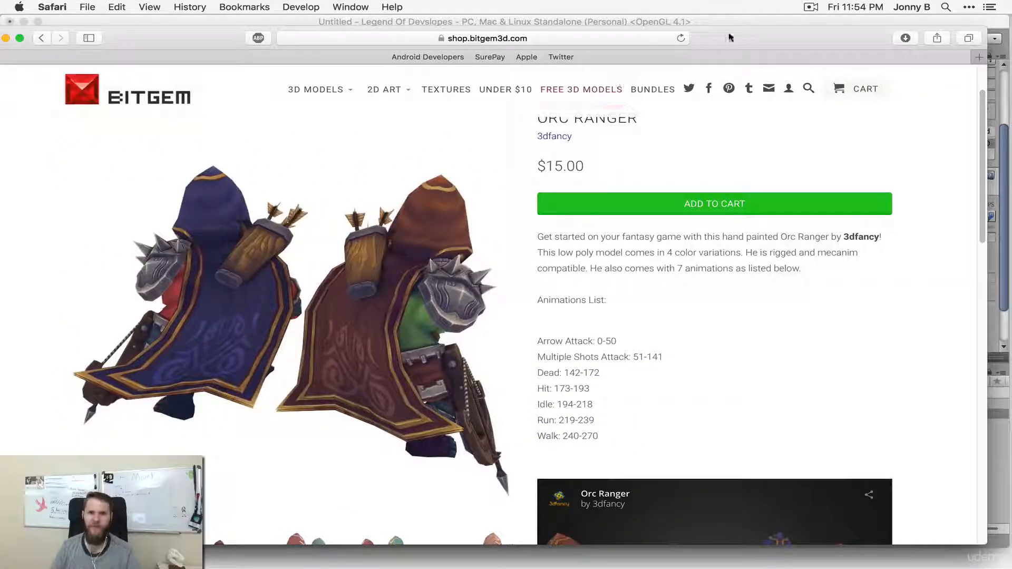
pyautogui.press('super+m')
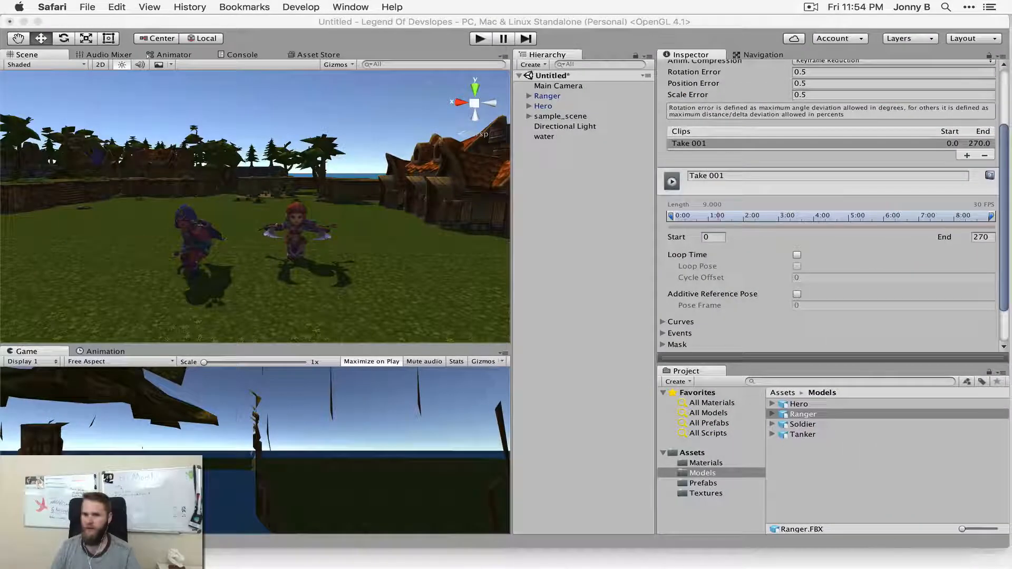
pyautogui.click(796, 20)
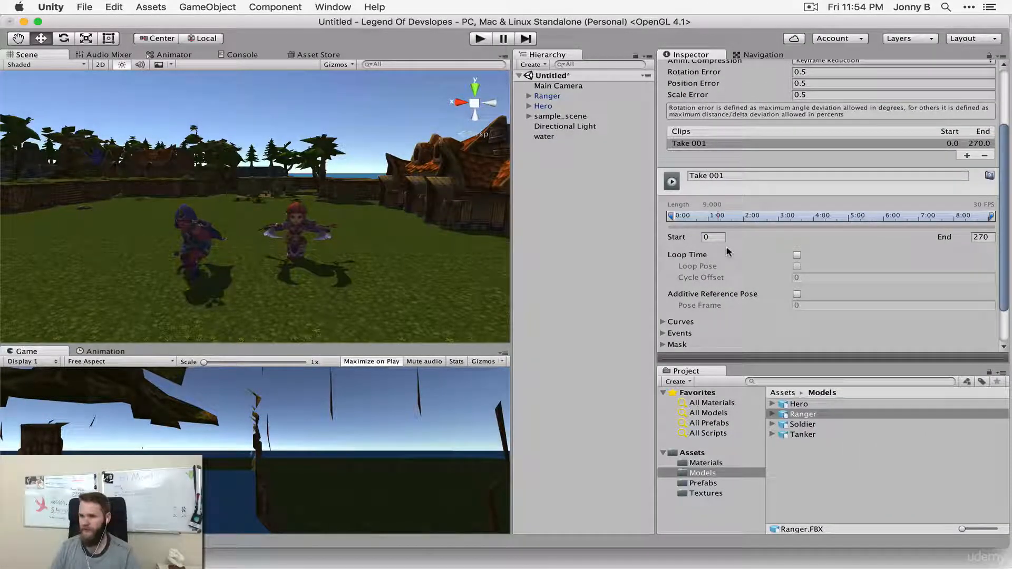
# - Add a clip named Idle to the Ranger's animations, starting at frame 194 and ending at 218
pyautogui.click(967, 157)
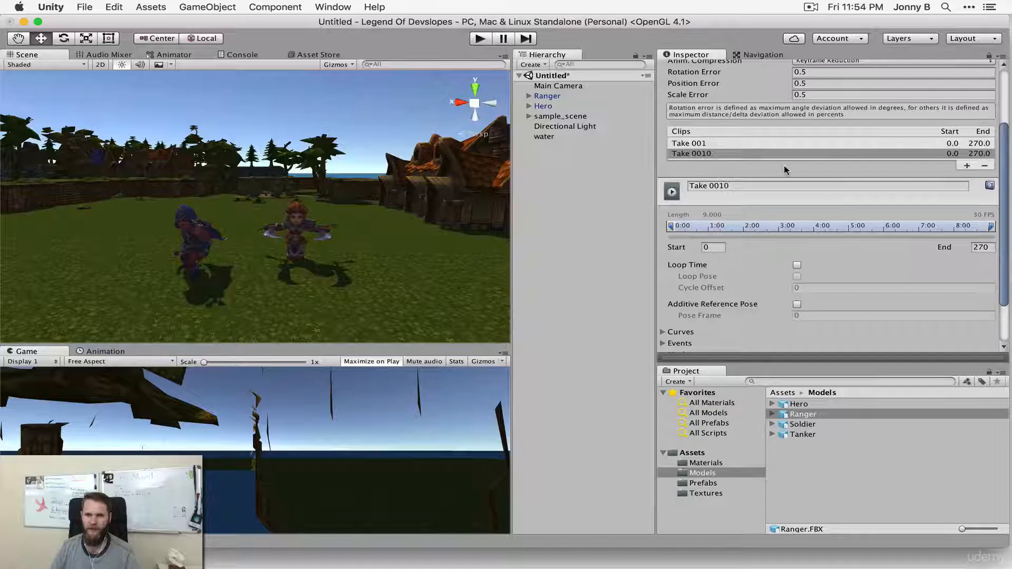
pyautogui.click(748, 185)
pyautogui.write('Idle')
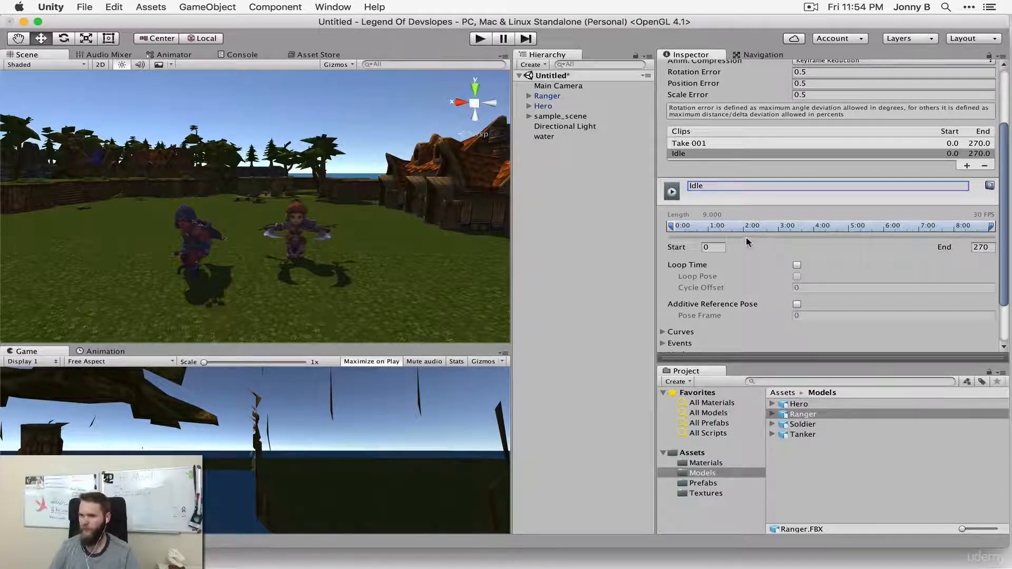
pyautogui.click(709, 248)
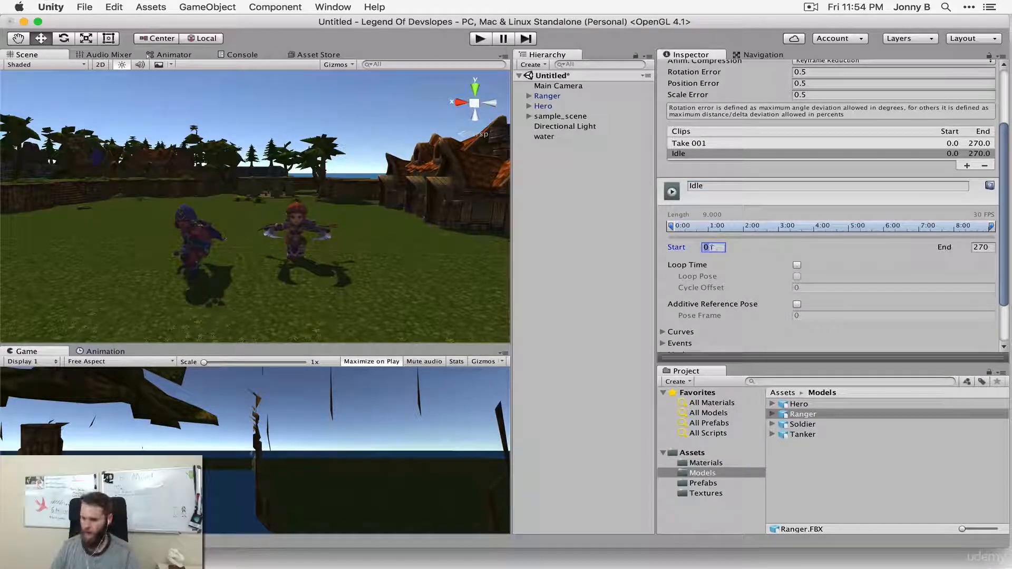
pyautogui.write('194')
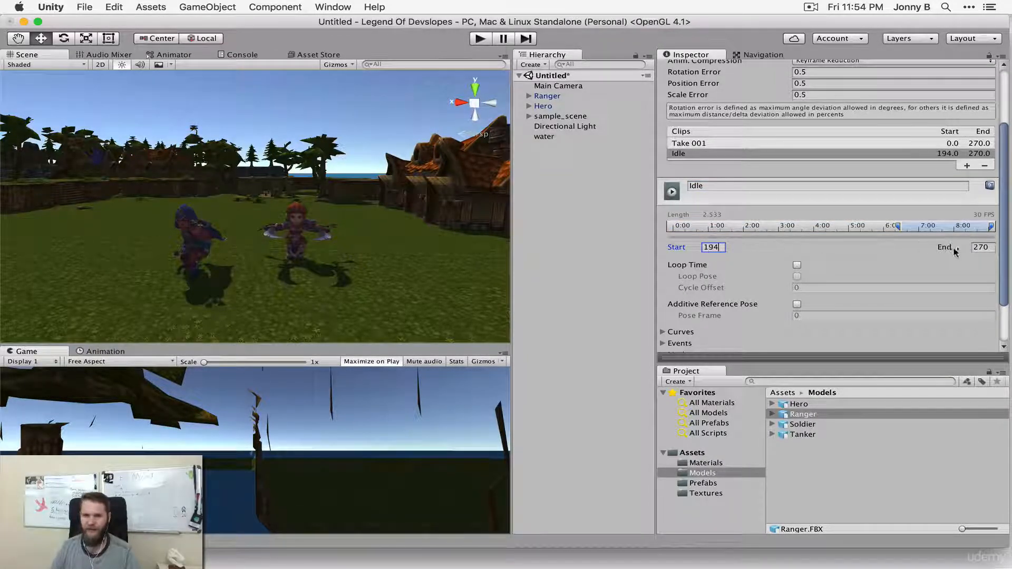
pyautogui.click(983, 247)
pyautogui.write('218')
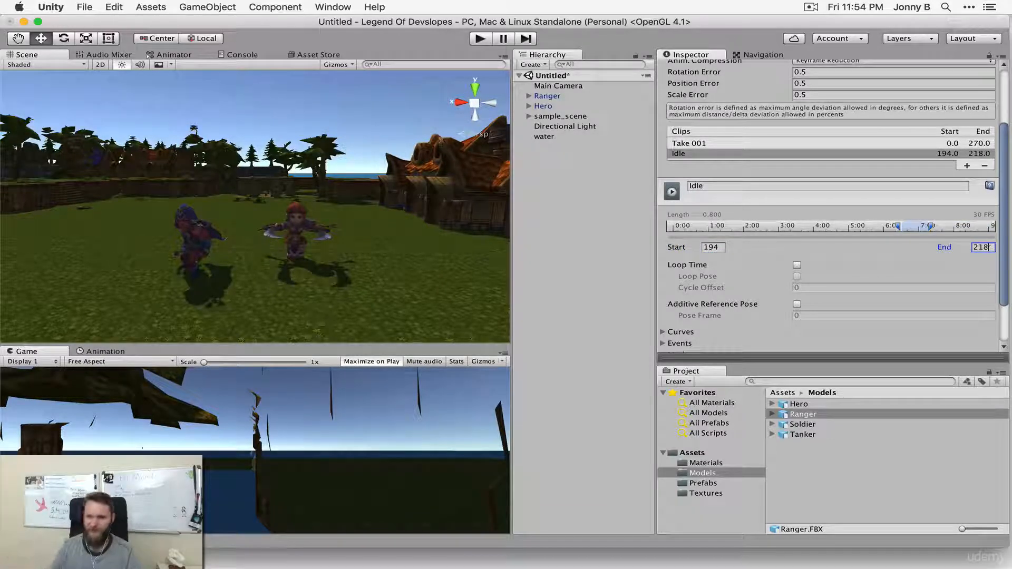
# - Enable Loop Time for the Ranger's Idle clip and apply the import settings
pyautogui.click(797, 265)
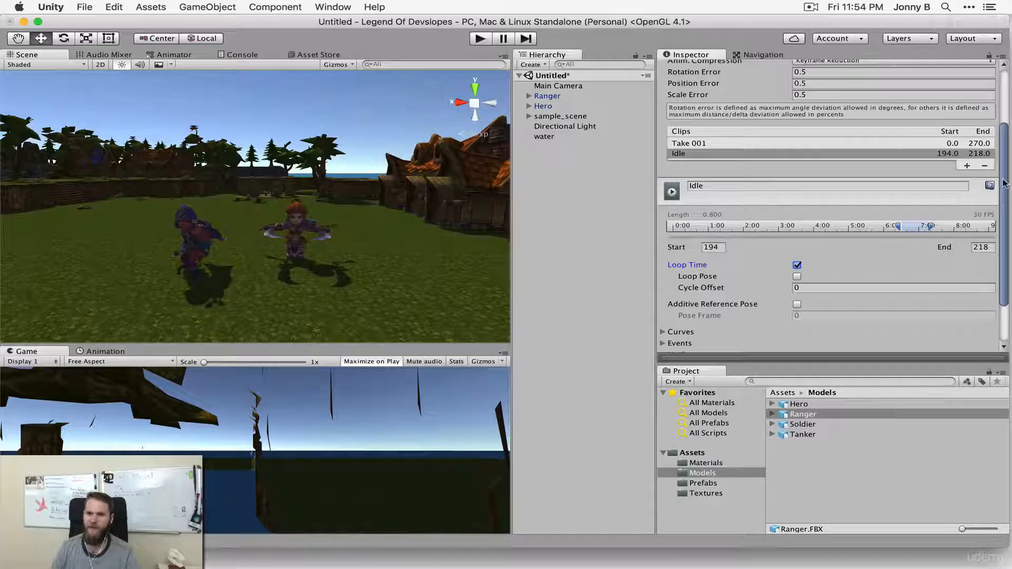
pyautogui.scroll(-3, 999, 205)
pyautogui.moveTo(1002, 203)
pyautogui.mouseDown()
pyautogui.moveTo(1003, 220)
pyautogui.moveTo(992, 182)
pyautogui.moveTo(997, 207)
pyautogui.mouseUp()
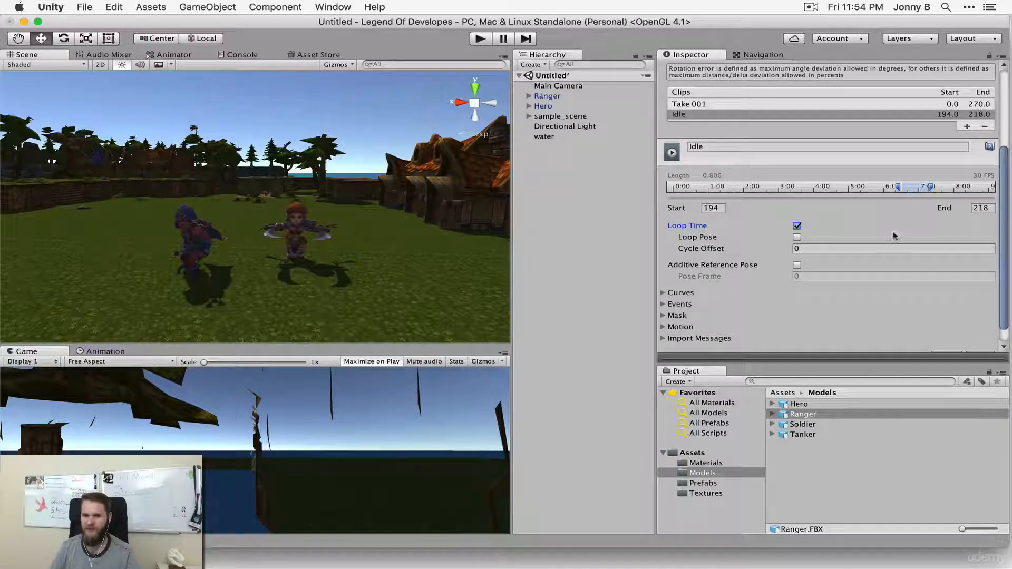
pyautogui.scroll(-2, 998, 264)
pyautogui.click(987, 339)
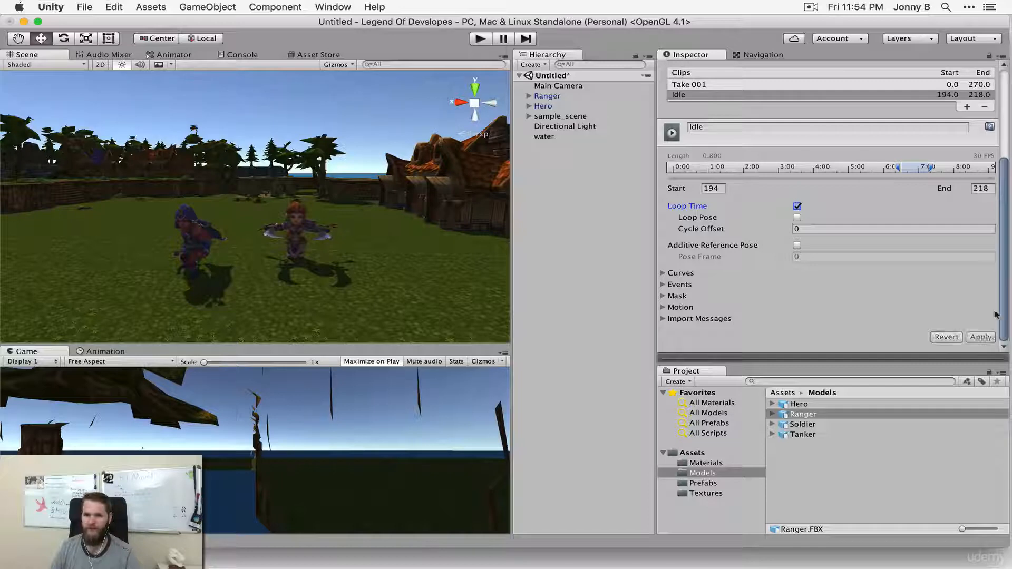
# - Add another clip to the Ranger's animations and name it Walk
pyautogui.moveTo(1001, 211); pyautogui.dragTo(999, 166)
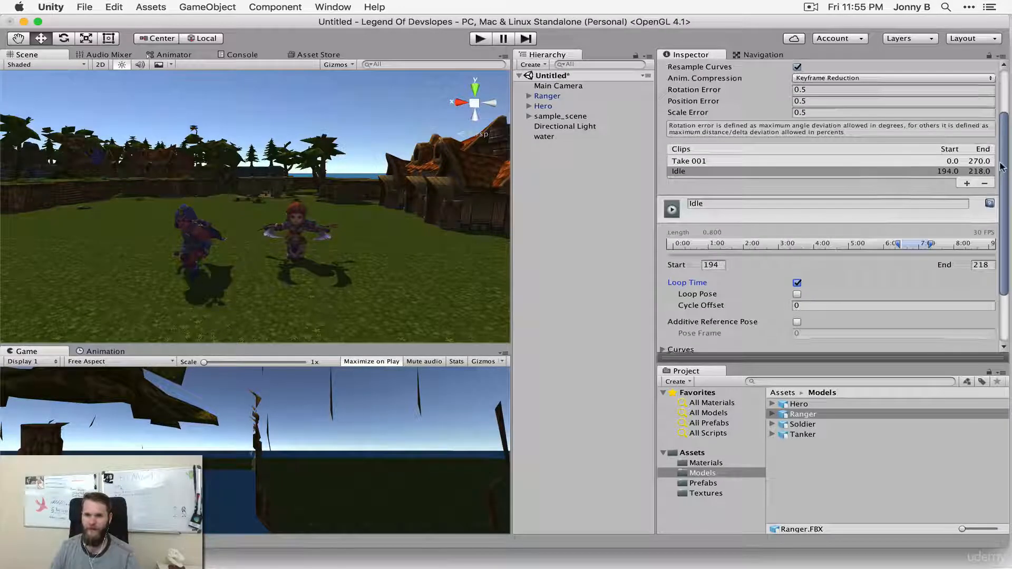
pyautogui.click(964, 183)
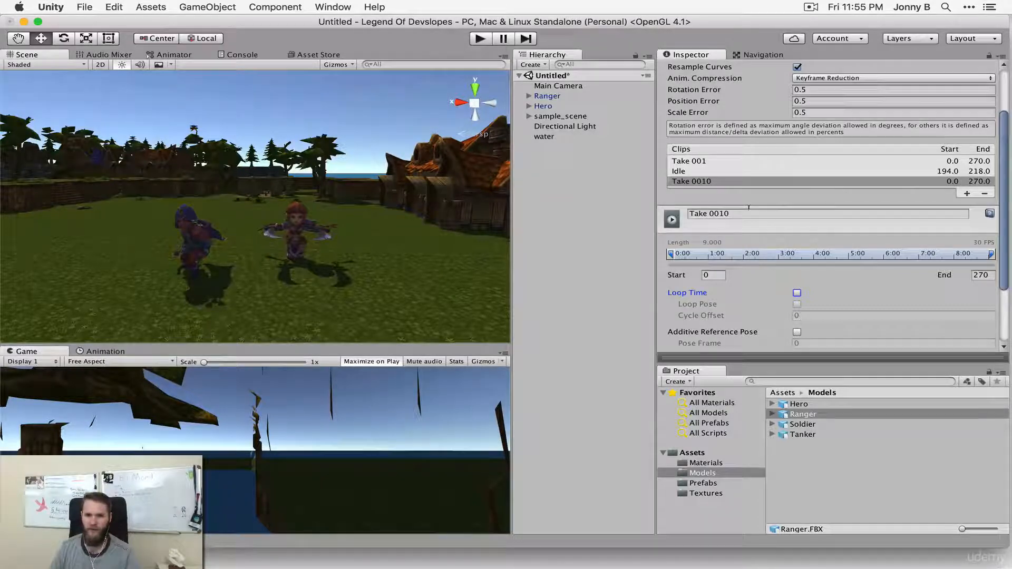
pyautogui.doubleClick(747, 216)
pyautogui.tripleClick(745, 213)
pyautogui.write('Walk')
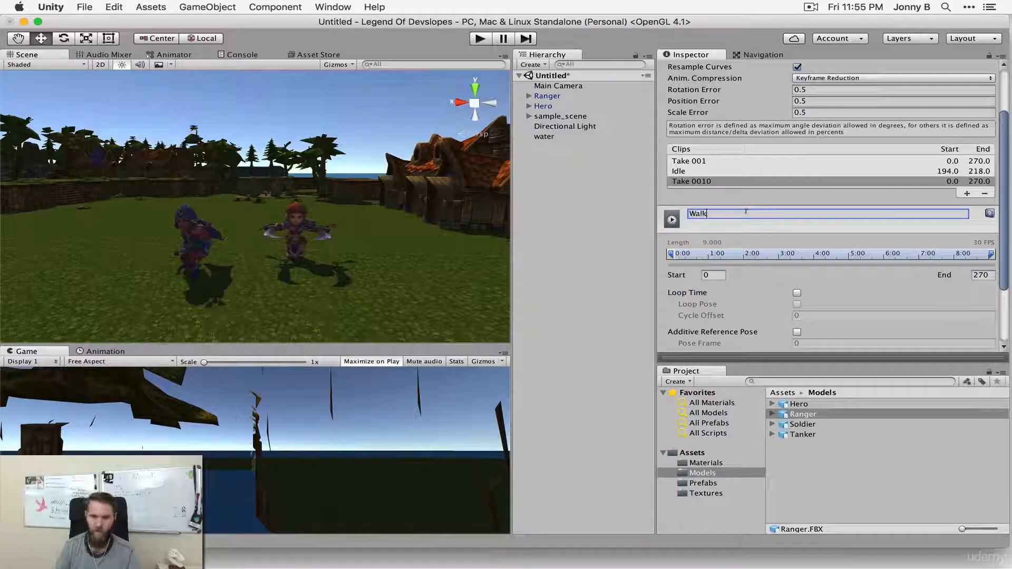
pyautogui.press('Return')
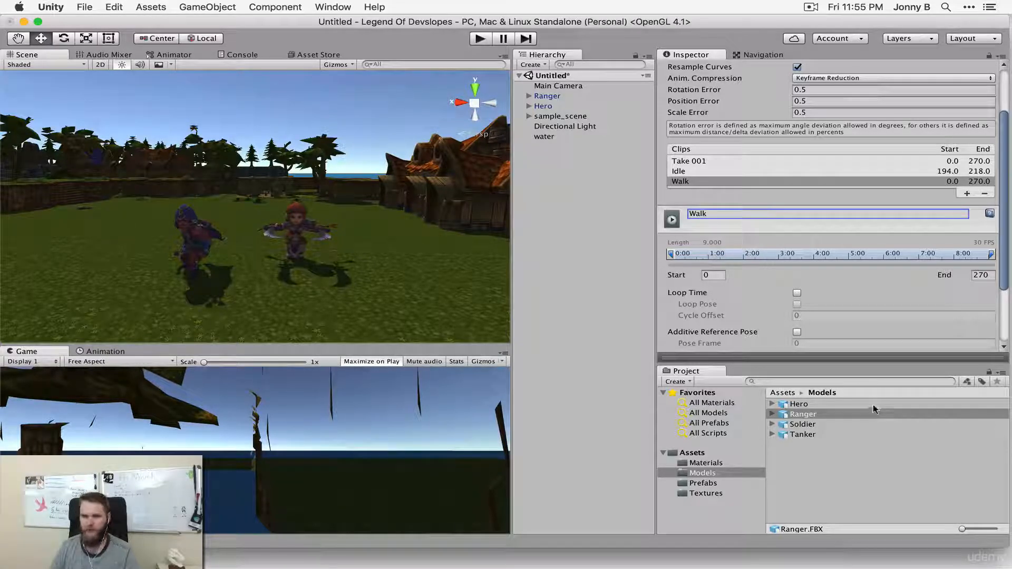
# - Set the Walk clip's range to frames 240 to 270, enable Loop Time and apply the changes
pyautogui.click(710, 274)
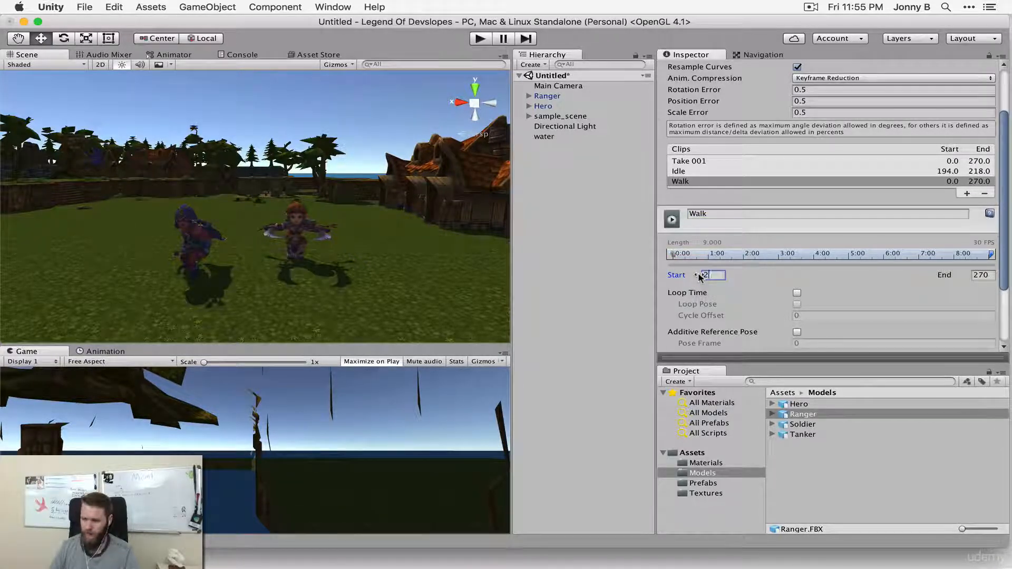
pyautogui.press('Tab')
pyautogui.write('2')
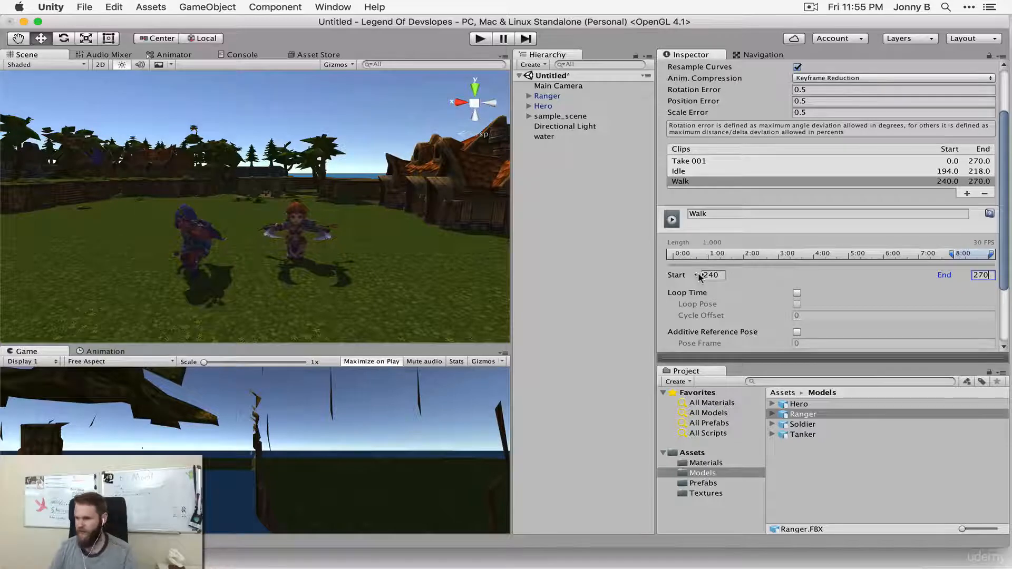
pyautogui.click(796, 293)
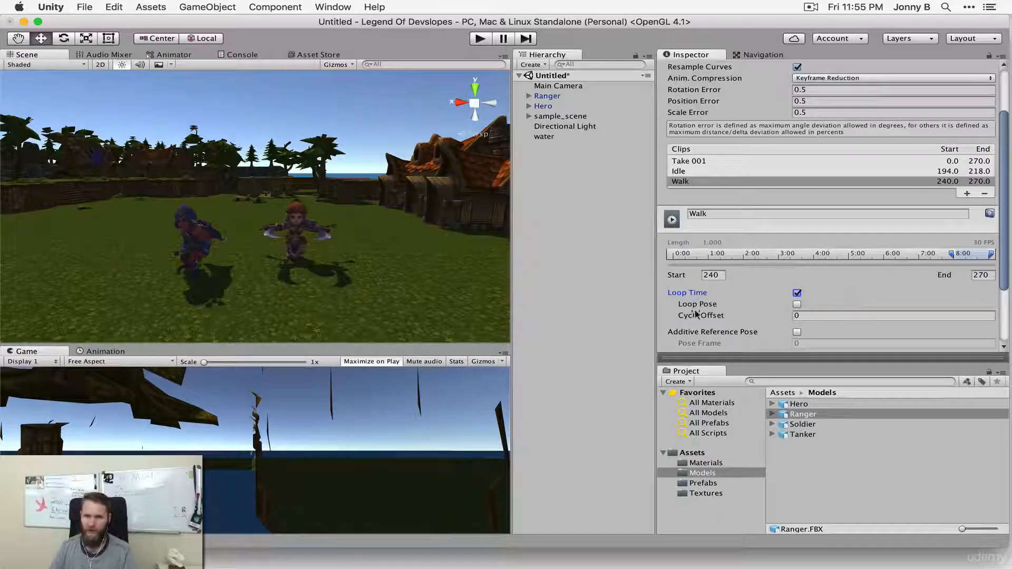
pyautogui.moveTo(1002, 231); pyautogui.dragTo(997, 289)
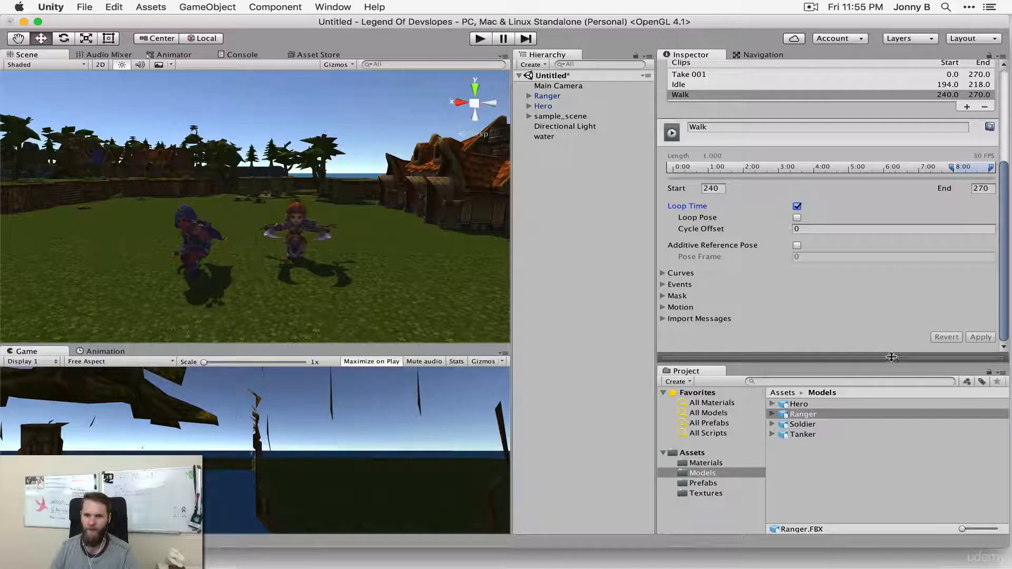
# - Play the Ranger's Walk clip in the animation preview, stop it and collapse the preview
pyautogui.moveTo(892, 356); pyautogui.dragTo(701, 169)
pyautogui.click(670, 163)
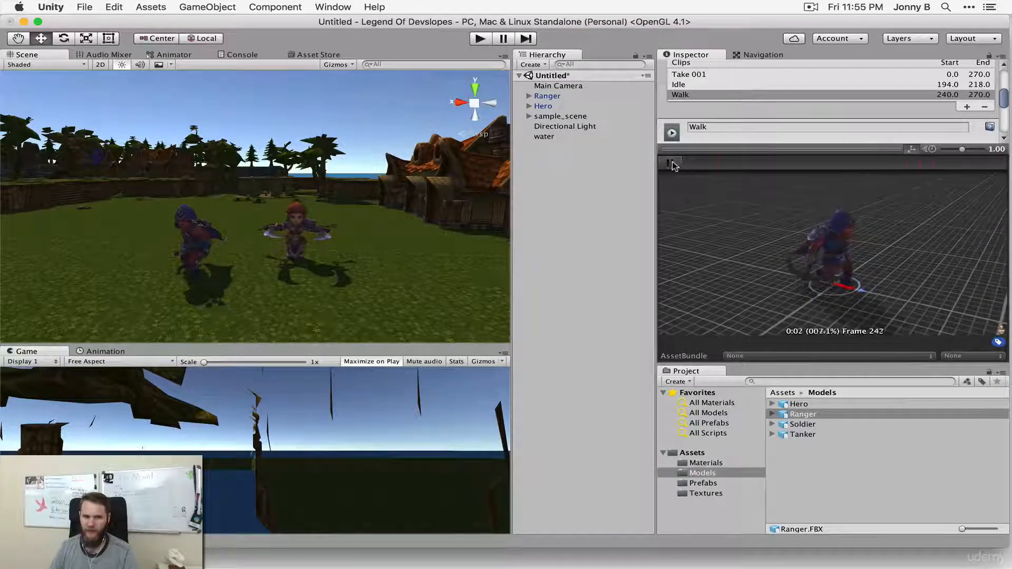
pyautogui.click(673, 164)
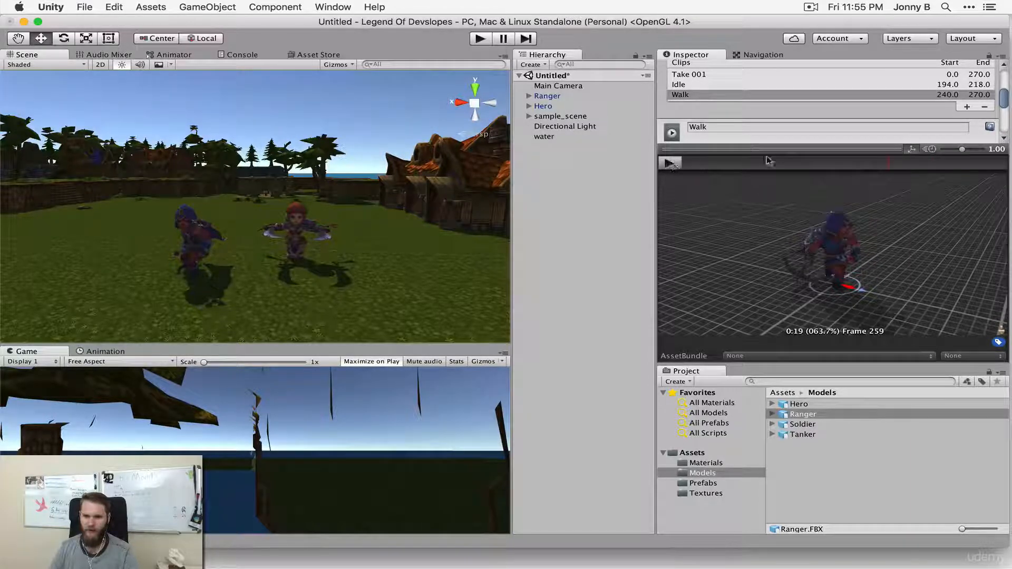
pyautogui.moveTo(783, 150); pyautogui.dragTo(827, 335)
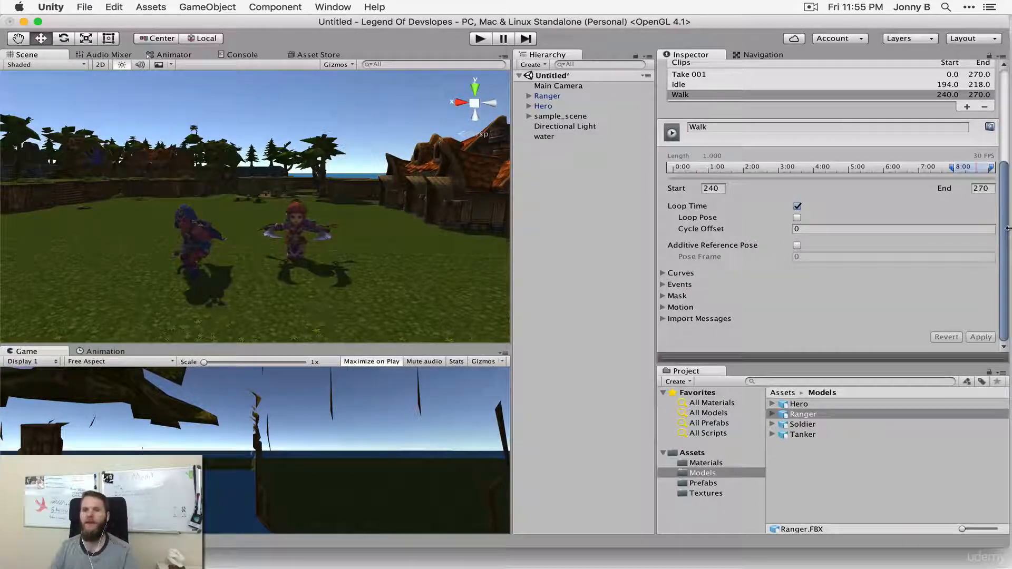
# - Add another clip to the Ranger's animations and name it Attack
pyautogui.moveTo(1003, 246); pyautogui.dragTo(981, 143)
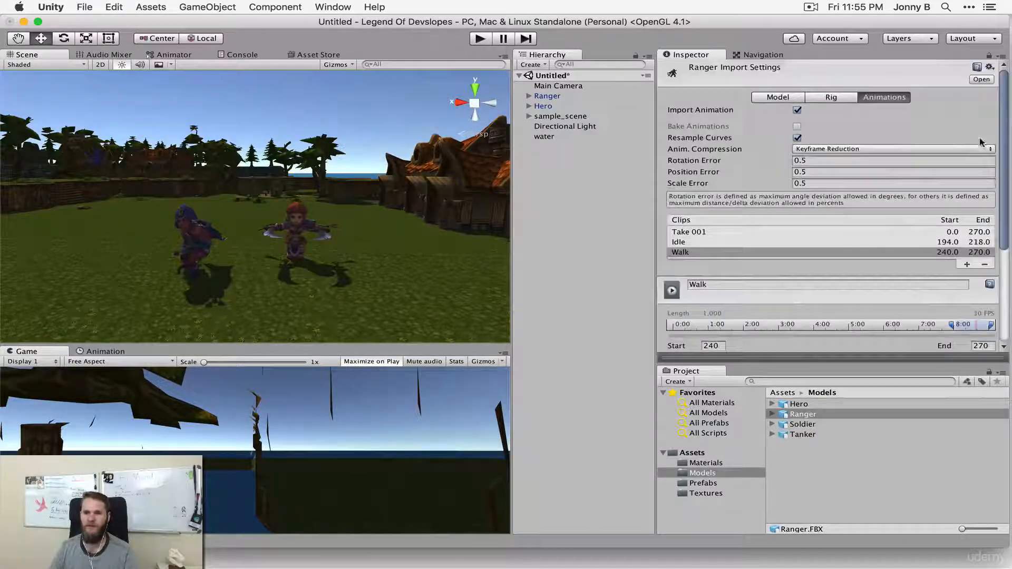
pyautogui.click(966, 264)
pyautogui.click(748, 294)
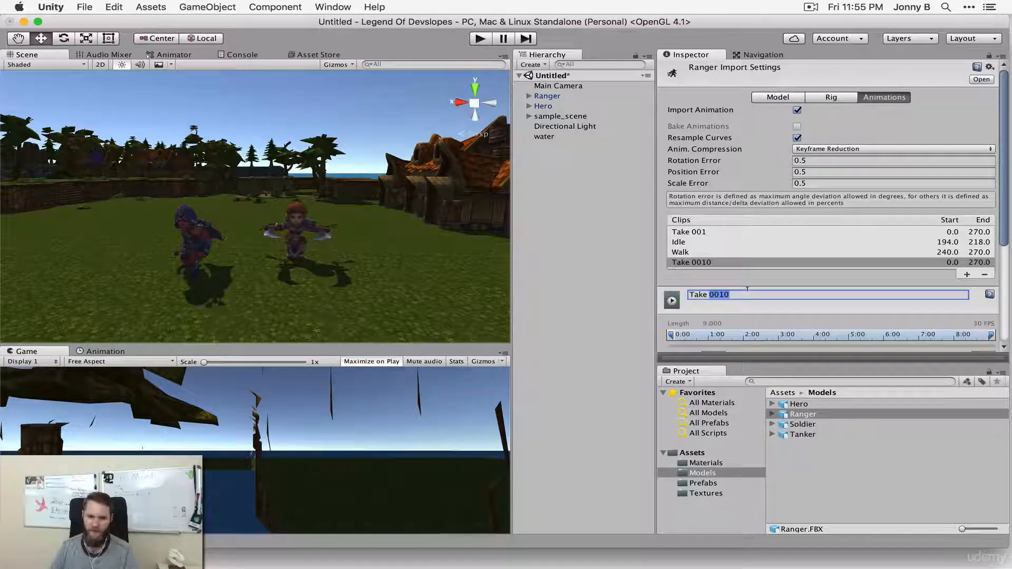
pyautogui.write('At')
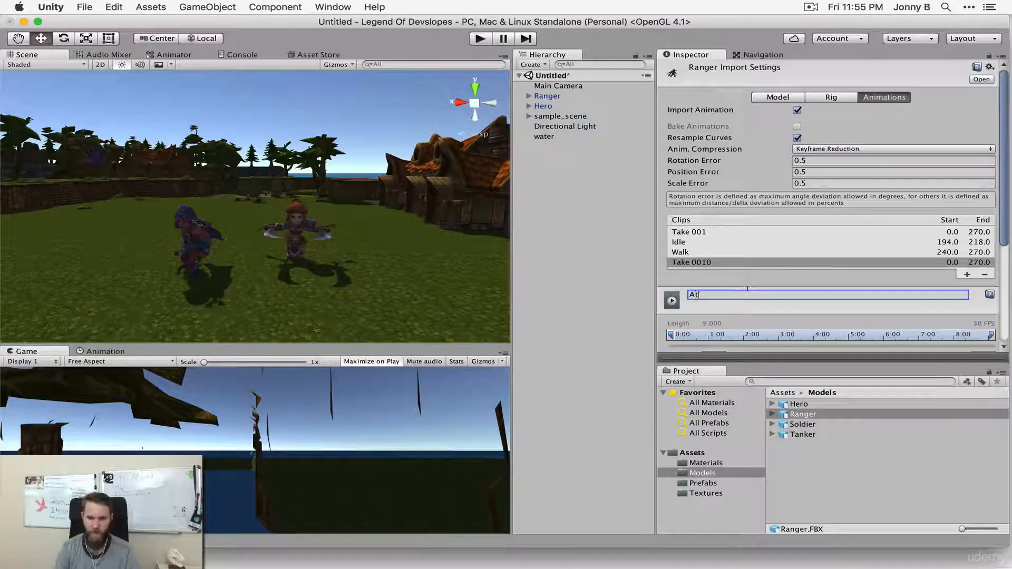
pyautogui.write('tack')
pyautogui.press('Return')
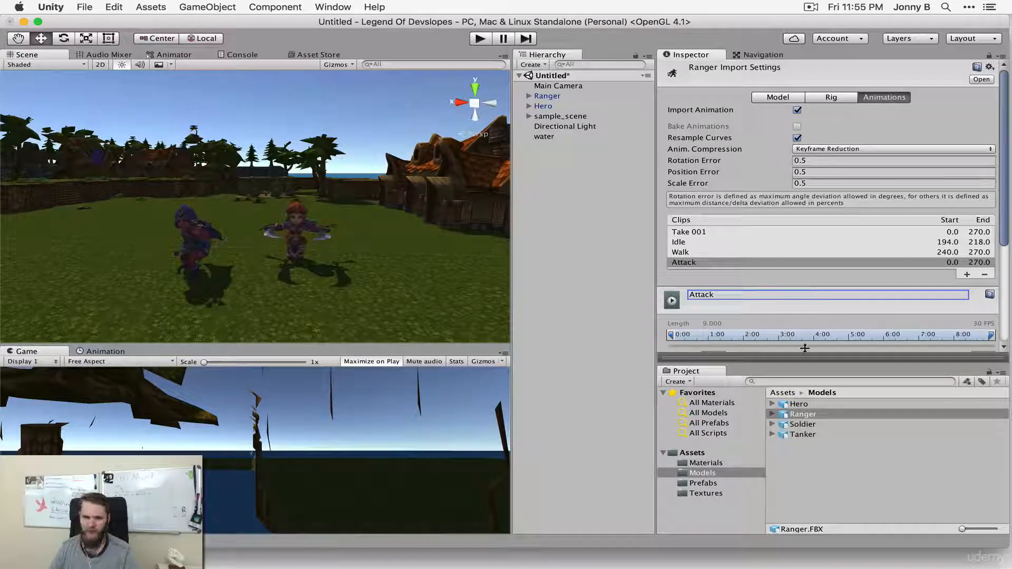
# - Set the Attack clip's end frame to 50 and apply the Ranger's import settings
pyautogui.scroll(-4, 811, 295)
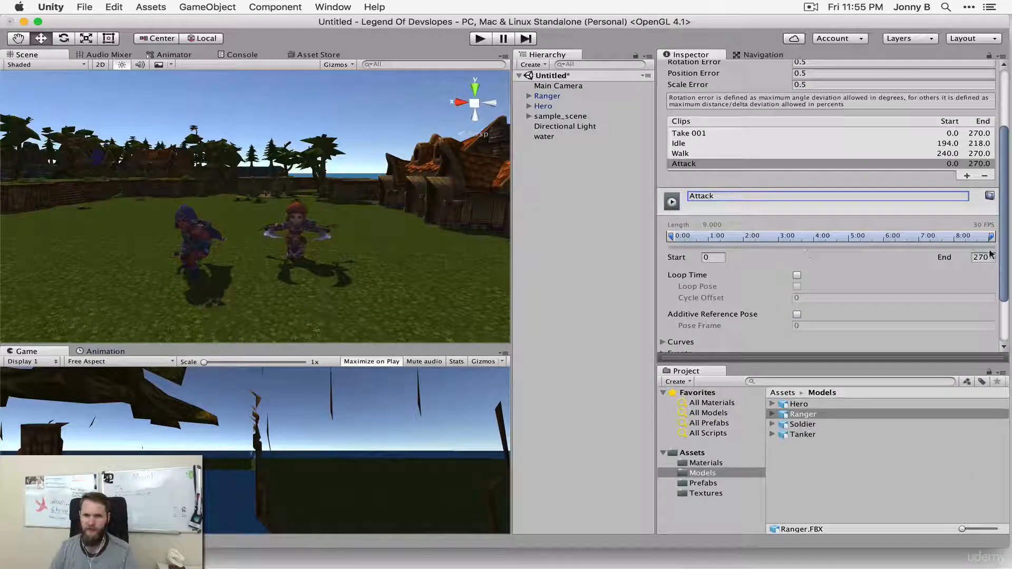
pyautogui.click(990, 255)
pyautogui.write('50')
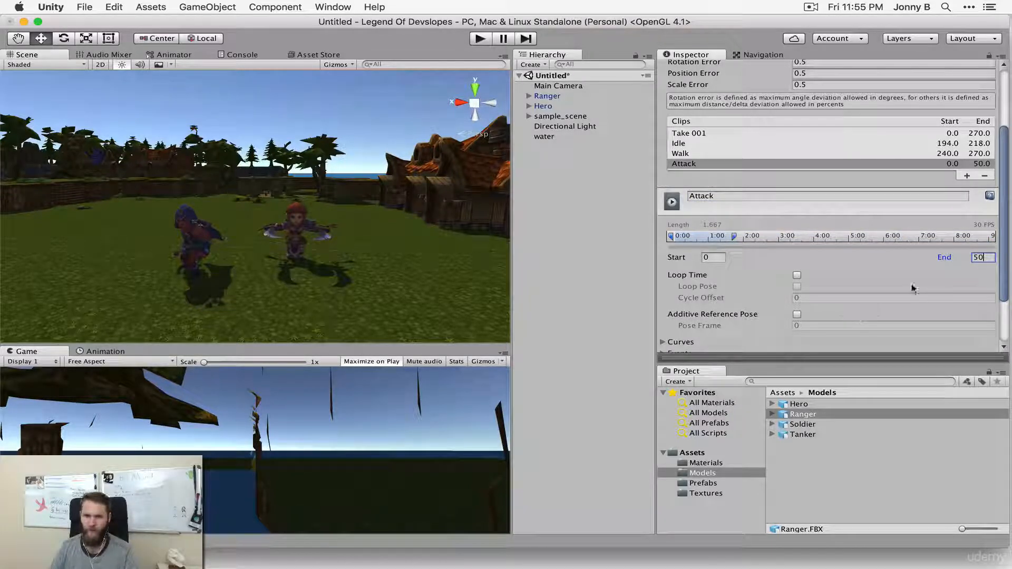
pyautogui.scroll(-3, 917, 289)
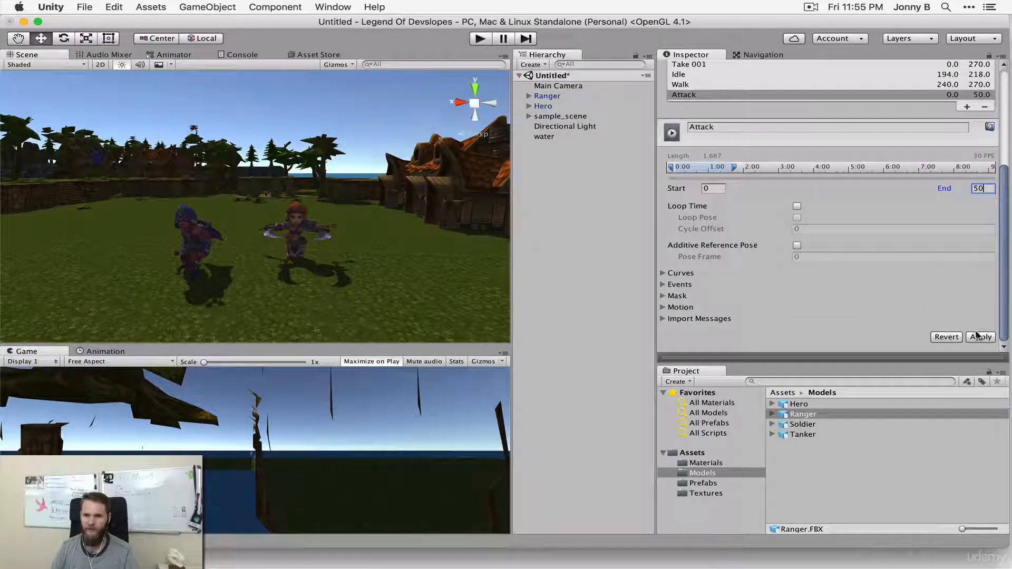
pyautogui.click(977, 335)
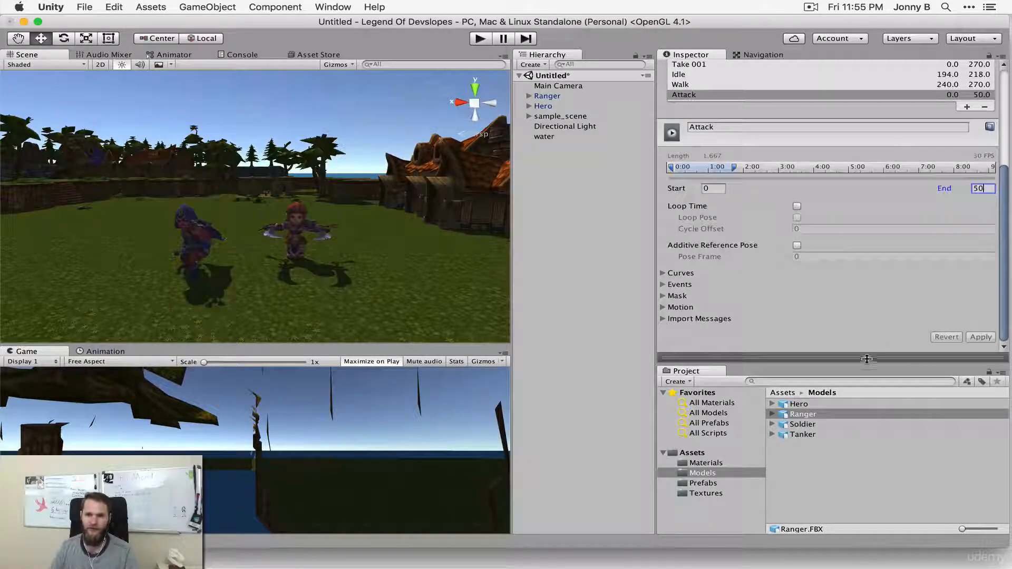
# - Play the Ranger's Attack clip in the animation preview, stop it and collapse the preview
pyautogui.moveTo(869, 238); pyautogui.dragTo(869, 110)
pyautogui.click(678, 136)
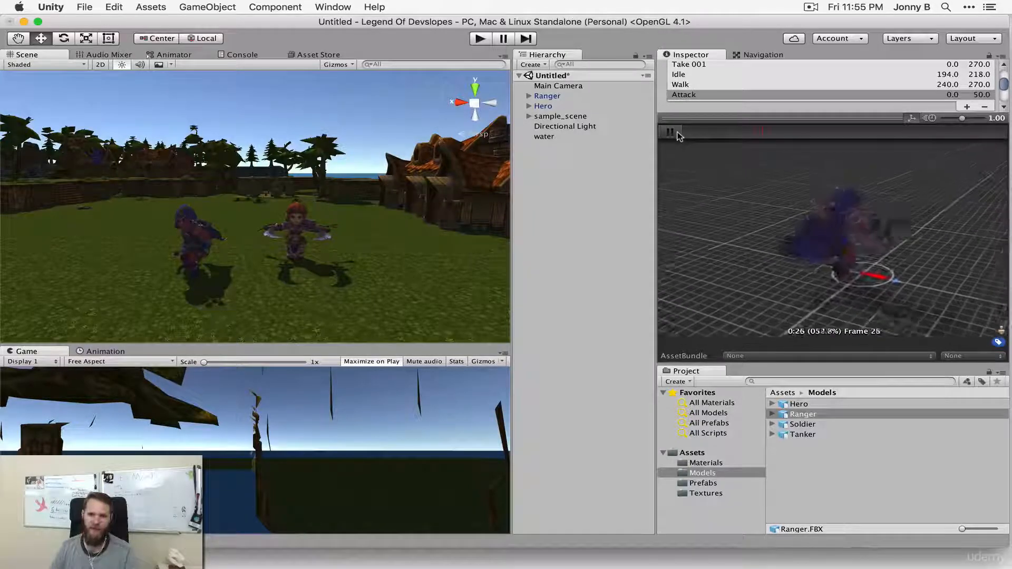
pyautogui.click(669, 132)
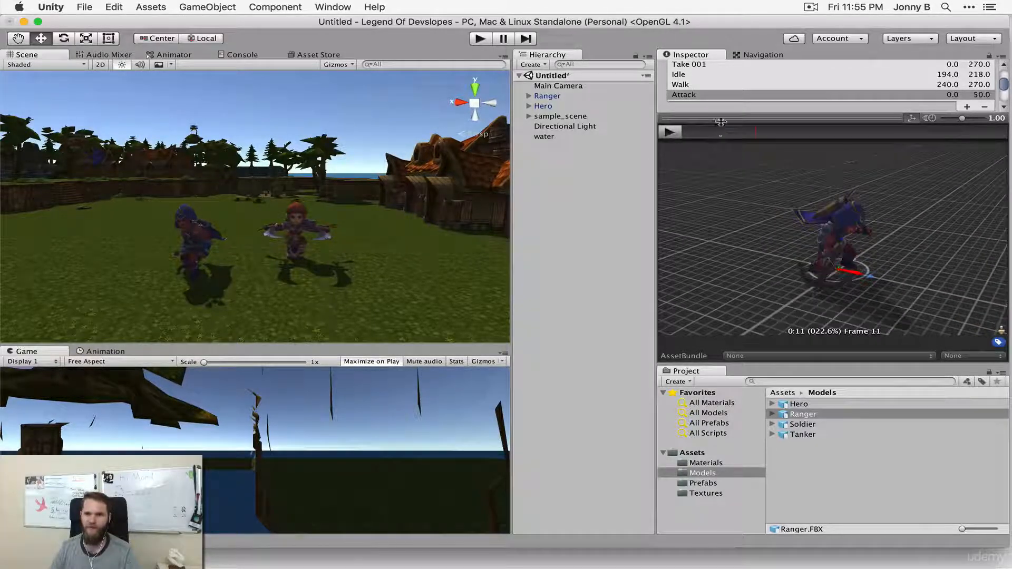
pyautogui.click(721, 121)
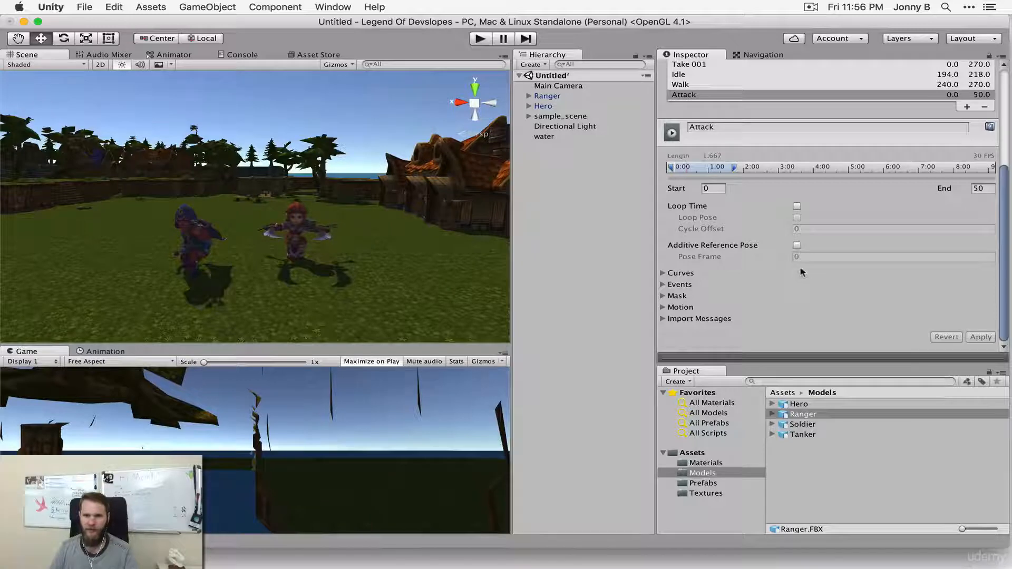
# - Add a Hurt clip spanning frames 173 to 193 to the Ranger's animations, without looping, and apply the import settings
pyautogui.click(966, 106)
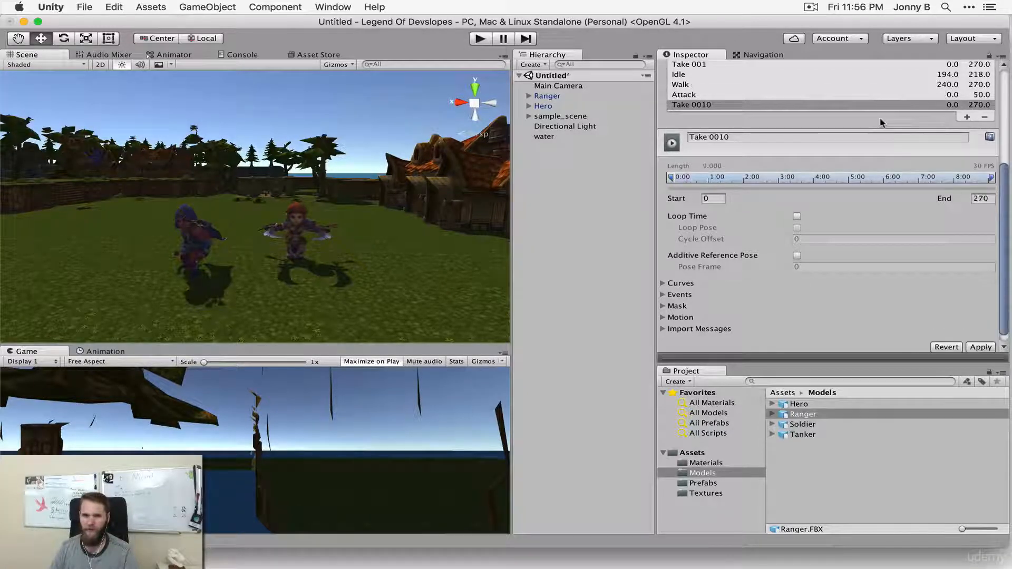
pyautogui.click(765, 137)
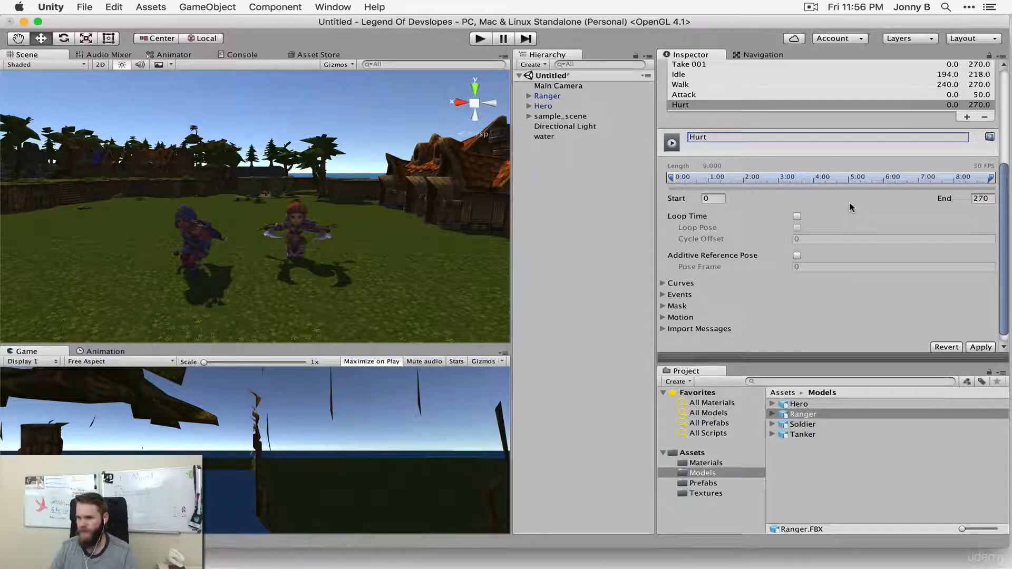
pyautogui.click(707, 200)
pyautogui.write('173')
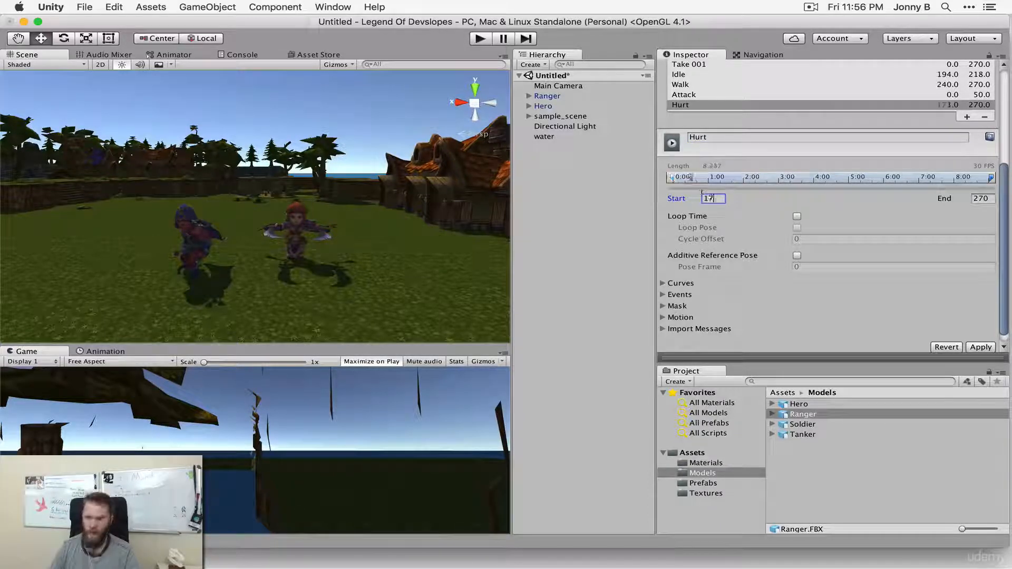
pyautogui.press('Tab')
pyautogui.write('1')
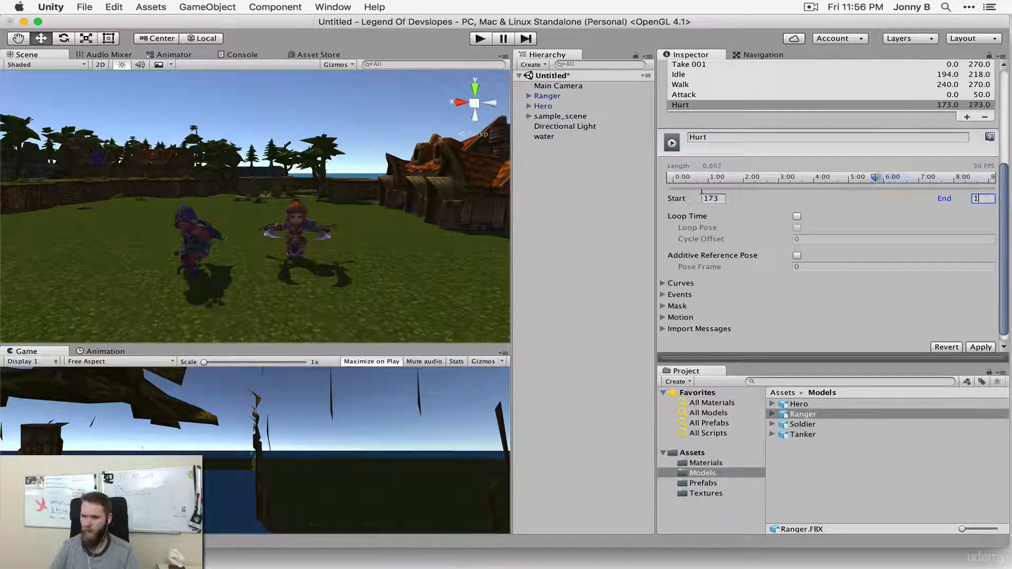
pyautogui.click(797, 216)
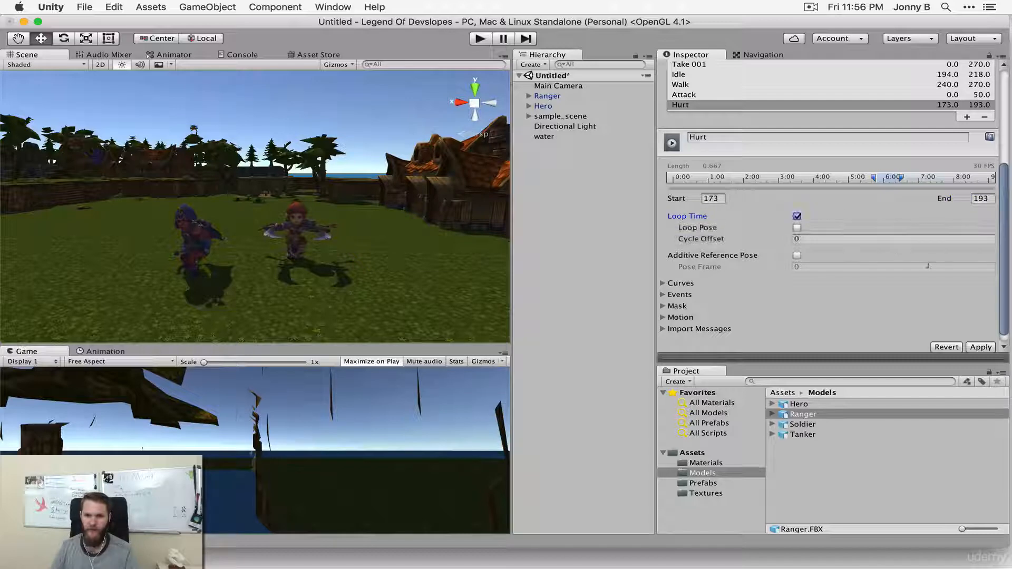
pyautogui.click(797, 217)
pyautogui.click(978, 346)
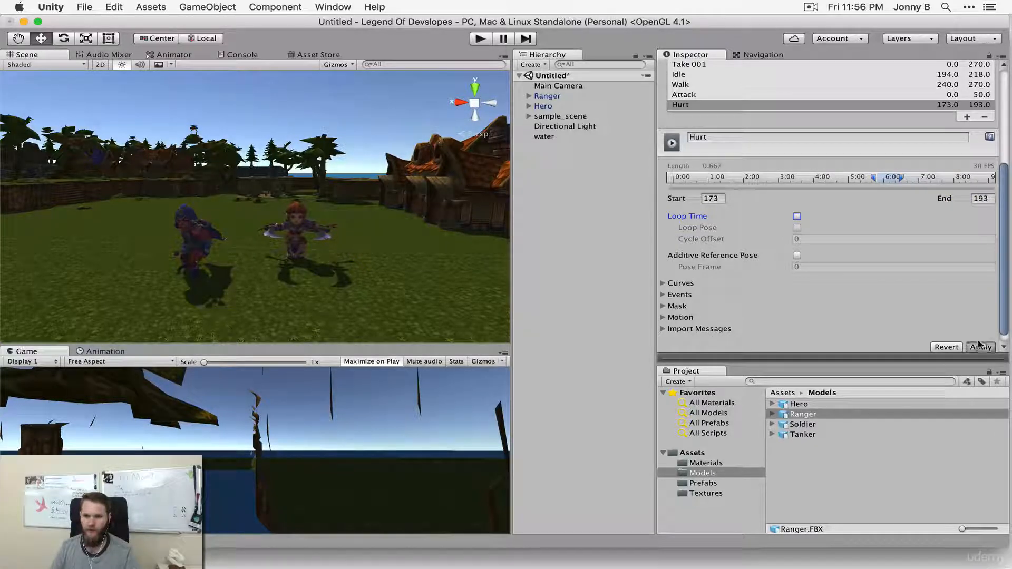
# - Play the Ranger's Hurt clip in the animation preview and collapse the preview
pyautogui.scroll(-1, 999, 237)
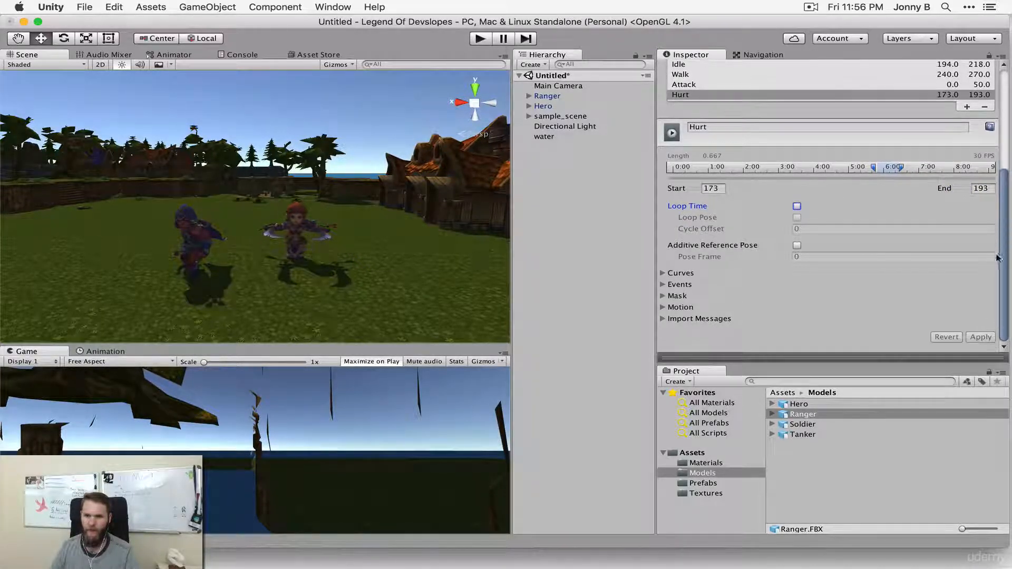
pyautogui.moveTo(881, 357); pyautogui.dragTo(880, 195)
pyautogui.click(670, 214)
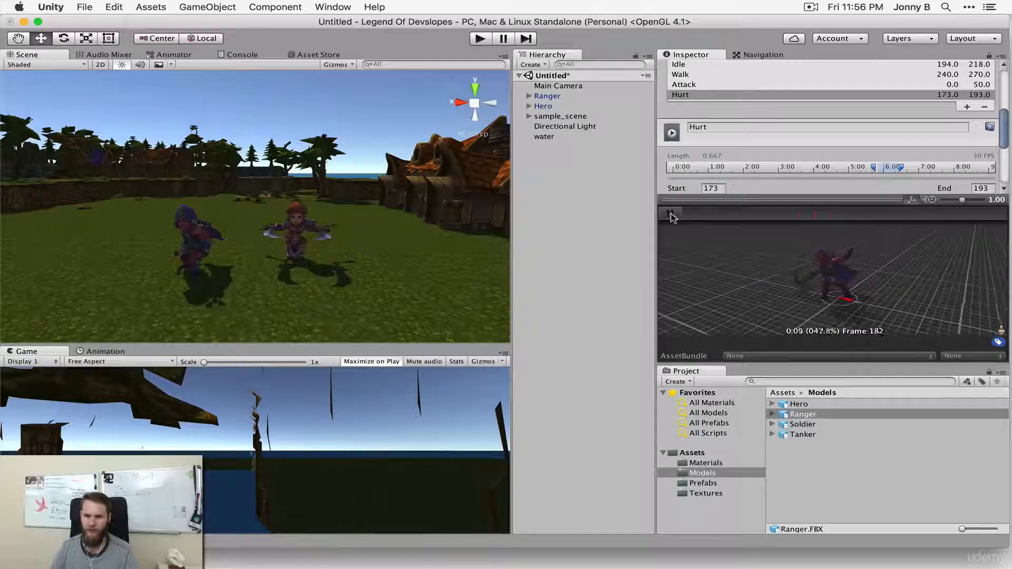
pyautogui.click(790, 203)
# - Add another clip to the Ranger's animations and name it Die
pyautogui.scroll(3, 966, 206)
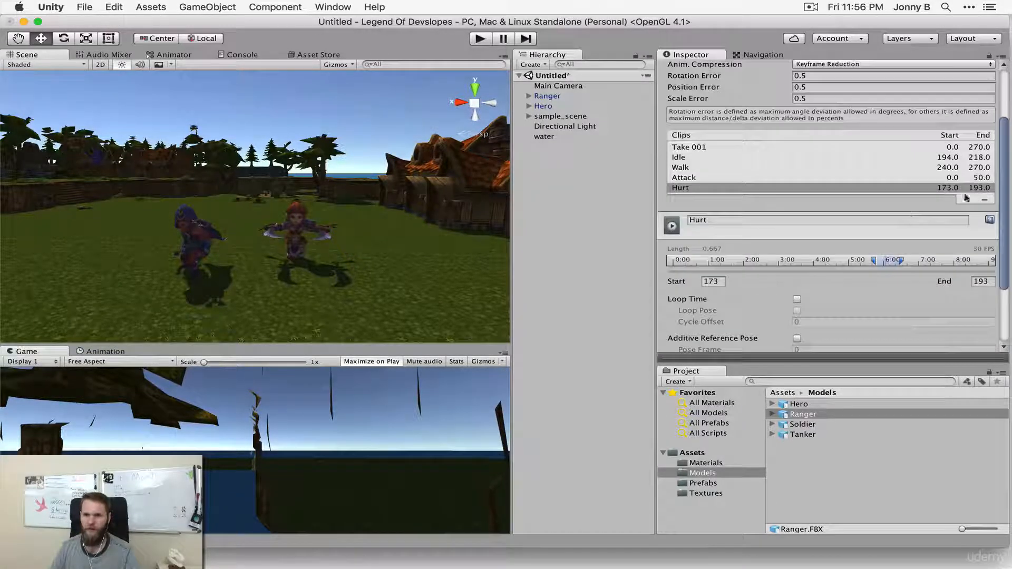
pyautogui.click(967, 199)
pyautogui.click(748, 228)
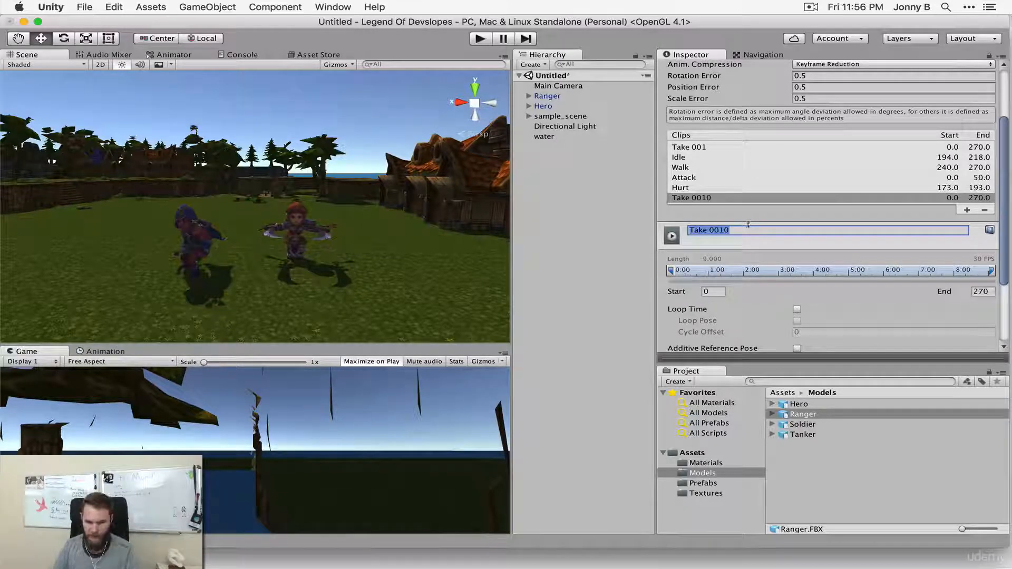
pyautogui.write('Die')
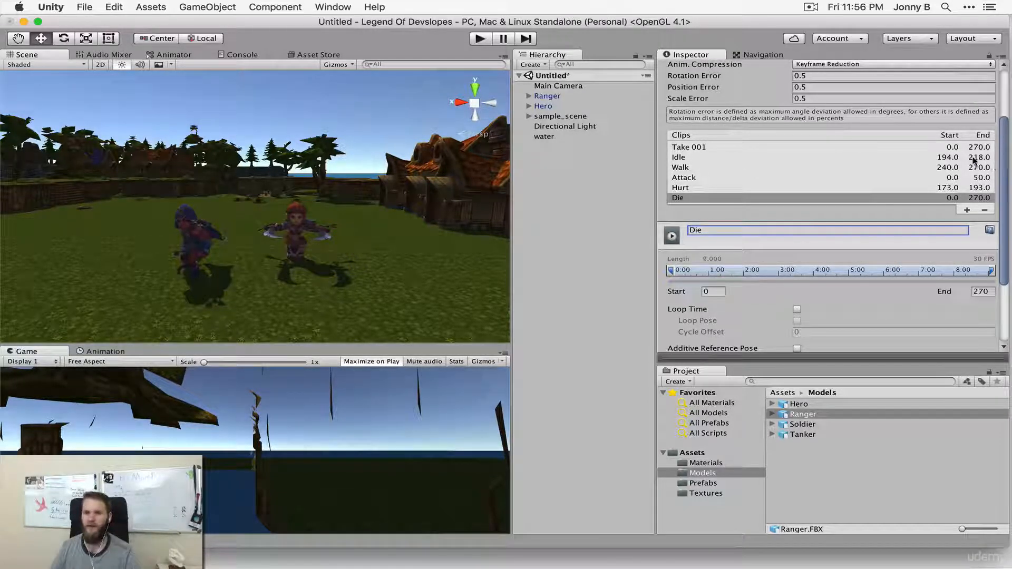
# - Set the Die clip's range to frames 142 to 172 and apply the Ranger's import settings
pyautogui.moveTo(1003, 174); pyautogui.dragTo(1003, 213)
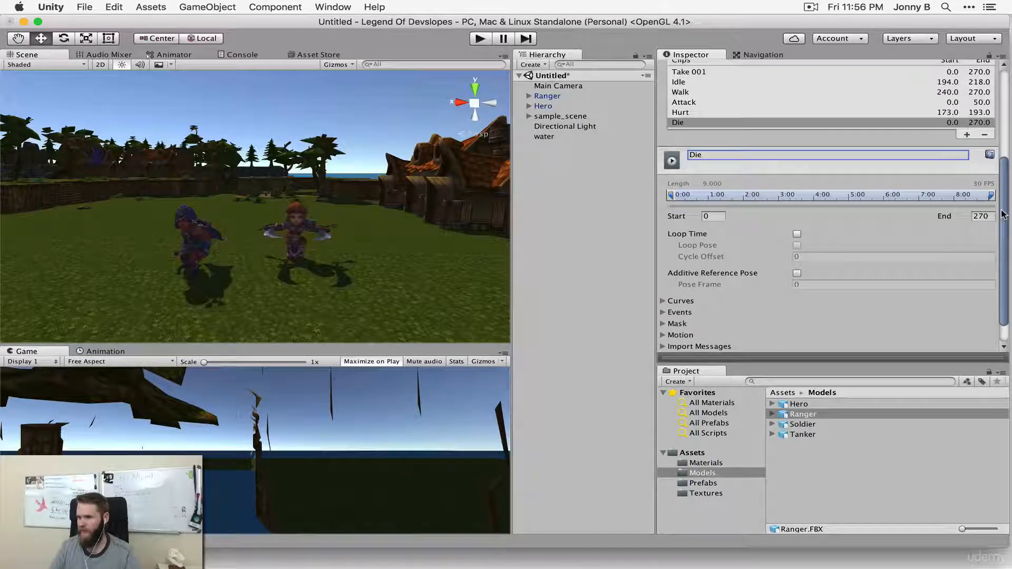
pyautogui.click(717, 216)
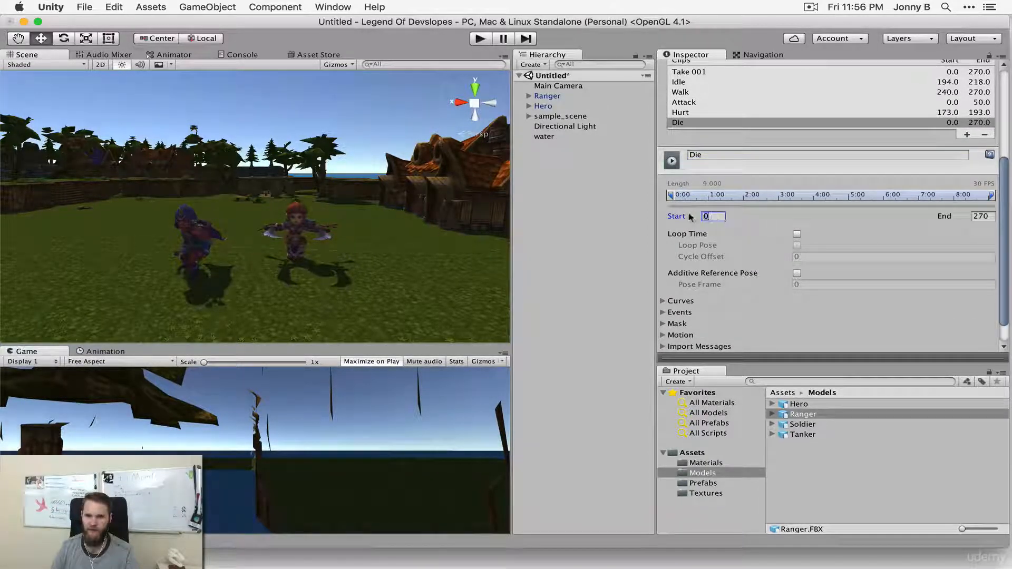
pyautogui.write('142')
pyautogui.press('Tab')
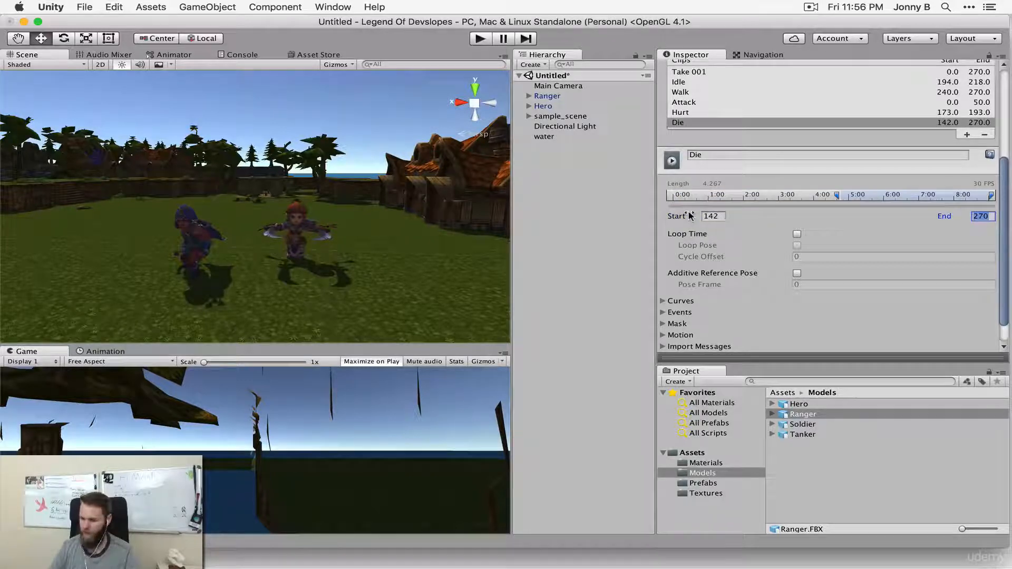
pyautogui.write('172')
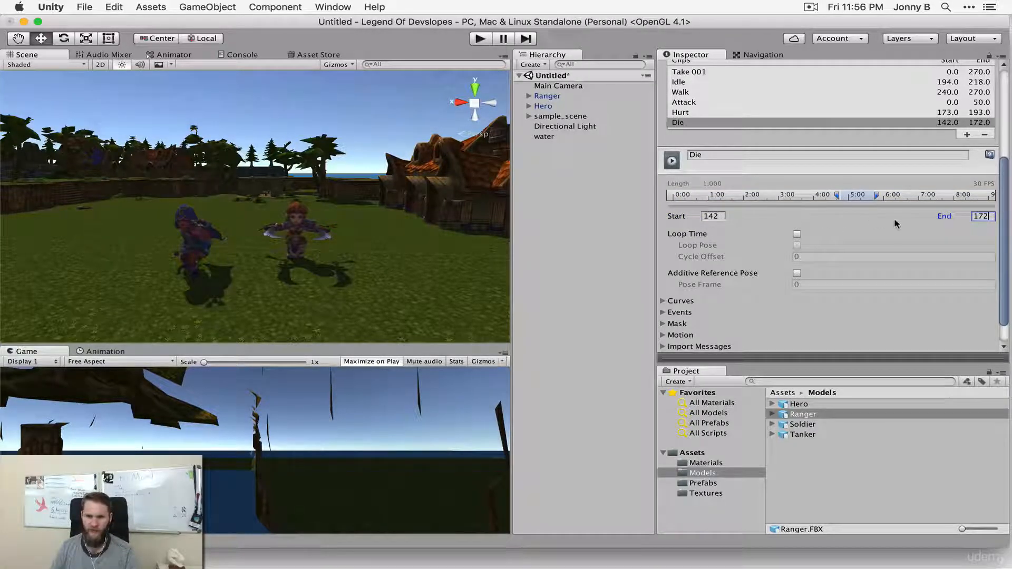
pyautogui.scroll(-3, 991, 290)
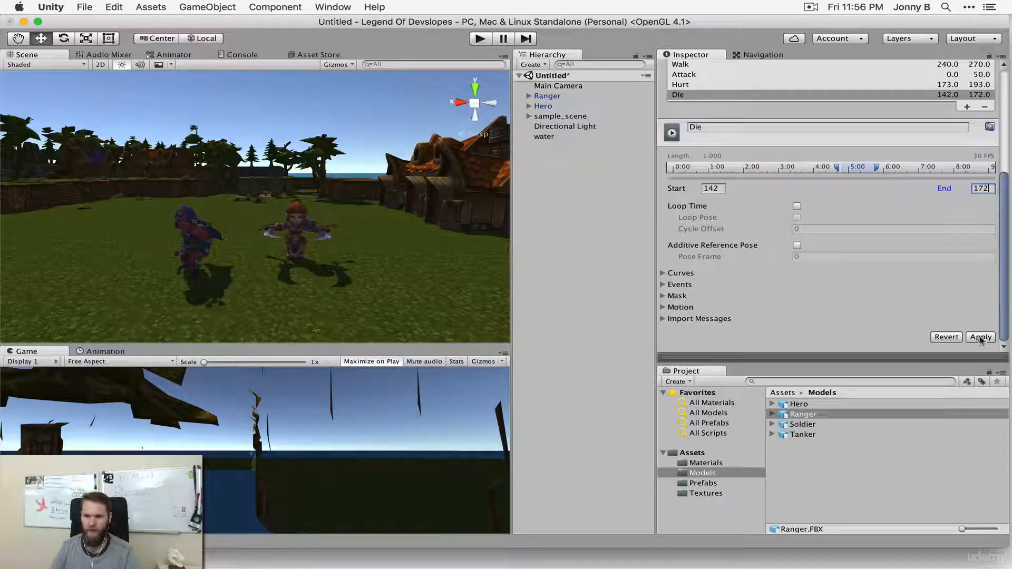
pyautogui.click(980, 337)
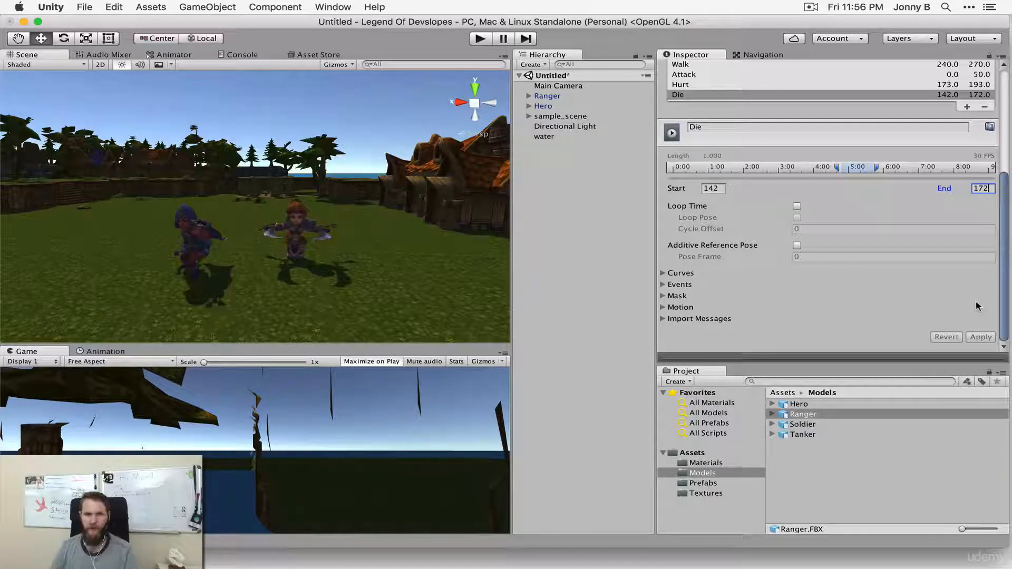
# - Save the scene as Level in the Assets folder
pyautogui.press('super+s')
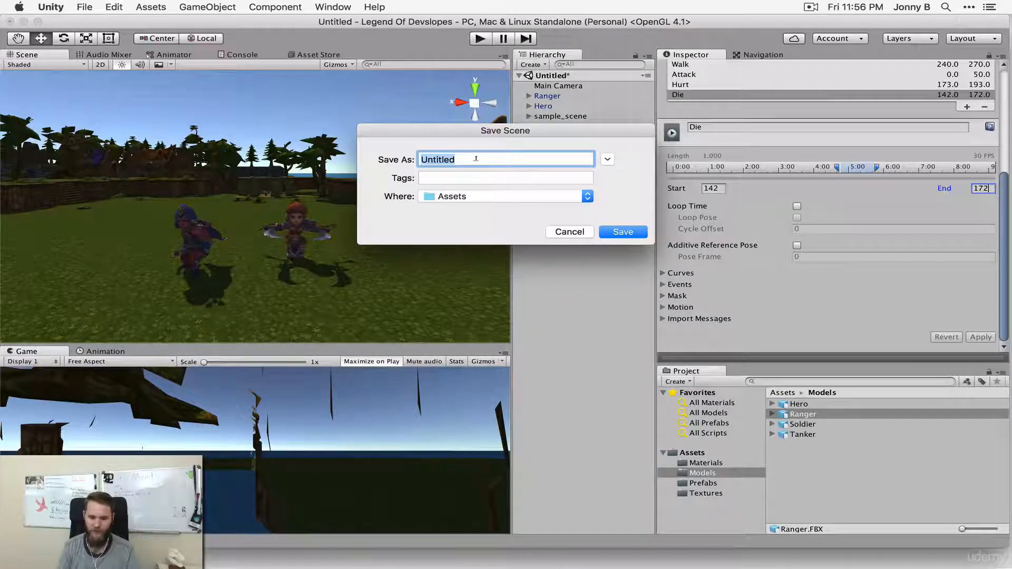
pyautogui.write('Level')
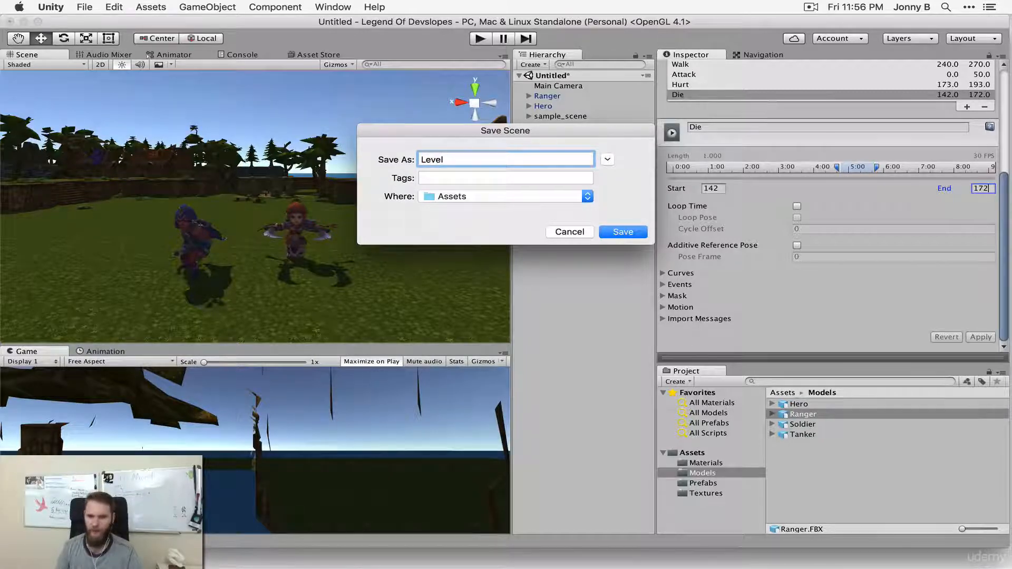
pyautogui.press('Return')
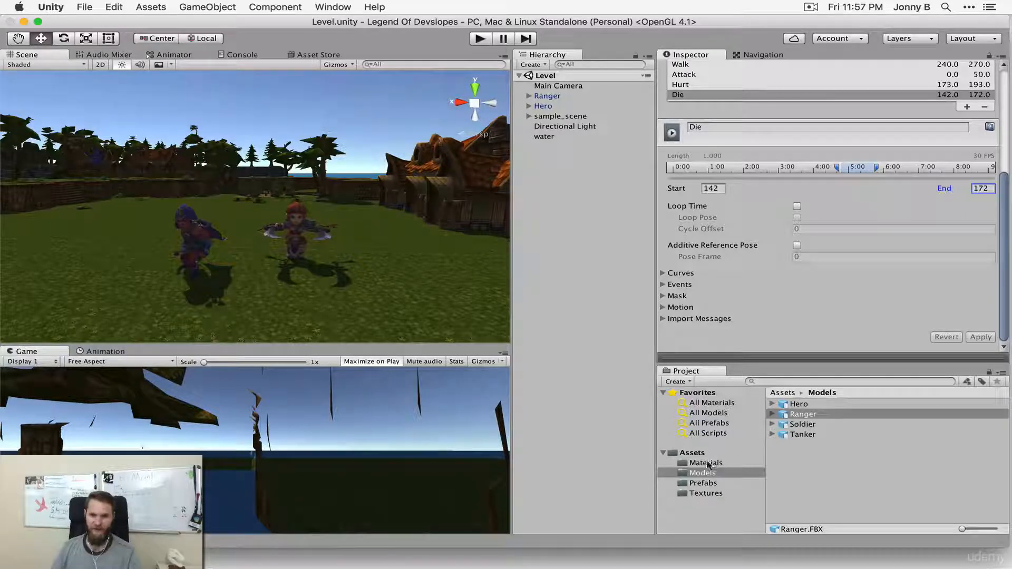
# - Create a Scenes folder inside Assets and move the Level scene file into it
pyautogui.click(692, 453)
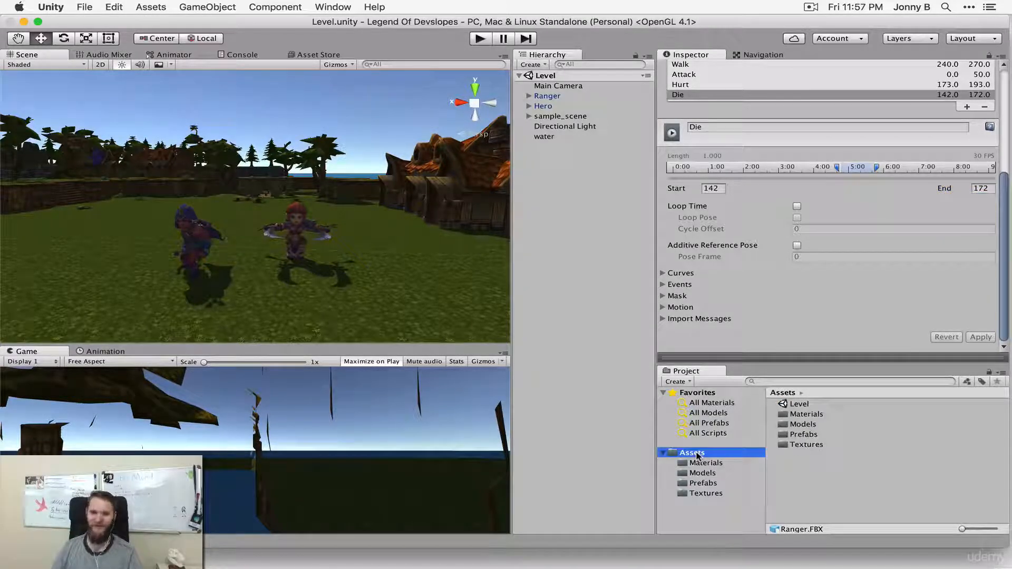
pyautogui.rightClick(696, 456)
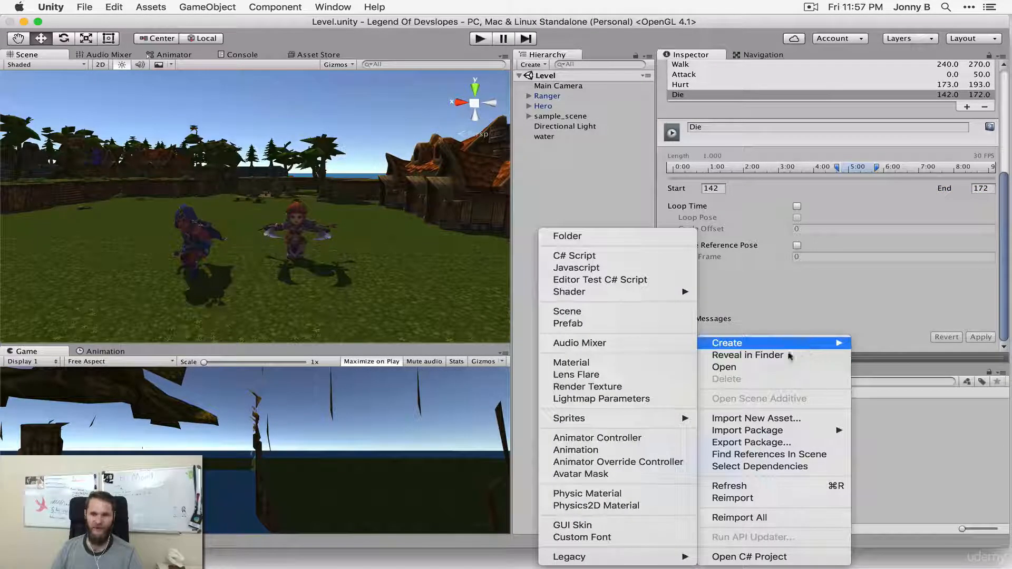
pyautogui.click(543, 235)
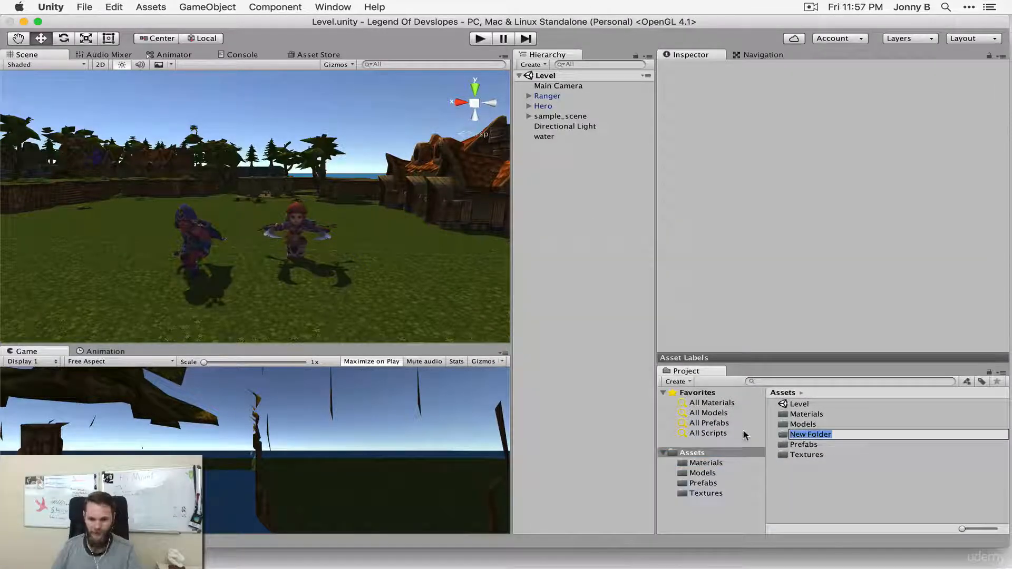
pyautogui.write('Scenes')
pyautogui.press('Return')
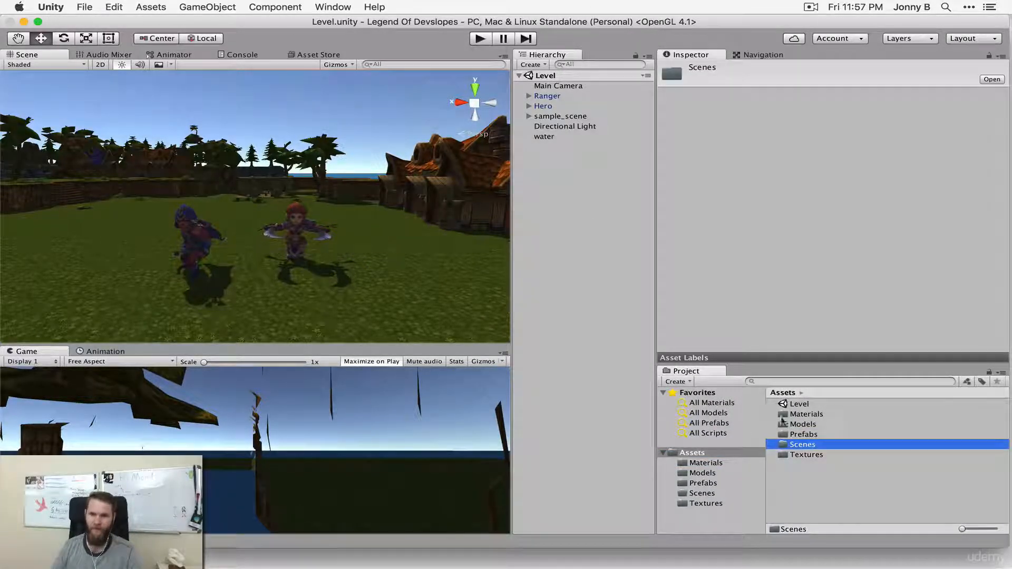
pyautogui.moveTo(798, 403); pyautogui.dragTo(815, 445)
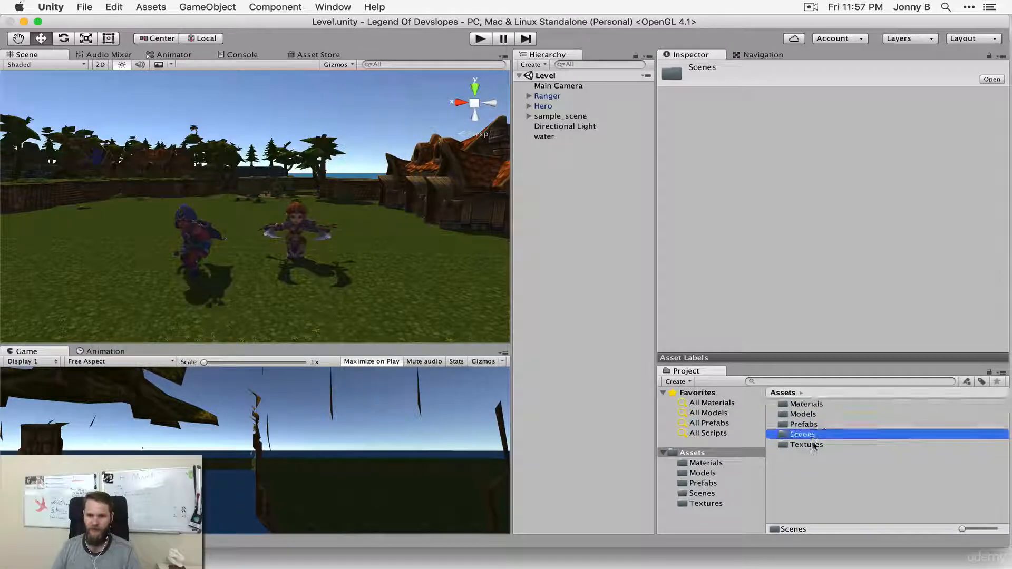
pyautogui.click(837, 499)
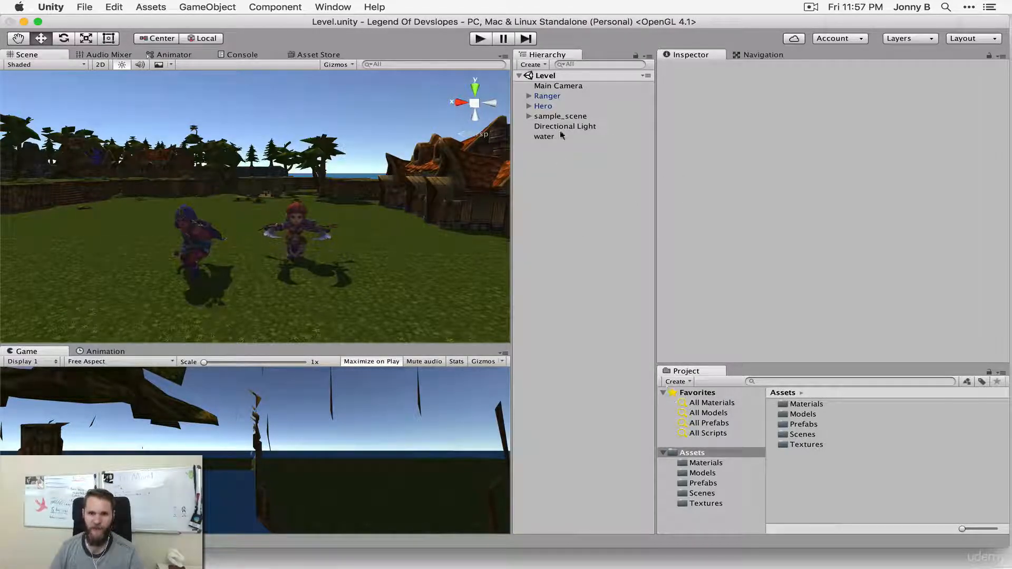
# - Place the Soldier model from the Models folder in the scene beside the Ranger and set its Y position to 0
pyautogui.click(708, 474)
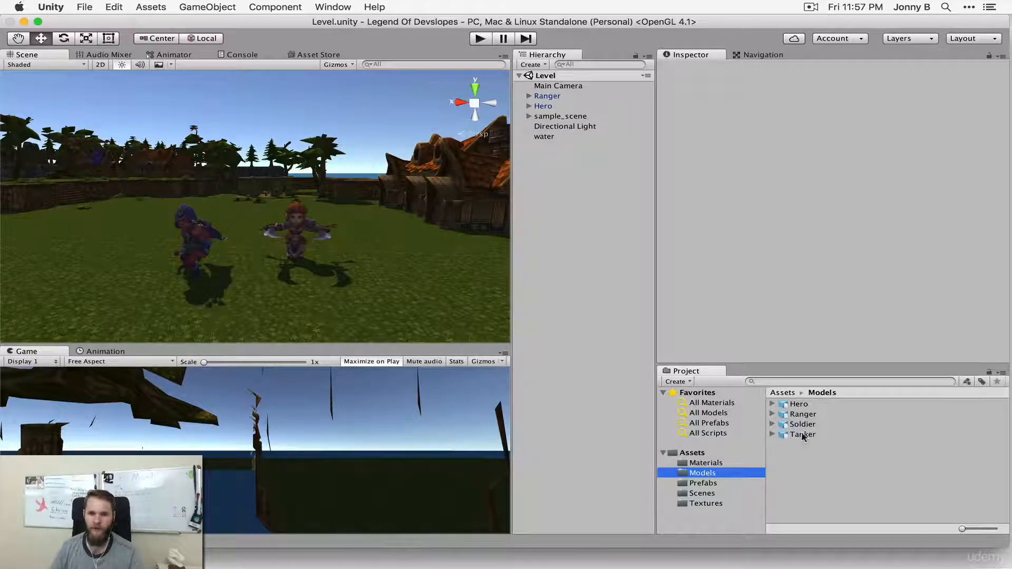
pyautogui.moveTo(807, 426); pyautogui.dragTo(134, 232)
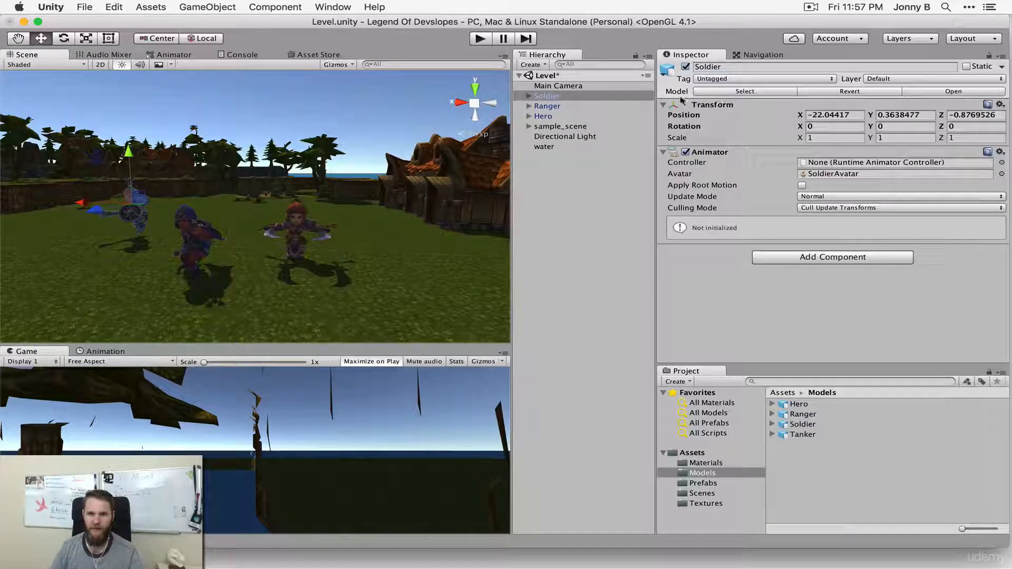
pyautogui.click(886, 115)
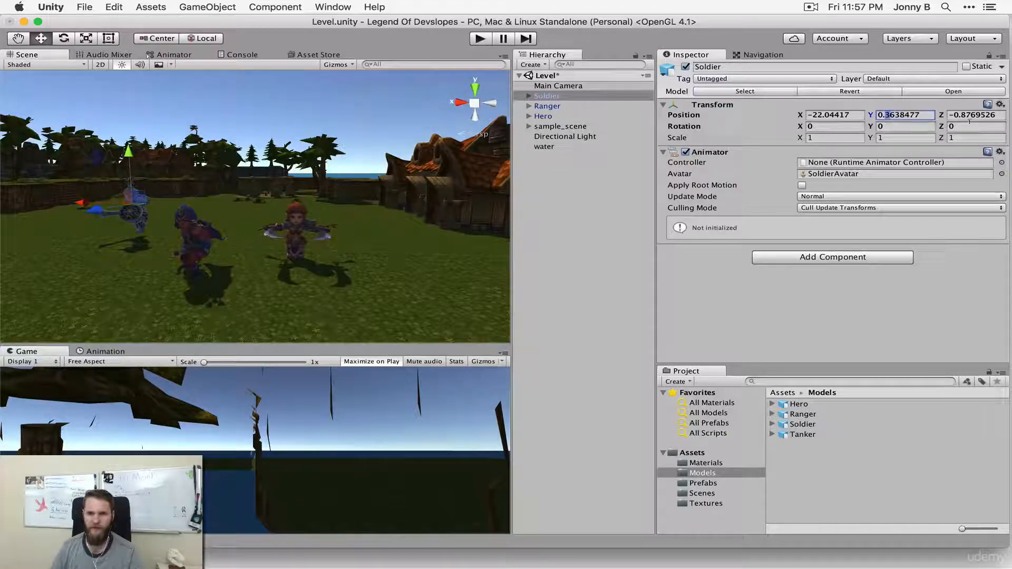
pyautogui.moveTo(924, 115); pyautogui.dragTo(863, 113)
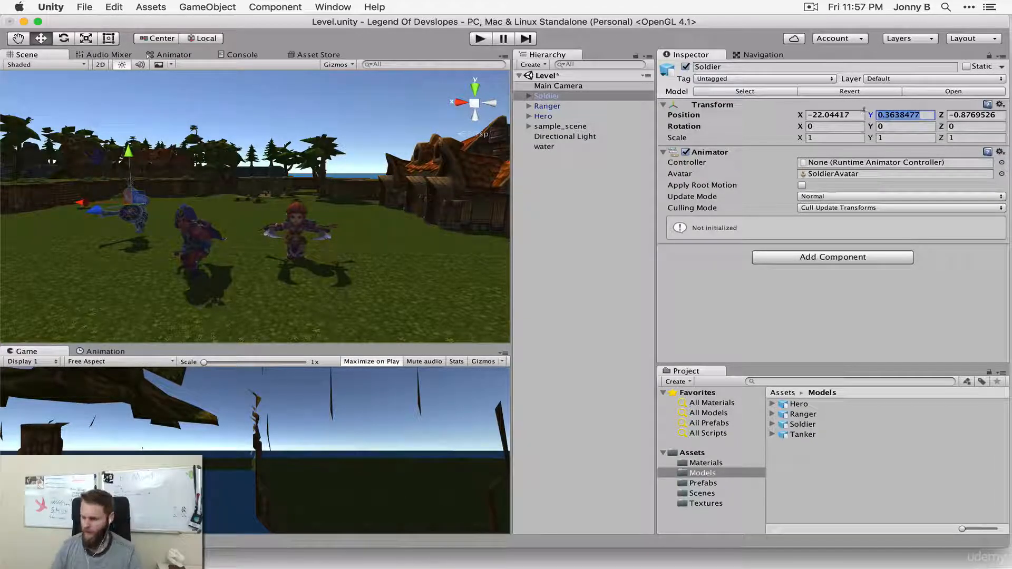
pyautogui.write('0')
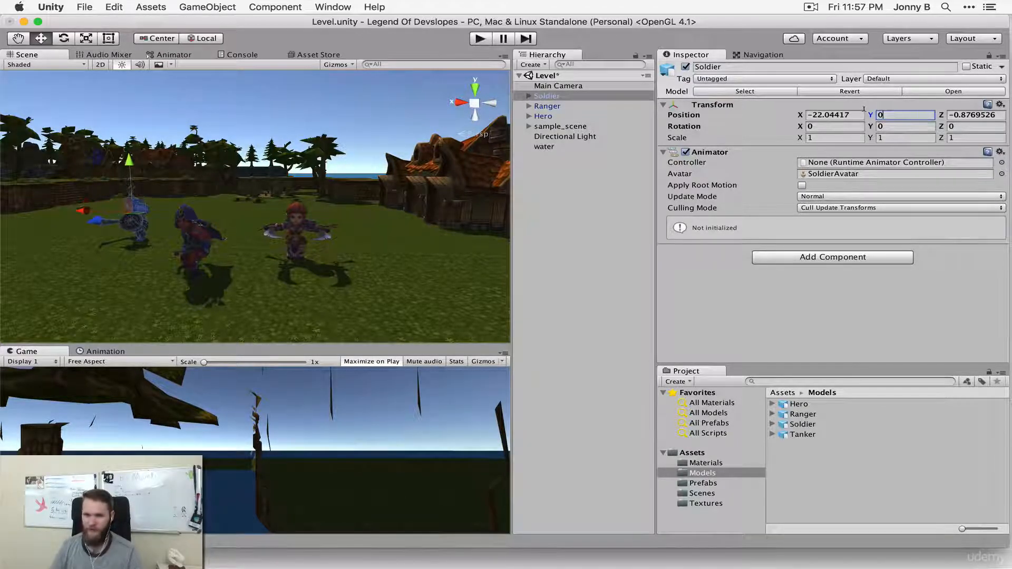
pyautogui.click(205, 205)
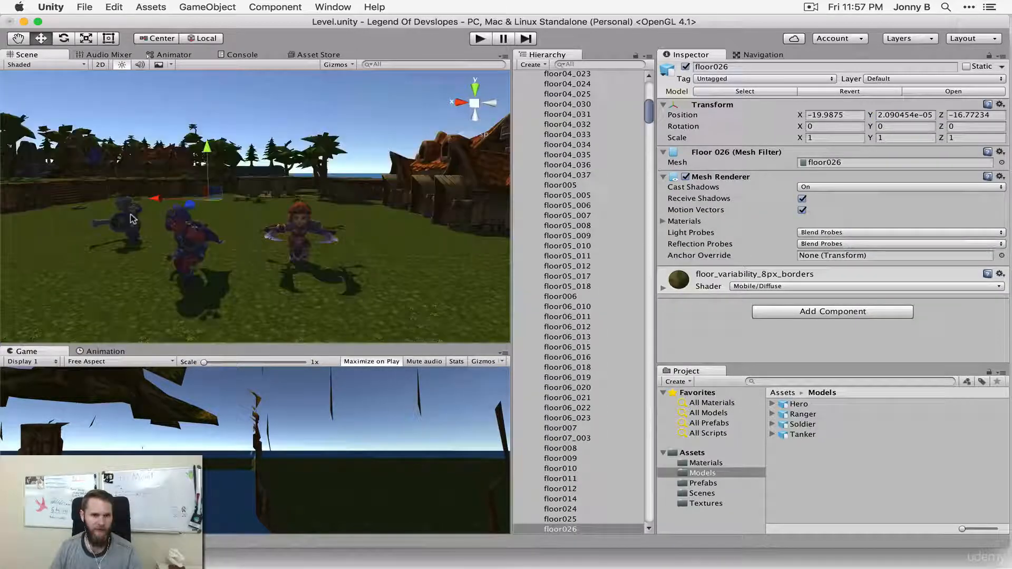
# - Examine the placed Soldier up close in the scene
pyautogui.moveTo(114, 217); pyautogui.dragTo(209, 226, button='middle')
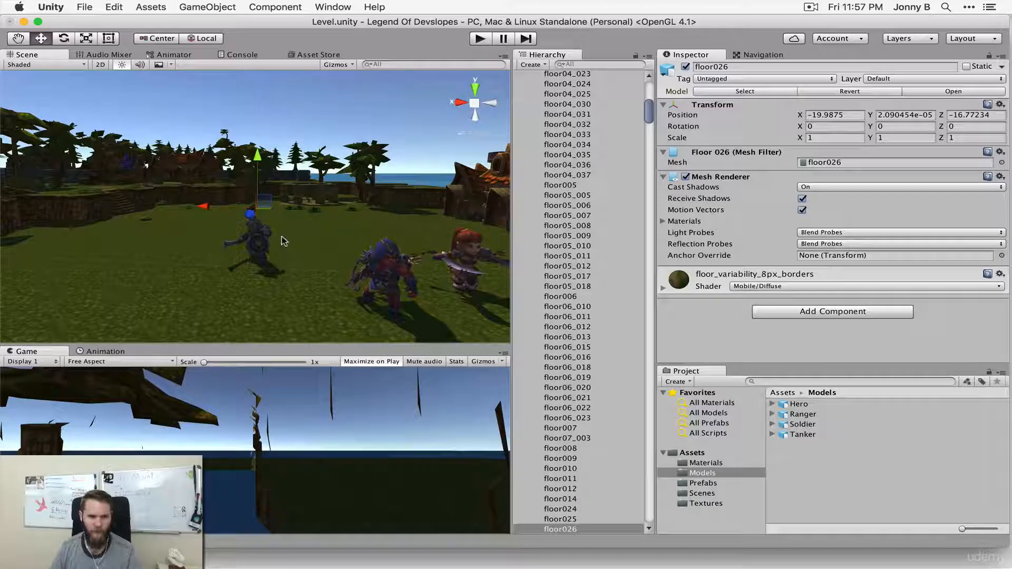
pyautogui.scroll(3, 287, 253)
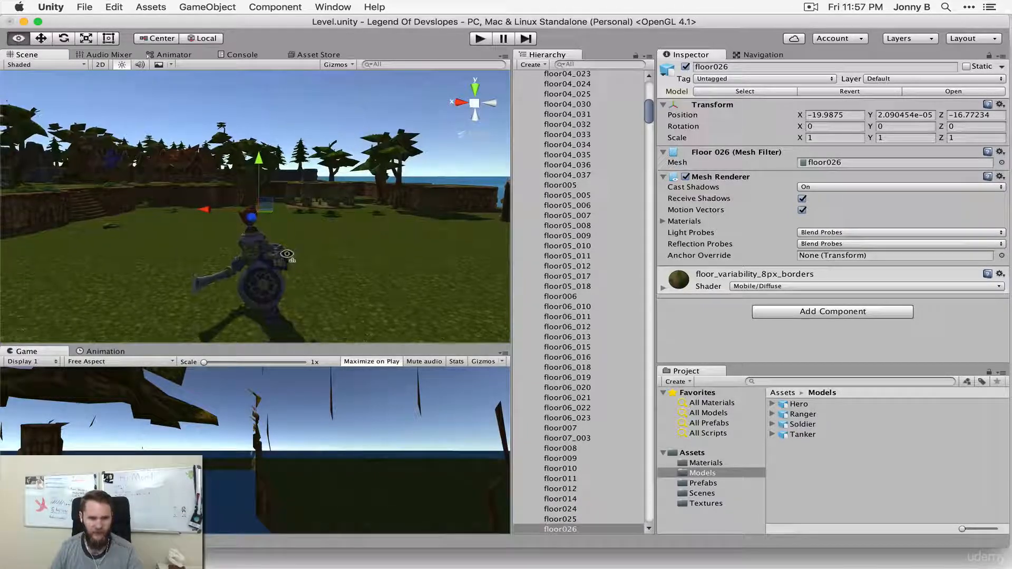
pyautogui.moveTo(289, 259); pyautogui.dragTo(293, 255, button='middle')
pyautogui.moveTo(335, 239); pyautogui.dragTo(389, 225, button='right')
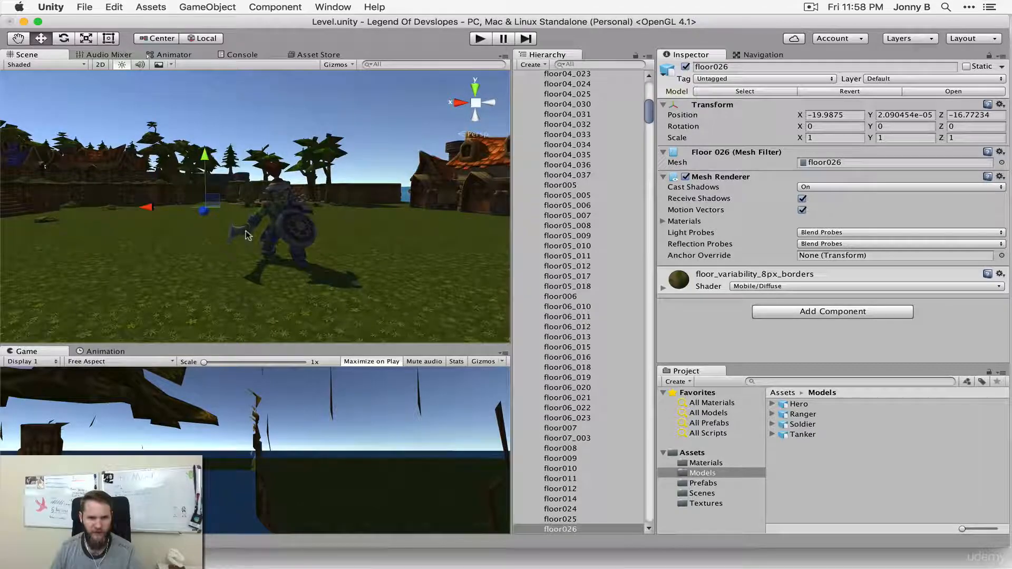
pyautogui.moveTo(227, 232); pyautogui.dragTo(201, 235, button='right')
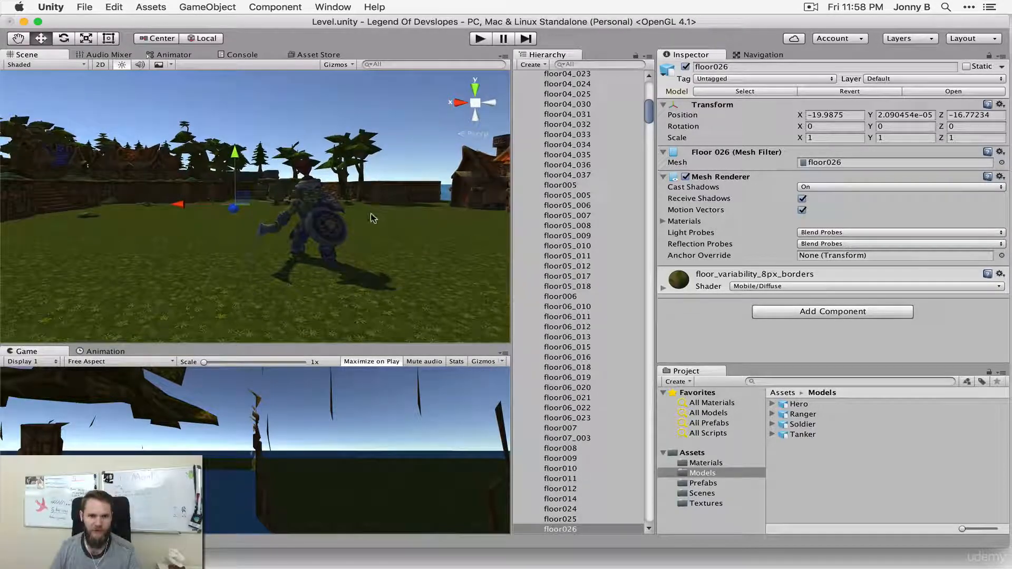
pyautogui.scroll(-5, 374, 213)
pyautogui.moveTo(376, 212); pyautogui.dragTo(370, 217, button='middle')
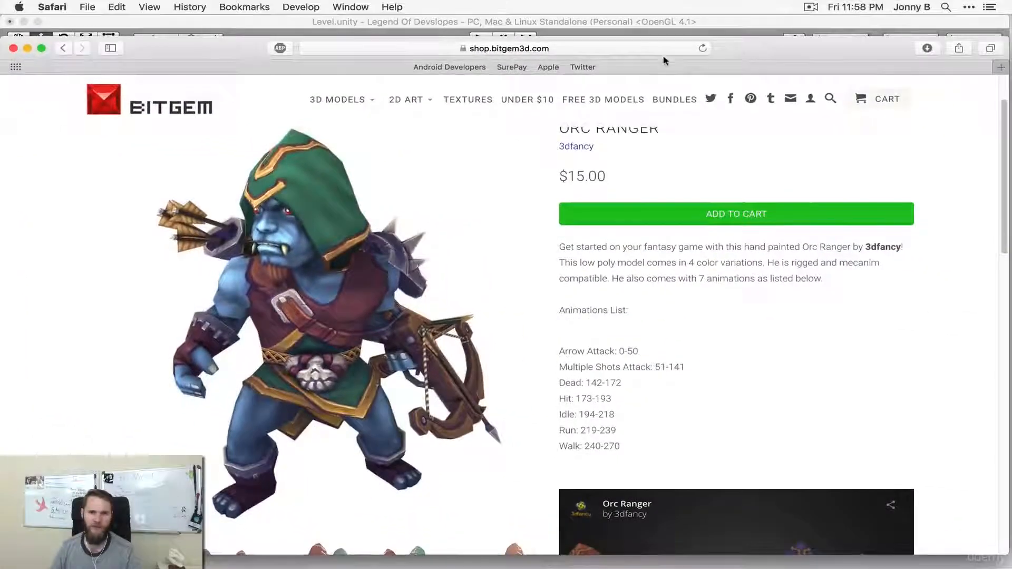
# - In Safari, search the web for "bitgem orc soldier" and open the Orc Soldier product page
pyautogui.click(631, 46)
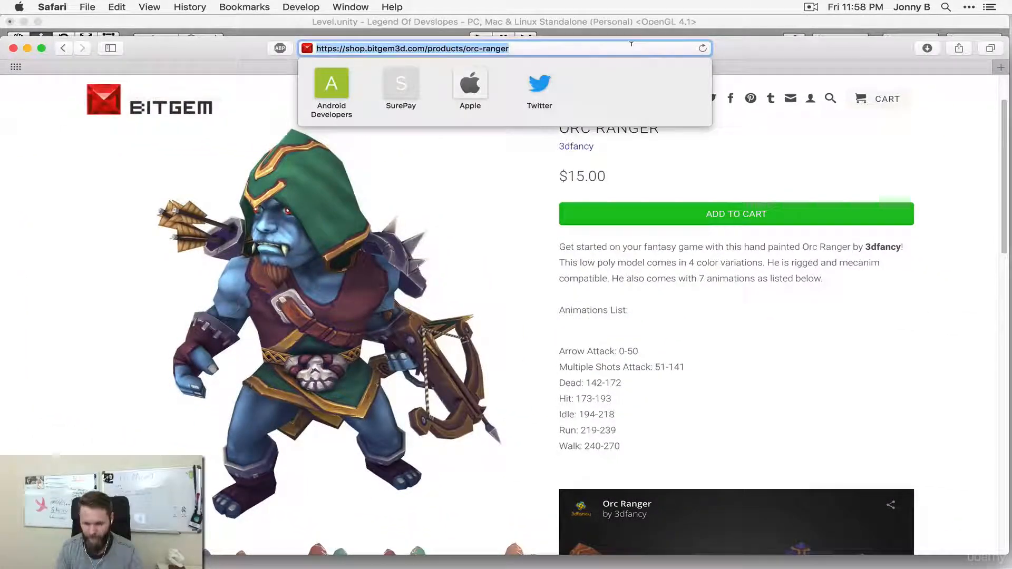
pyautogui.write('bitgem ')
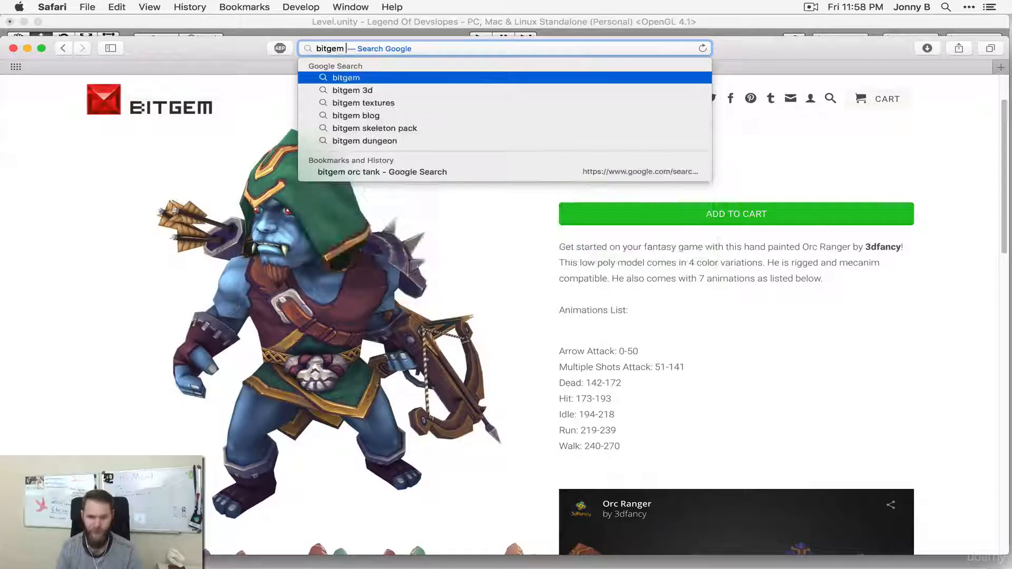
pyautogui.write('orc soldier')
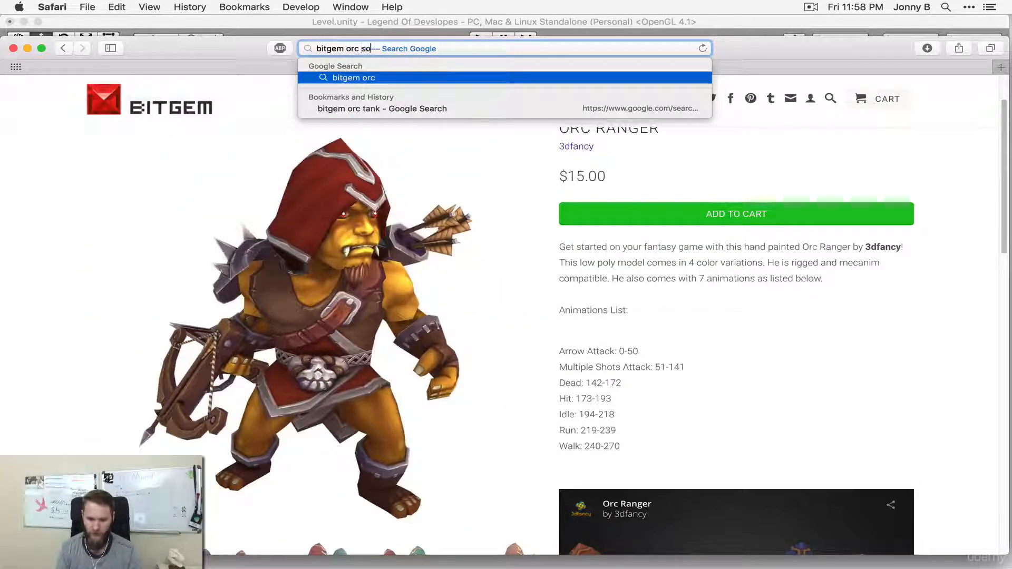
pyautogui.press('Return')
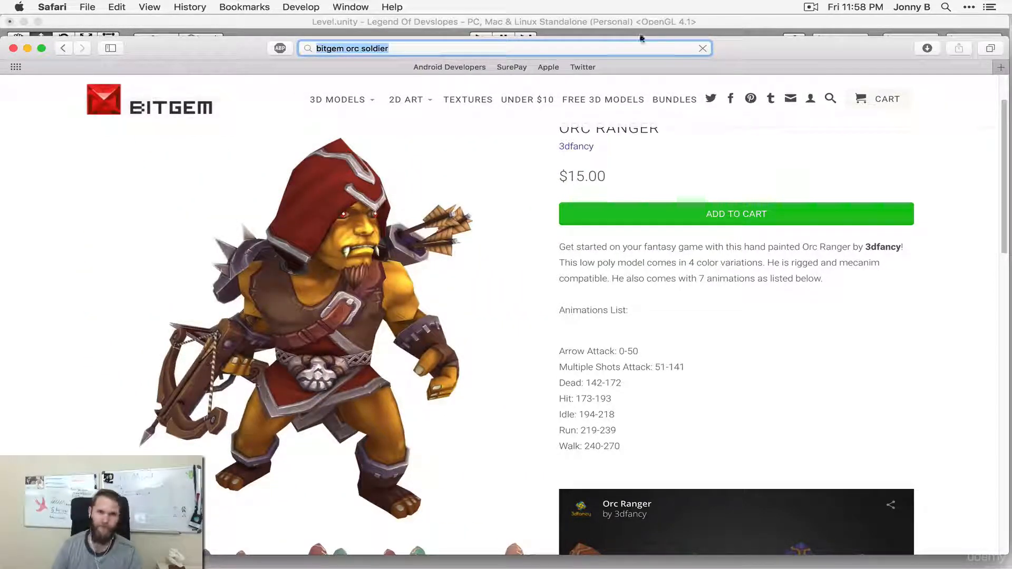
pyautogui.click(136, 192)
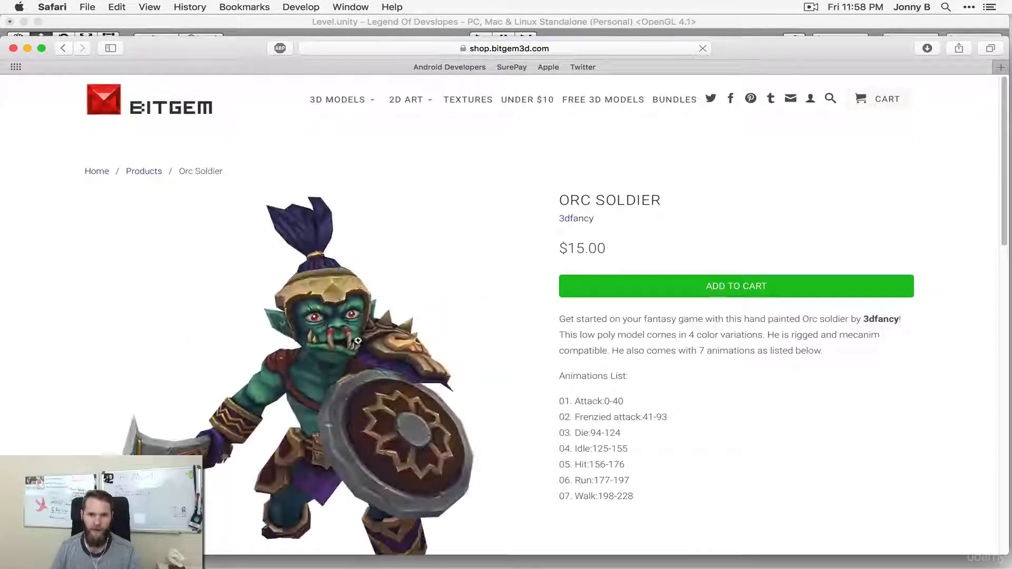
# - Read the animation frame ranges listed for the Orc Soldier, put the browser away and return to Unity
pyautogui.scroll(-1, 617, 352)
pyautogui.moveTo(554, 375); pyautogui.dragTo(671, 463)
pyautogui.click(671, 463)
pyautogui.press('super+m')
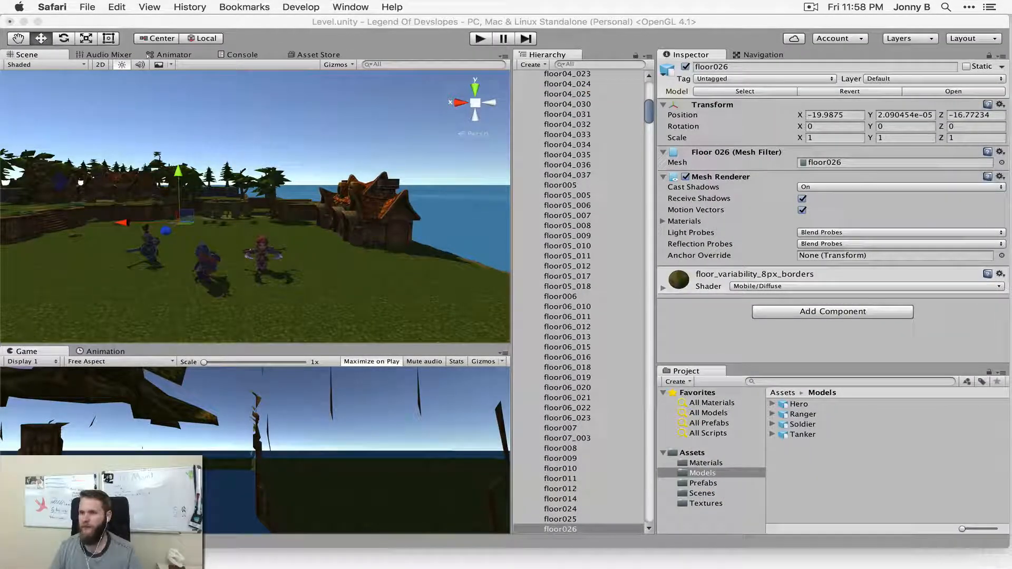
pyautogui.click(751, 29)
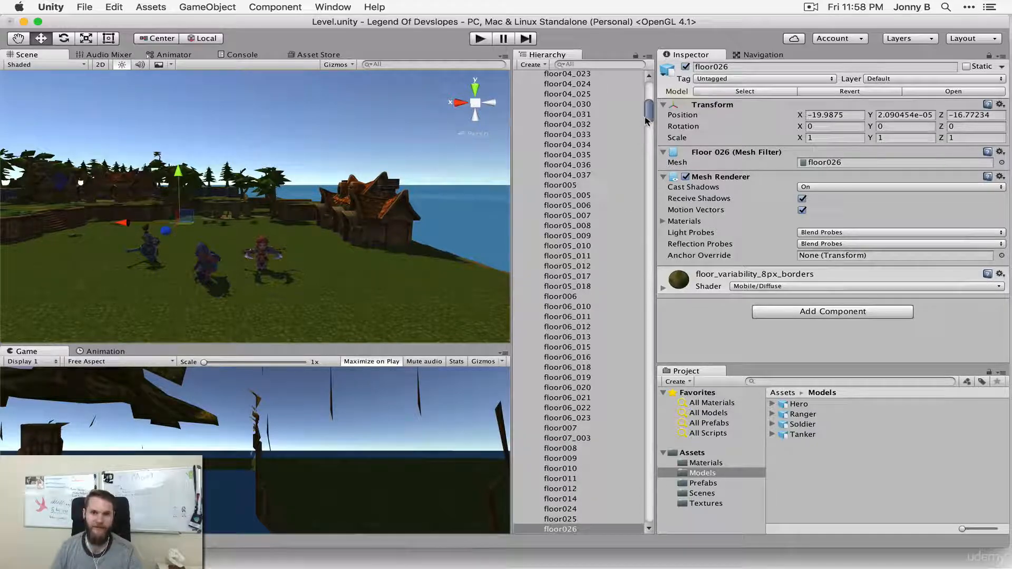
# - Collapse sample_scene in the scene hierarchy and open the animation import settings of the Soldier model
pyautogui.moveTo(648, 113); pyautogui.dragTo(647, 92)
pyautogui.click(528, 126)
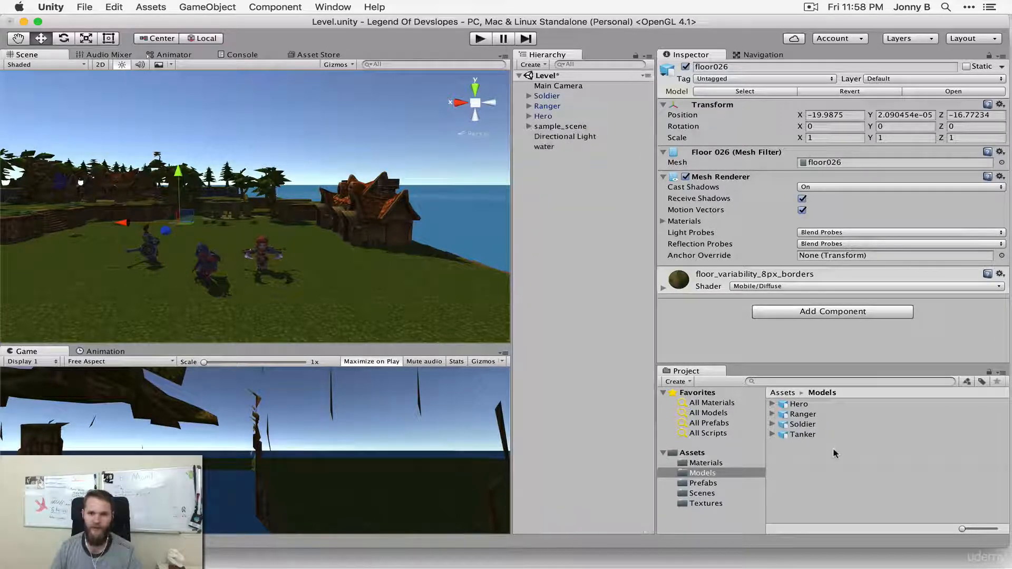
pyautogui.click(800, 425)
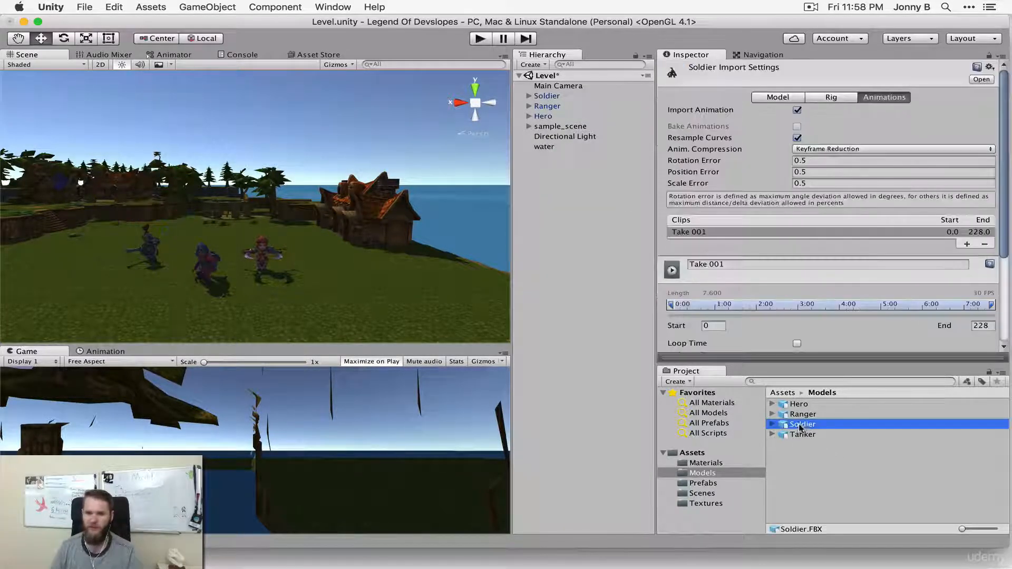
pyautogui.scroll(-3, 843, 245)
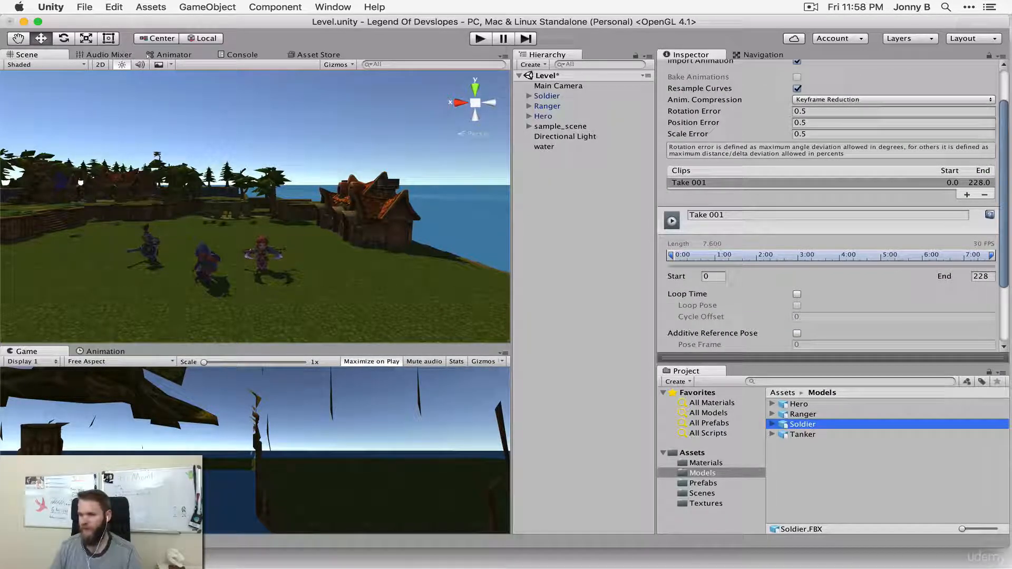
# - Add an animation clip named Idle to the Soldier model, running from frame 125 to 155
pyautogui.click(966, 194)
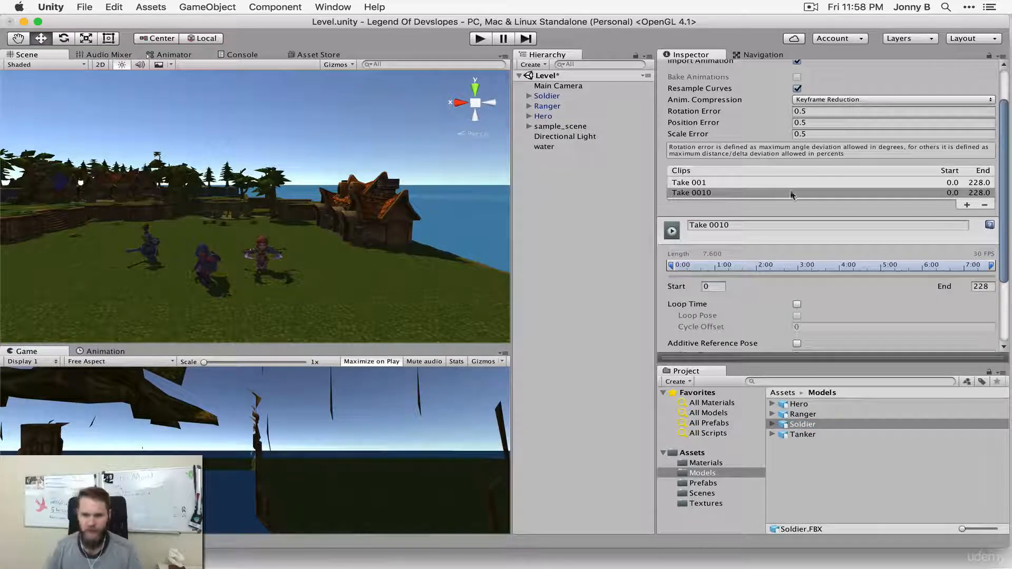
pyautogui.click(753, 226)
pyautogui.press('super+a')
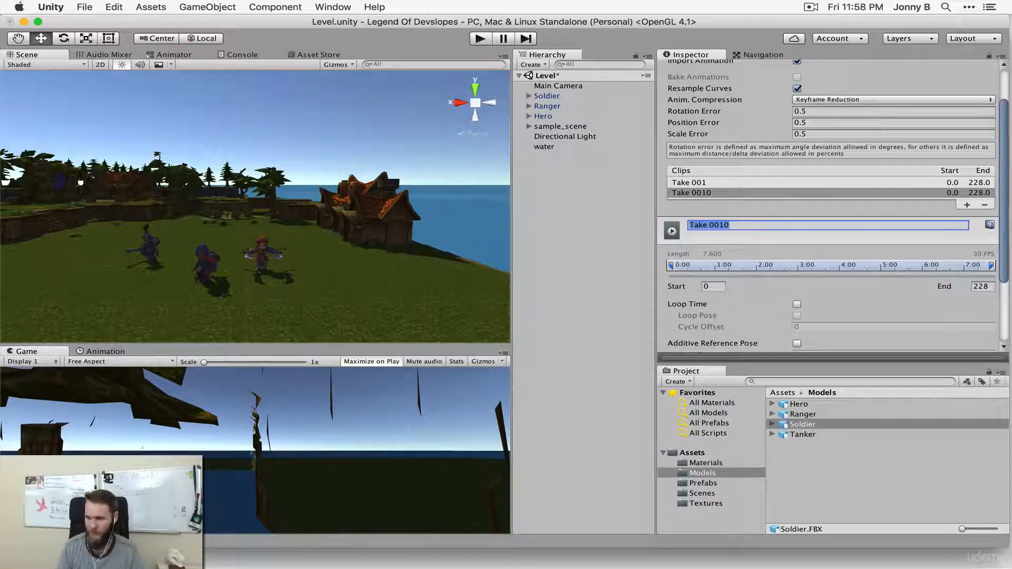
pyautogui.write('Idle')
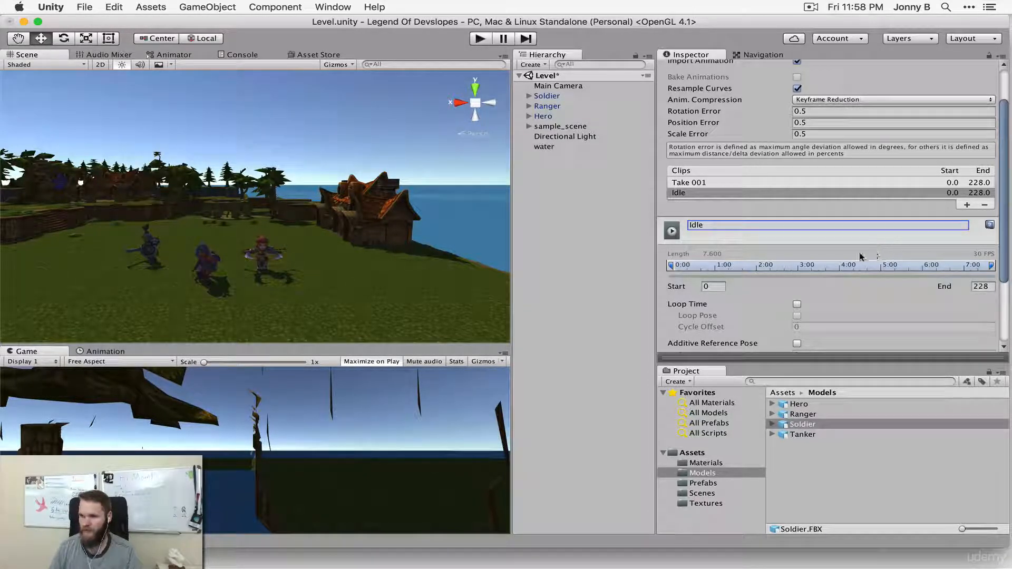
pyautogui.moveTo(715, 287); pyautogui.dragTo(697, 288)
pyautogui.write('12')
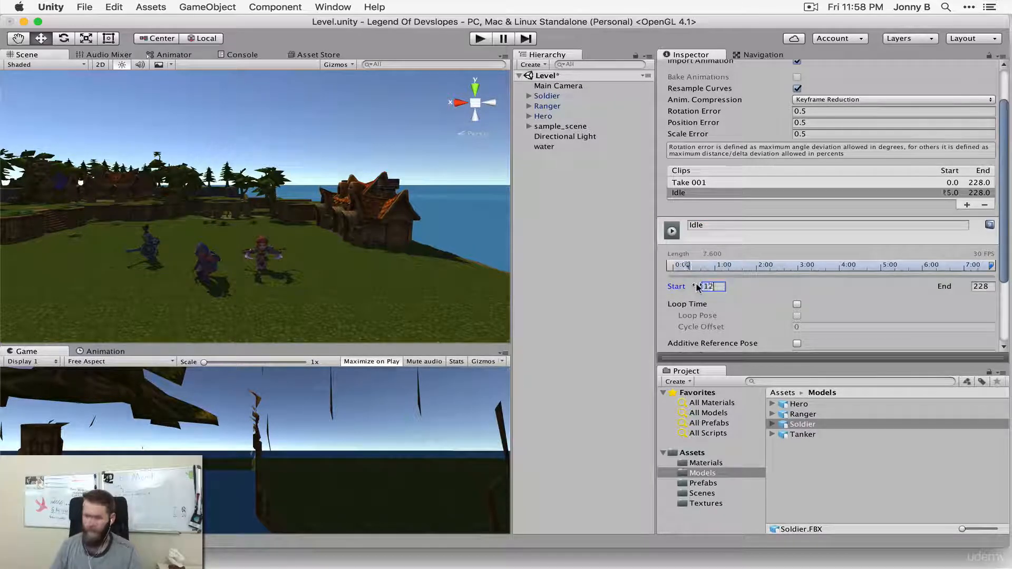
pyautogui.write('5')
pyautogui.press('Tab')
pyautogui.write('155')
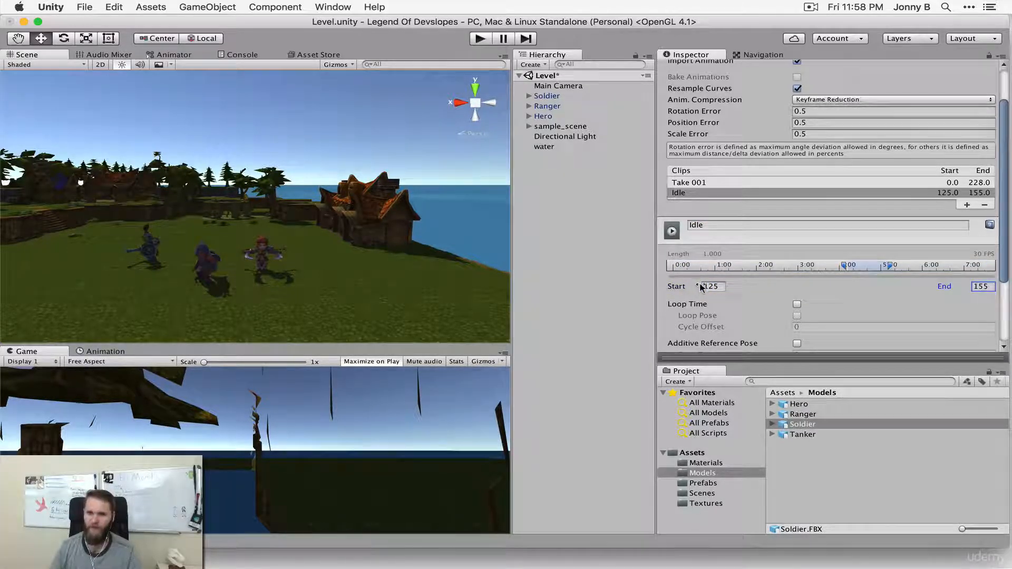
# - Enable Loop Time for the Soldier's Idle clip
pyautogui.scroll(-1, 843, 280)
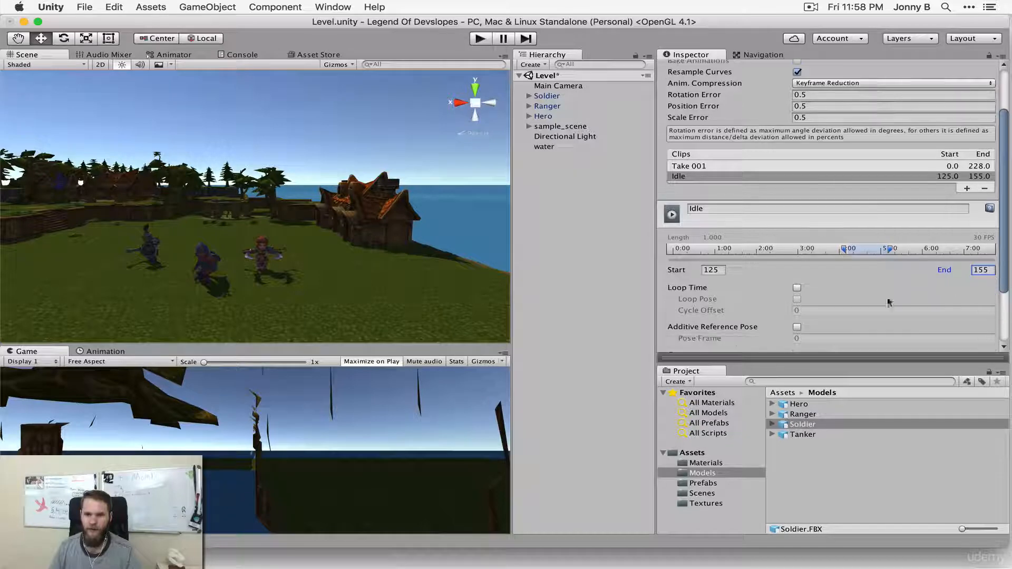
pyautogui.click(797, 289)
pyautogui.scroll(-3, 894, 282)
pyautogui.scroll(-2, 904, 290)
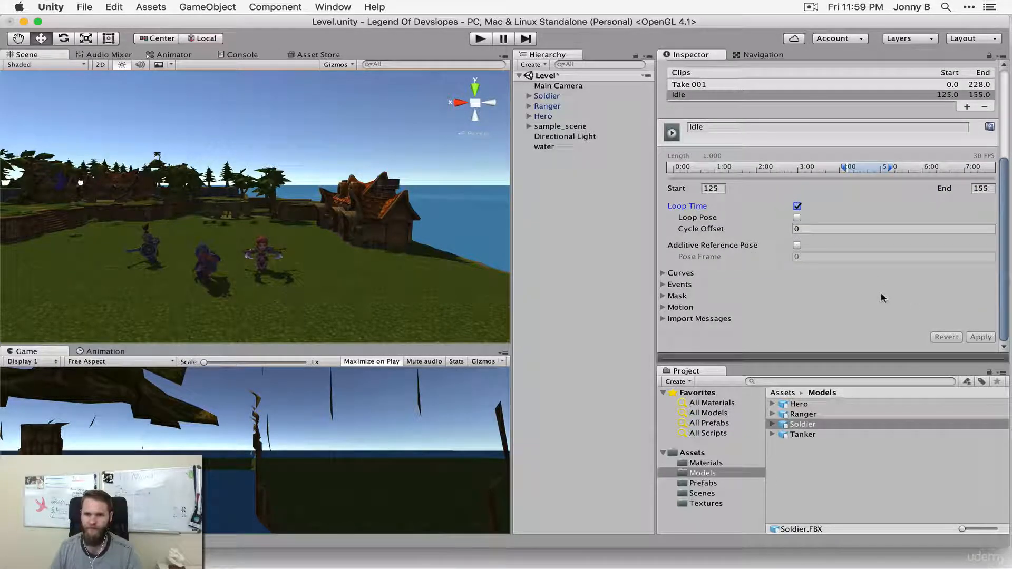
pyautogui.scroll(3, 885, 290)
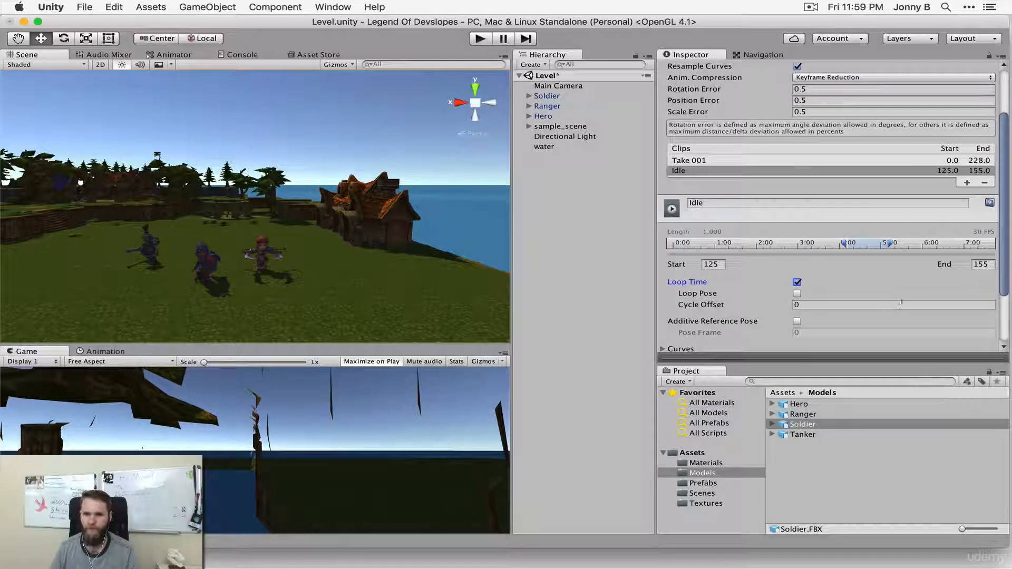
pyautogui.scroll(-3, 914, 279)
# - Add a clip named Walk to the Soldier model, starting at frame 198 and ending at frame 228
pyautogui.scroll(5, 905, 273)
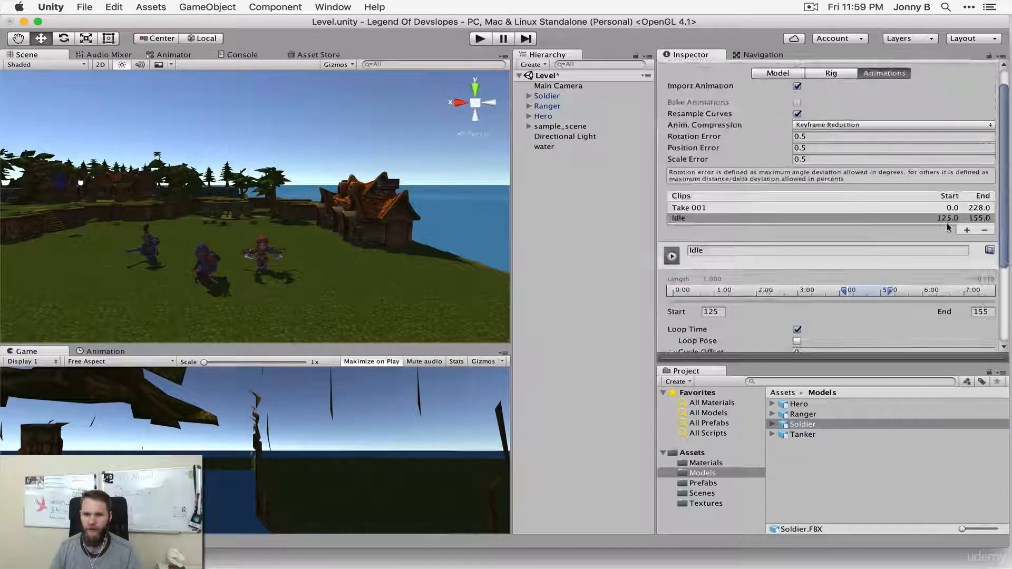
pyautogui.click(966, 239)
pyautogui.click(695, 260)
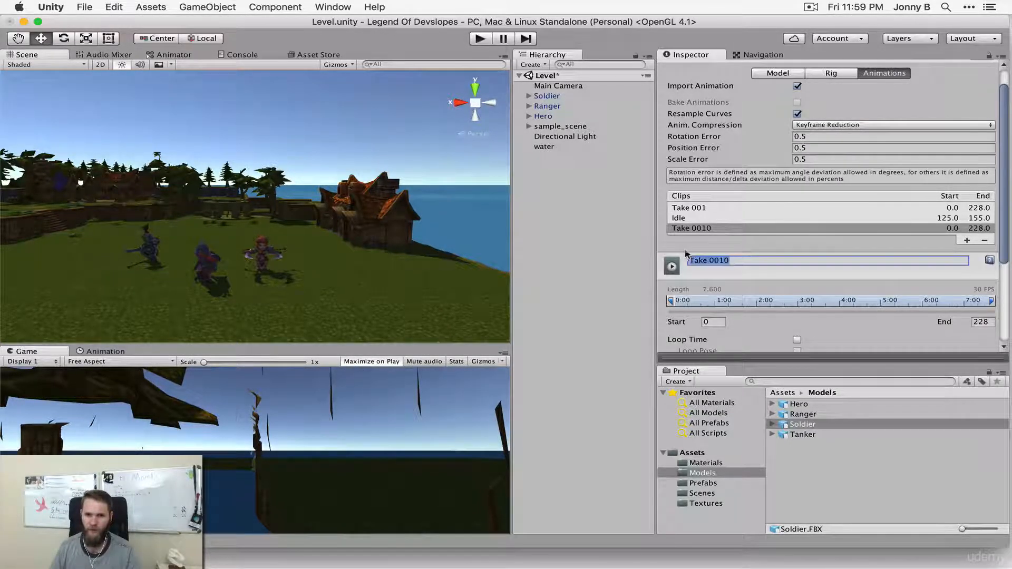
pyautogui.write('Walk')
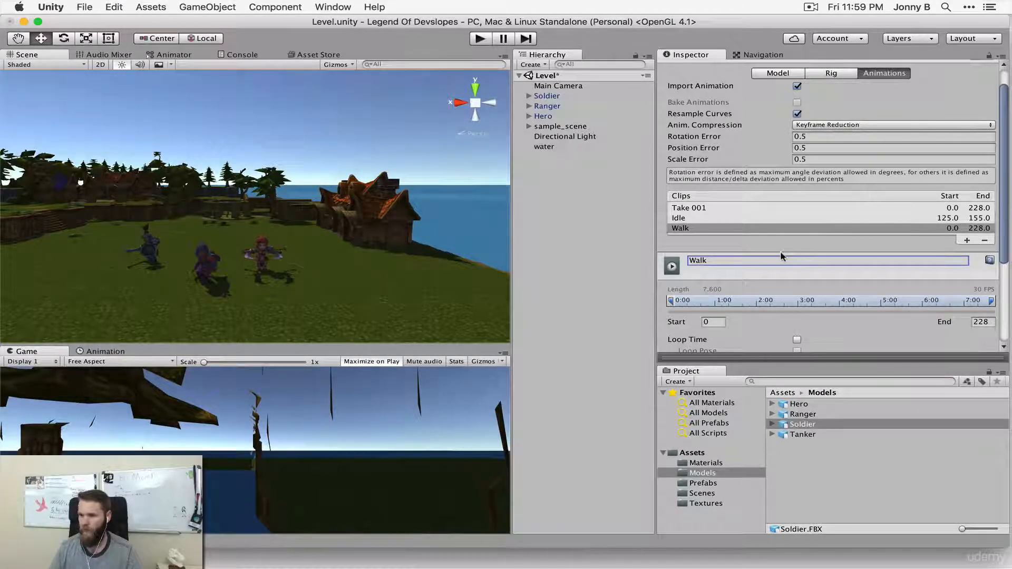
pyautogui.scroll(-4, 804, 283)
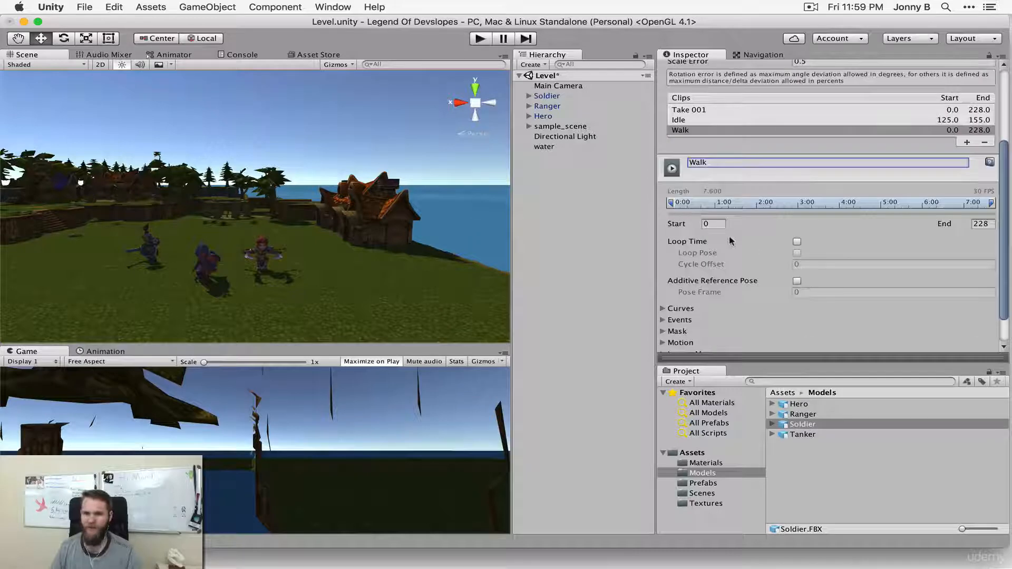
pyautogui.click(713, 224)
pyautogui.write('198')
pyautogui.press('Tab')
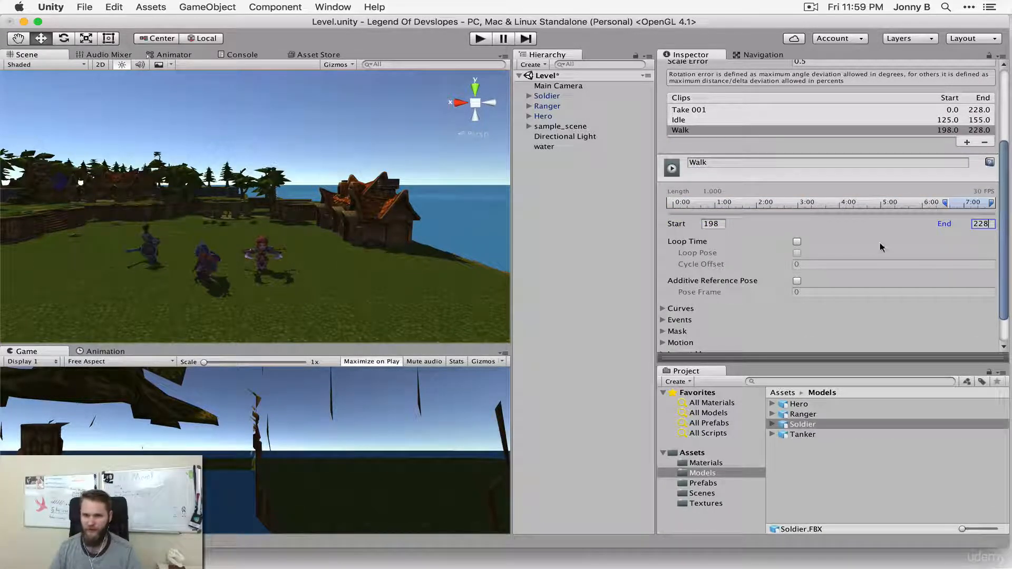
# - Enable Loop Time for the Soldier's Walk clip and apply the import settings
pyautogui.click(797, 241)
pyautogui.scroll(-2, 983, 317)
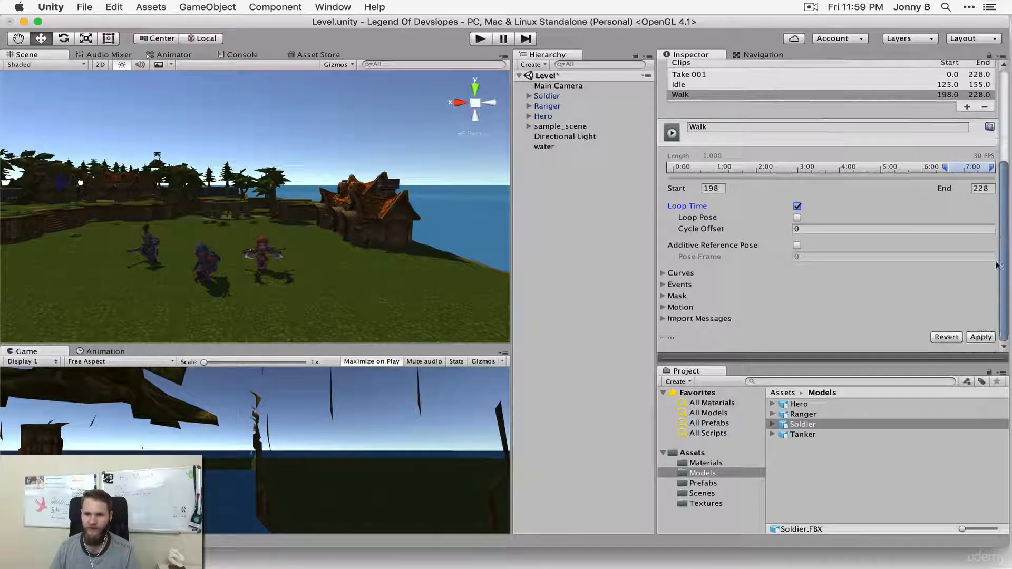
pyautogui.click(981, 337)
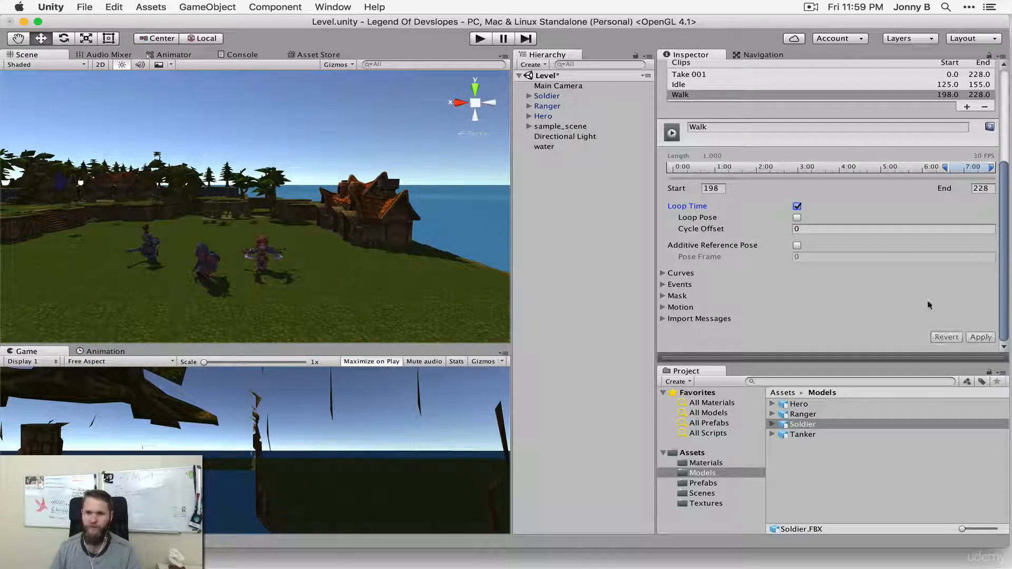
# - Add a clip named Attack to the Soldier model, covering frames 0 to 40
pyautogui.scroll(4, 929, 305)
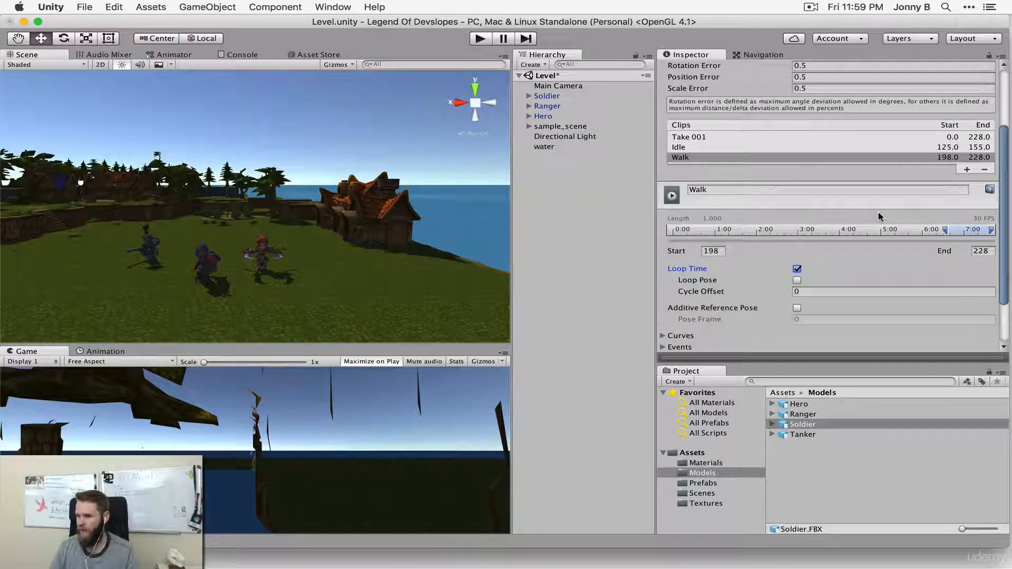
pyautogui.scroll(1, 880, 213)
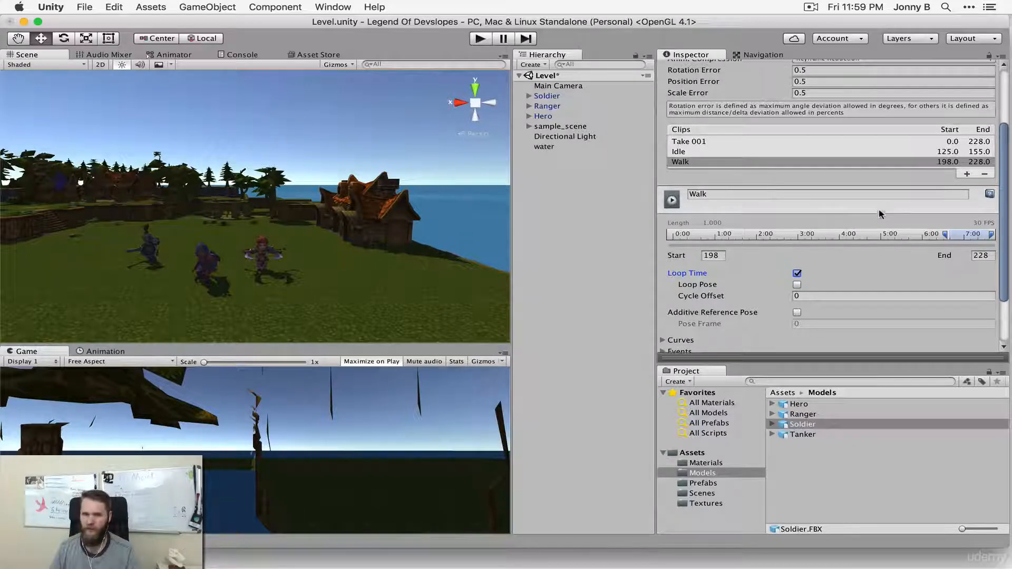
pyautogui.click(966, 174)
pyautogui.click(731, 204)
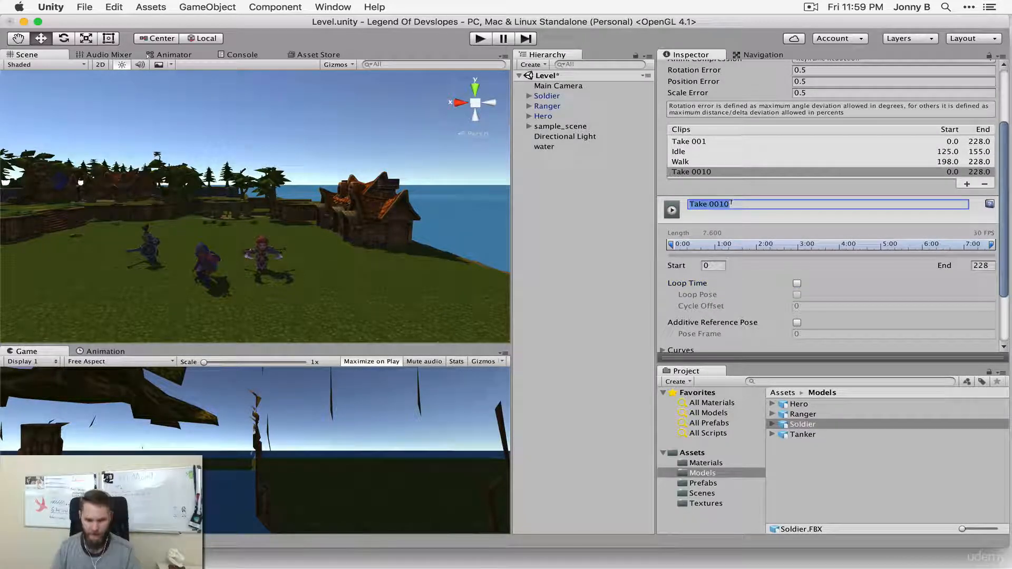
pyautogui.write('Attack')
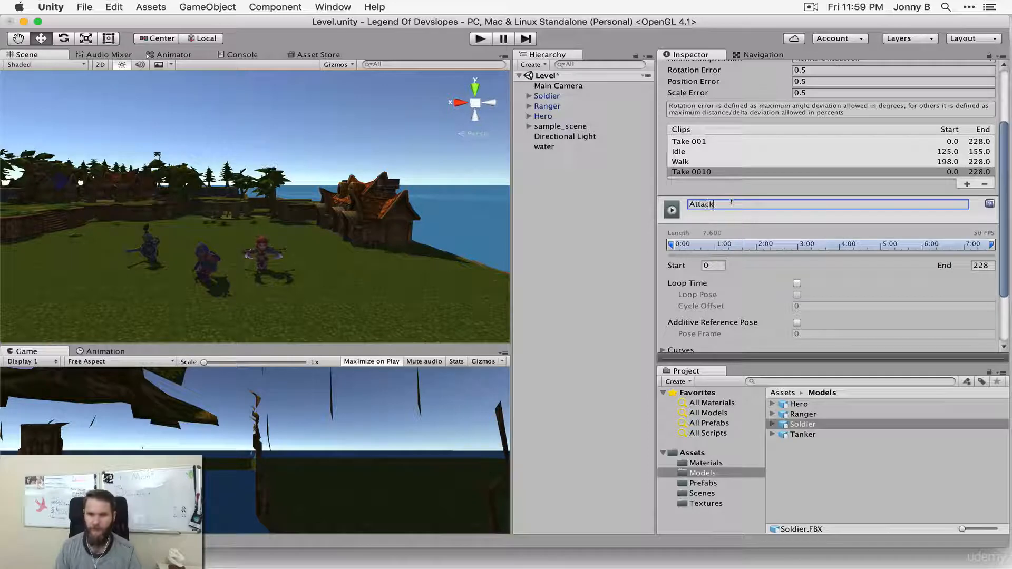
pyautogui.press('Return')
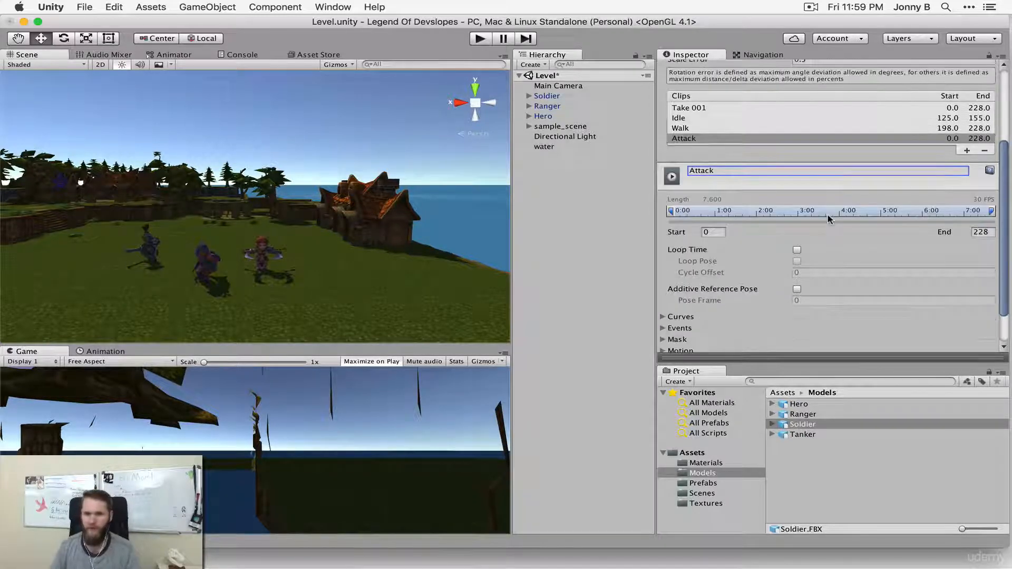
pyautogui.scroll(-2, 826, 218)
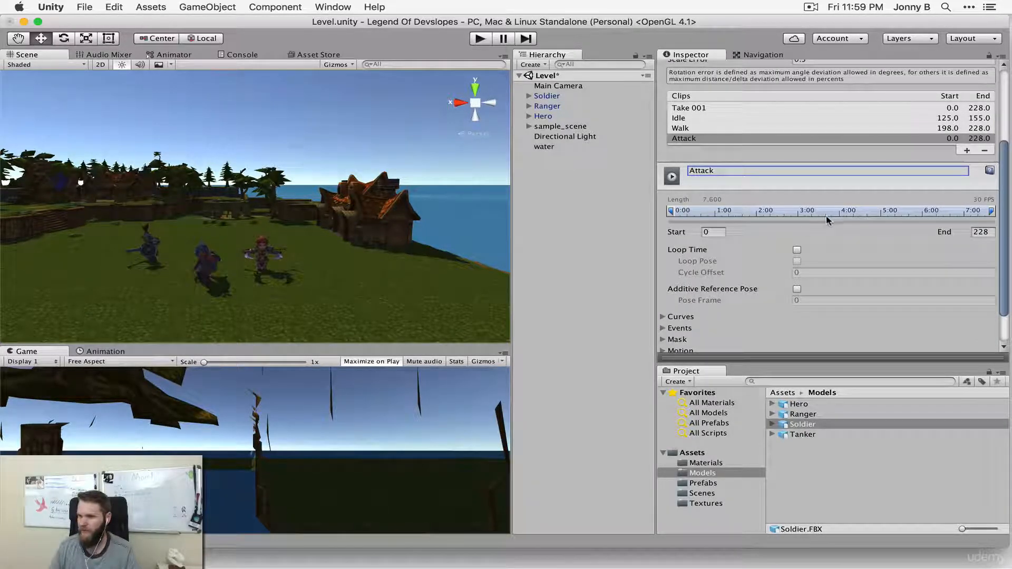
pyautogui.click(980, 232)
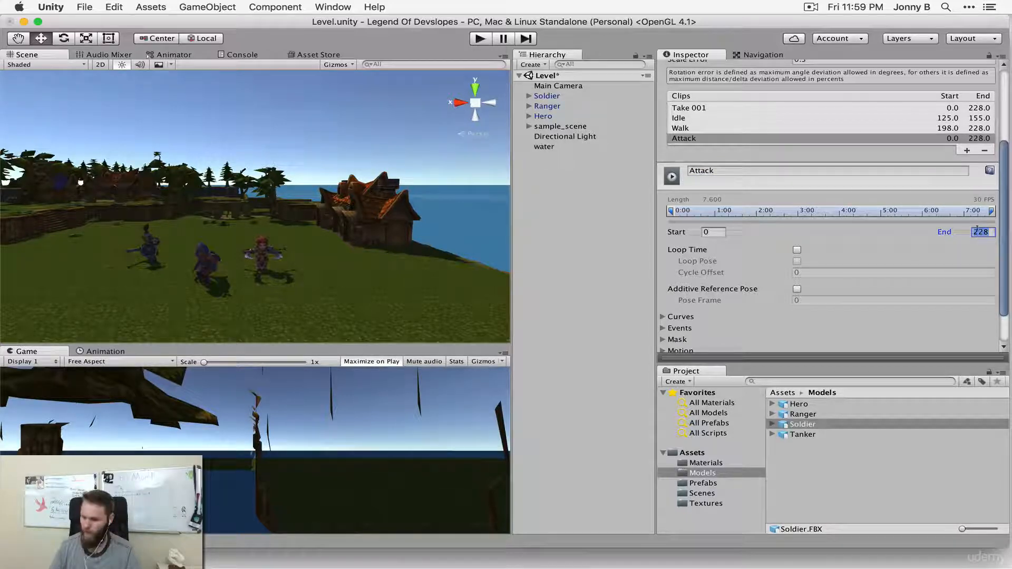
pyautogui.write('40')
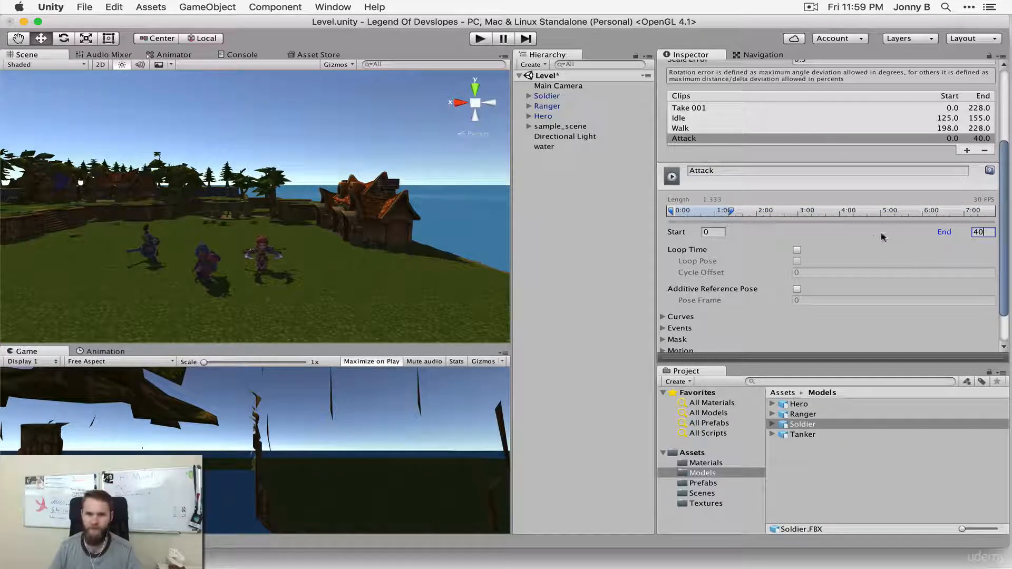
# - Apply the Soldier model's import settings to keep the Attack clip
pyautogui.scroll(-2, 896, 258)
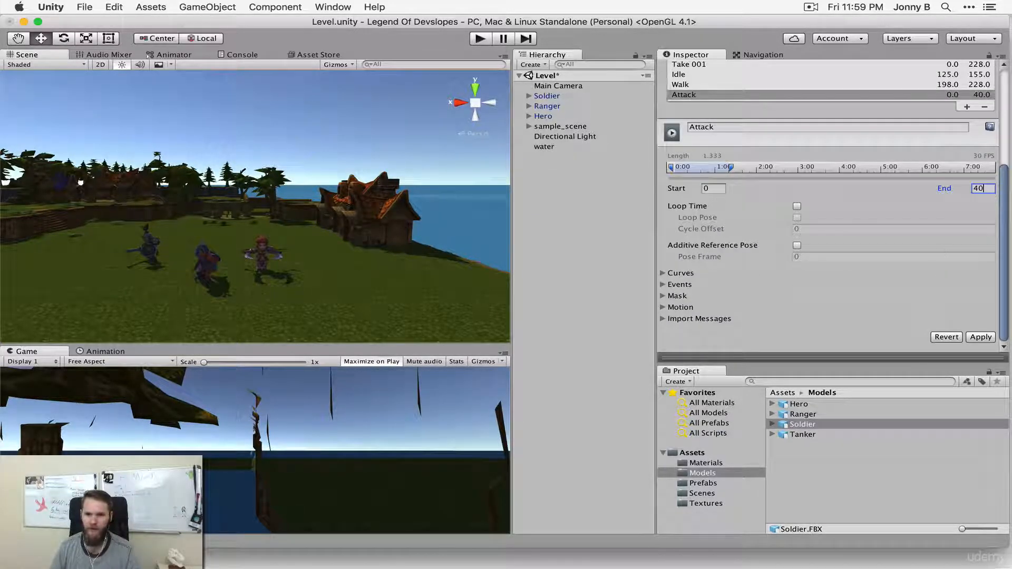
pyautogui.click(974, 338)
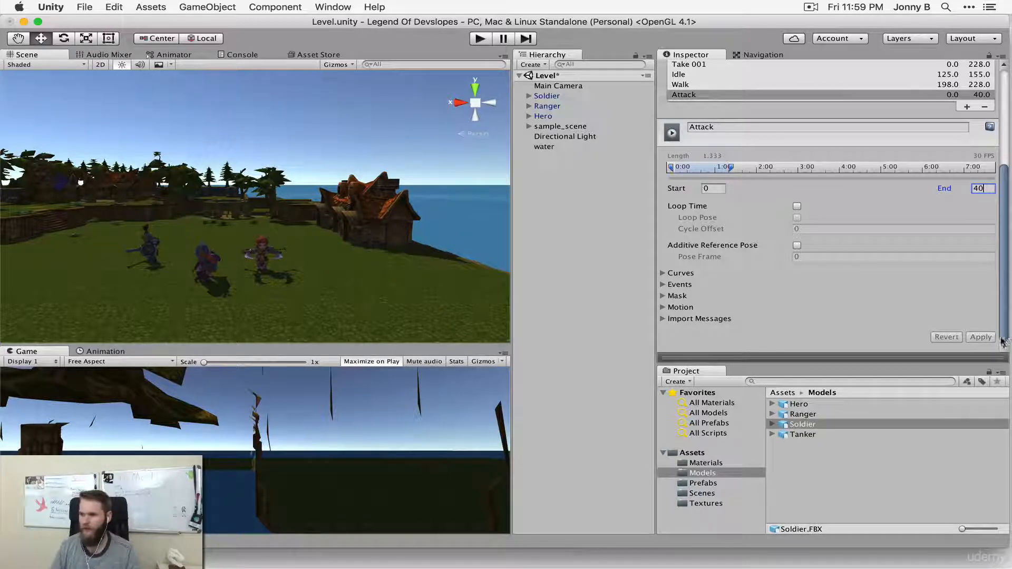
# - Add another animation clip to the Soldier model and name it Hurt
pyautogui.scroll(5, 832, 232)
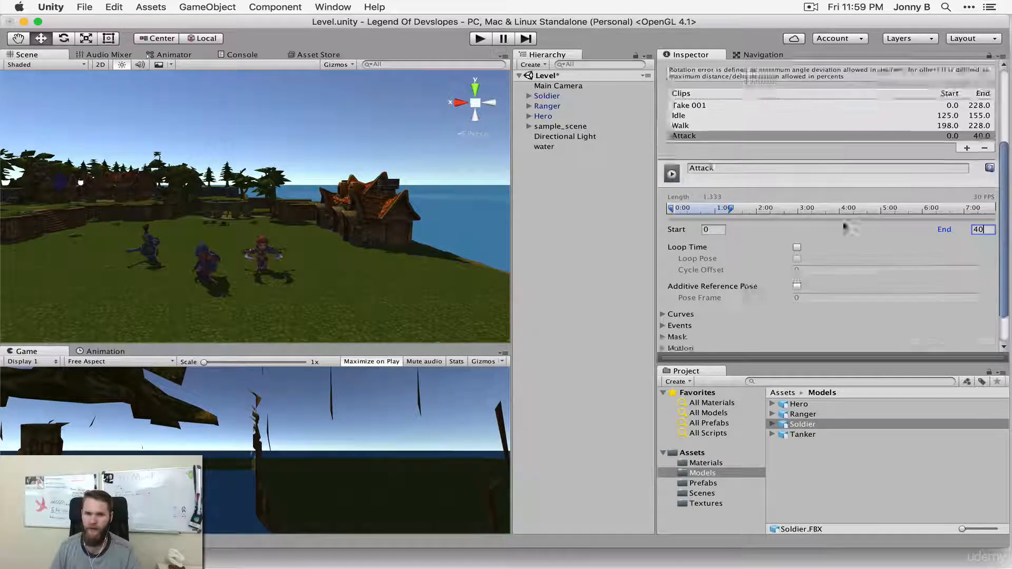
pyautogui.click(965, 217)
pyautogui.click(743, 245)
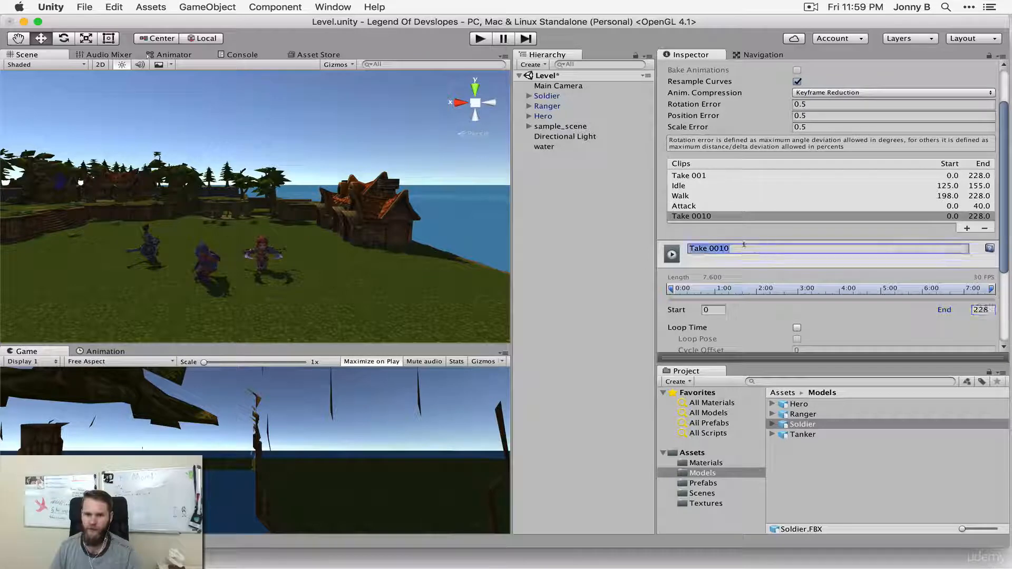
pyautogui.write('Hurt')
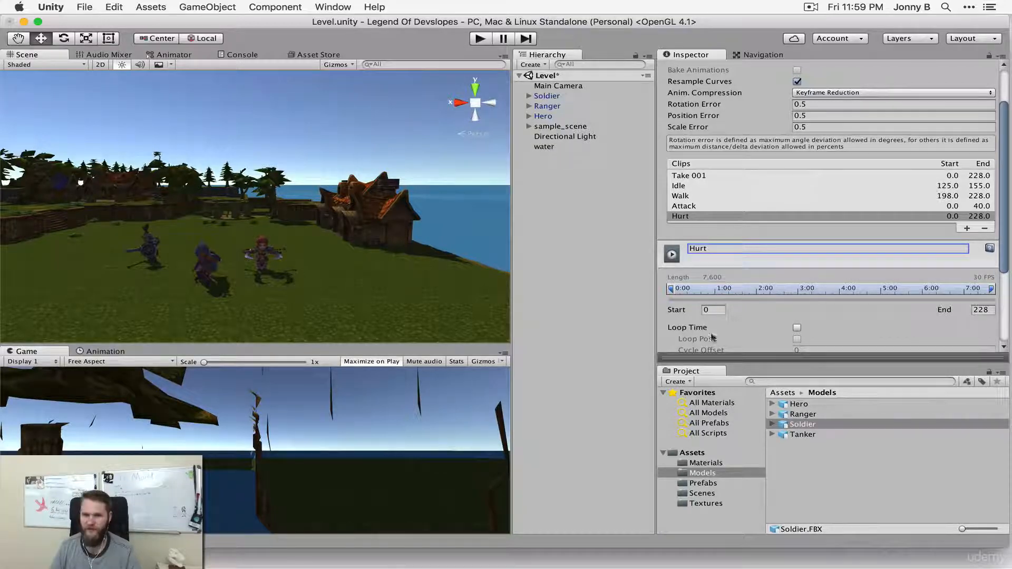
# - Set the Soldier's Hurt clip to cover frames 156 to 176 and apply the import settings
pyautogui.click(714, 311)
pyautogui.write('156')
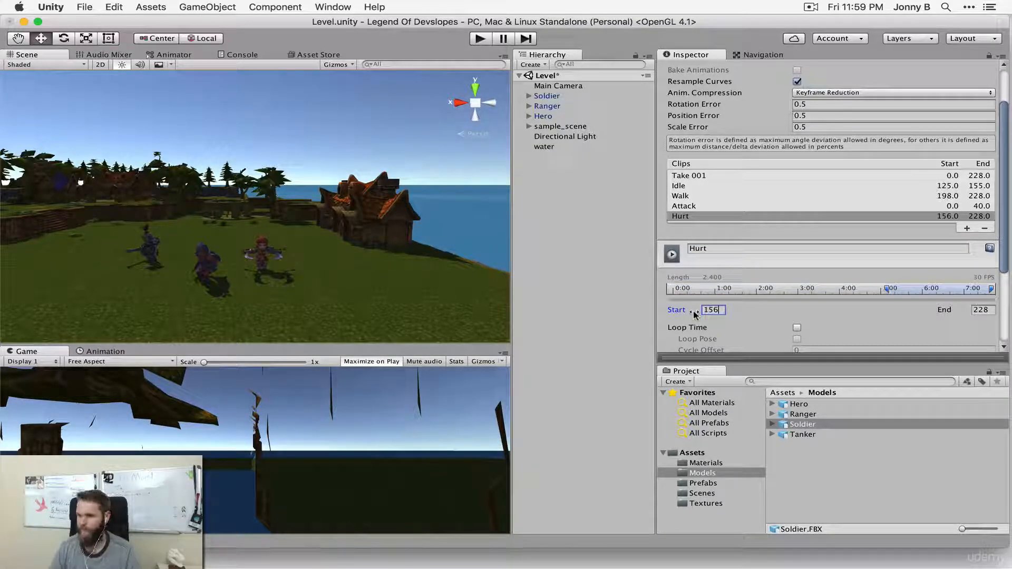
pyautogui.press('Tab')
pyautogui.write('176')
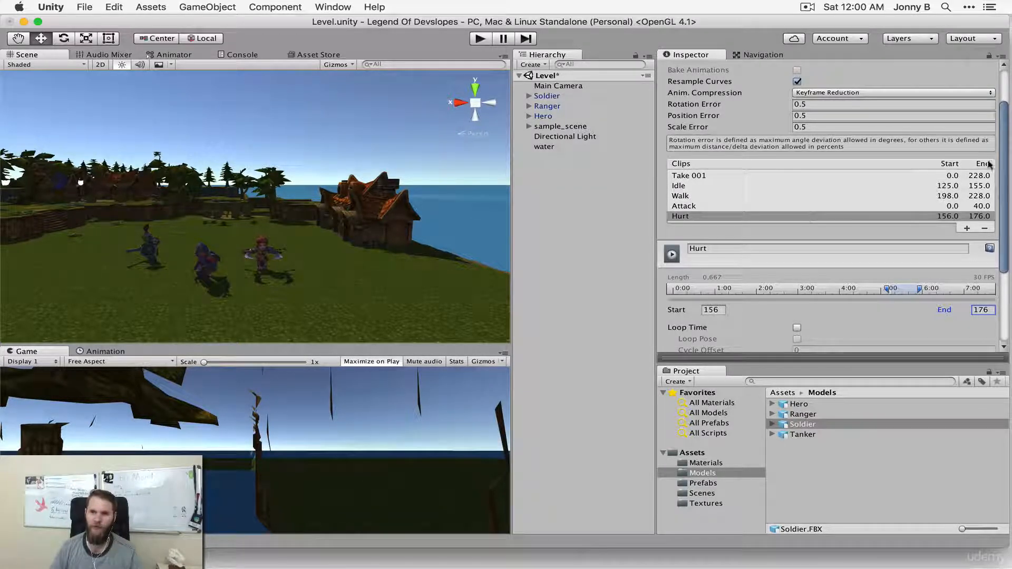
pyautogui.moveTo(1002, 155); pyautogui.dragTo(1003, 172)
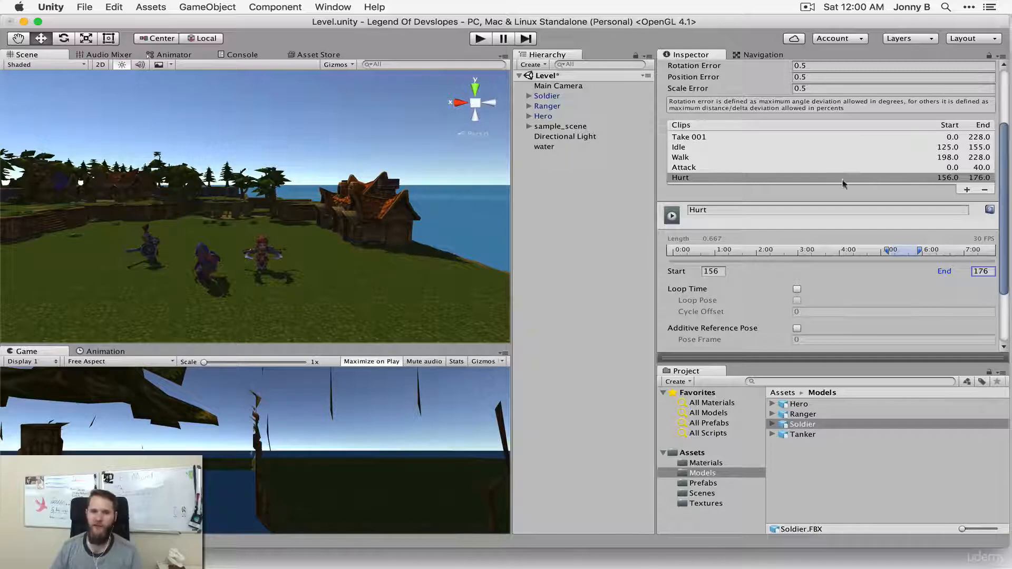
pyautogui.moveTo(1006, 199); pyautogui.dragTo(1006, 204)
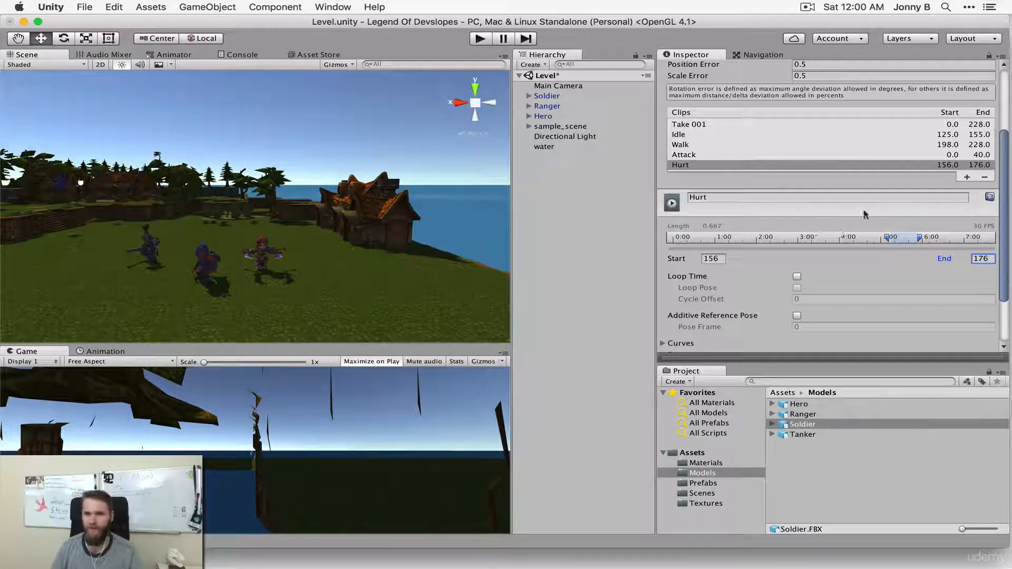
pyautogui.scroll(-3, 970, 274)
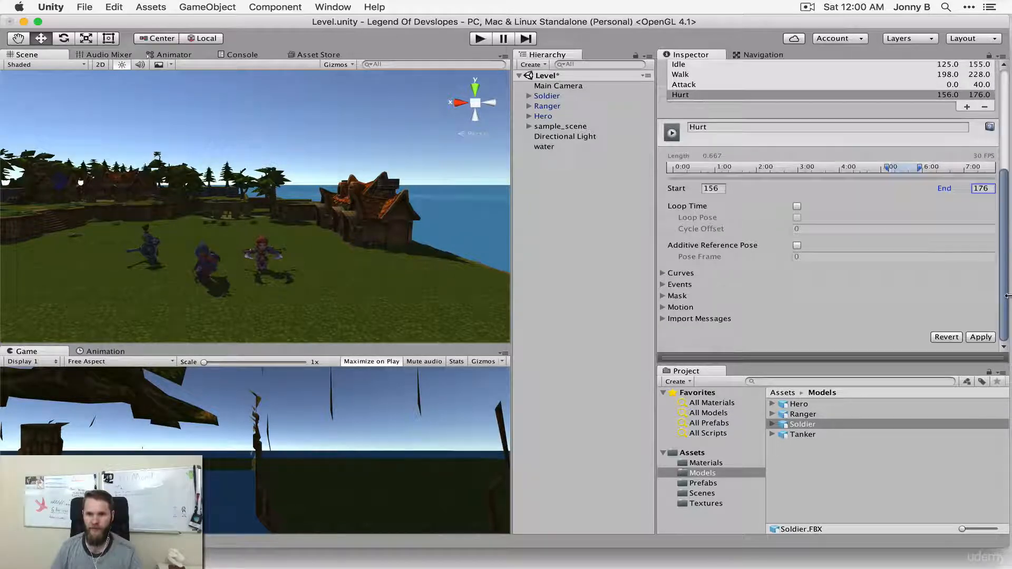
pyautogui.click(979, 337)
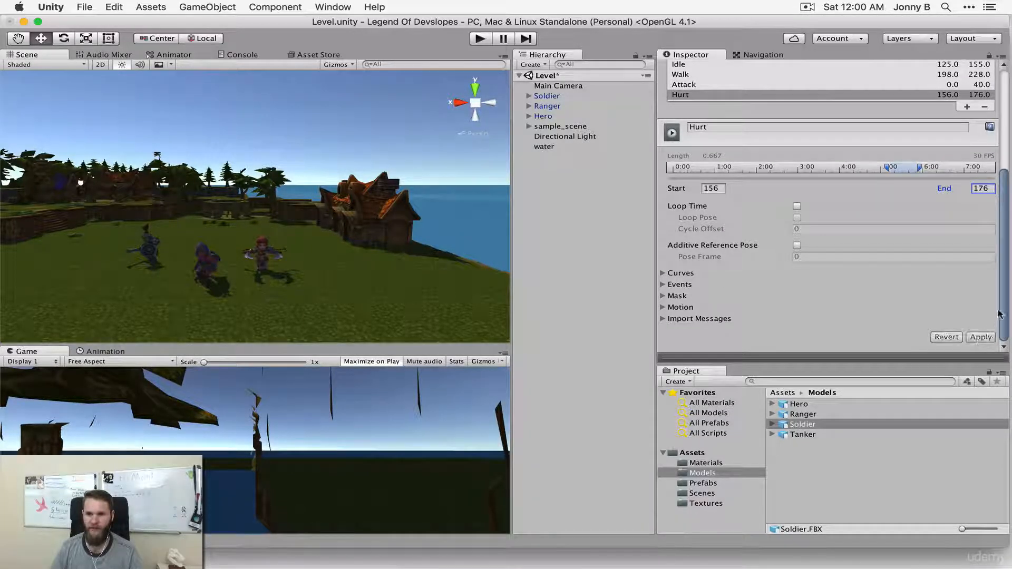
# - Add another animation clip to the Soldier model and name it Die
pyautogui.scroll(3, 993, 274)
pyautogui.scroll(2, 992, 259)
pyautogui.click(967, 220)
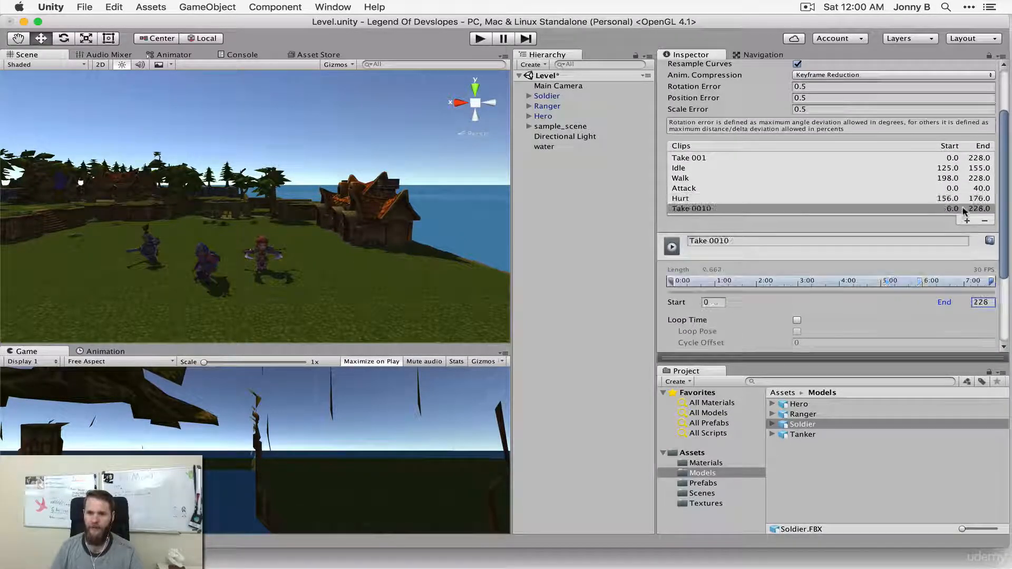
pyautogui.click(768, 239)
pyautogui.write('Di')
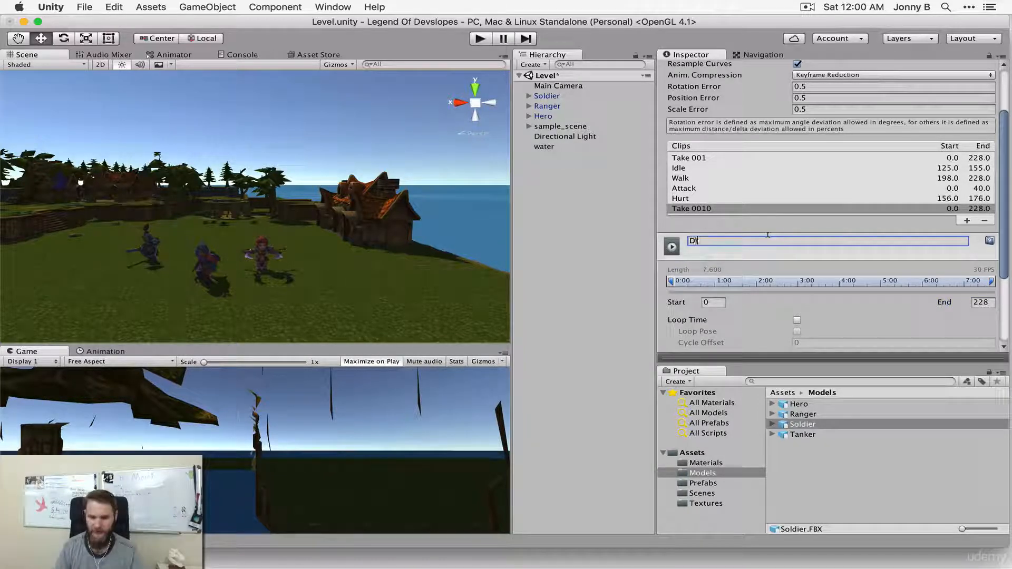
pyautogui.write('e')
pyautogui.press('Return')
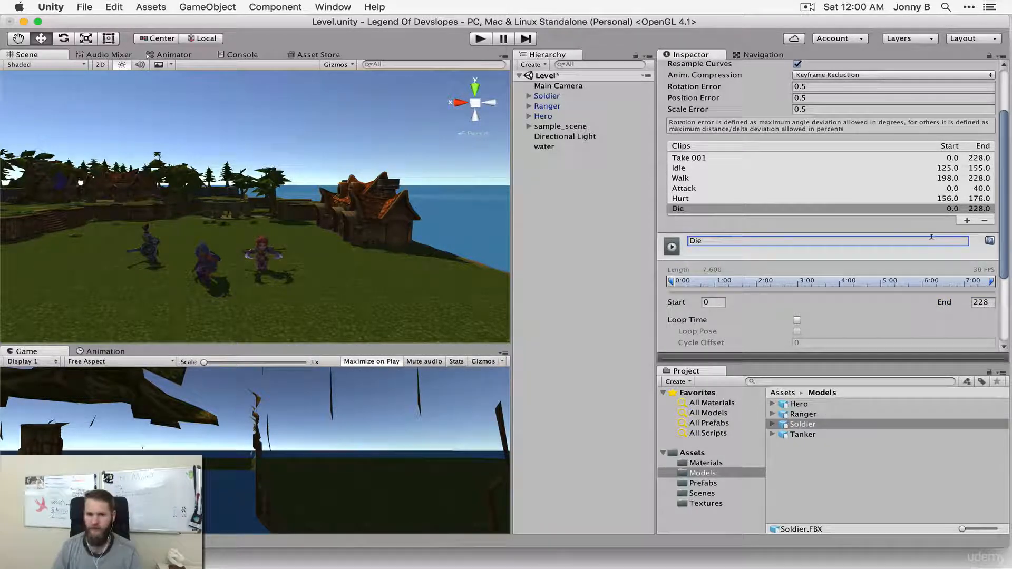
# - Set the Soldier's Die clip to cover frames 94 to 124 and apply the import settings
pyautogui.scroll(-3, 927, 243)
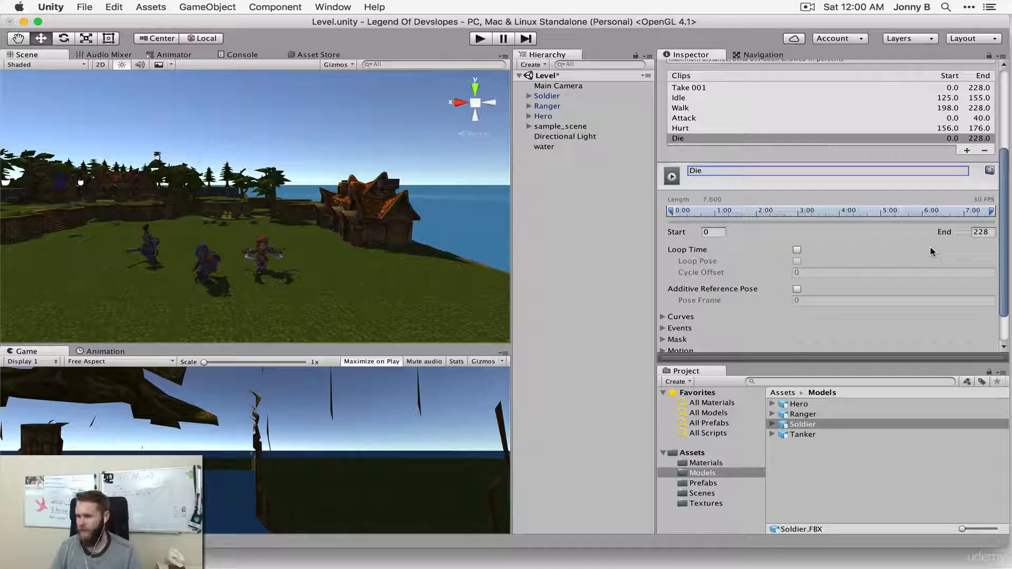
pyautogui.click(713, 232)
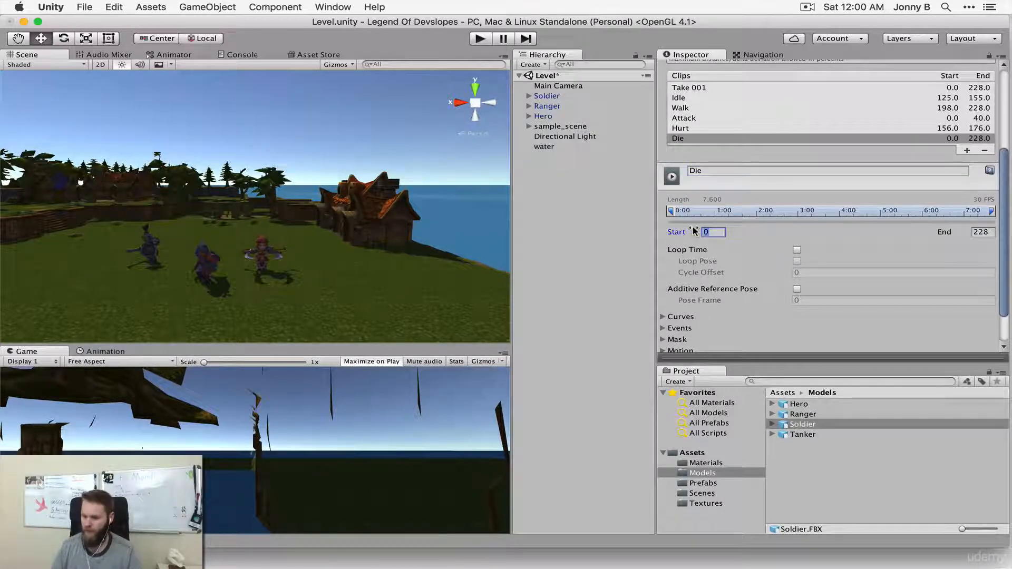
pyautogui.write('94')
pyautogui.press('Tab')
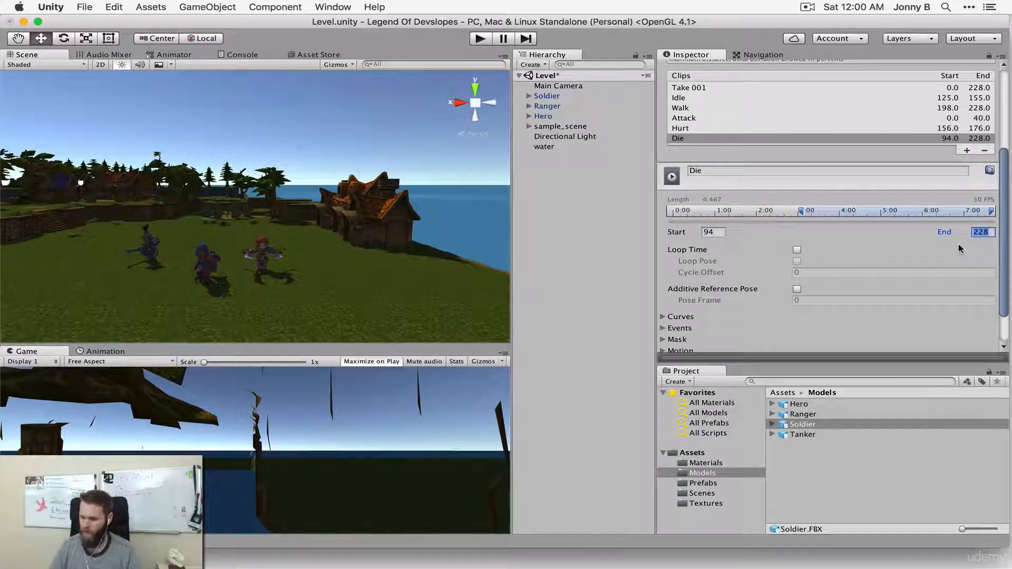
pyautogui.write('124')
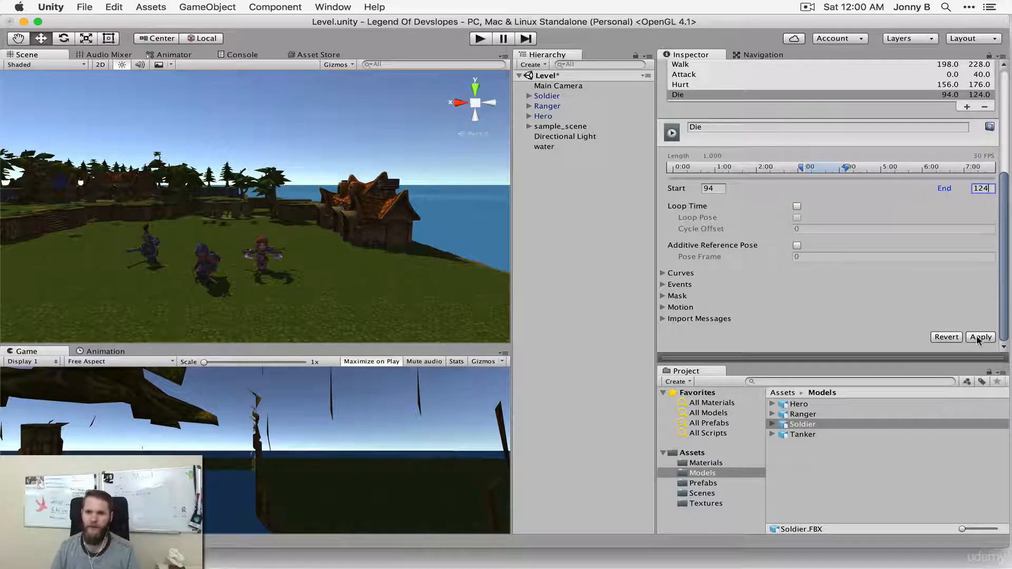
pyautogui.click(979, 337)
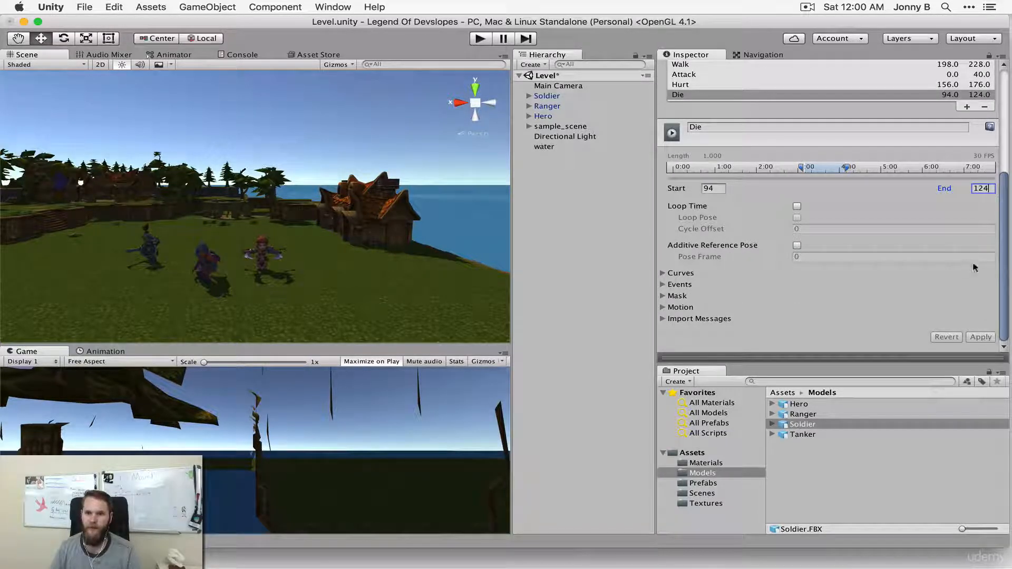
# - Play the Soldier's Attack clip in the animation preview, and collapse the preview when done
pyautogui.scroll(5, 870, 184)
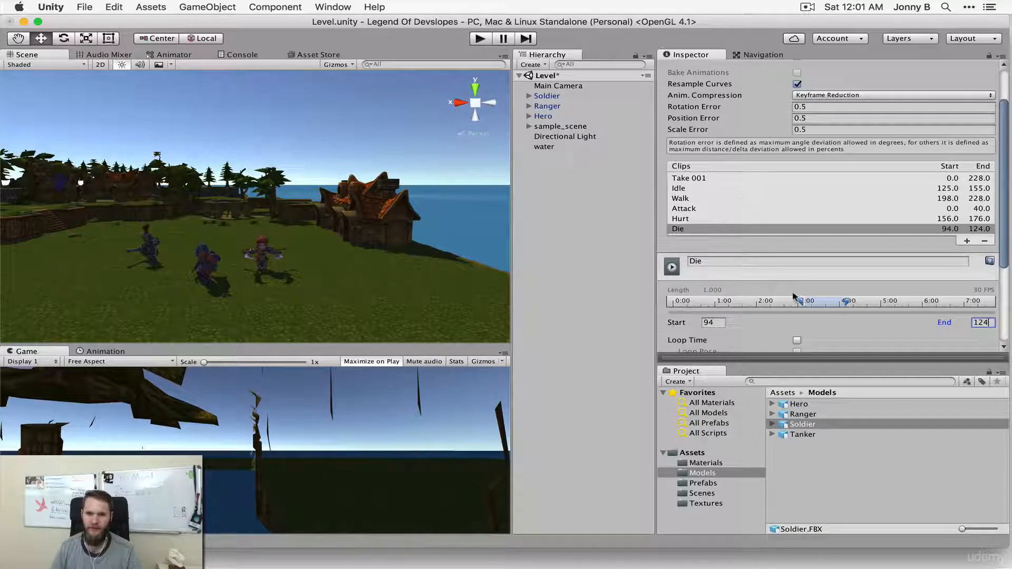
pyautogui.click(692, 208)
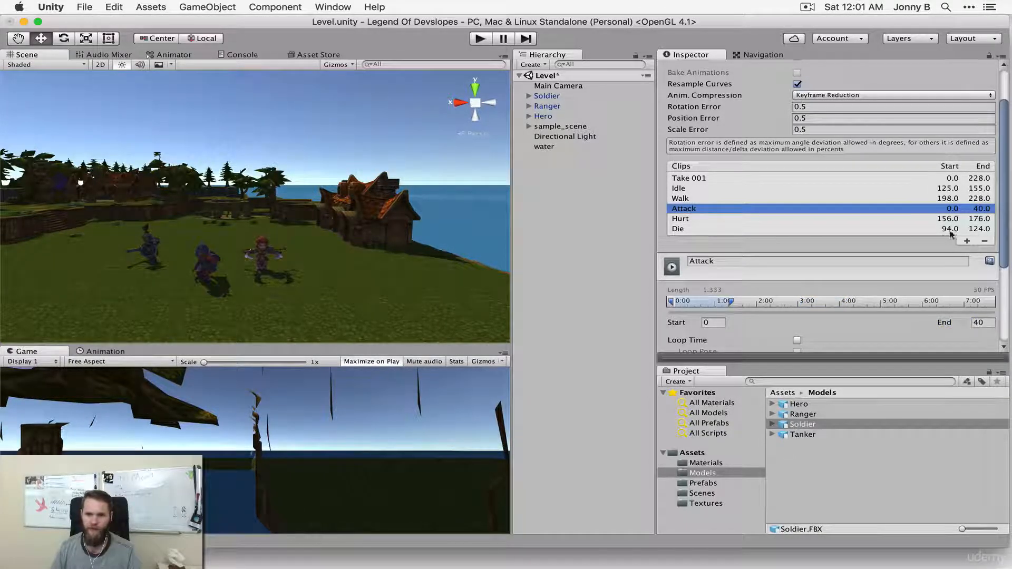
pyautogui.scroll(-3, 1001, 216)
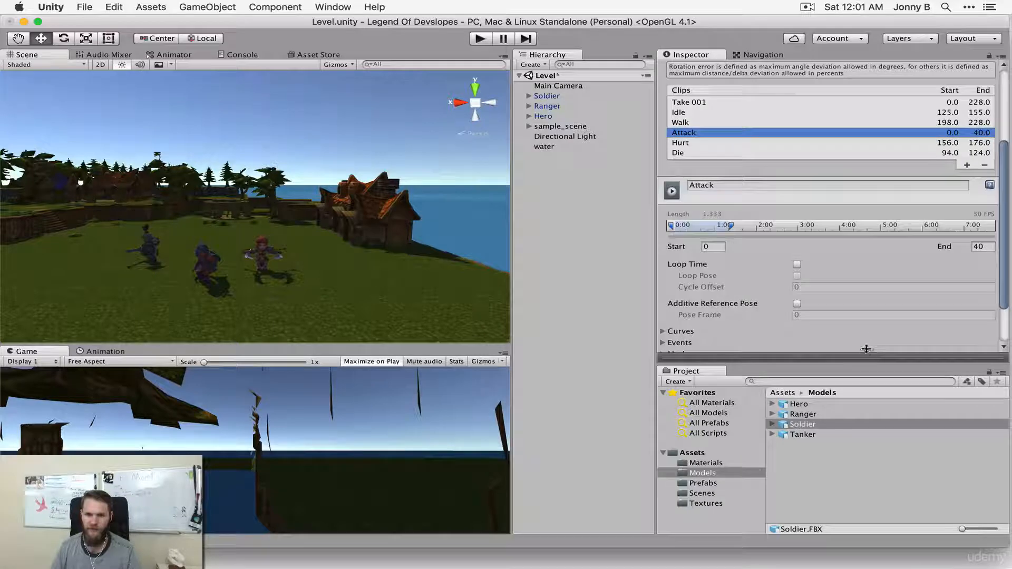
pyautogui.moveTo(865, 352); pyautogui.dragTo(865, 138)
pyautogui.click(670, 154)
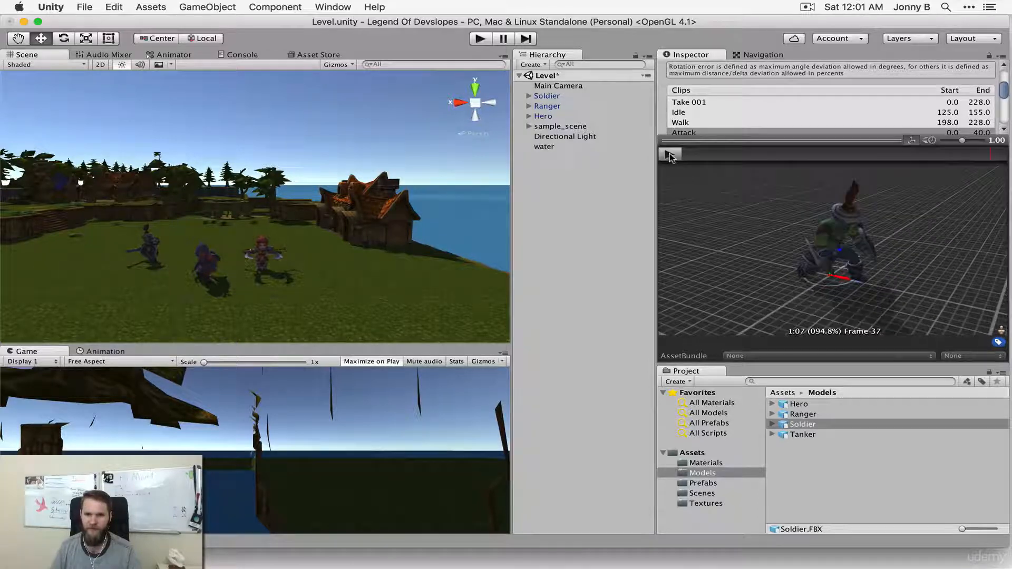
pyautogui.click(670, 155)
pyautogui.moveTo(723, 148); pyautogui.dragTo(782, 332)
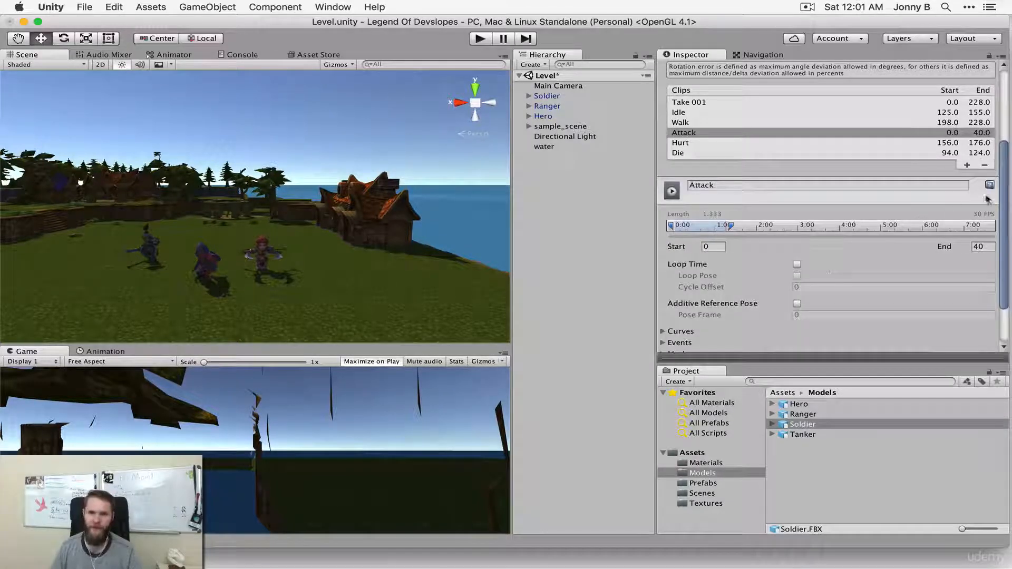
# - Place the Tanker model in the scene beside the other characters and scale it to 1.5 on X, Y and Z
pyautogui.scroll(5, 1000, 213)
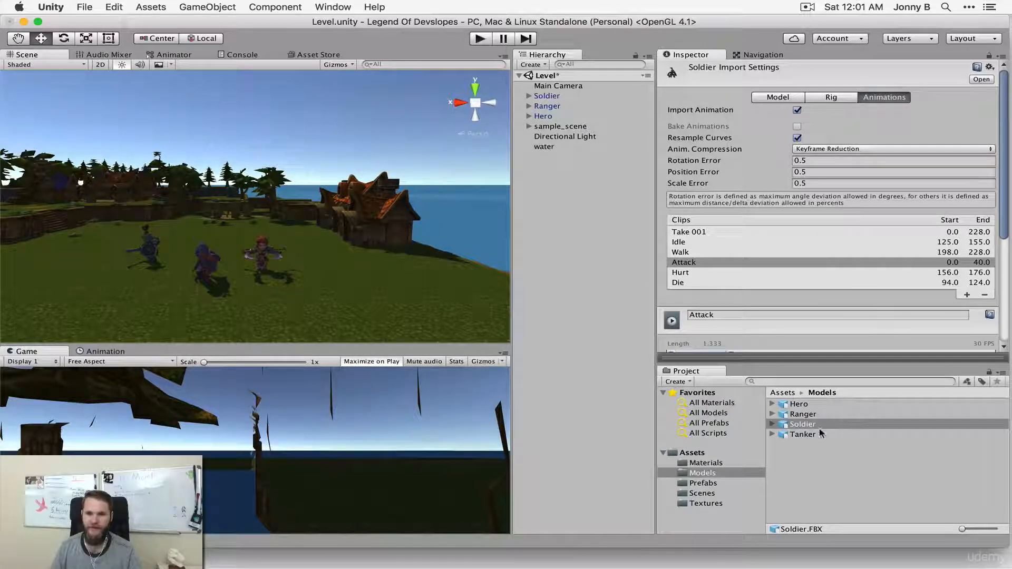
pyautogui.moveTo(811, 424); pyautogui.dragTo(334, 258)
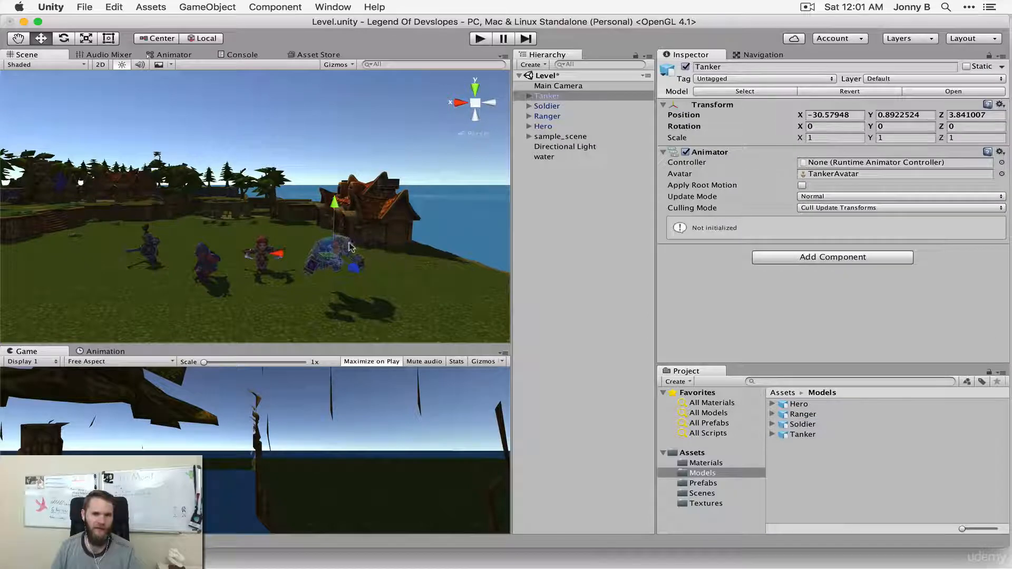
pyautogui.click(827, 138)
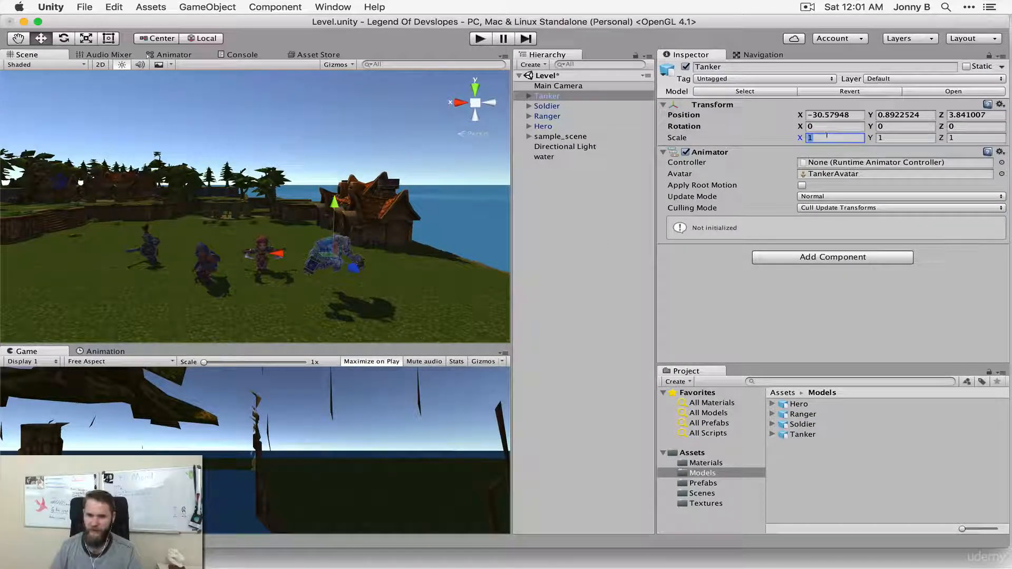
pyautogui.write('1.5')
pyautogui.press('Tab')
pyautogui.write('1.5')
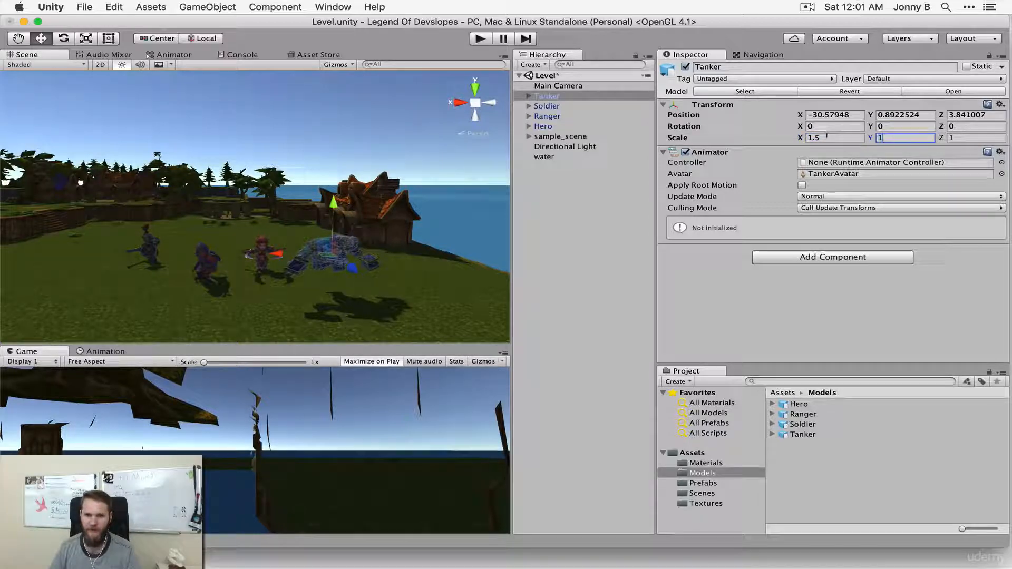
pyautogui.press('Tab')
pyautogui.write('1.5')
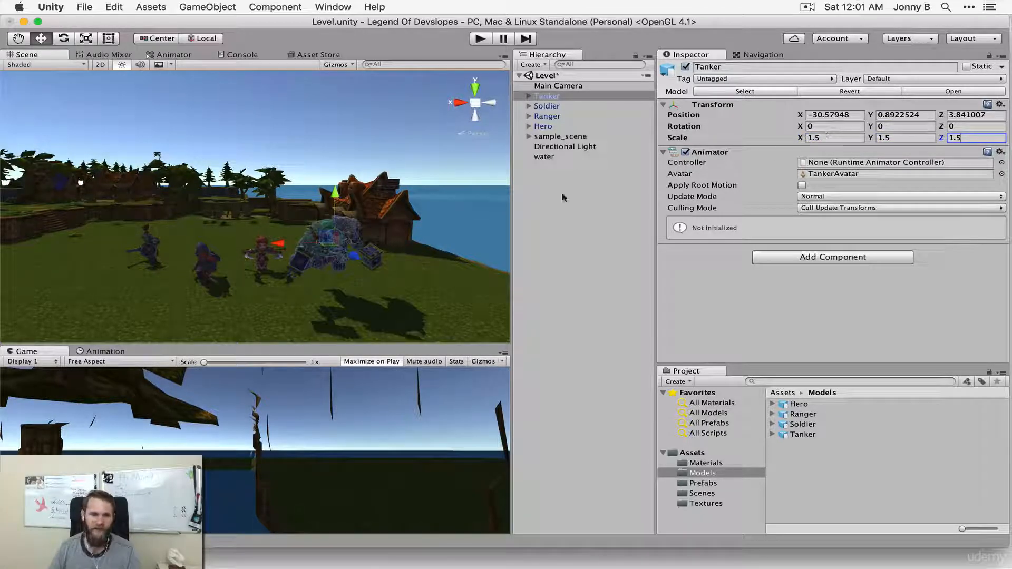
# - Set the Tanker's Y position to 0 and check how it stands on the ground beside the other characters
pyautogui.click(899, 117)
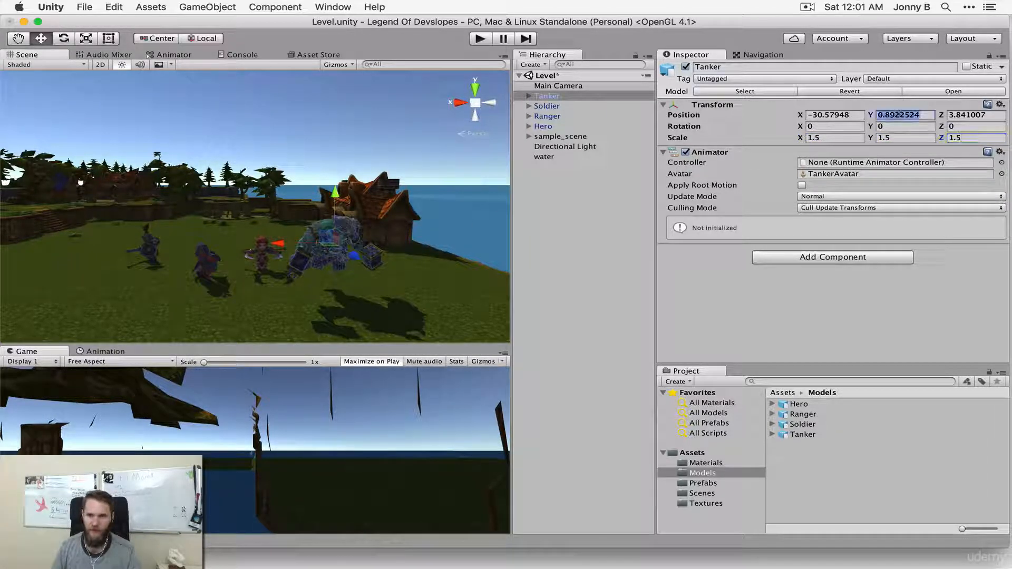
pyautogui.write('0')
pyautogui.click(440, 223)
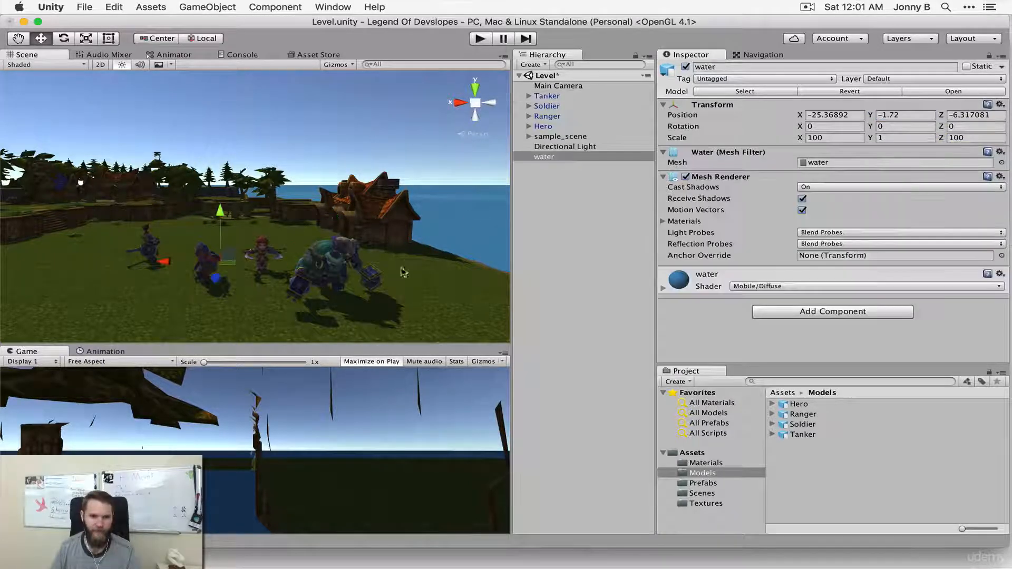
pyautogui.scroll(5, 392, 282)
pyautogui.moveTo(400, 293); pyautogui.dragTo(309, 247, button='middle')
pyautogui.scroll(-5, 310, 248)
pyautogui.scroll(-5, 317, 253)
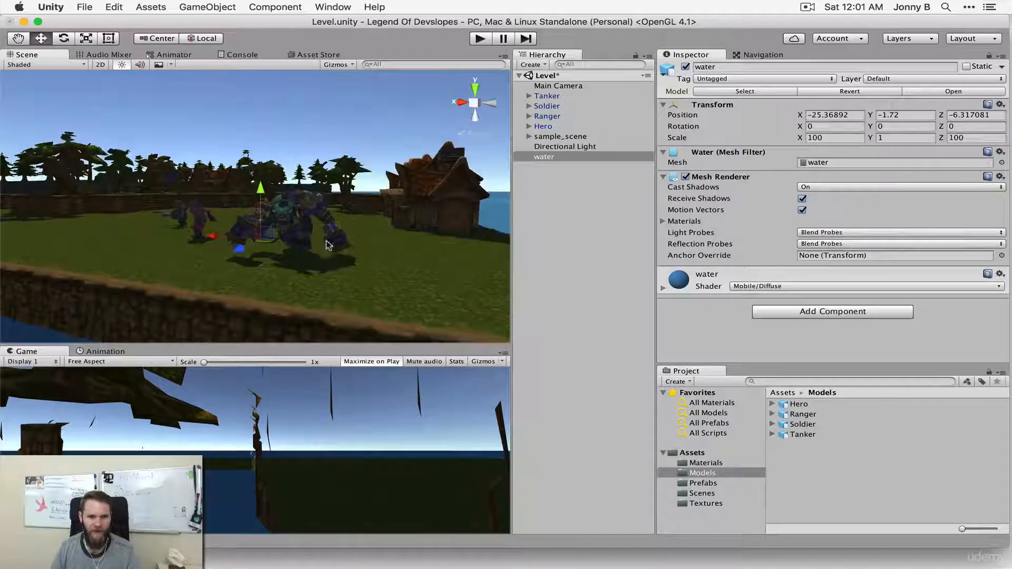
pyautogui.moveTo(329, 244); pyautogui.dragTo(388, 250, button='right')
pyautogui.moveTo(388, 250); pyautogui.dragTo(458, 275, button='middle')
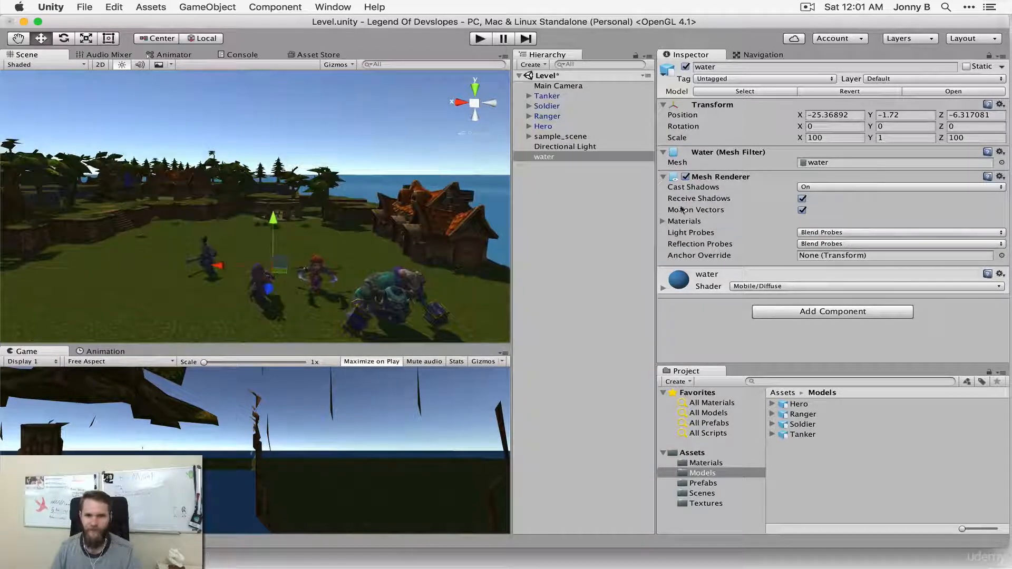
# - Play the Tanker model's full Take 001 animation in the preview, viewing it from different angles, and collapse the preview when done
pyautogui.click(547, 97)
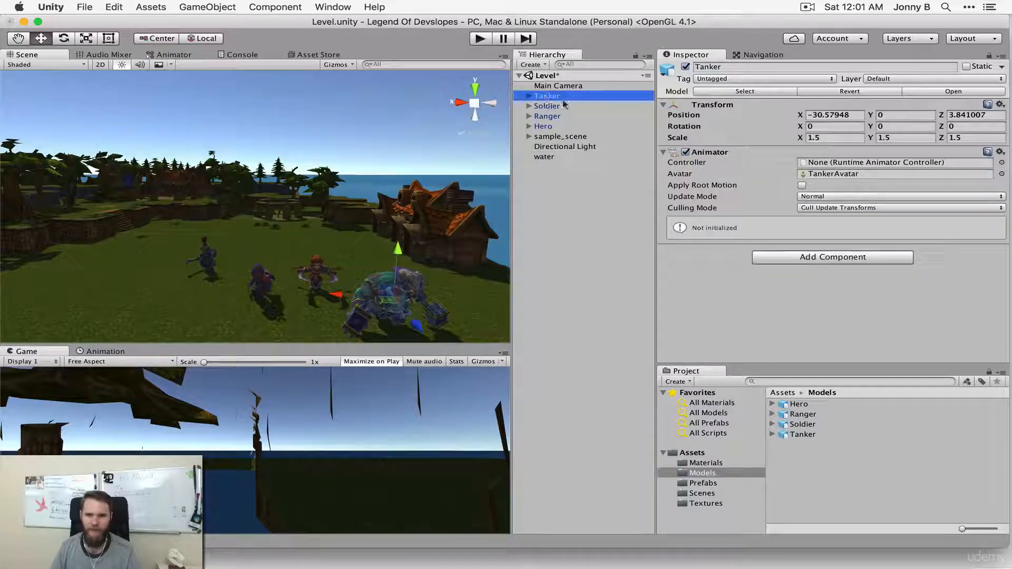
pyautogui.click(812, 435)
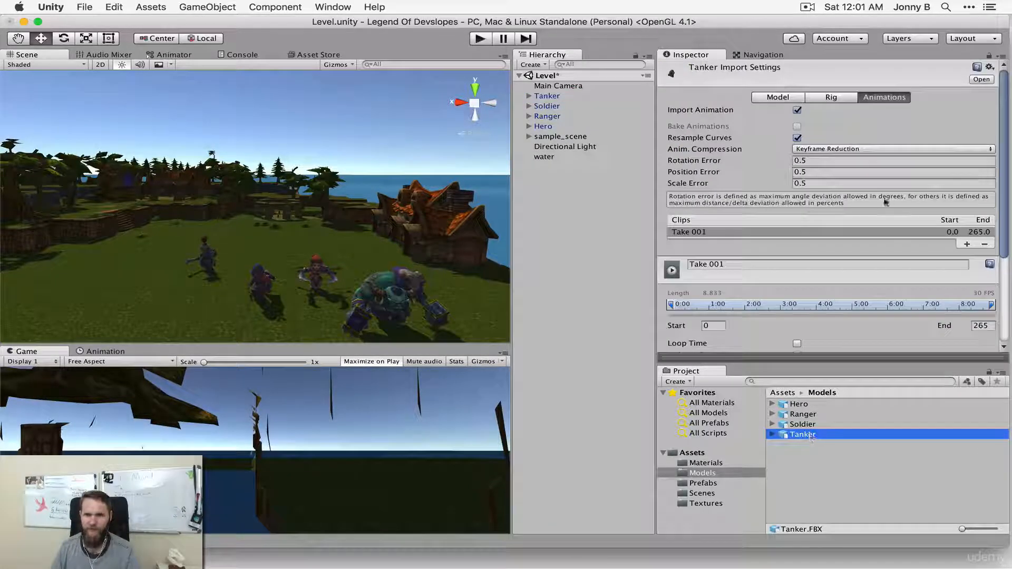
pyautogui.scroll(-5, 908, 173)
pyautogui.moveTo(820, 358); pyautogui.dragTo(820, 252)
pyautogui.moveTo(814, 317); pyautogui.dragTo(831, 397)
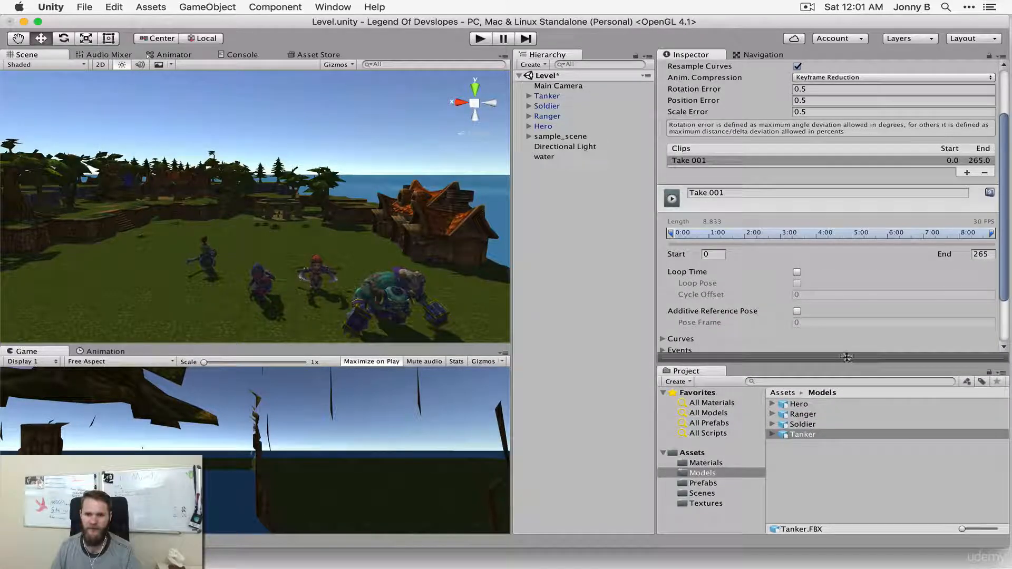
pyautogui.moveTo(846, 361); pyautogui.dragTo(872, 95)
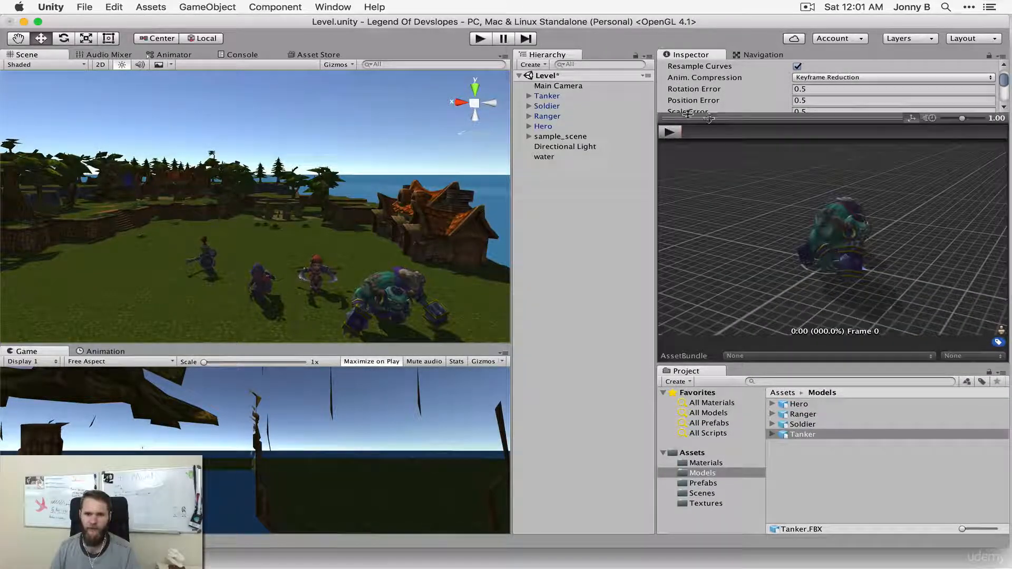
pyautogui.click(674, 132)
pyautogui.moveTo(793, 240)
pyautogui.mouseDown()
pyautogui.moveTo(823, 221)
pyautogui.moveTo(803, 224)
pyautogui.mouseUp()
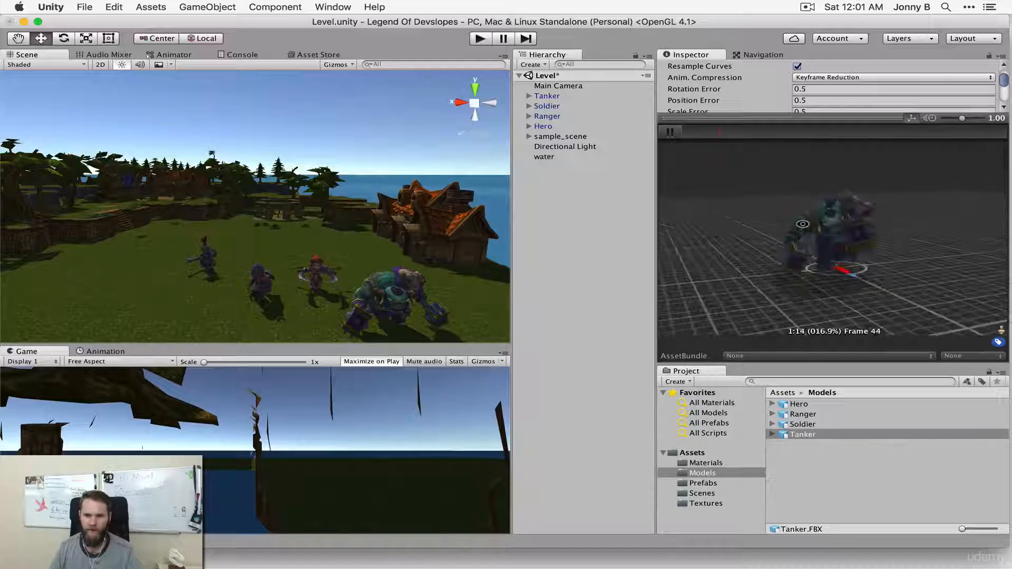
pyautogui.moveTo(919, 221); pyautogui.dragTo(863, 231)
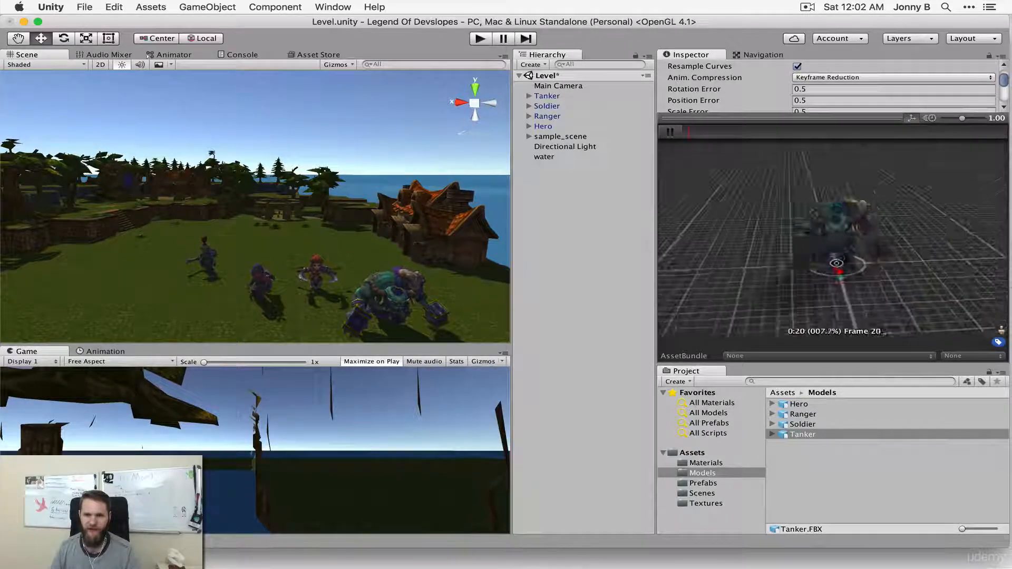
pyautogui.moveTo(786, 118); pyautogui.dragTo(785, 353)
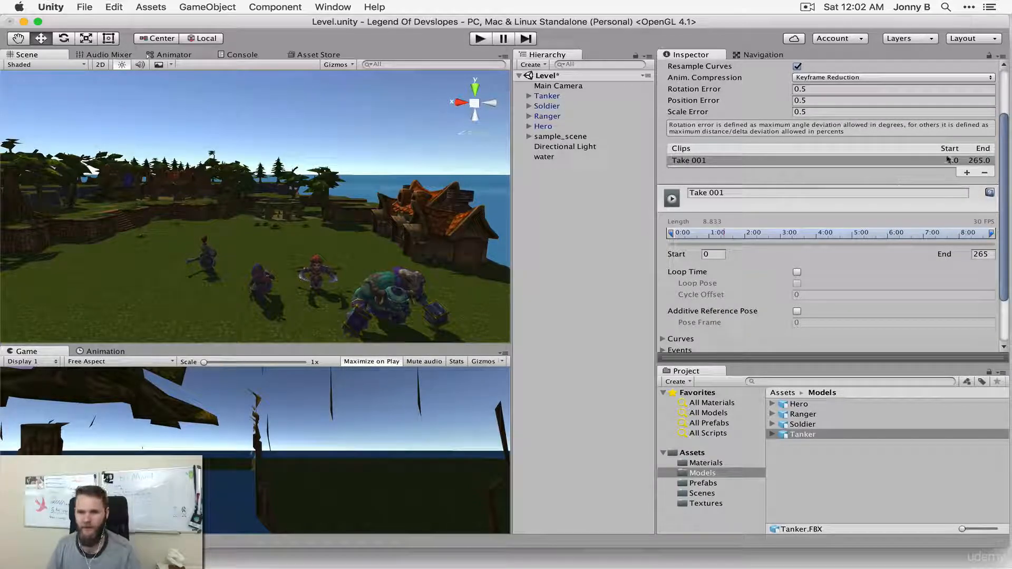
# - Switch to Safari, search for "orc tanker bitgem", and read the animation frame ranges on the Orc Tanker product page
pyautogui.press('super+Tab')
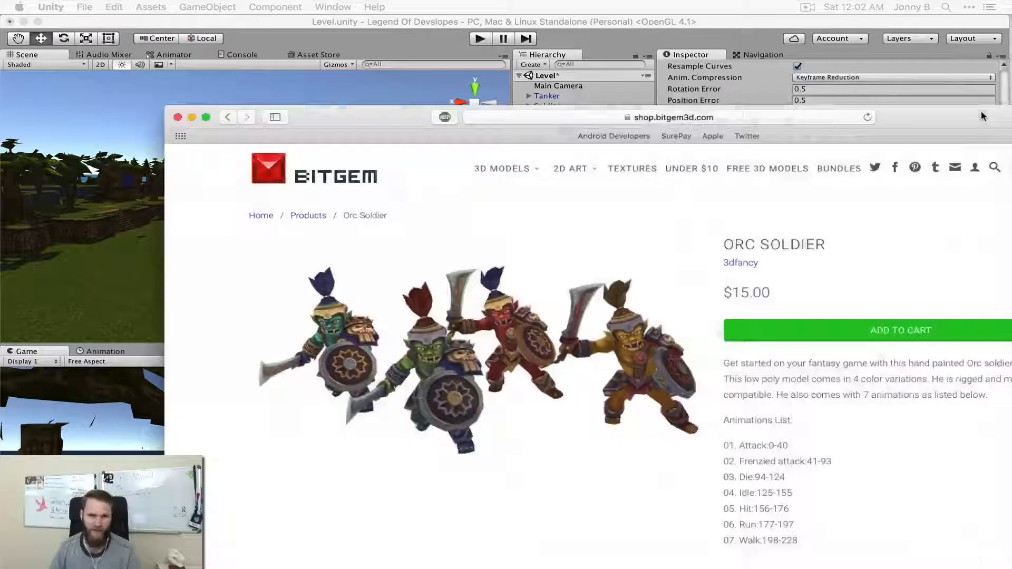
pyautogui.click(598, 46)
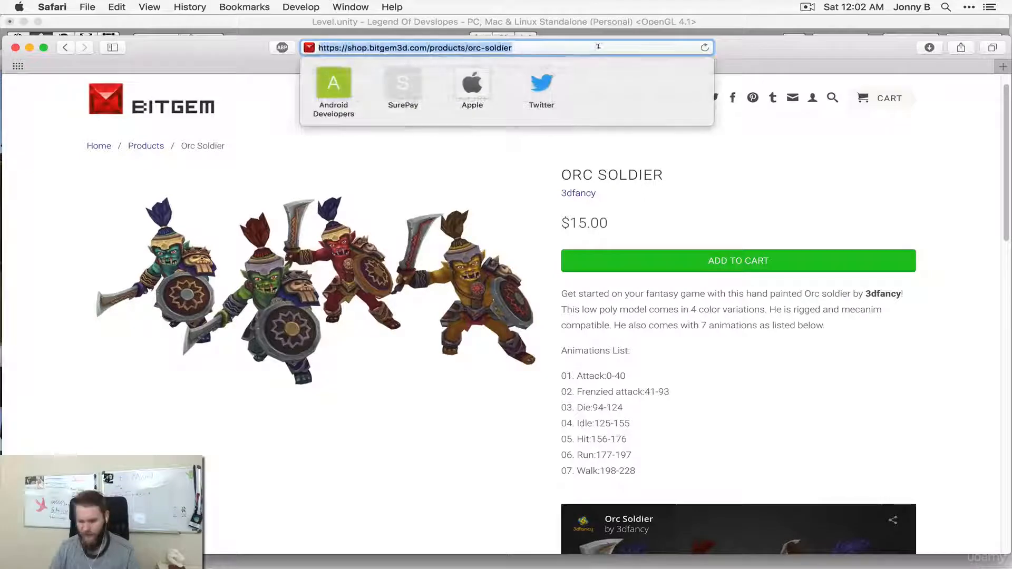
pyautogui.write('orc tanker')
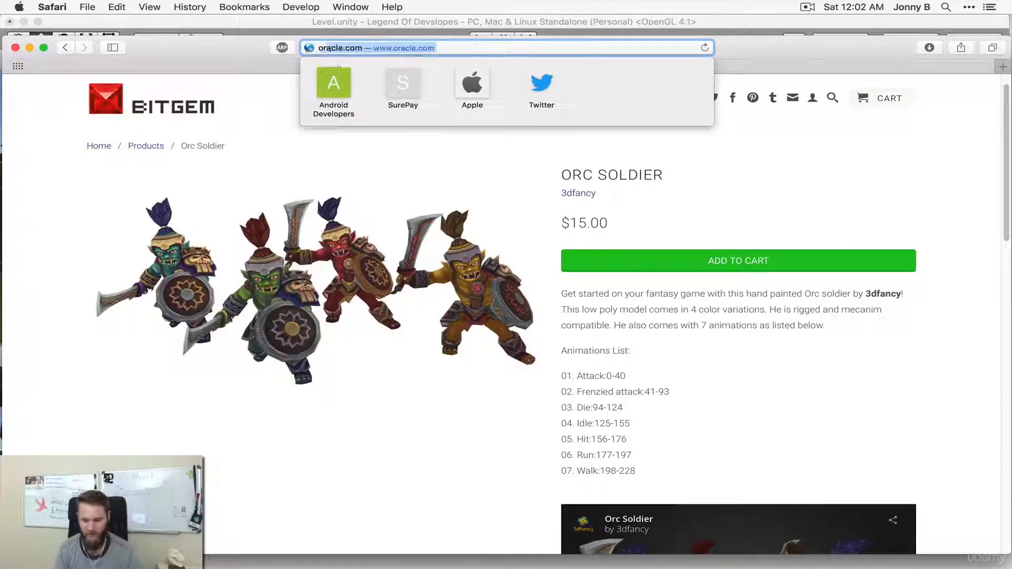
pyautogui.write(' bitgem')
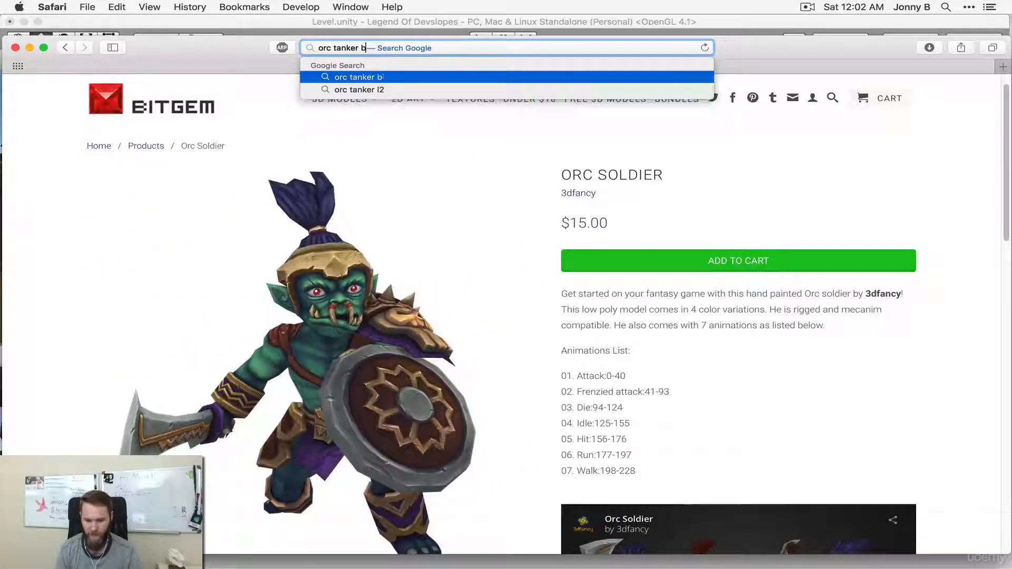
pyautogui.press('Return')
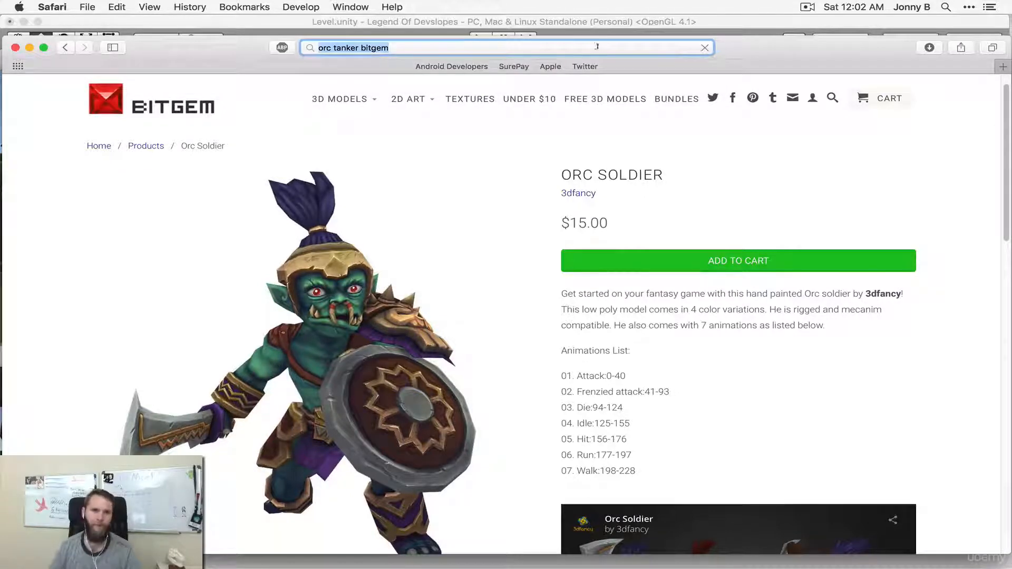
pyautogui.click(151, 189)
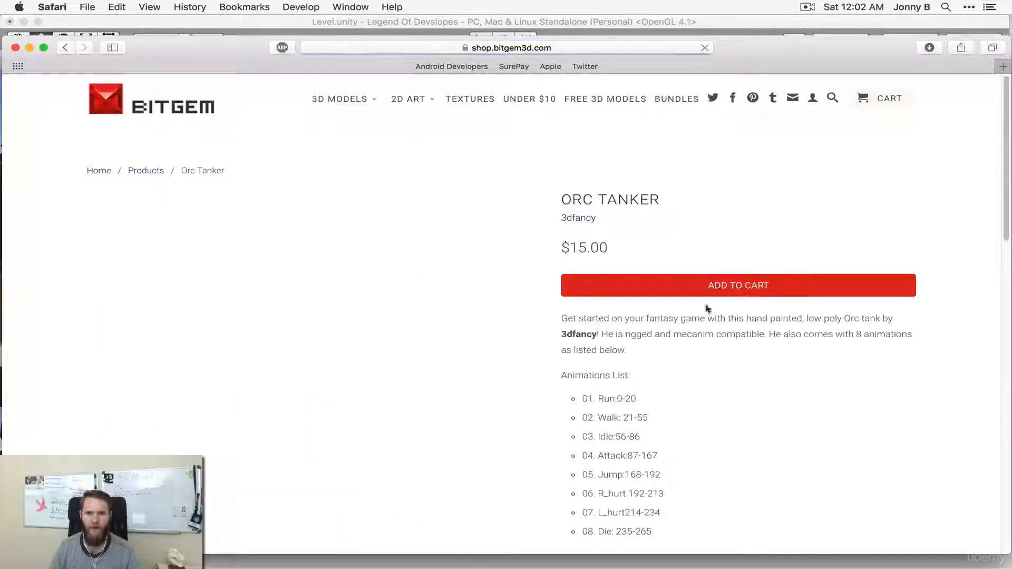
pyautogui.scroll(-3, 678, 327)
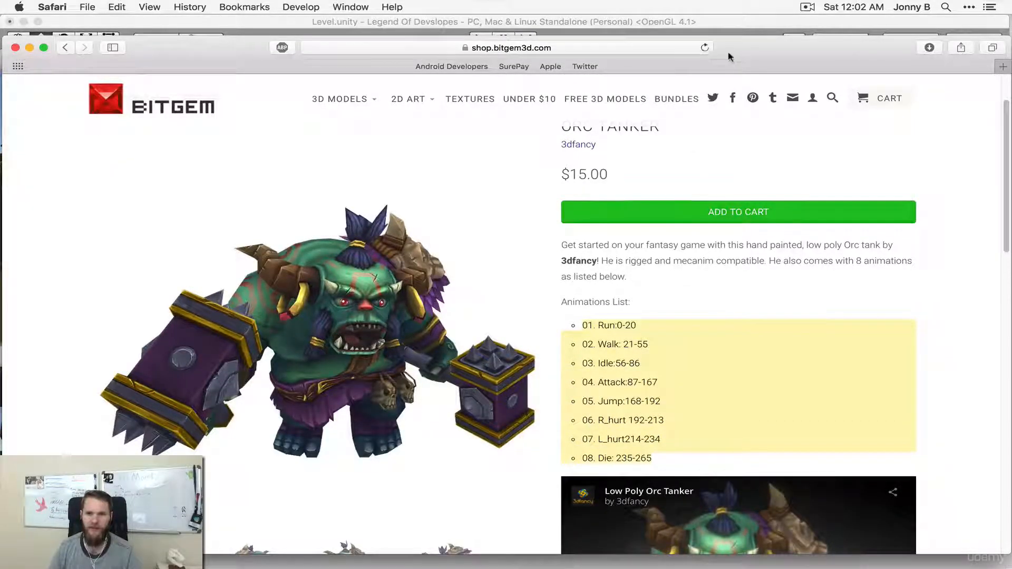
pyautogui.press('super+m')
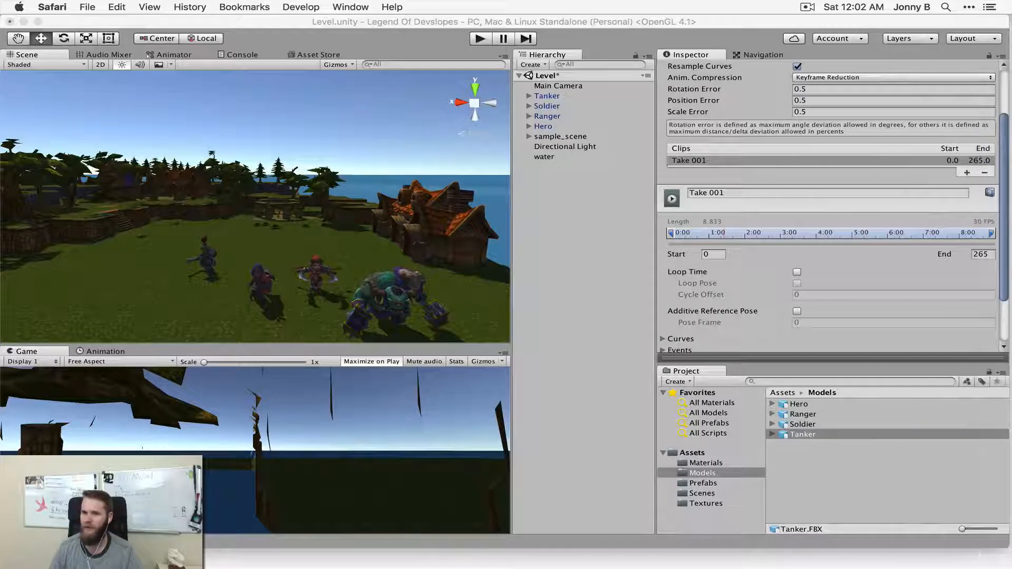
# - Back in Unity, add a new clip to the Tanker's animations and name it Idle
pyautogui.click(896, 177)
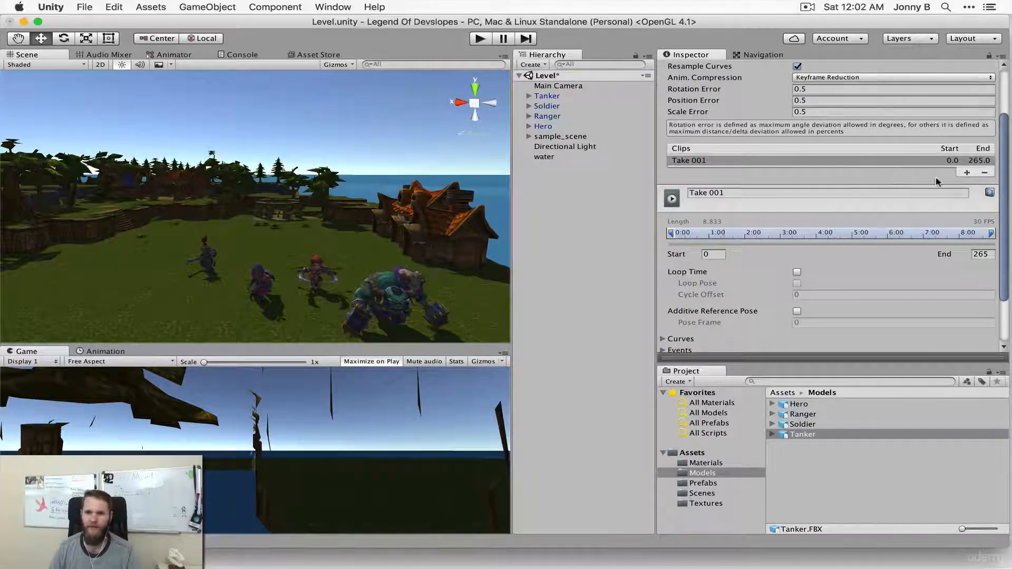
pyautogui.click(966, 174)
pyautogui.click(788, 203)
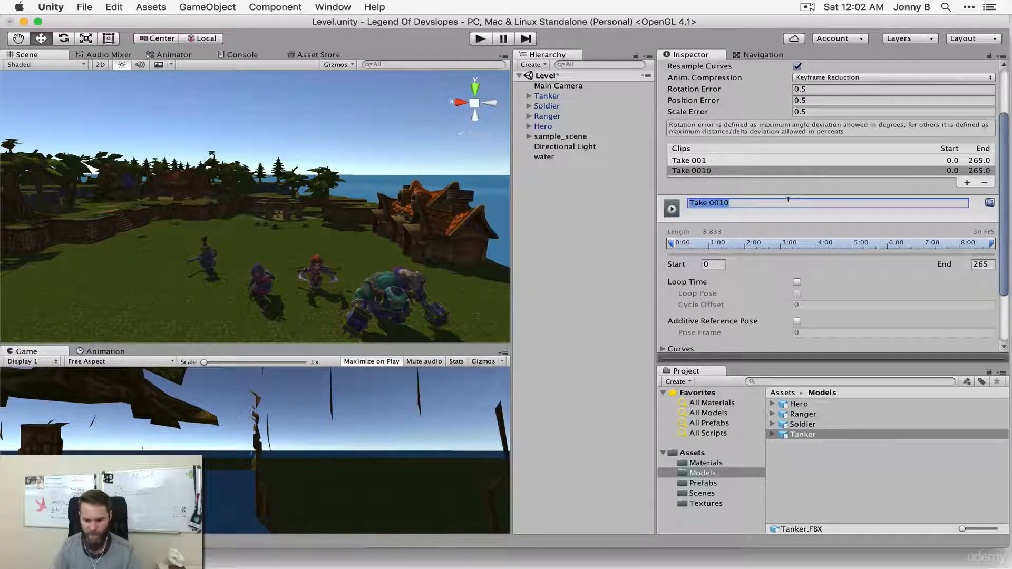
pyautogui.write('Idle')
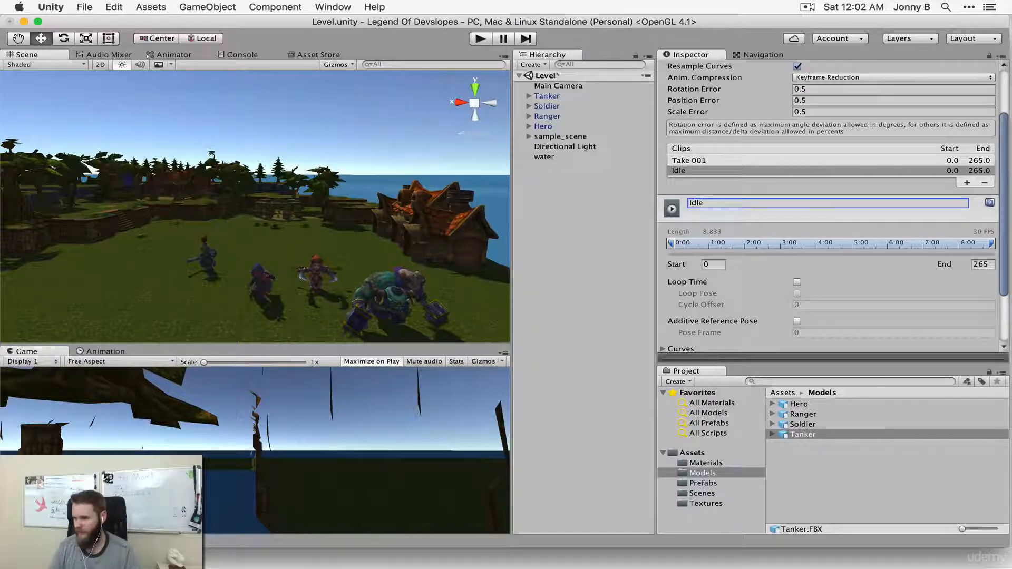
# - Set the Tanker's Idle clip to frames 56 to 86 with Loop Time enabled, and apply the import settings
pyautogui.click(706, 264)
pyautogui.write('56')
pyautogui.press('Tab')
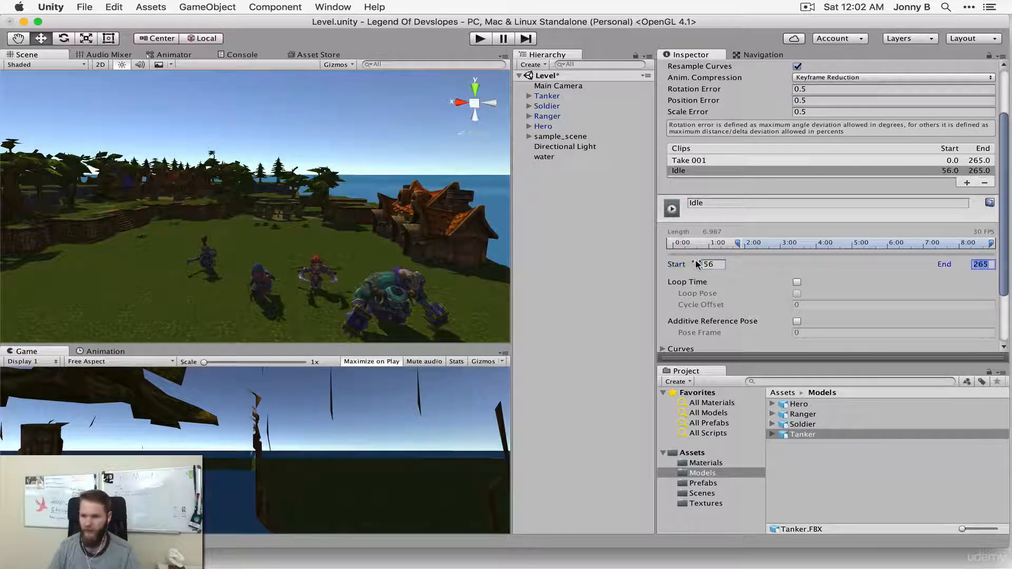
pyautogui.write('86')
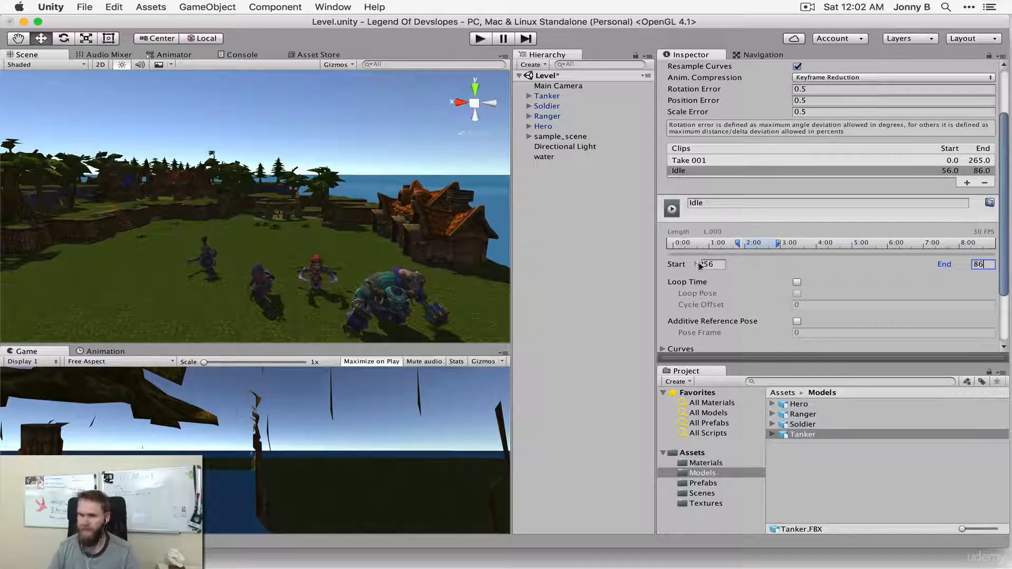
pyautogui.click(797, 281)
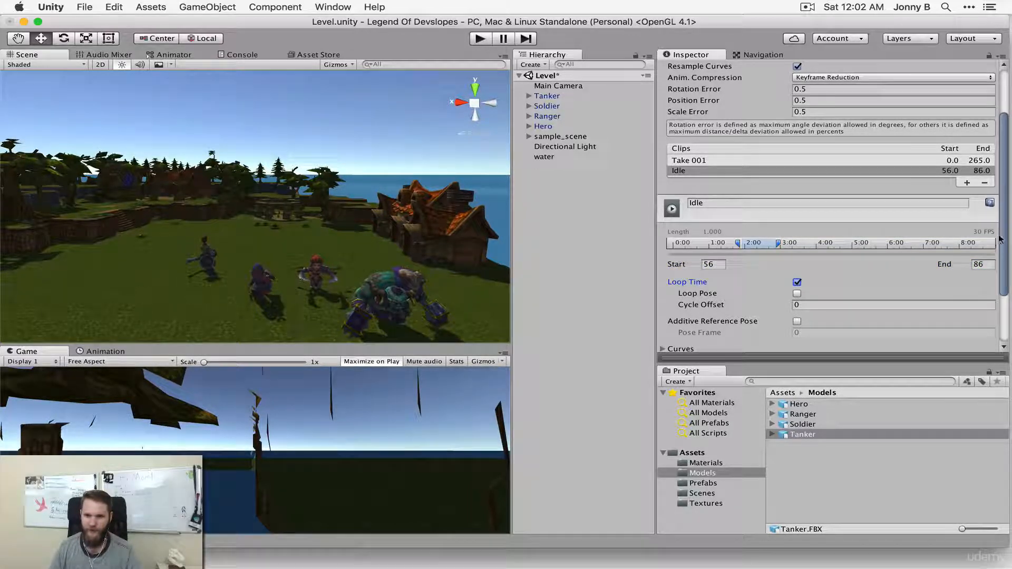
pyautogui.moveTo(1003, 237); pyautogui.dragTo(1004, 291)
pyautogui.click(981, 336)
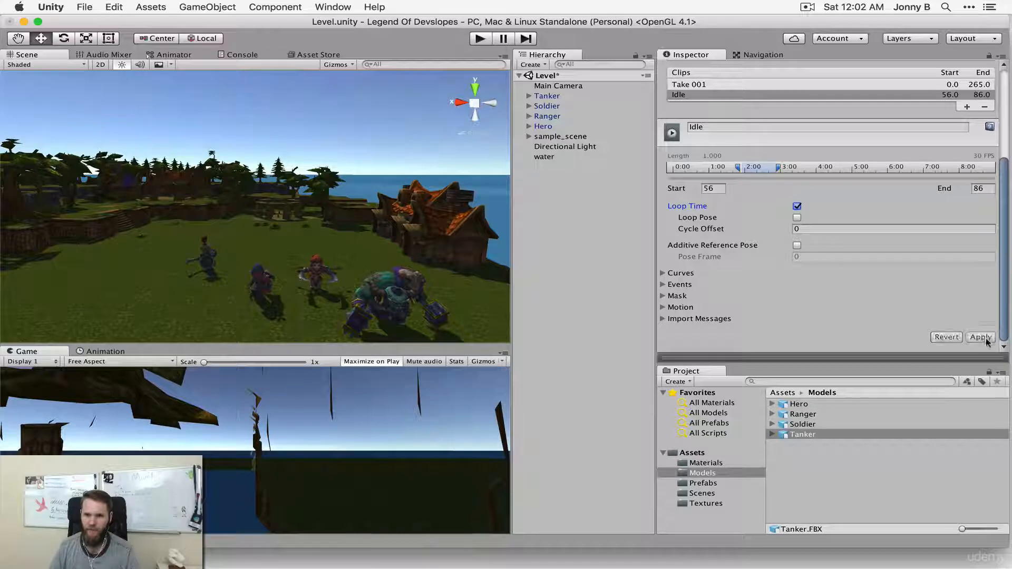
# - Add another clip to the Tanker's animations and name it Walk
pyautogui.scroll(3, 952, 203)
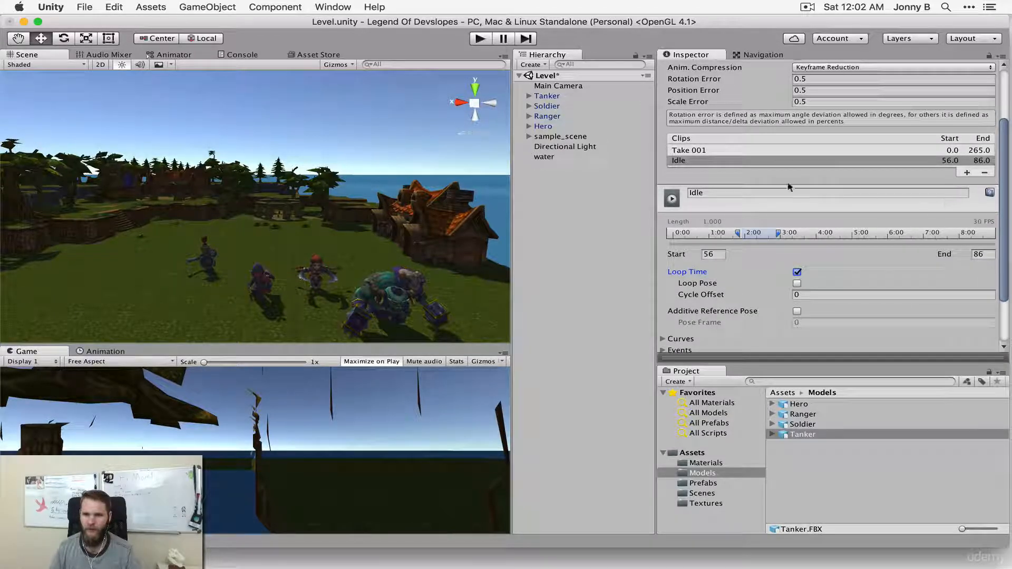
pyautogui.click(966, 173)
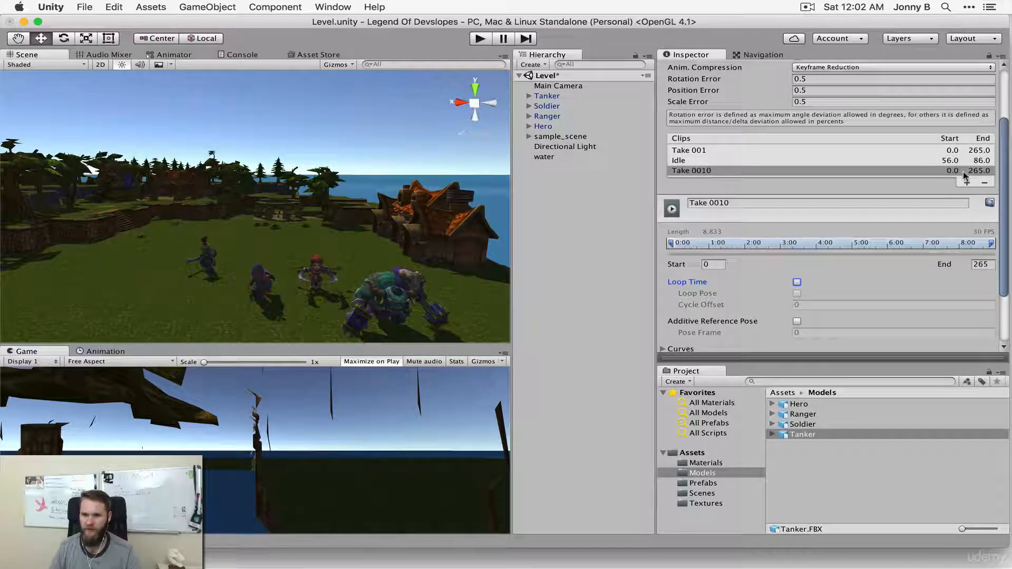
pyautogui.click(714, 200)
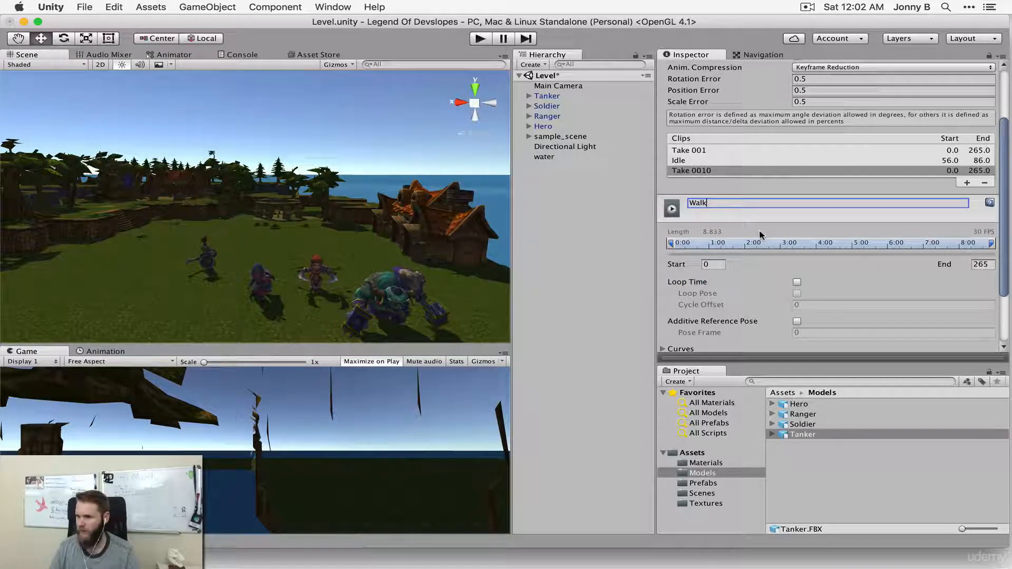
pyautogui.click(711, 264)
pyautogui.write('210')
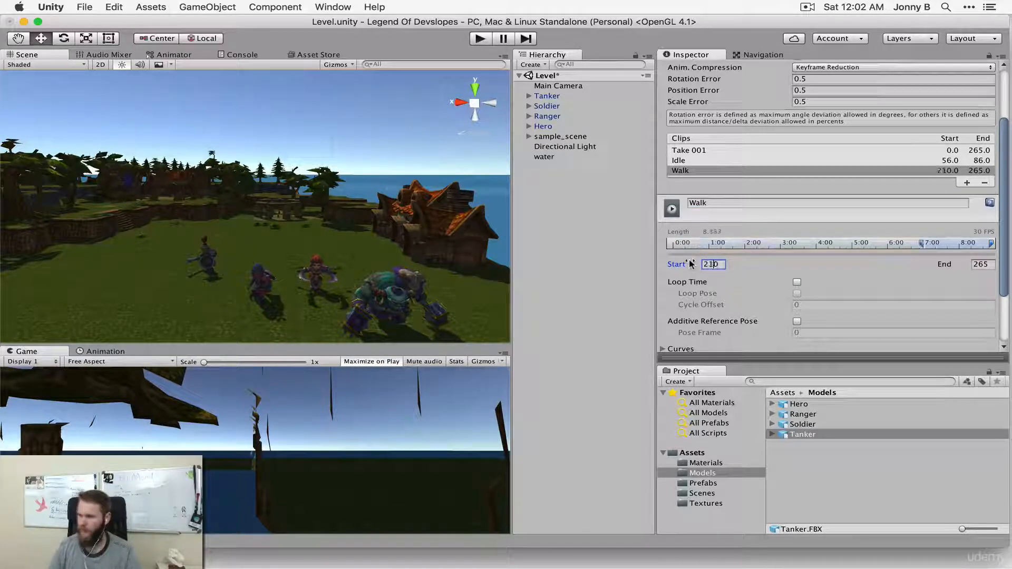
pyautogui.press('Tab')
pyautogui.write('55')
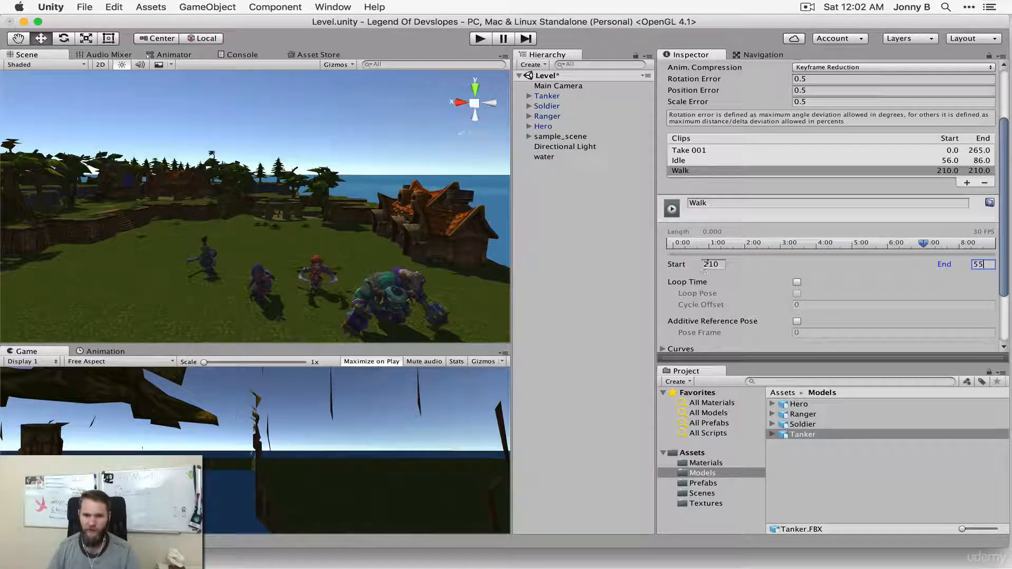
# - Set the Tanker's Walk clip to frames 21 to 55 with Loop Time enabled, and apply the import settings
pyautogui.click(708, 264)
pyautogui.write('21')
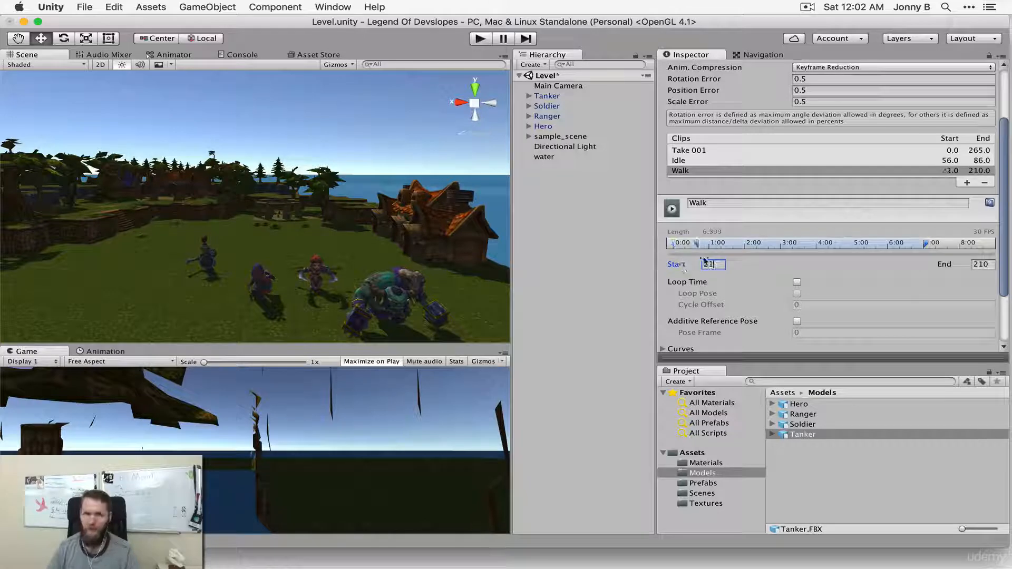
pyautogui.press('Tab')
pyautogui.write('55')
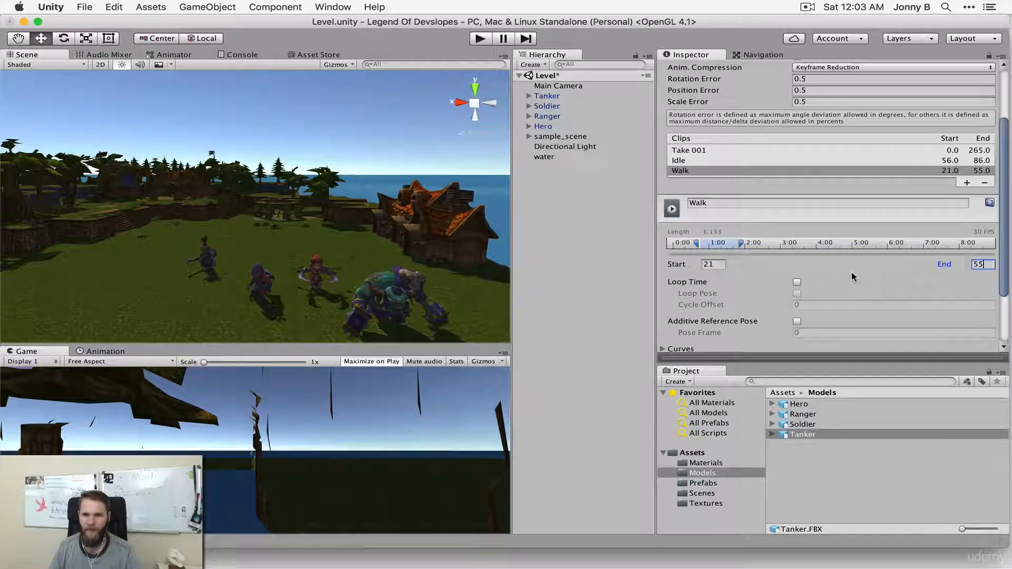
pyautogui.click(797, 283)
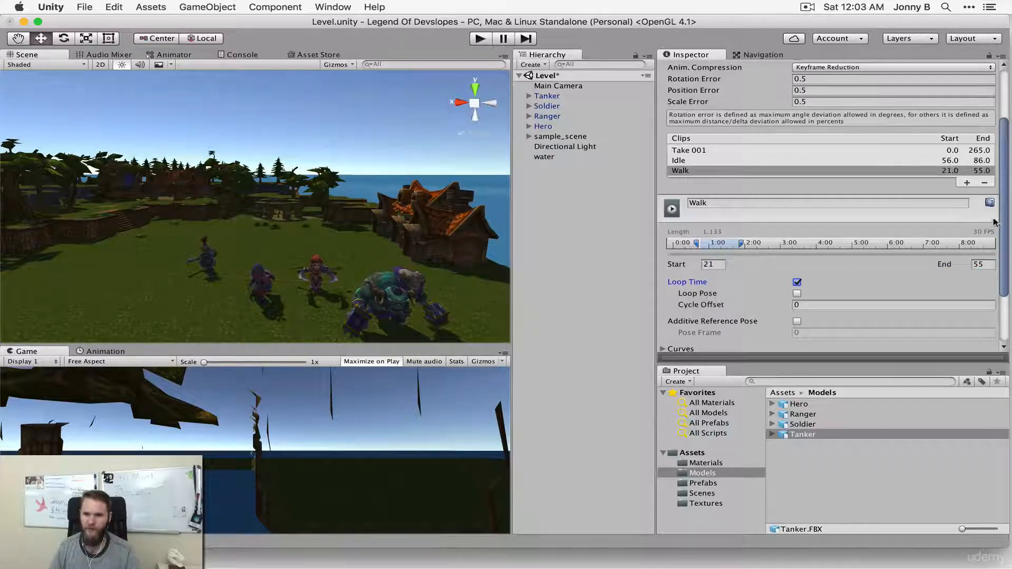
pyautogui.moveTo(1000, 208); pyautogui.dragTo(1007, 262)
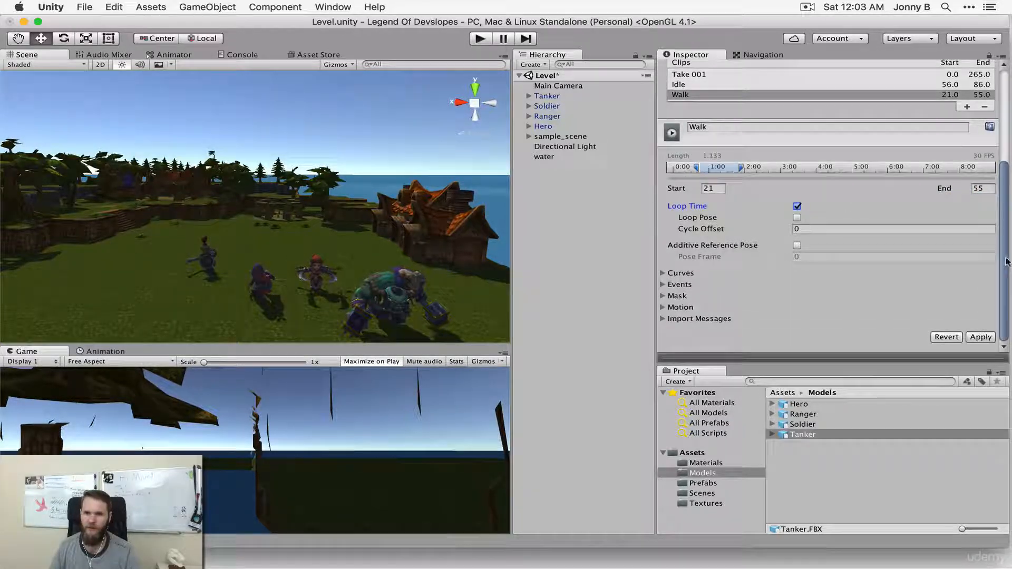
pyautogui.click(977, 338)
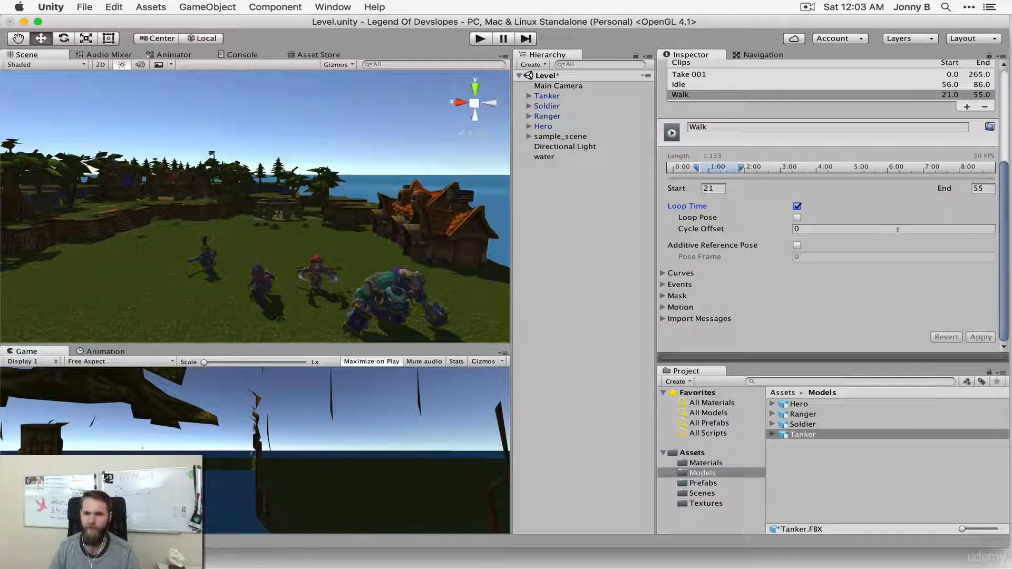
# - Add another clip to the Tanker's animations and name it Attack
pyautogui.scroll(5, 965, 200)
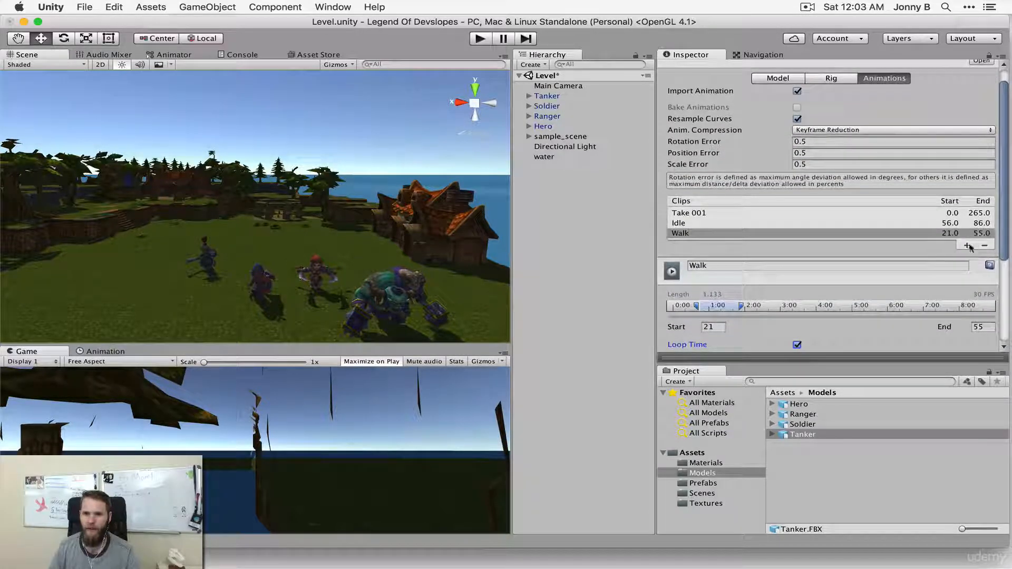
pyautogui.click(966, 254)
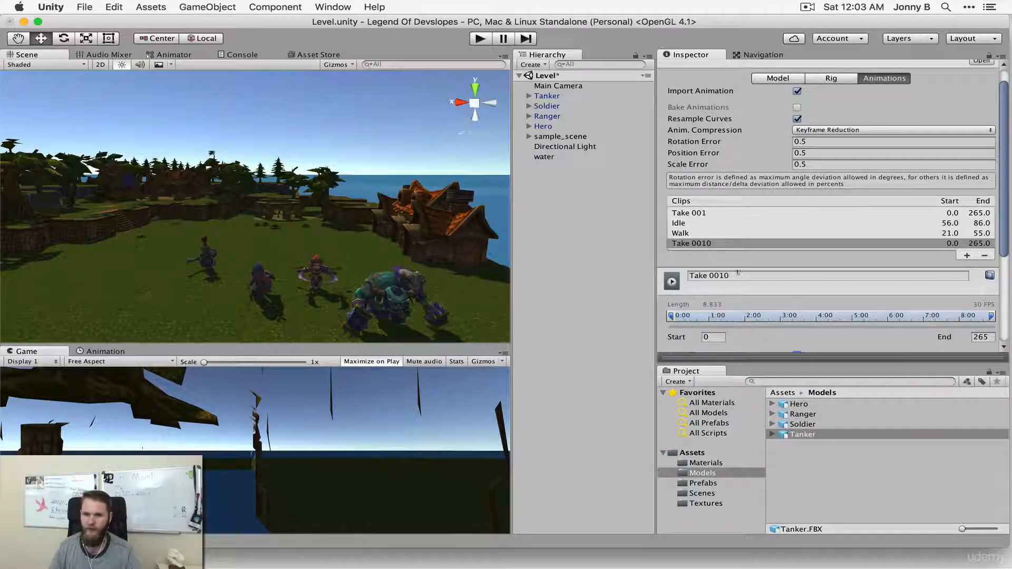
pyautogui.click(736, 273)
pyautogui.write('Attac')
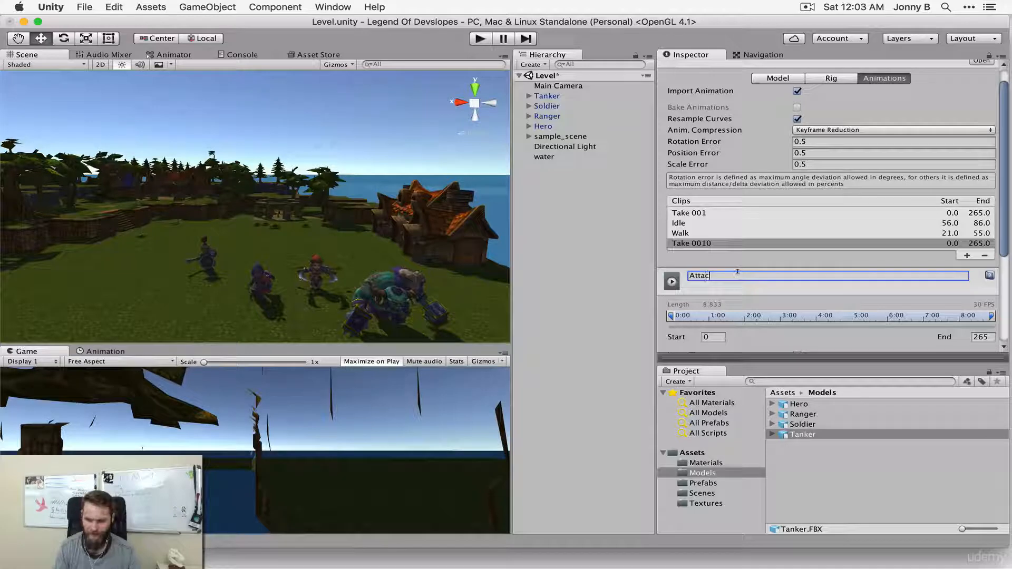
pyautogui.write('k')
# - Set the Tanker's Attack clip to frames 87 to 167 without looping, and apply the import settings
pyautogui.scroll(-3, 744, 279)
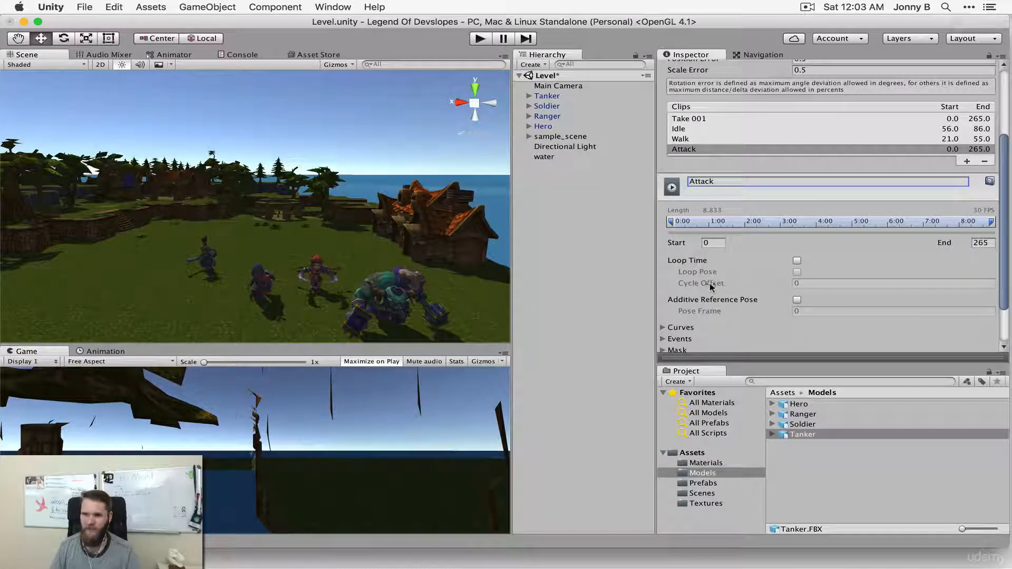
pyautogui.click(709, 242)
pyautogui.write('87')
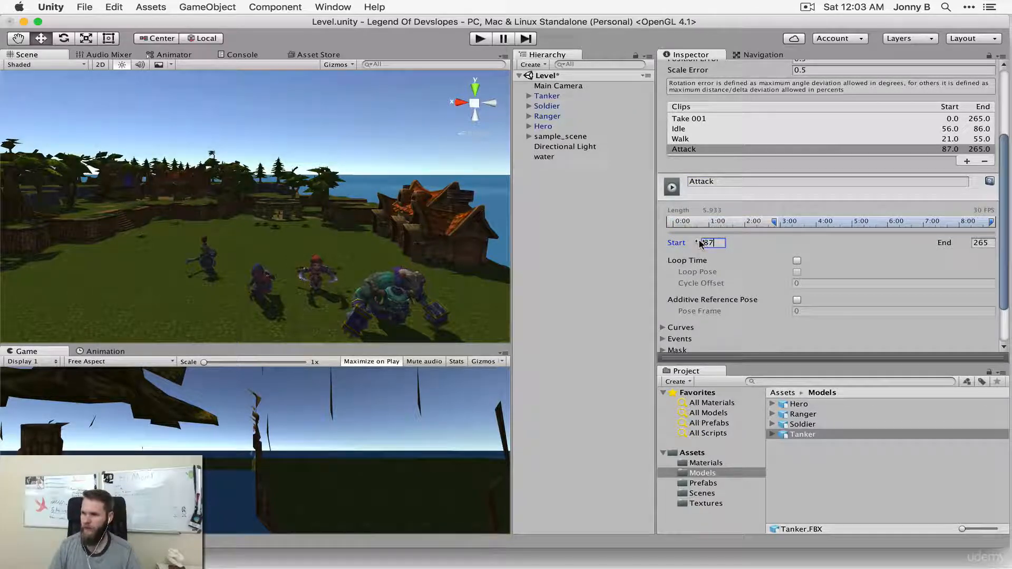
pyautogui.press('Tab')
pyautogui.write('167')
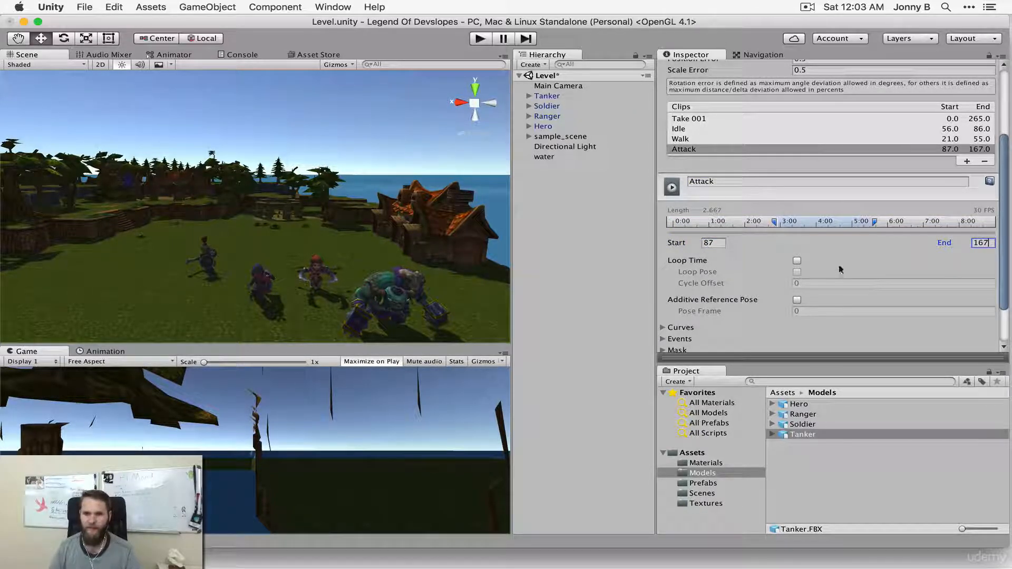
pyautogui.press('Tab')
pyautogui.moveTo(1004, 241); pyautogui.dragTo(1005, 283)
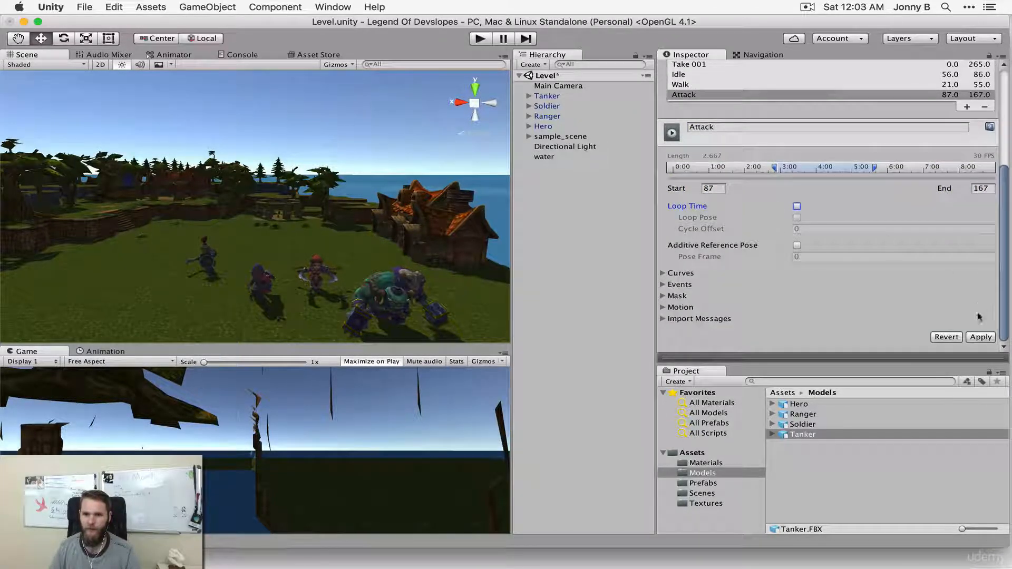
pyautogui.click(981, 336)
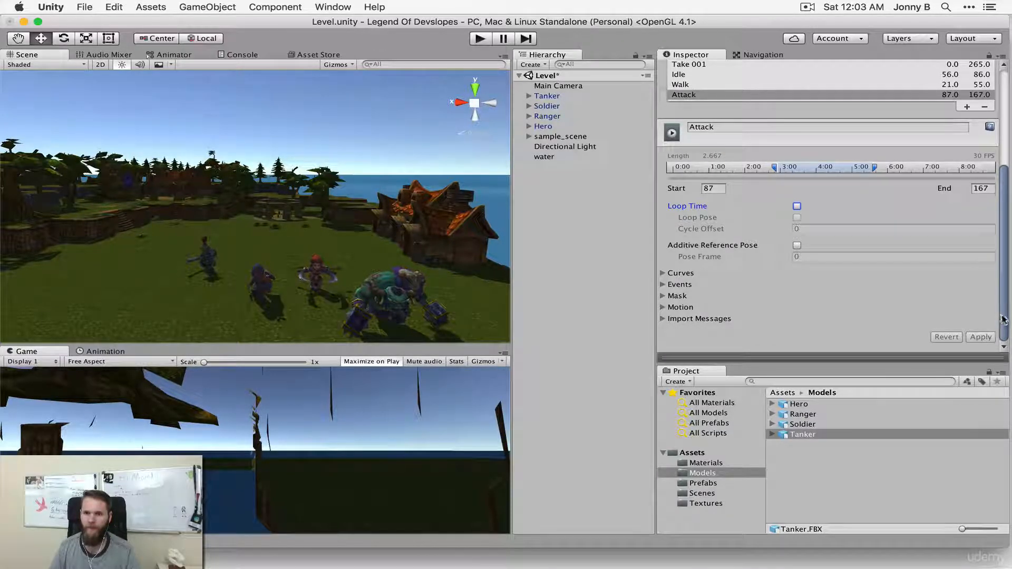
# - Add another clip to the Tanker's animations and name it Hurt
pyautogui.scroll(5, 1002, 320)
pyautogui.click(967, 216)
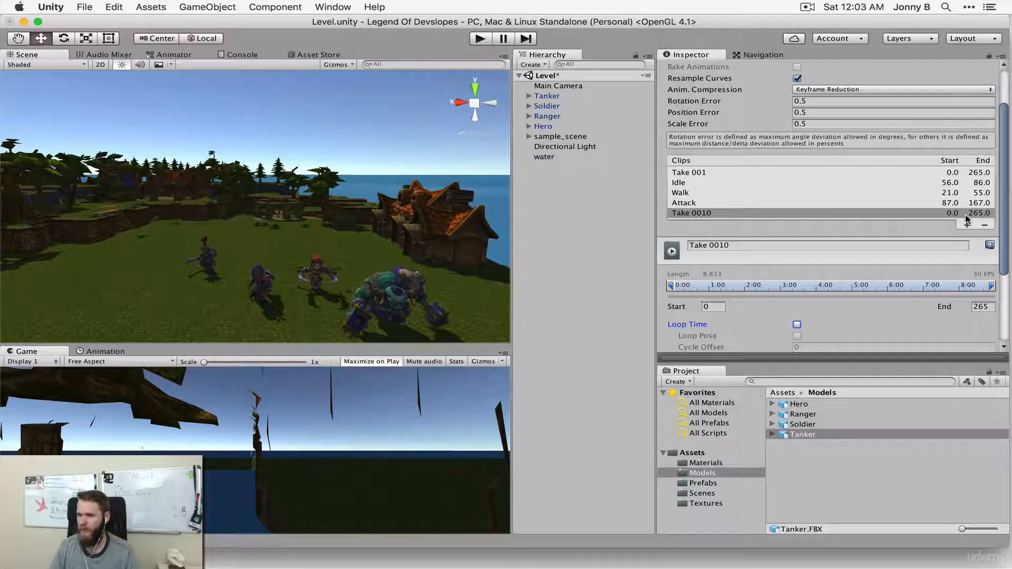
pyautogui.click(744, 244)
pyautogui.doubleClick(744, 244)
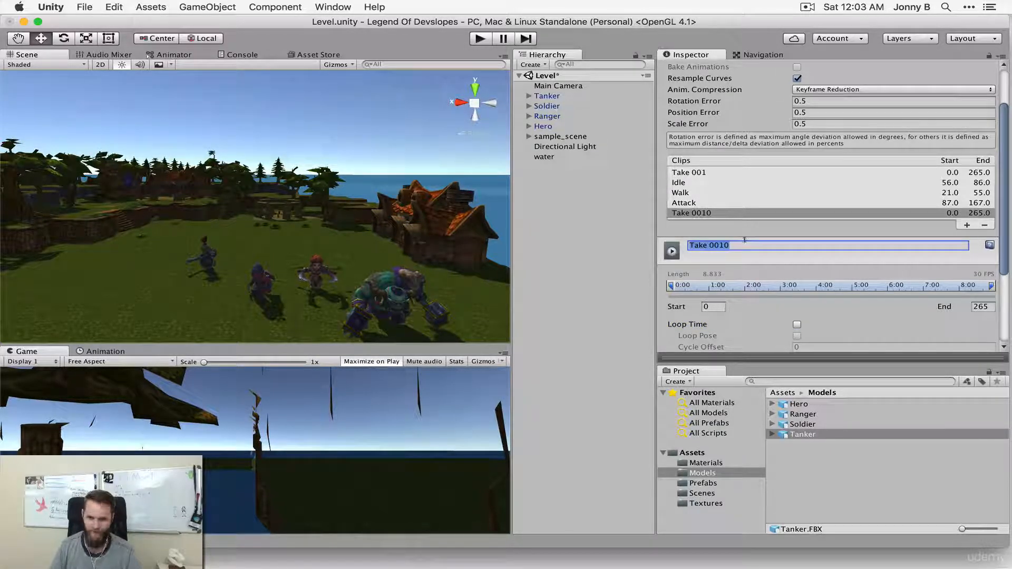
pyautogui.write('Hurt')
pyautogui.press('Return')
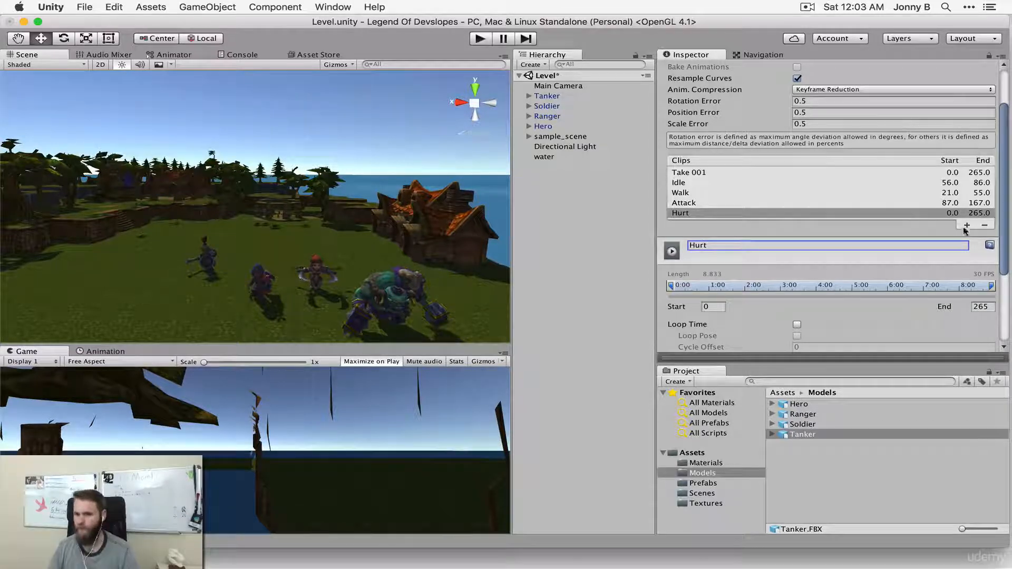
# - Set the Tanker's Hurt clip to frames 192 to 213 and apply the import settings
pyautogui.scroll(-3, 991, 256)
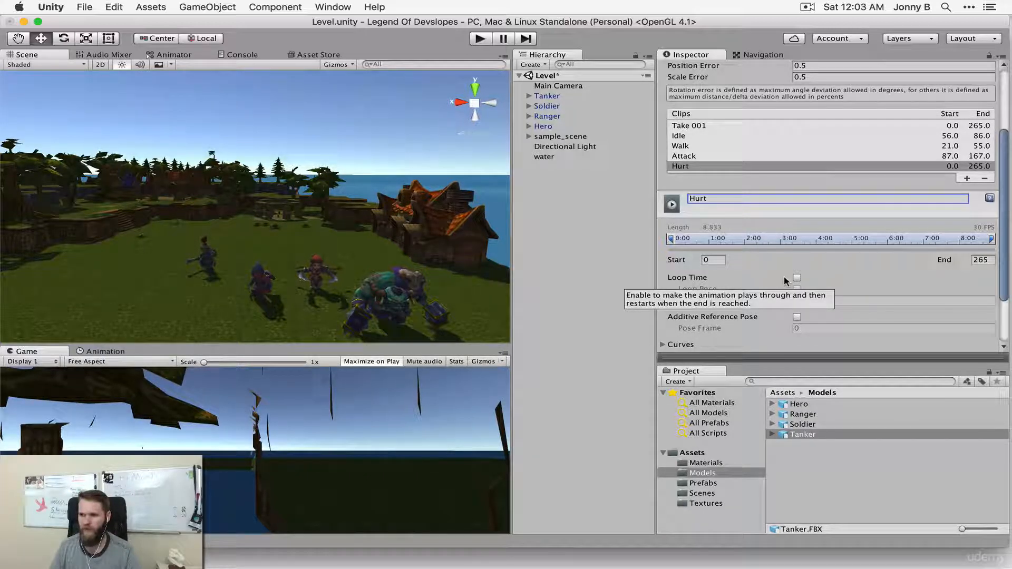
pyautogui.click(698, 259)
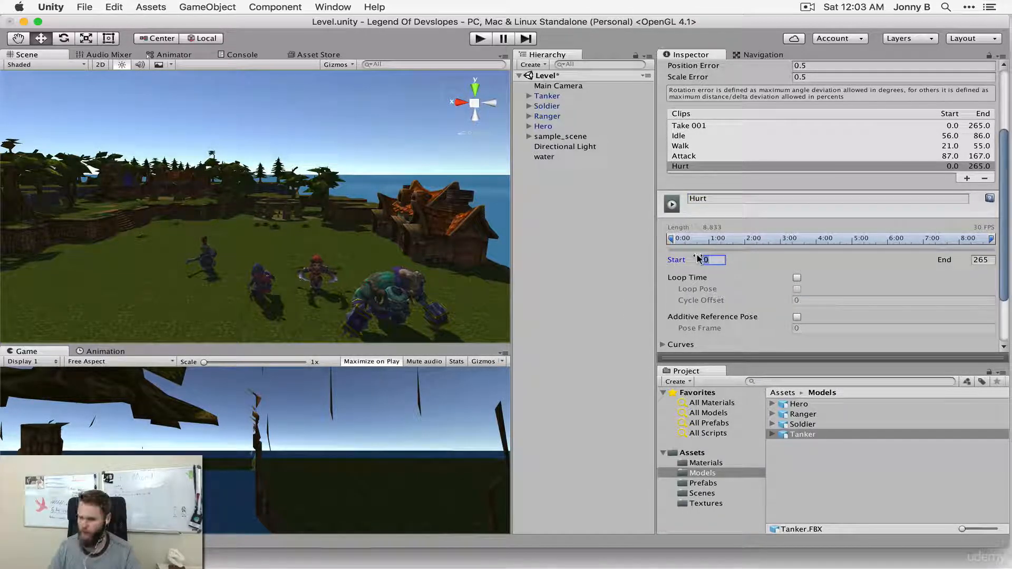
pyautogui.write('192')
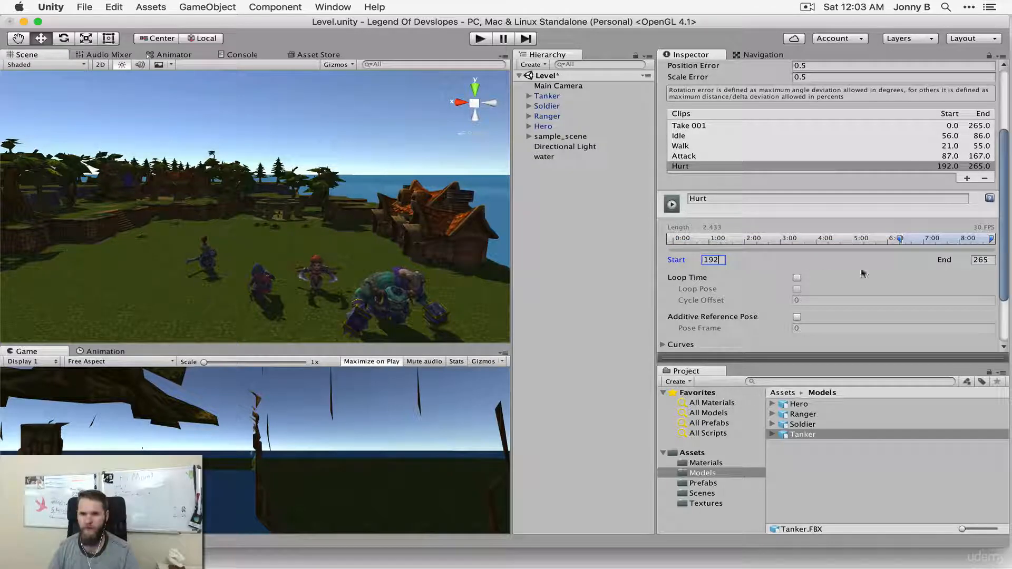
pyautogui.click(982, 259)
pyautogui.write('213')
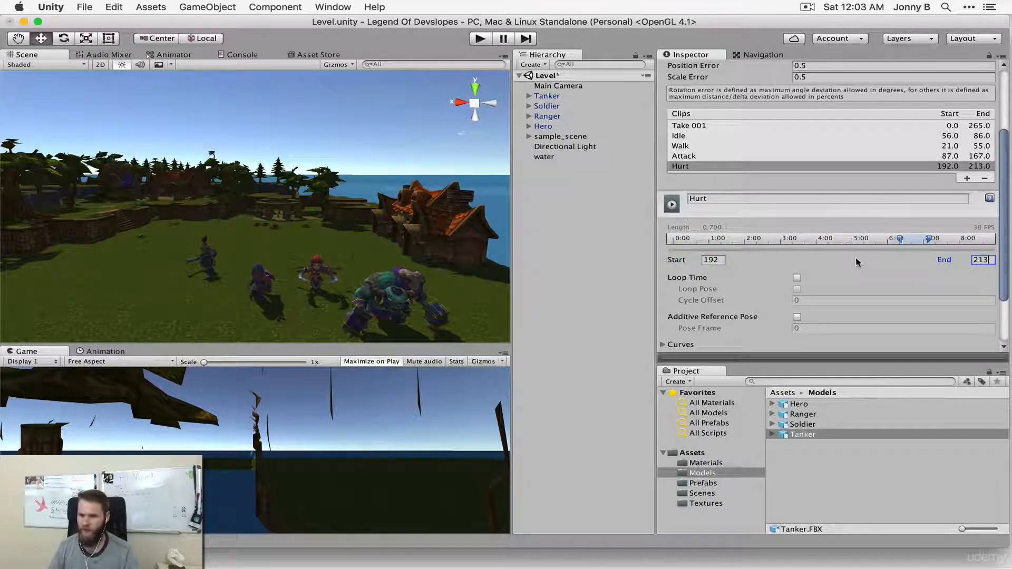
pyautogui.moveTo(1003, 242); pyautogui.dragTo(1004, 289)
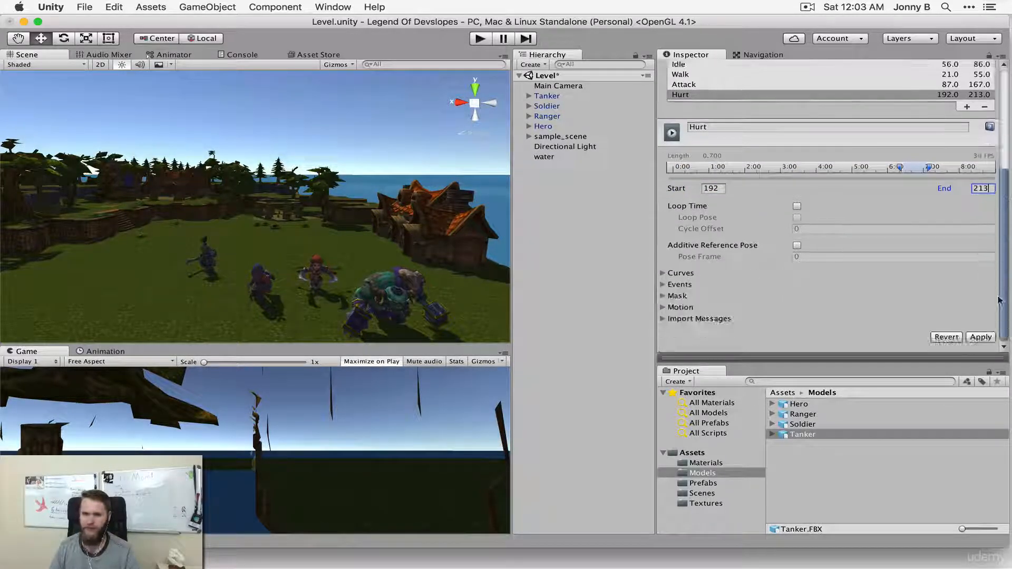
pyautogui.click(985, 335)
# - Add another clip to the Tanker's animations and name it Die
pyautogui.scroll(5, 1001, 311)
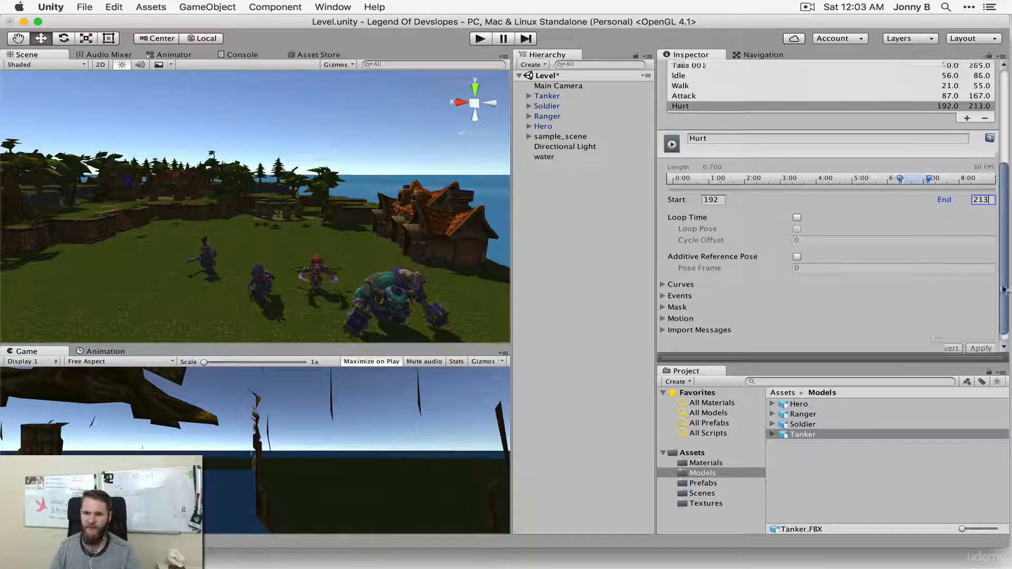
pyautogui.click(966, 238)
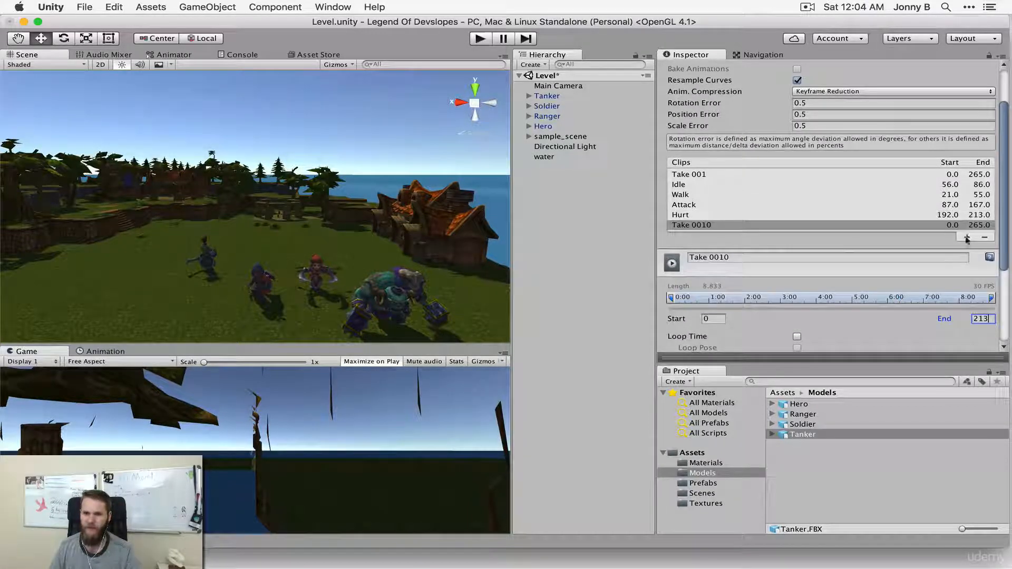
pyautogui.click(788, 254)
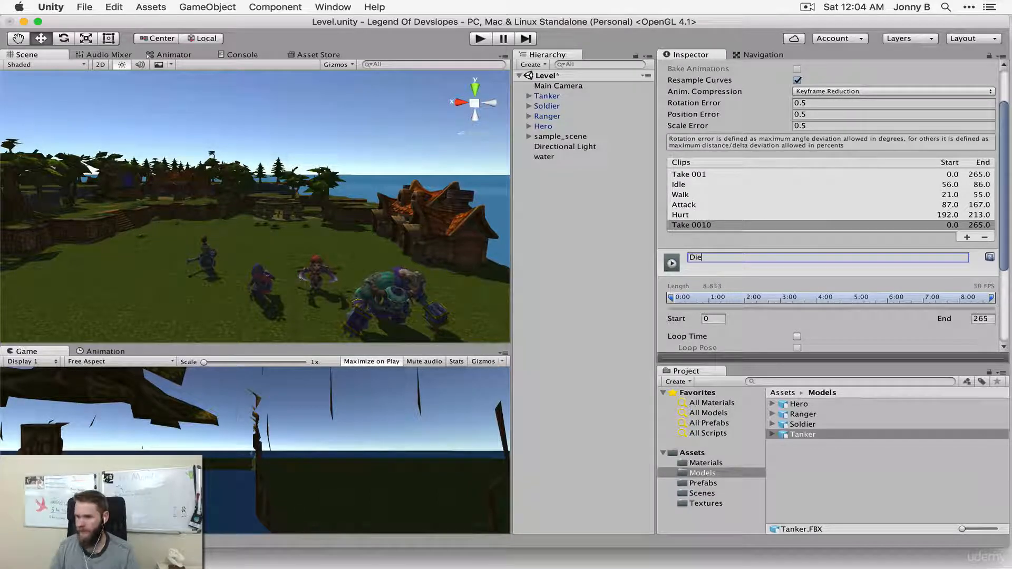
# - Set the Tanker's Die clip to frames 235 to 265 and apply the import settings
pyautogui.click(710, 318)
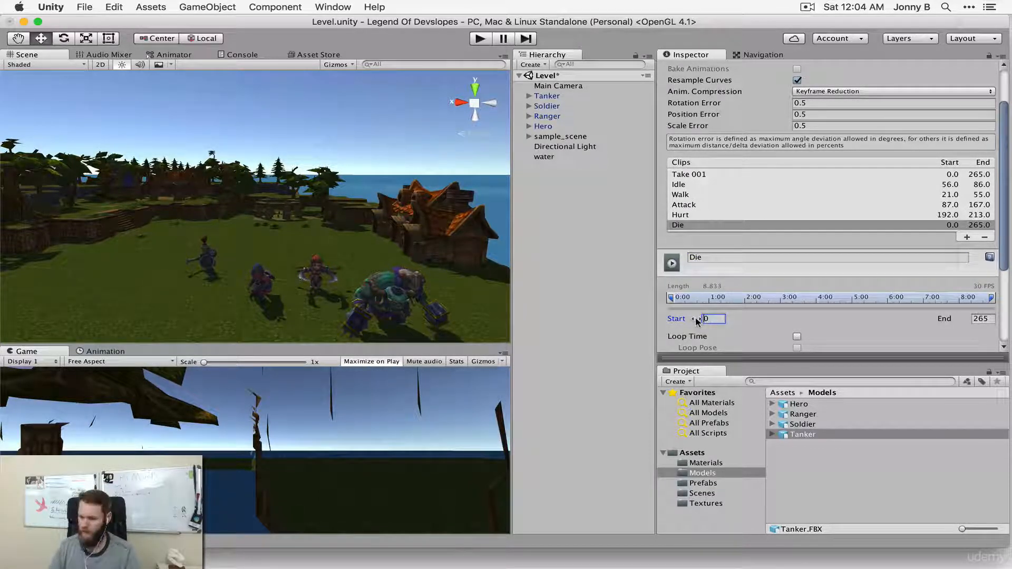
pyautogui.write('265')
pyautogui.press('Tab')
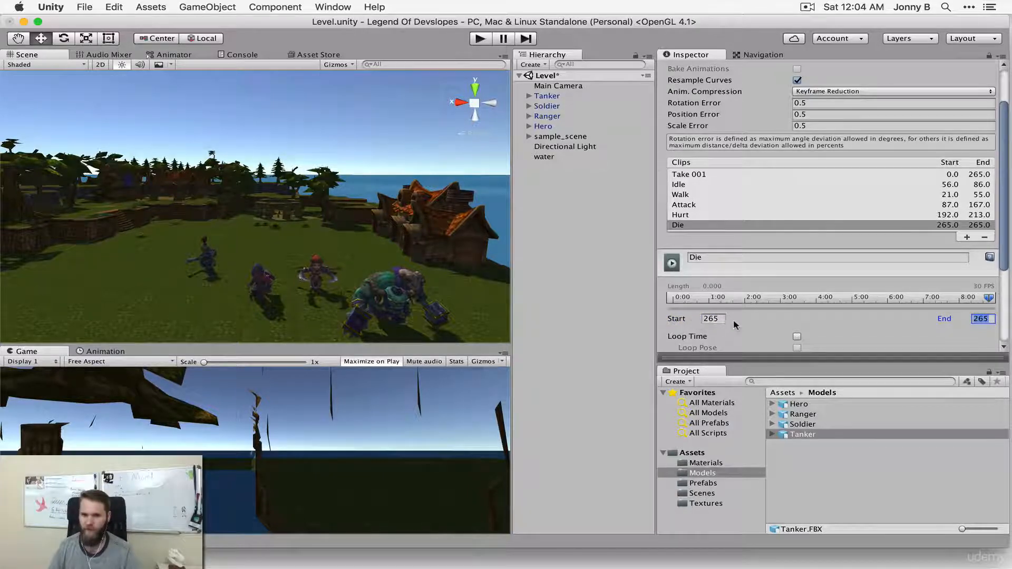
pyautogui.click(712, 318)
pyautogui.write('235')
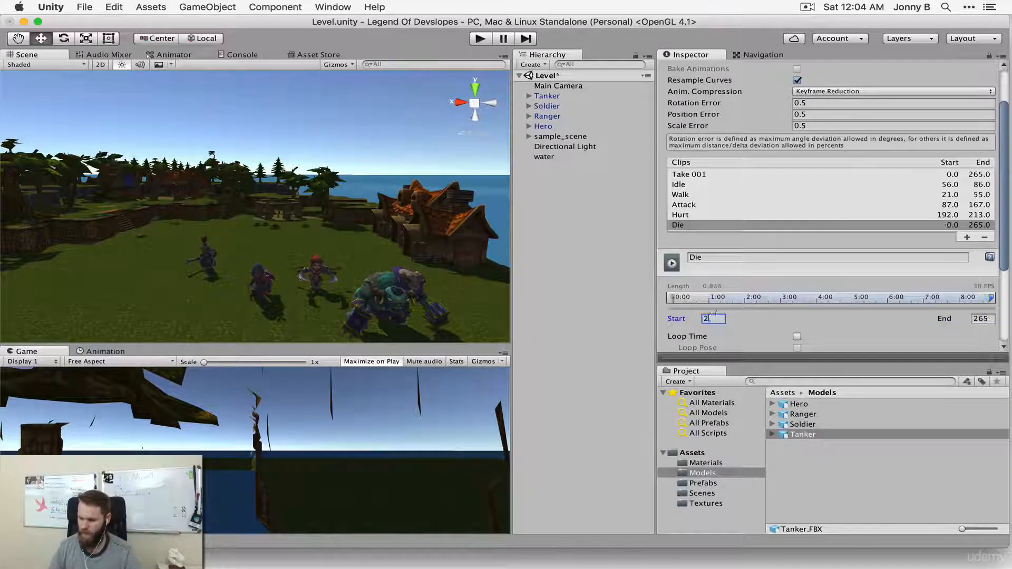
pyautogui.click(983, 319)
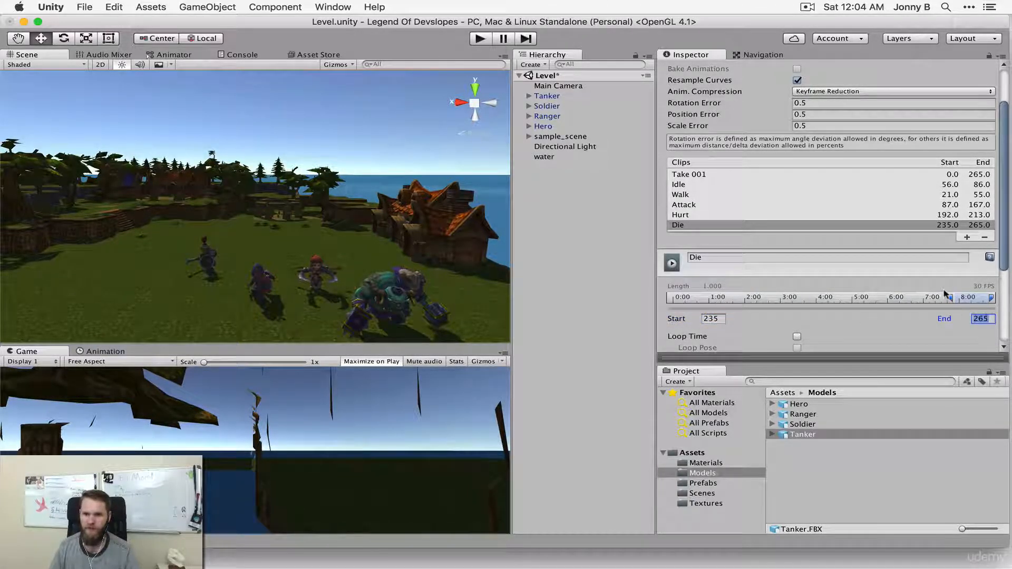
pyautogui.scroll(-5, 943, 295)
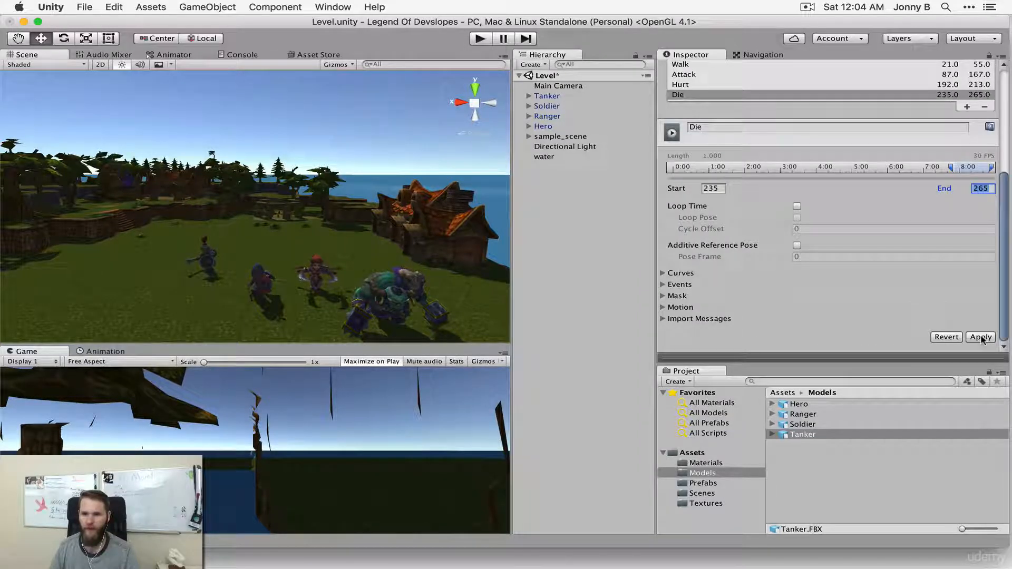
pyautogui.click(981, 337)
pyautogui.moveTo(1006, 301); pyautogui.dragTo(1005, 181)
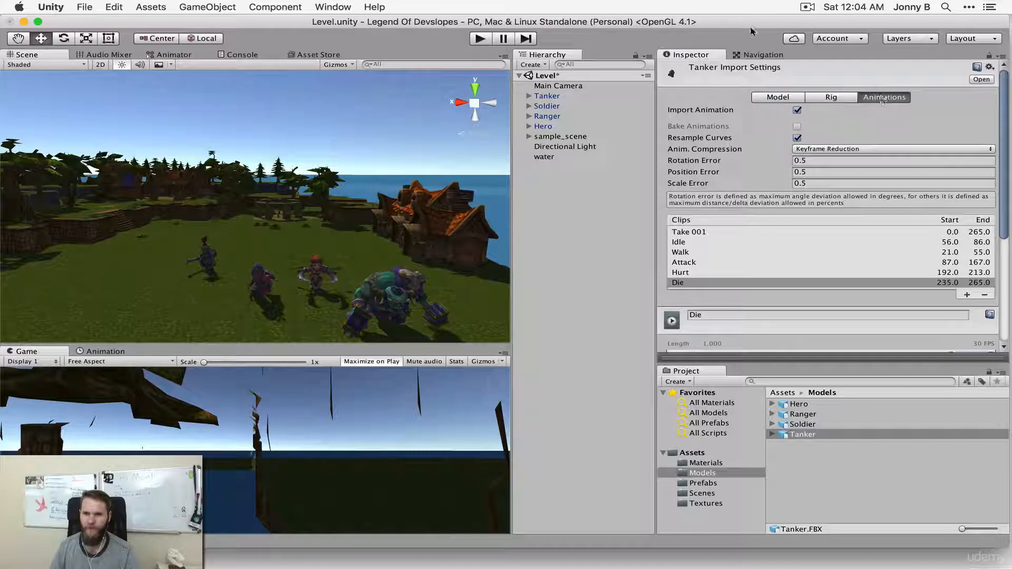
# - Examine the four character models standing in the level scene up close
pyautogui.moveTo(354, 241); pyautogui.dragTo(323, 236, button='middle')
pyautogui.moveTo(324, 235); pyautogui.dragTo(332, 246, button='right')
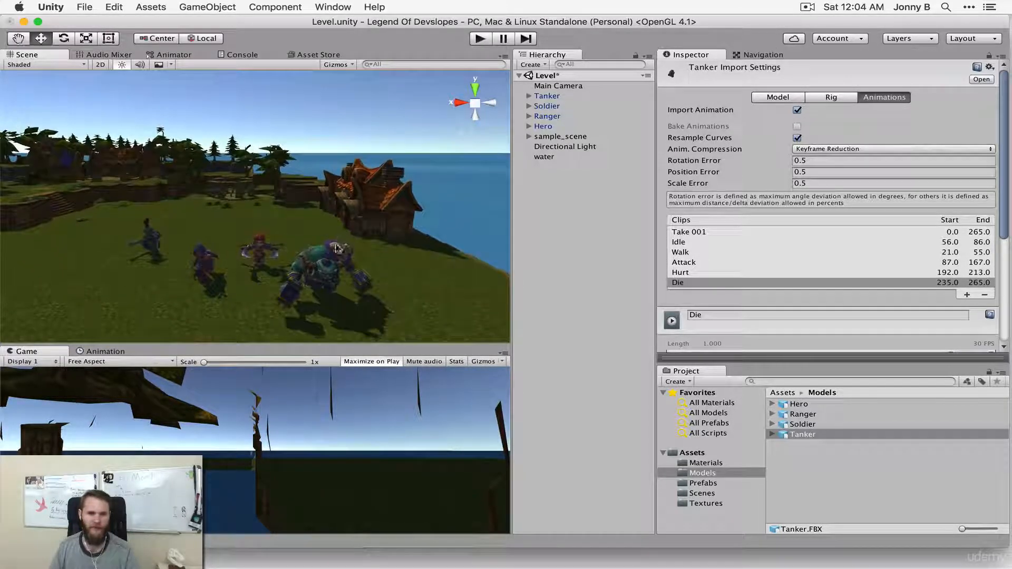
pyautogui.moveTo(296, 233)
pyautogui.mouseDown(button='middle')
pyautogui.moveTo(308, 232)
pyautogui.moveTo(298, 224)
pyautogui.moveTo(288, 234)
pyautogui.mouseUp(button='middle')
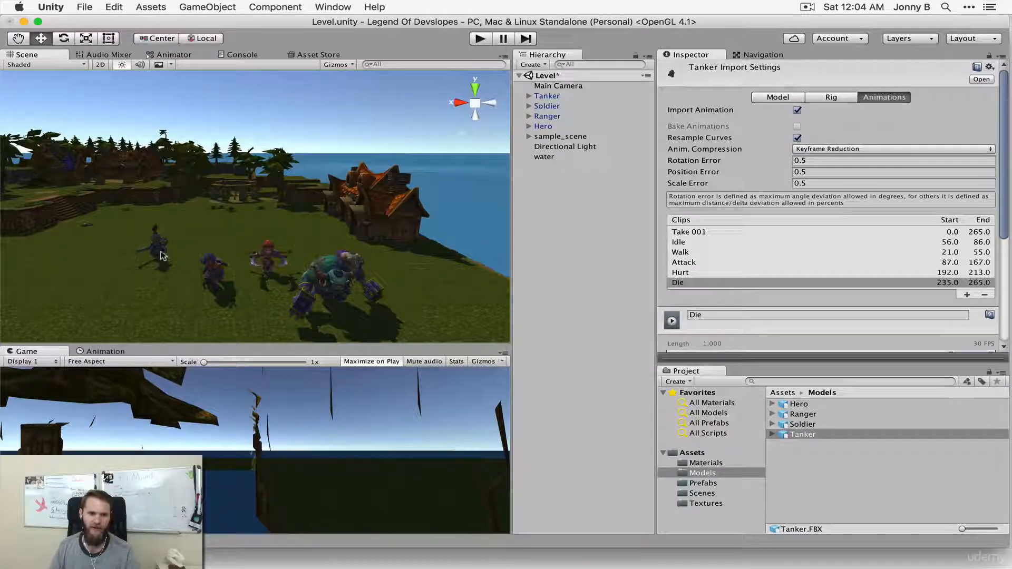
pyautogui.scroll(5, 168, 258)
pyautogui.moveTo(168, 256); pyautogui.dragTo(308, 269, button='middle')
pyautogui.moveTo(273, 235); pyautogui.dragTo(275, 242, button='right')
pyautogui.moveTo(275, 241); pyautogui.dragTo(268, 233, button='middle')
pyautogui.moveTo(354, 232); pyautogui.dragTo(349, 230, button='middle')
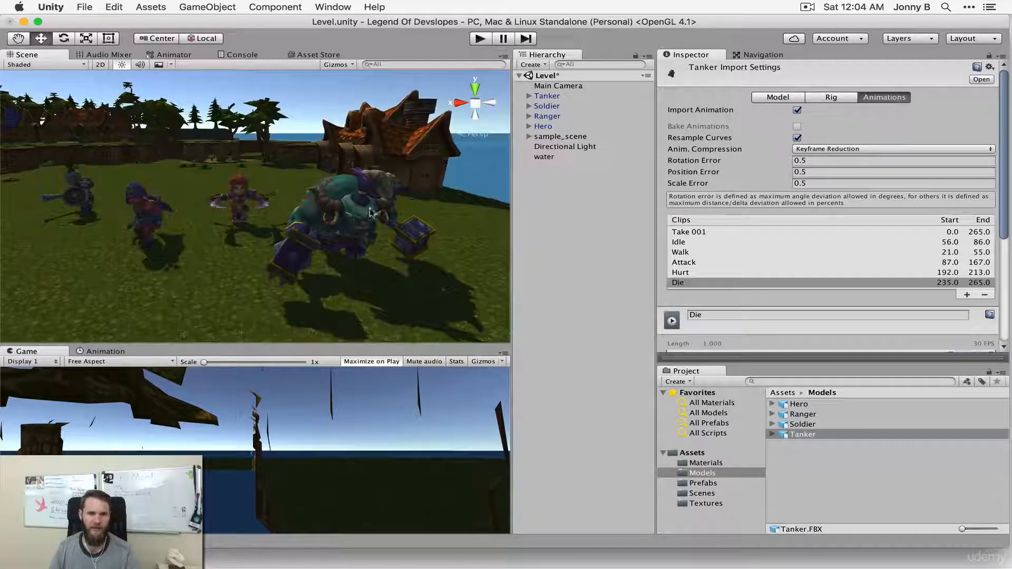